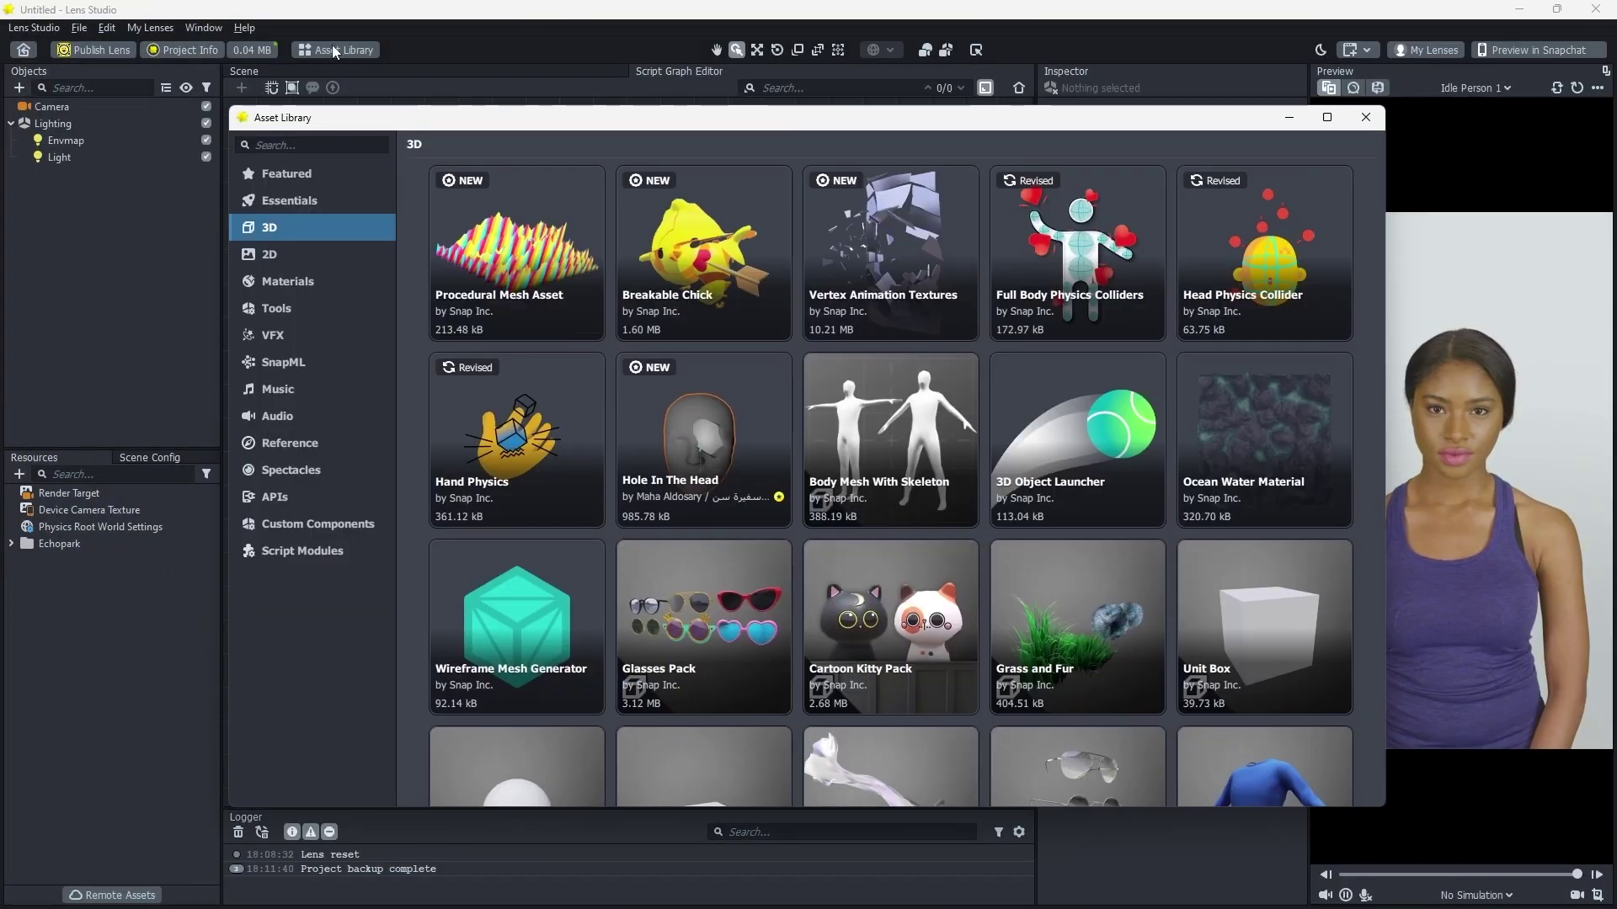
Search the asset library for "Glasses" and import the Glasses Pack
{"action": "left_click", "coordinate": [312, 144]}
{"action": "type", "text": "Glasses"}
{"action": "key", "text": "Return"}
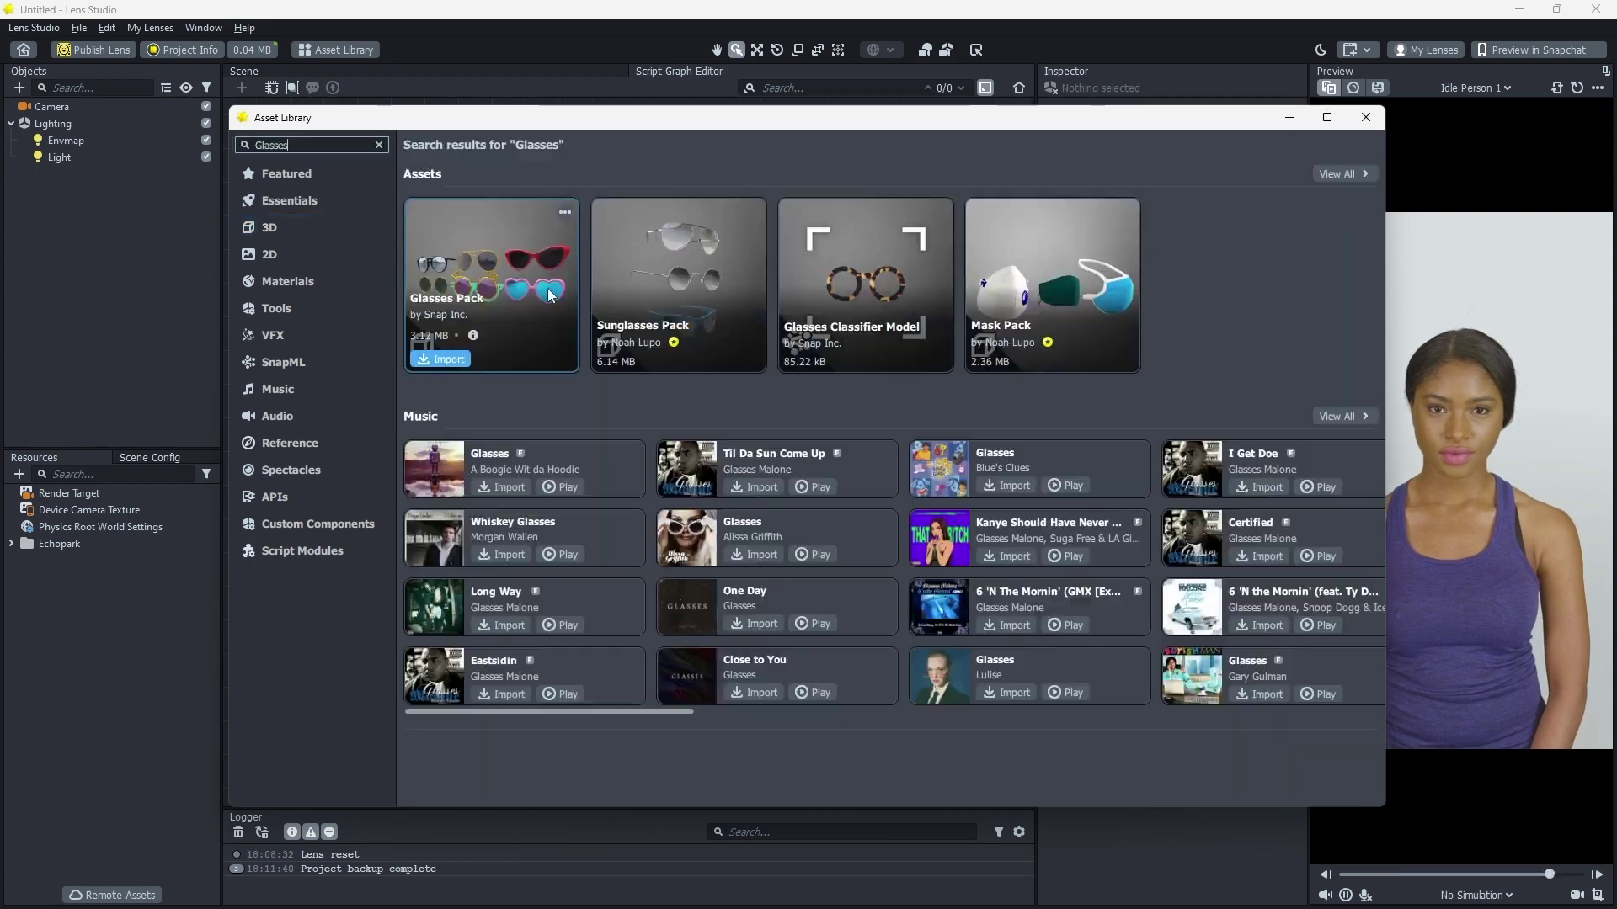
{"action": "left_click", "coordinate": [441, 359]}
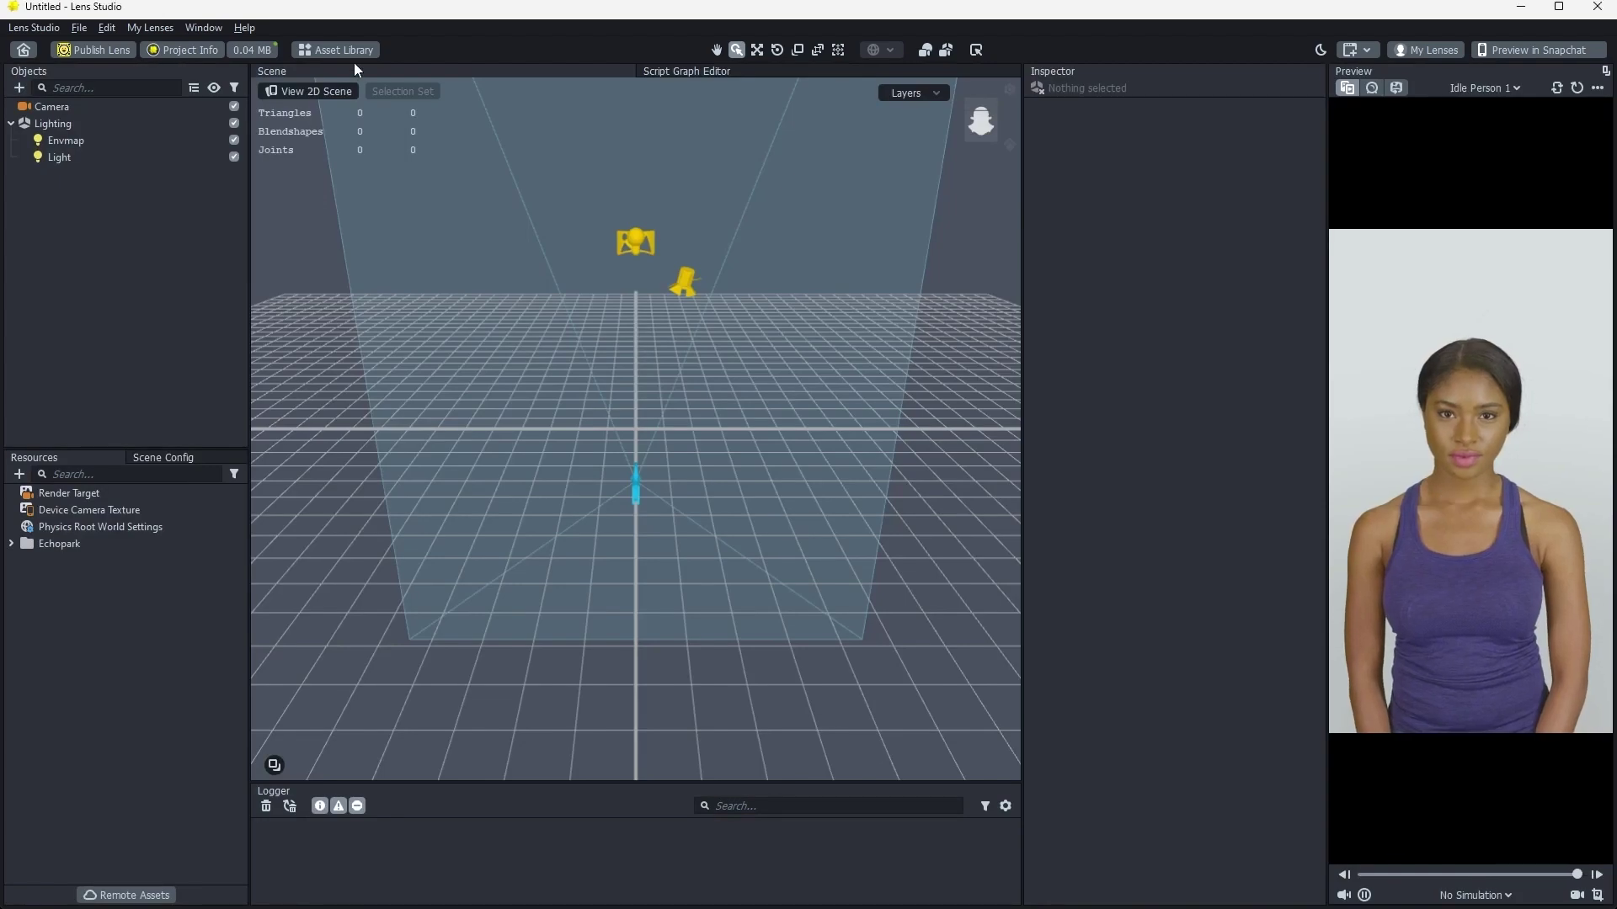
Find the Glasses Pack by Snap Inc. in the Asset Library and import it into the new untitled project
{"action": "left_click", "coordinate": [335, 50]}
{"action": "left_click", "coordinate": [378, 114]}
{"action": "type", "text": "Glasses"}
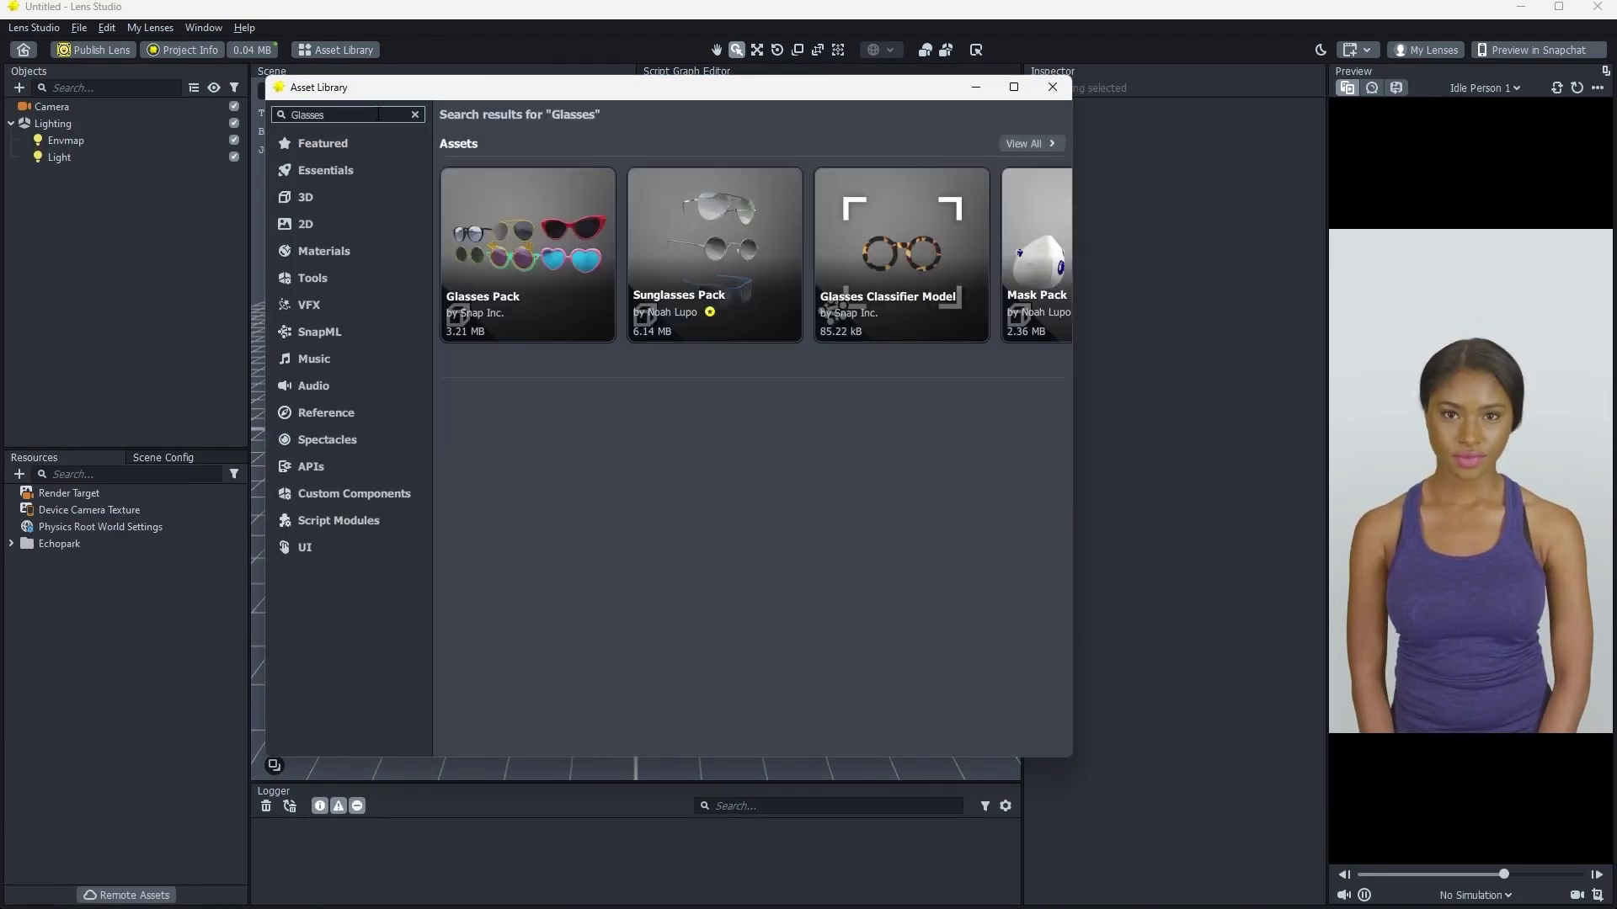
{"action": "mouse_move", "coordinate": [544, 225]}
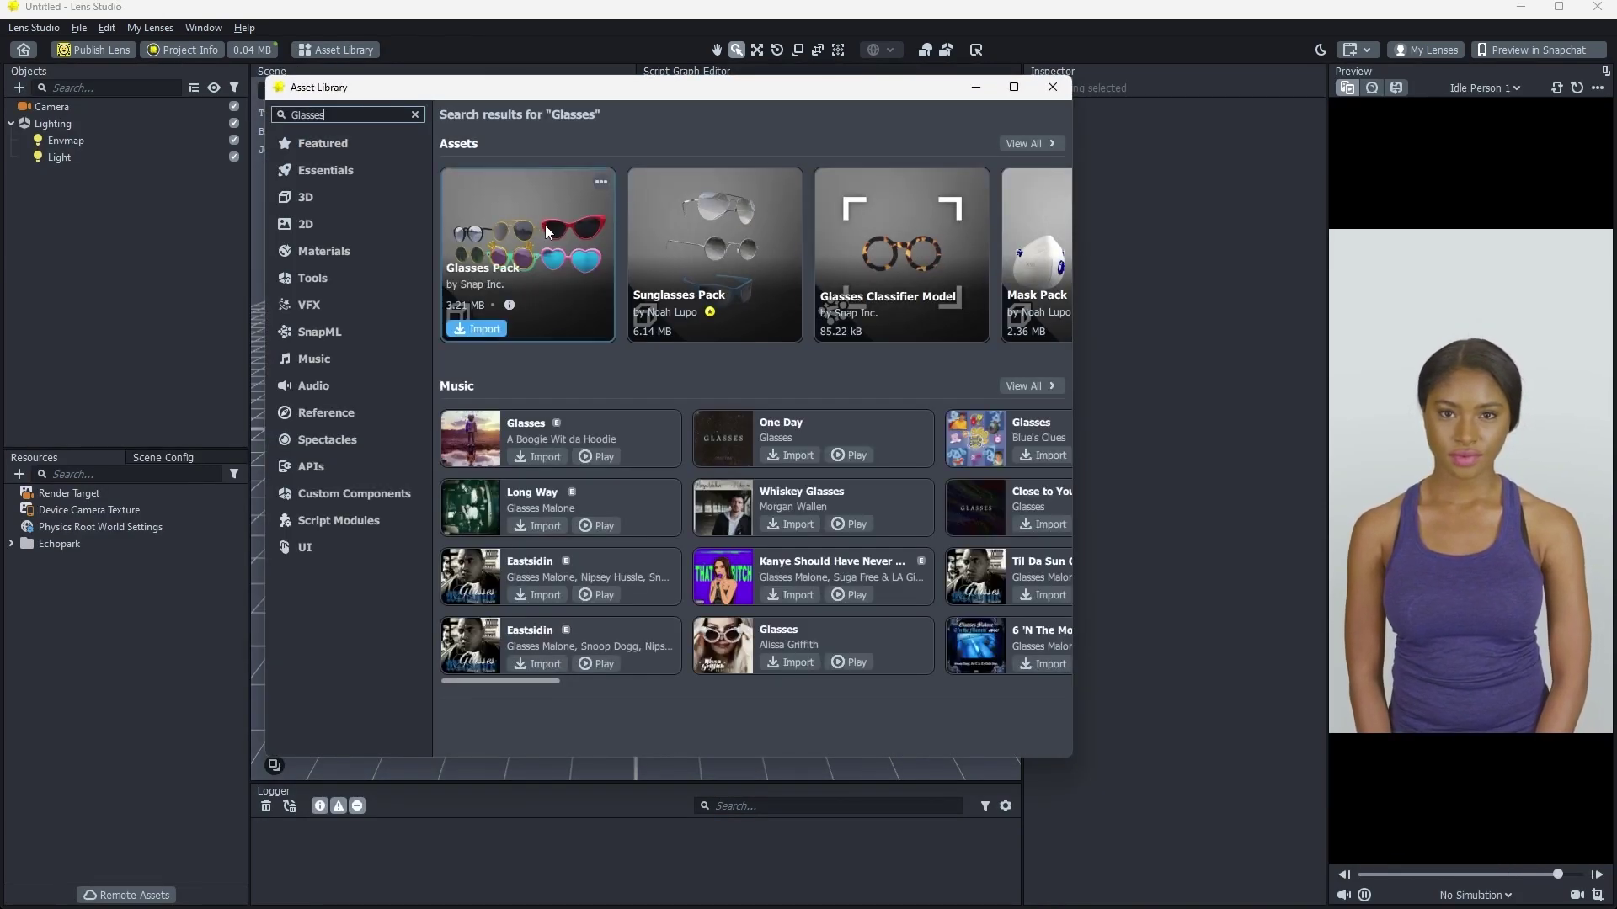
{"action": "left_click", "coordinate": [476, 329]}
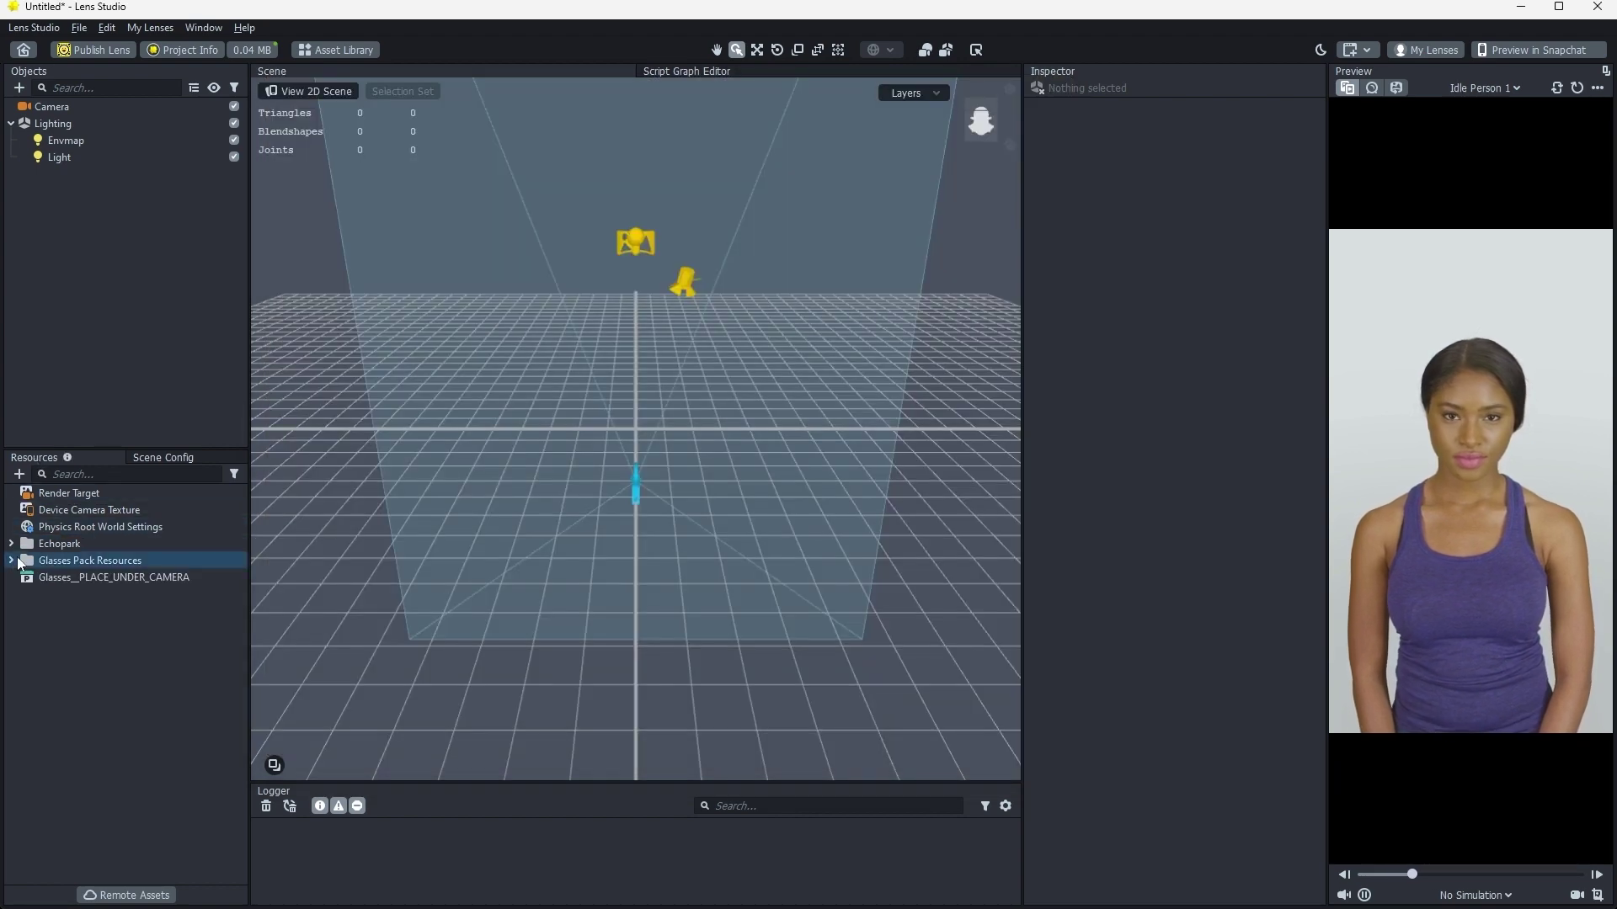
Place the Glasses__PLACE_UNDER_CAMERA prefab under the Camera object in the scene hierarchy
{"action": "left_click_drag", "start_coordinate": [84, 575], "coordinate": [57, 110]}
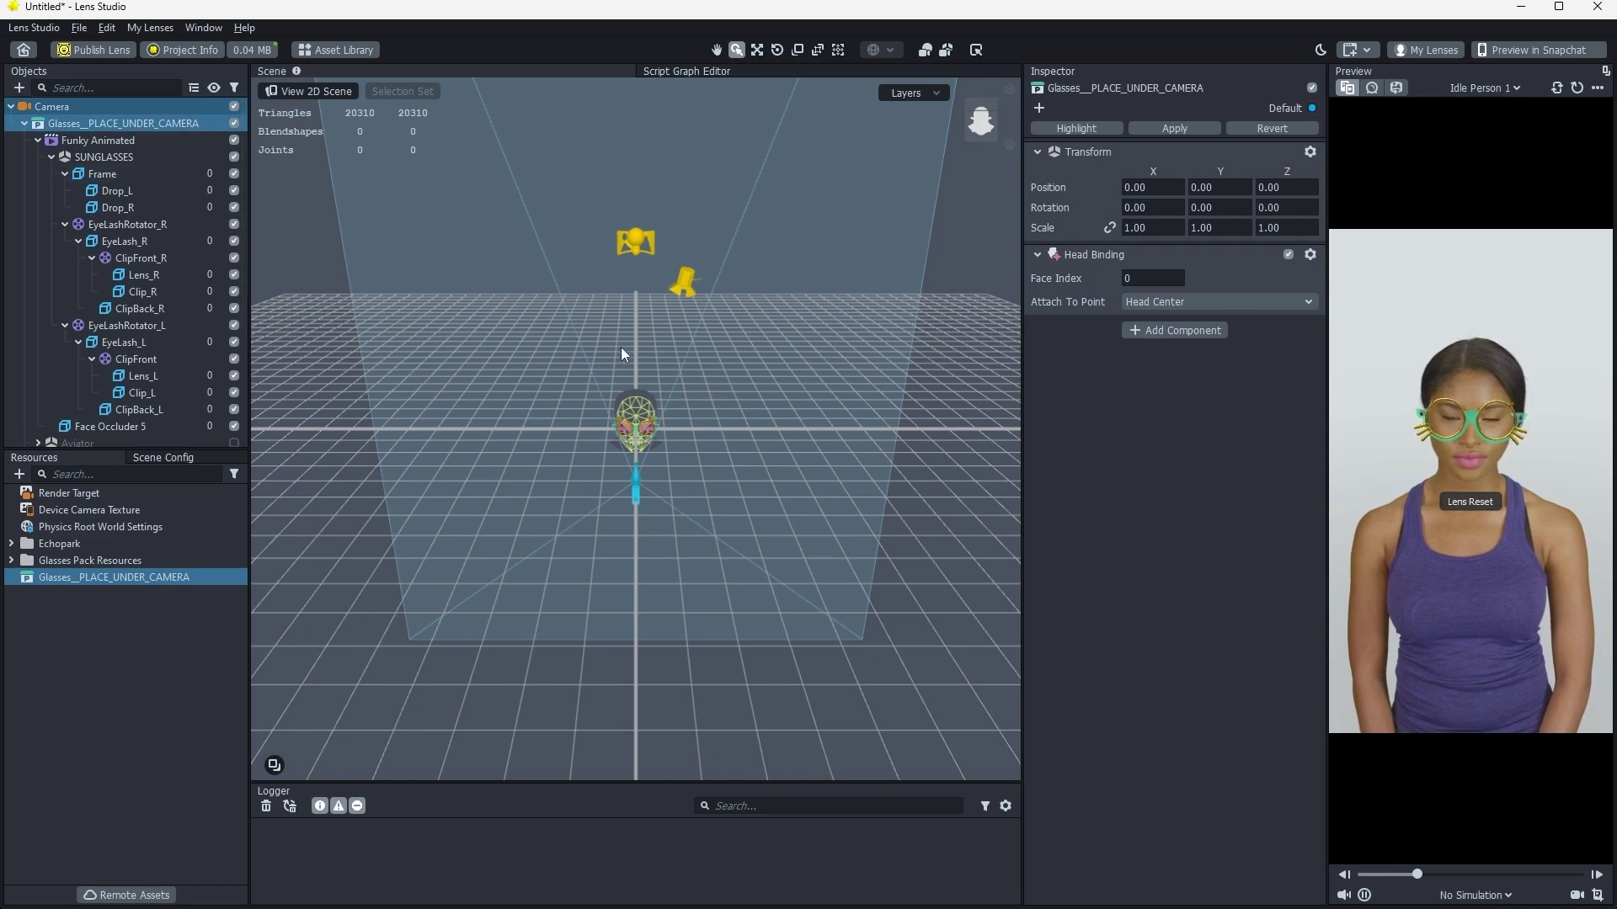
{"action": "scroll", "coordinate": [620, 396], "scroll_direction": "up", "scroll_amount": 5}
{"action": "scroll", "coordinate": [621, 404], "scroll_direction": "up", "scroll_amount": 3}
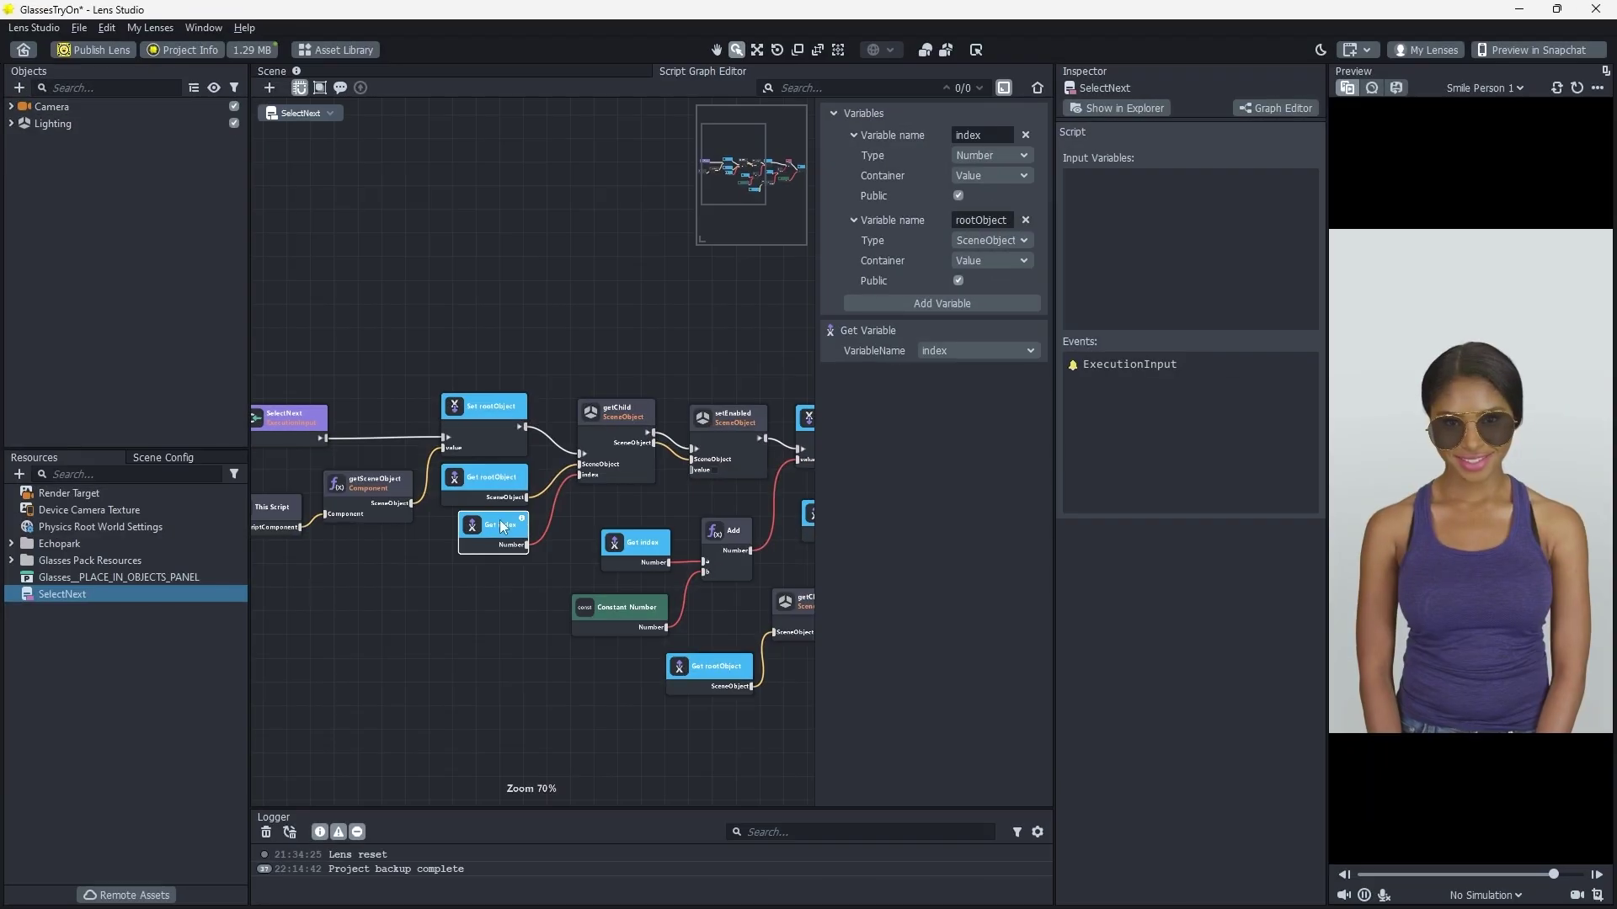
Examine the finished SelectNext script graph, from its getChild and setEnabled nodes to the overall node layout
{"action": "left_click", "coordinate": [614, 411]}
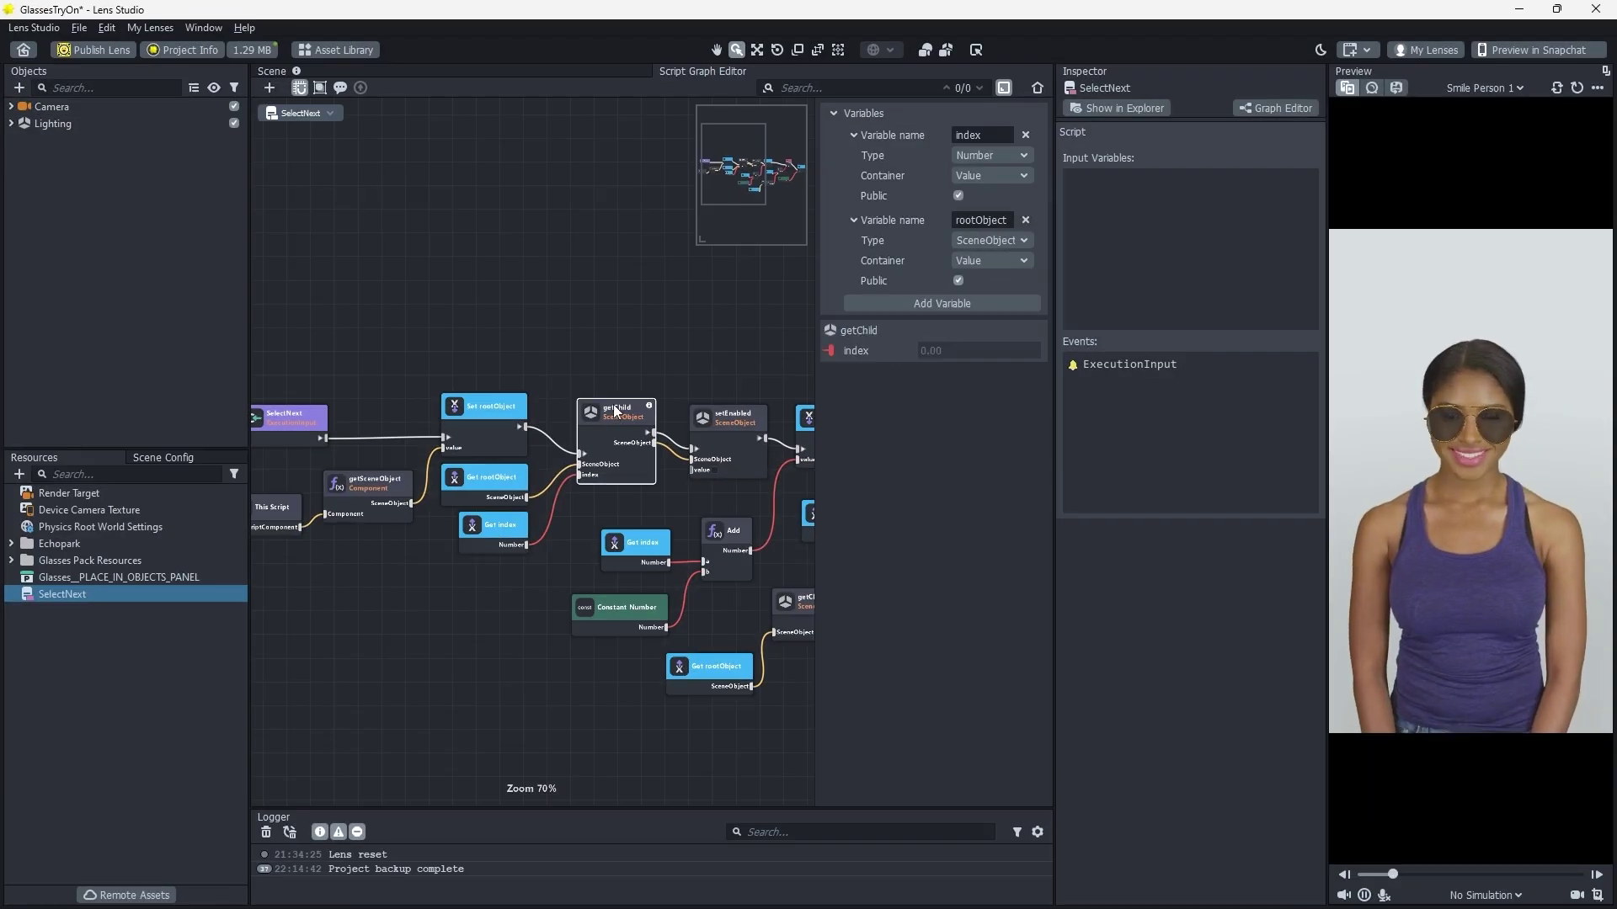
{"action": "left_click", "coordinate": [517, 585]}
{"action": "left_click_drag", "start_coordinate": [517, 584], "coordinate": [499, 480]}
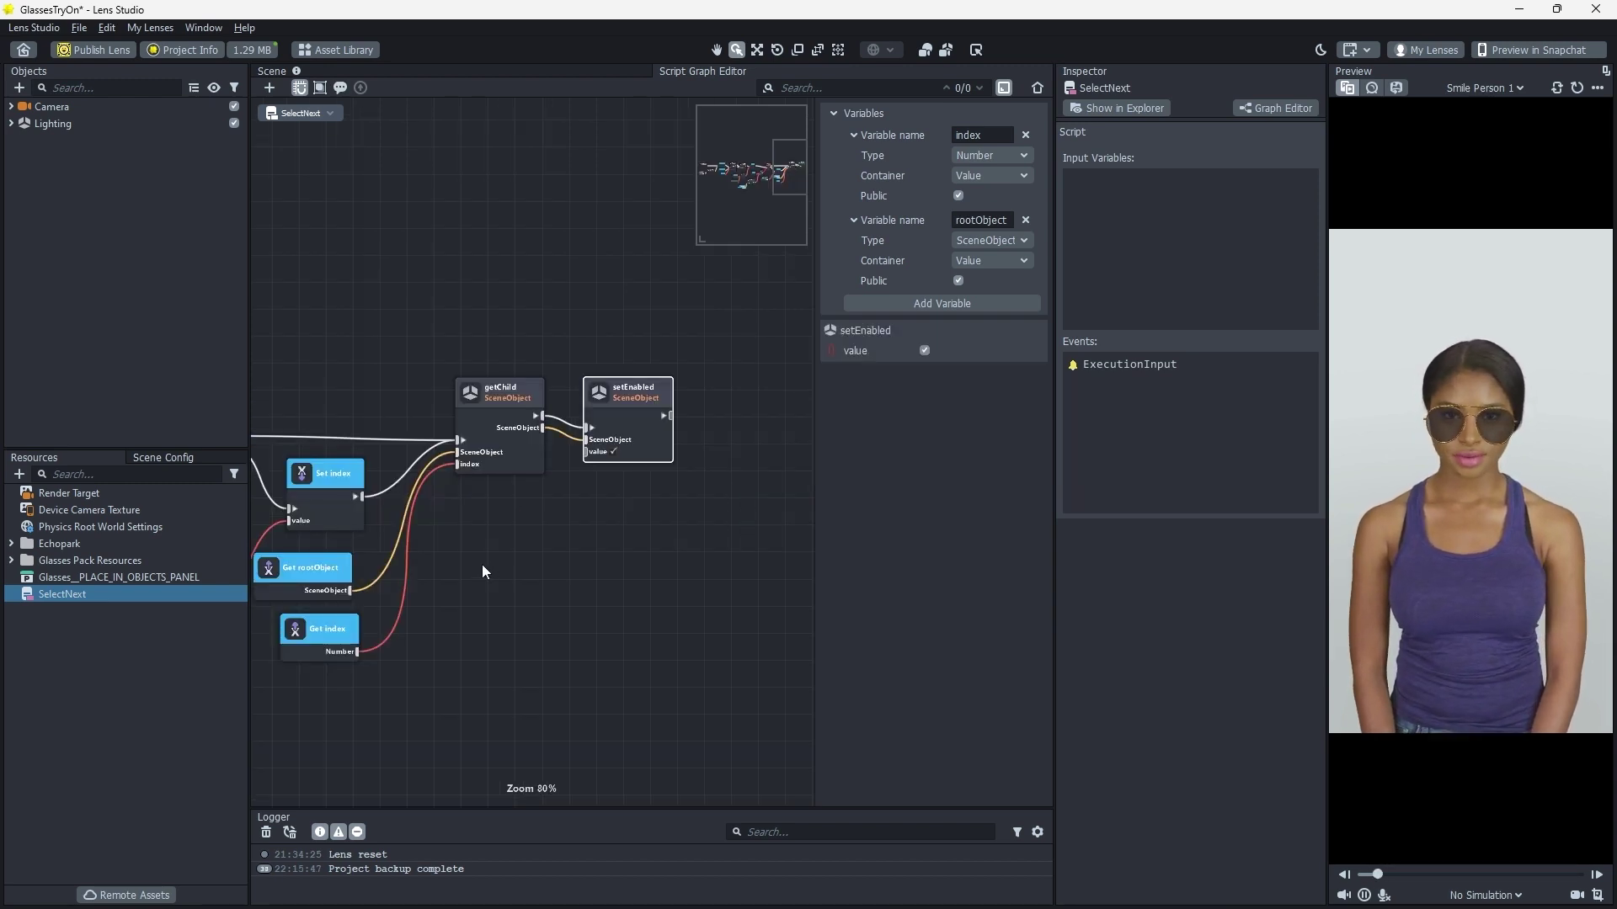
{"action": "scroll", "coordinate": [654, 585], "scroll_direction": "down", "scroll_amount": 5}
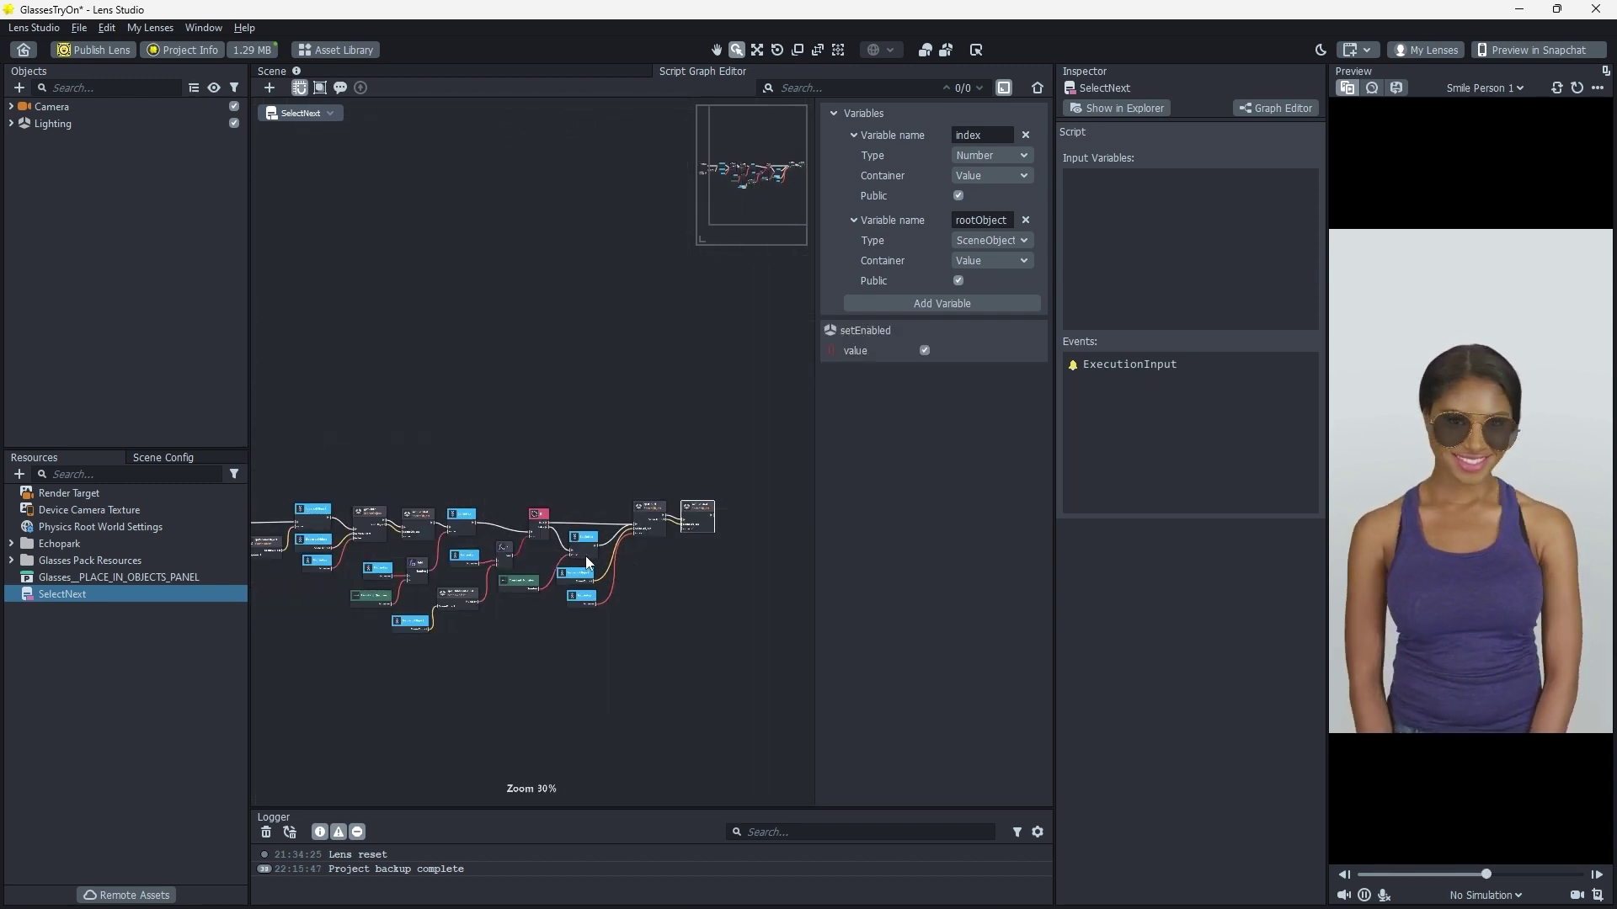
{"action": "middle_click_drag", "start_coordinate": [584, 555], "coordinate": [660, 522]}
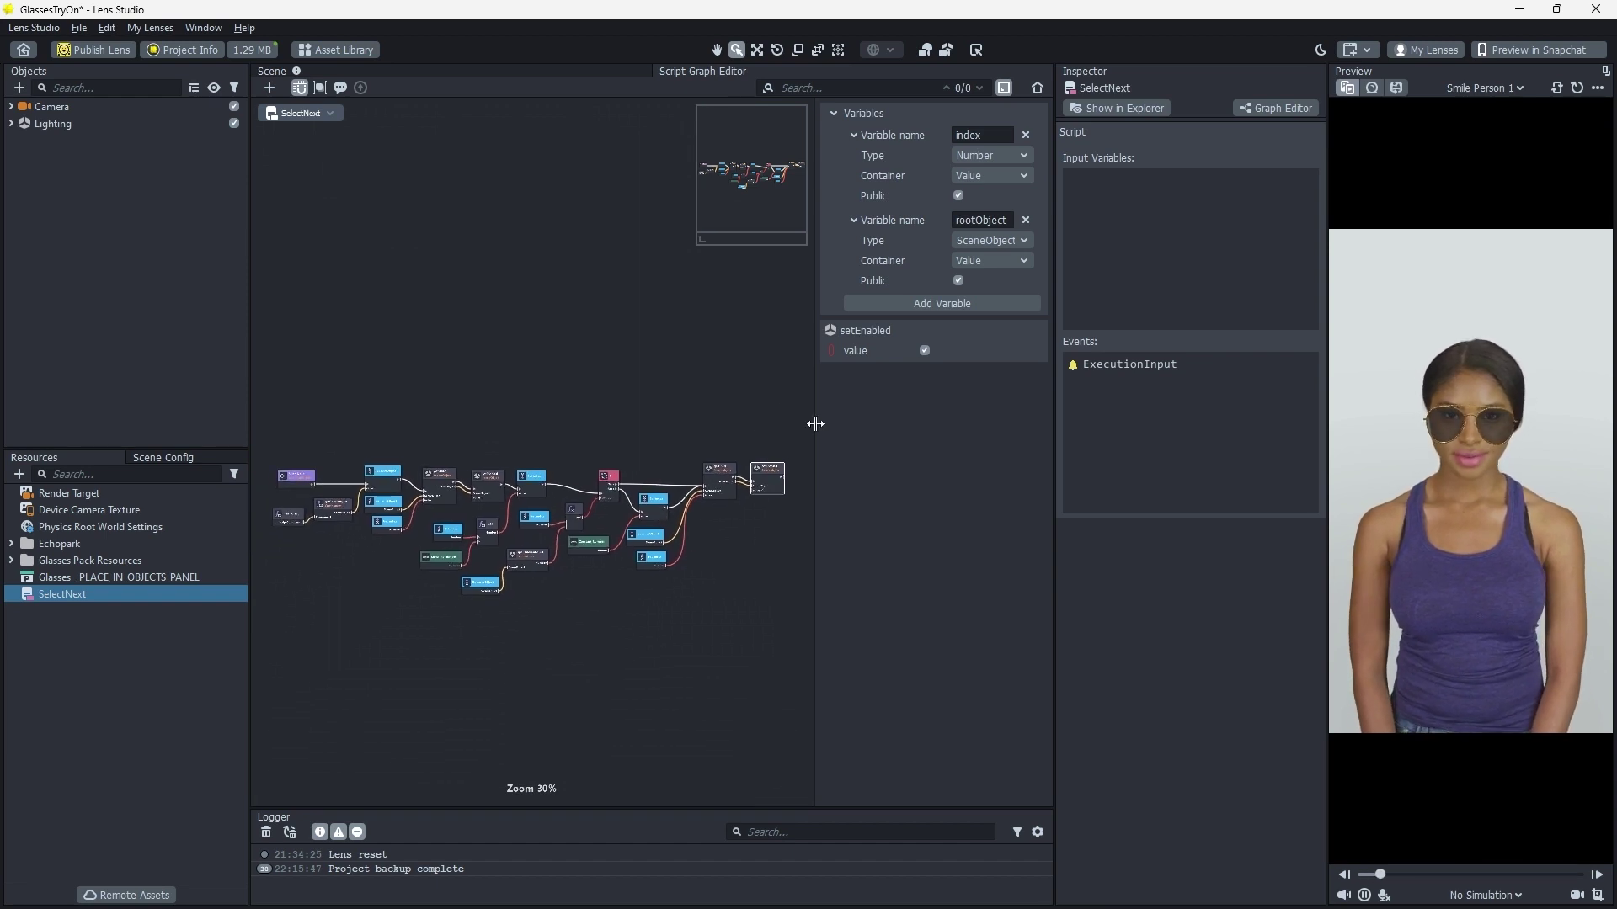
{"action": "left_click_drag", "start_coordinate": [796, 415], "coordinate": [261, 635]}
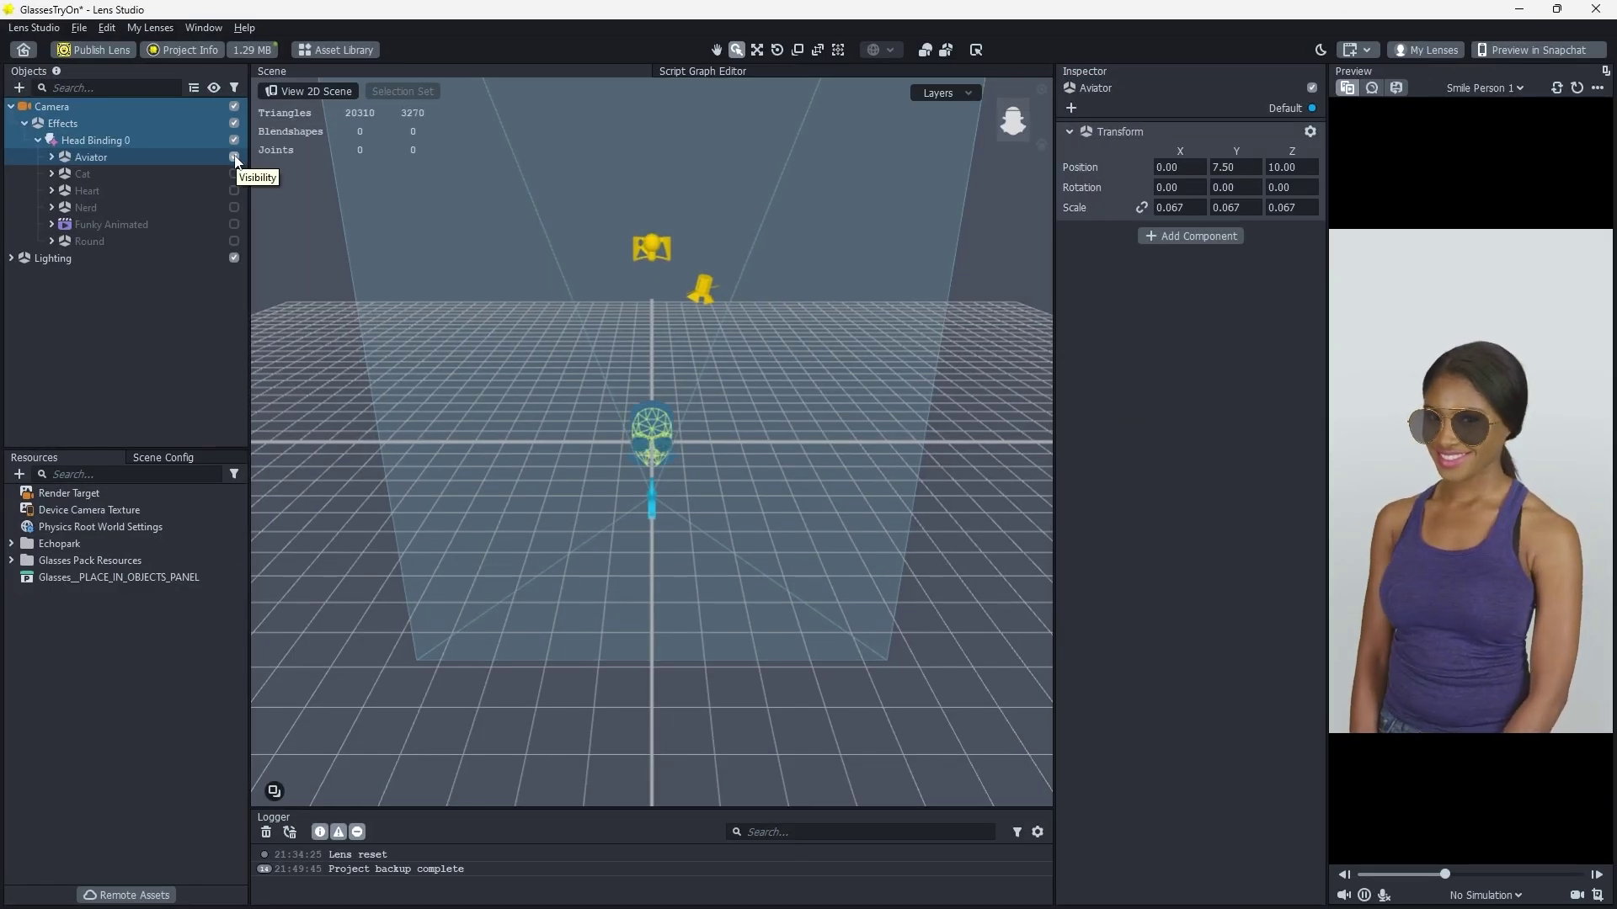
{"action": "left_click", "coordinate": [235, 157]}
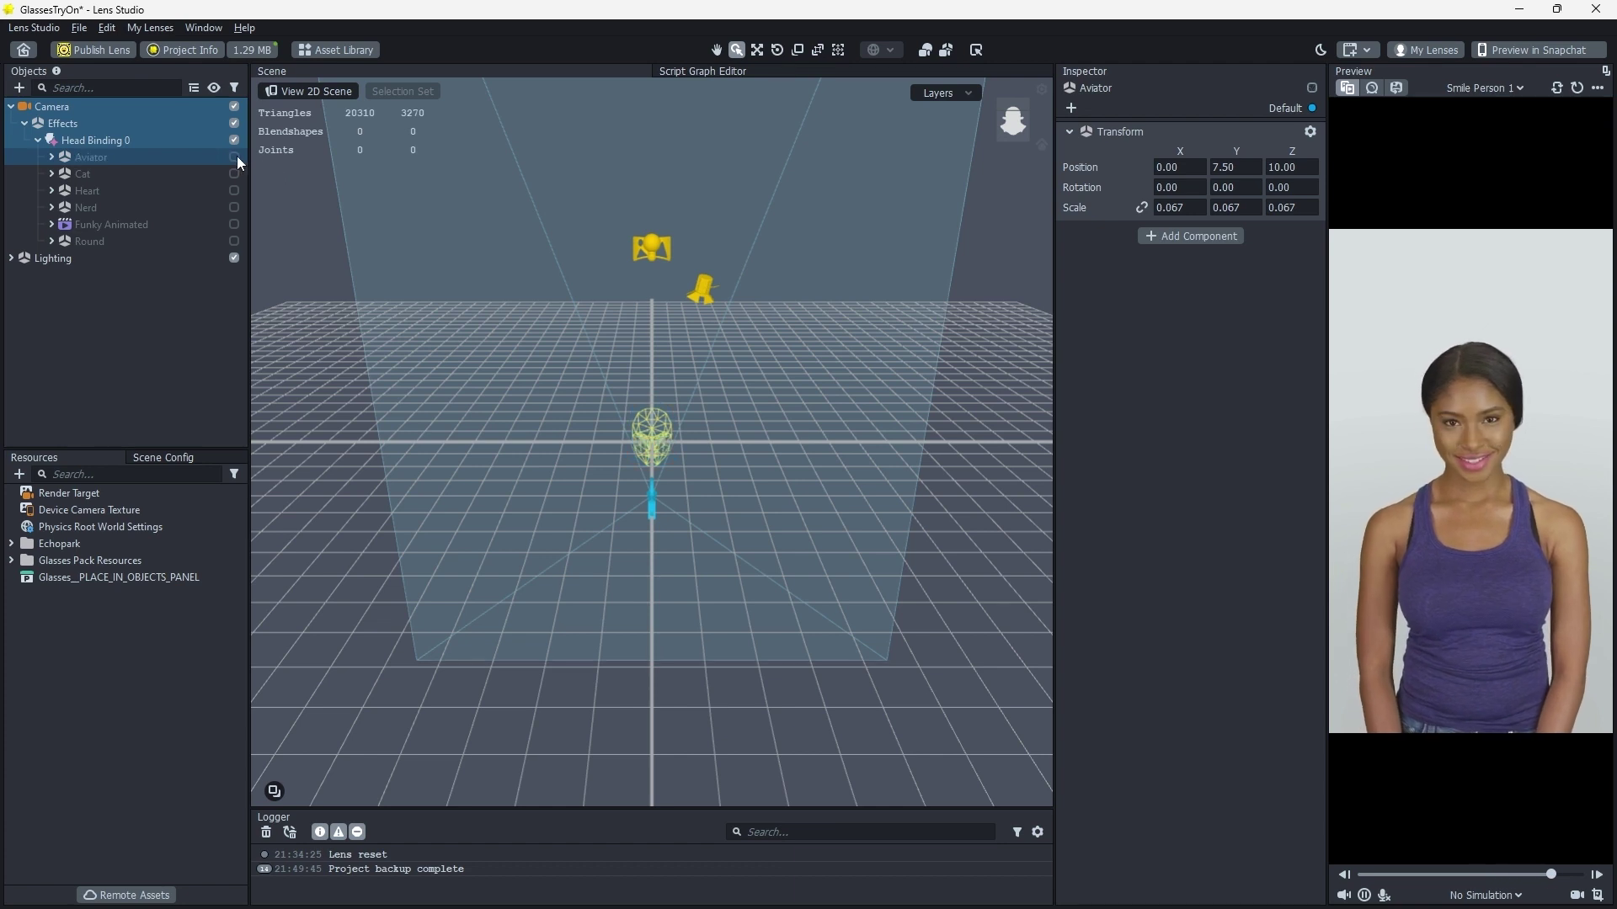
Toggle the visibility of the Aviator, Cat and Heart glasses to preview them, leaving only Aviator enabled
{"action": "left_click", "coordinate": [234, 174]}
{"action": "left_click", "coordinate": [235, 173]}
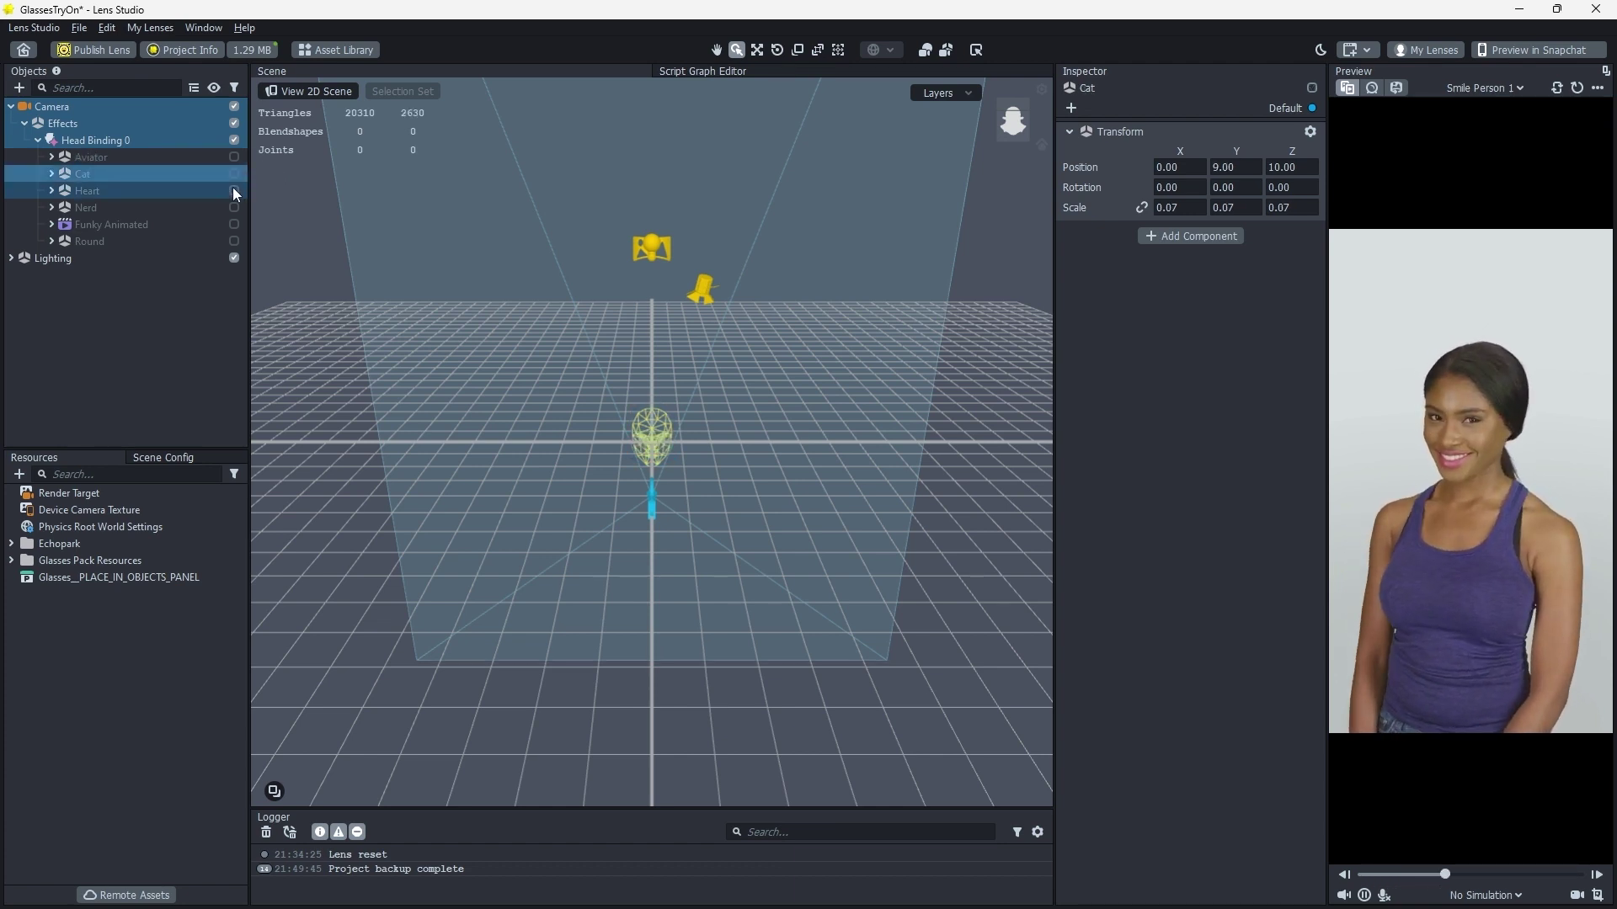
{"action": "left_click", "coordinate": [234, 192]}
{"action": "left_click", "coordinate": [233, 192]}
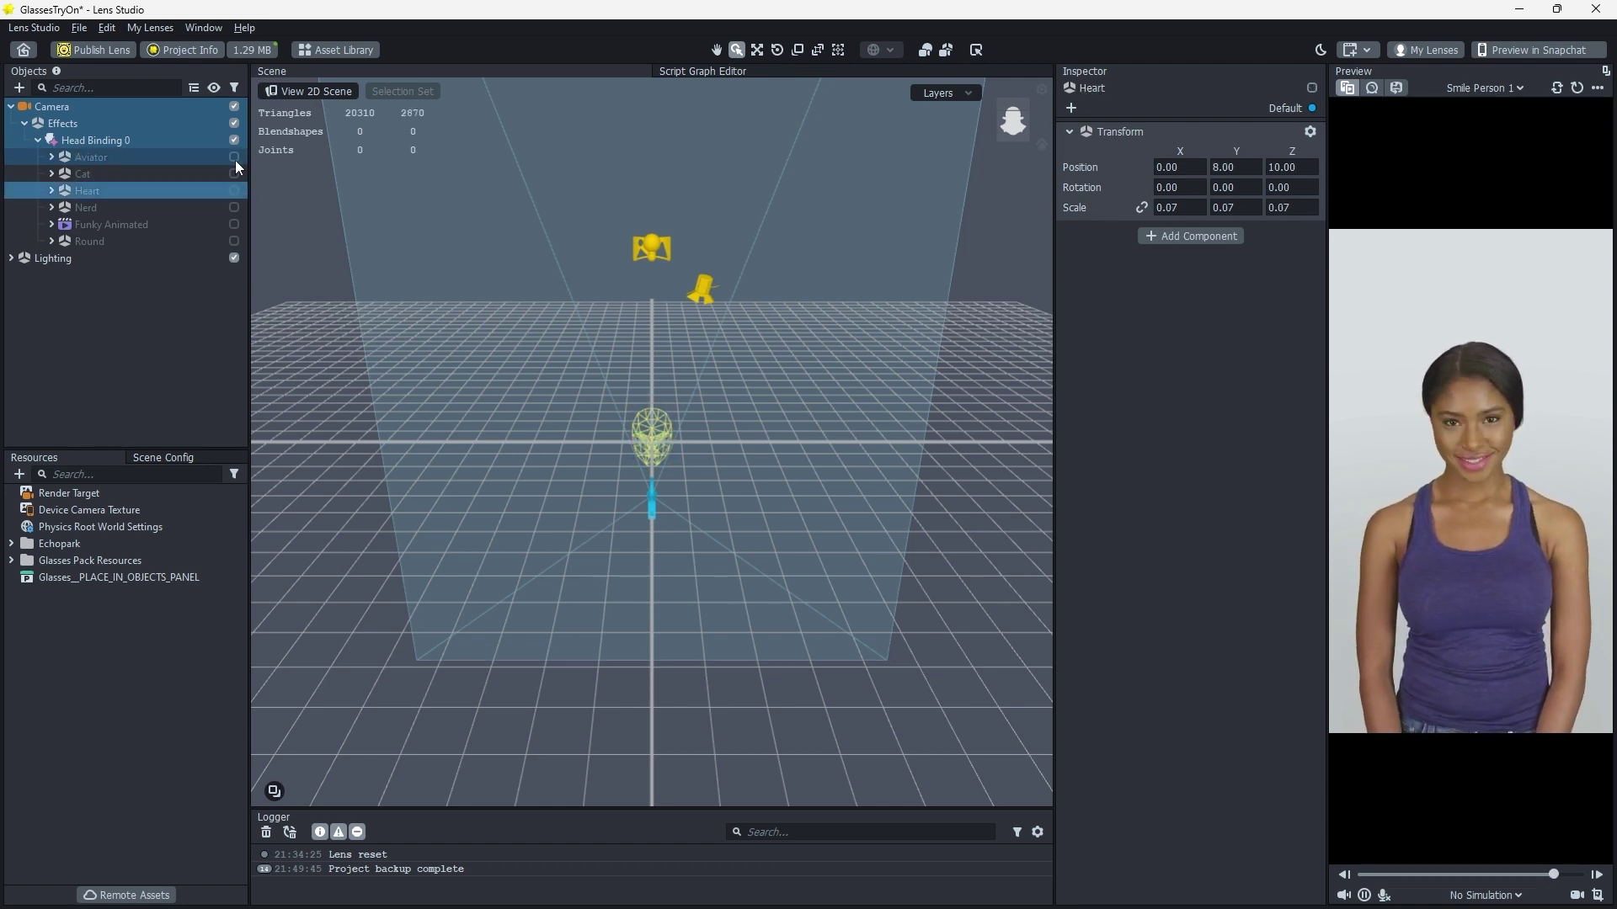
{"action": "left_click", "coordinate": [234, 158]}
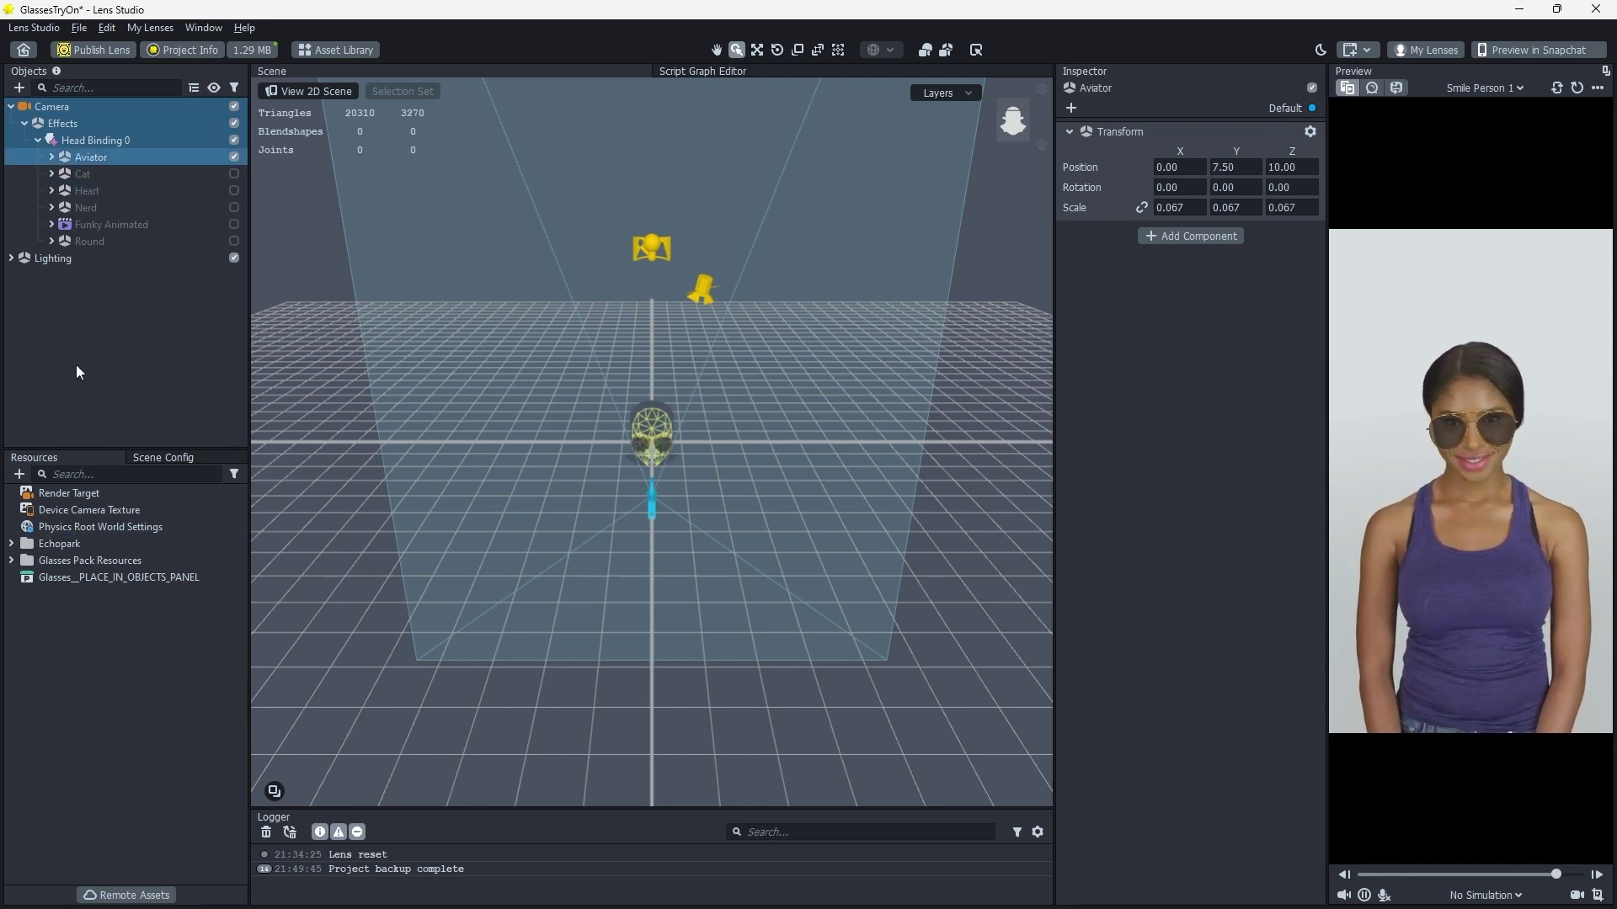
Collapse the Camera hierarchy and add a new Script Graph resource named SelectNext
{"action": "left_click", "coordinate": [24, 123]}
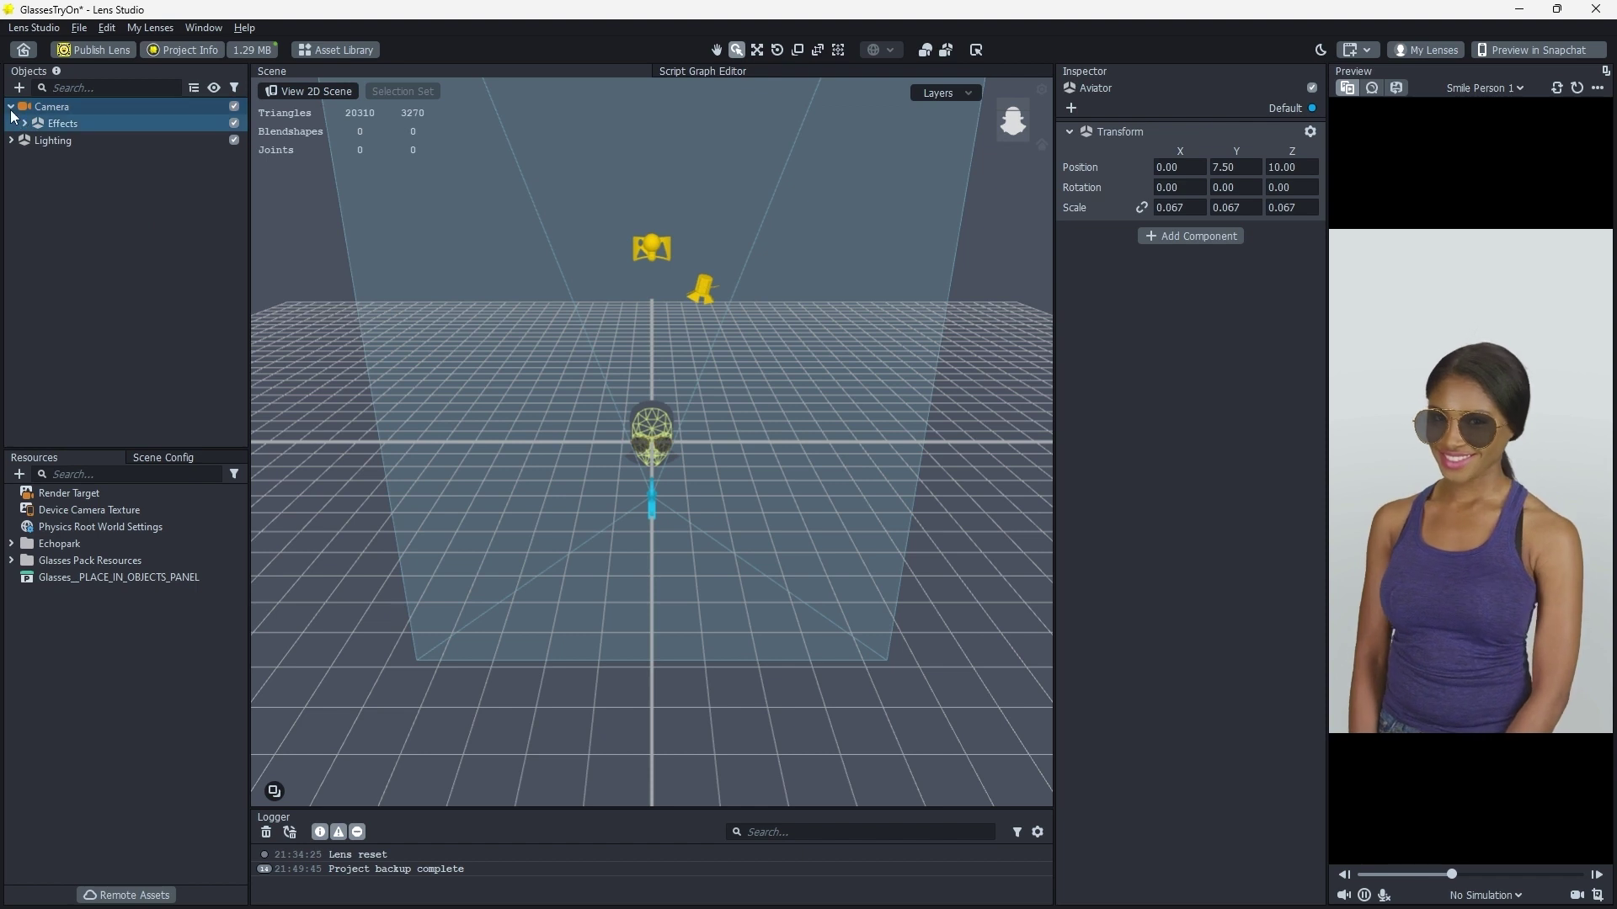
{"action": "left_click", "coordinate": [11, 106]}
{"action": "right_click", "coordinate": [76, 616]}
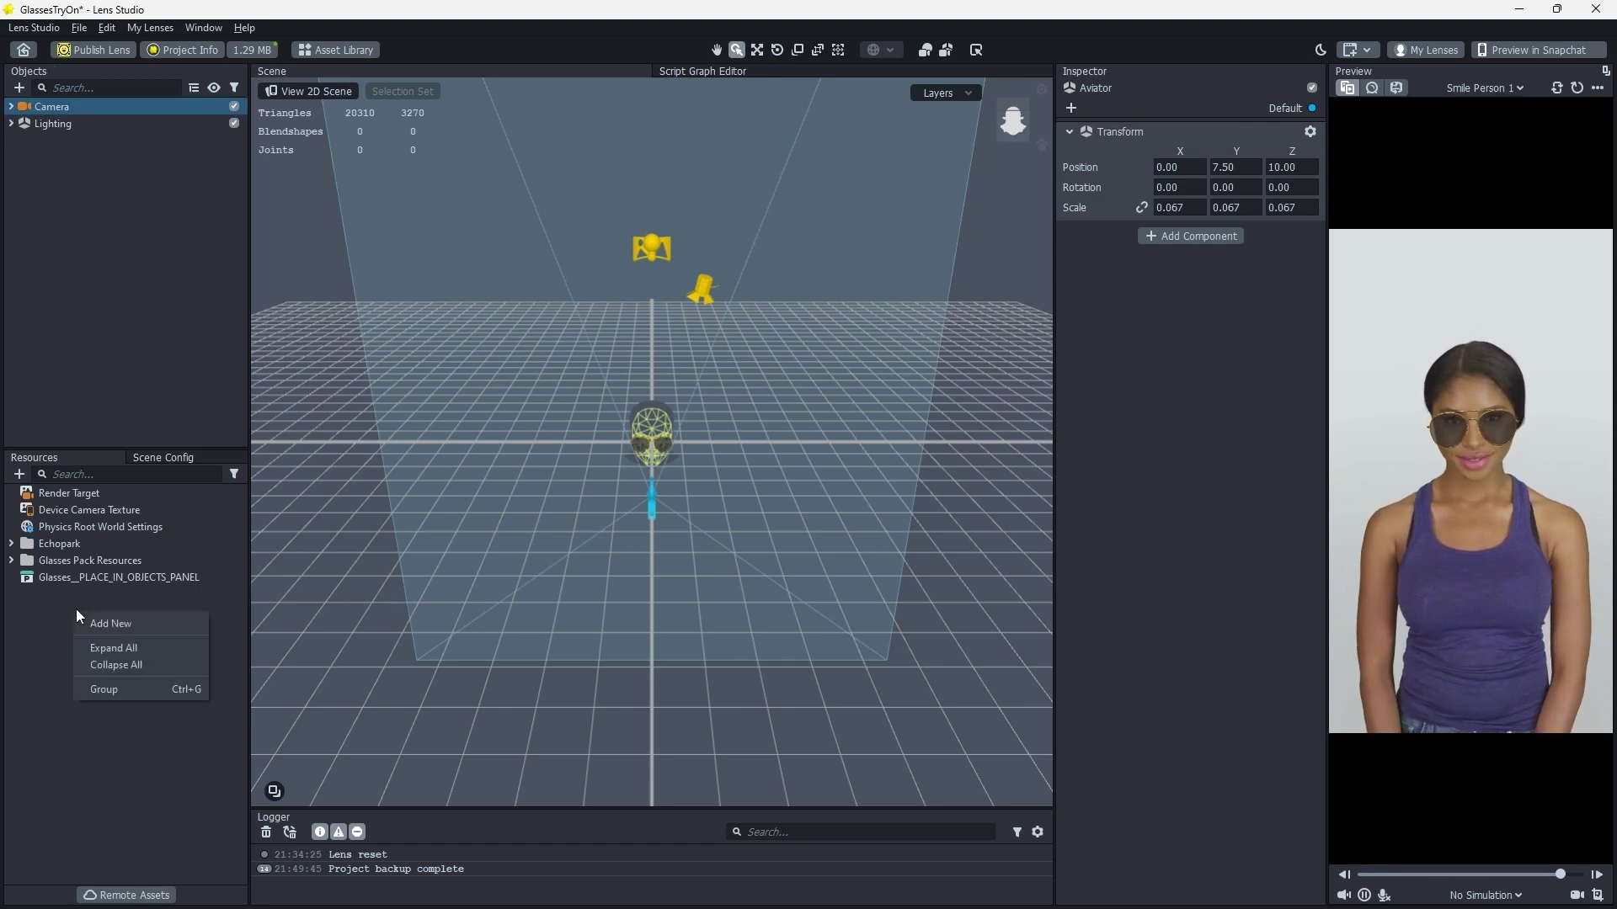
{"action": "left_click", "coordinate": [106, 625]}
{"action": "mouse_move", "coordinate": [107, 633]}
{"action": "type", "text": "Scr"}
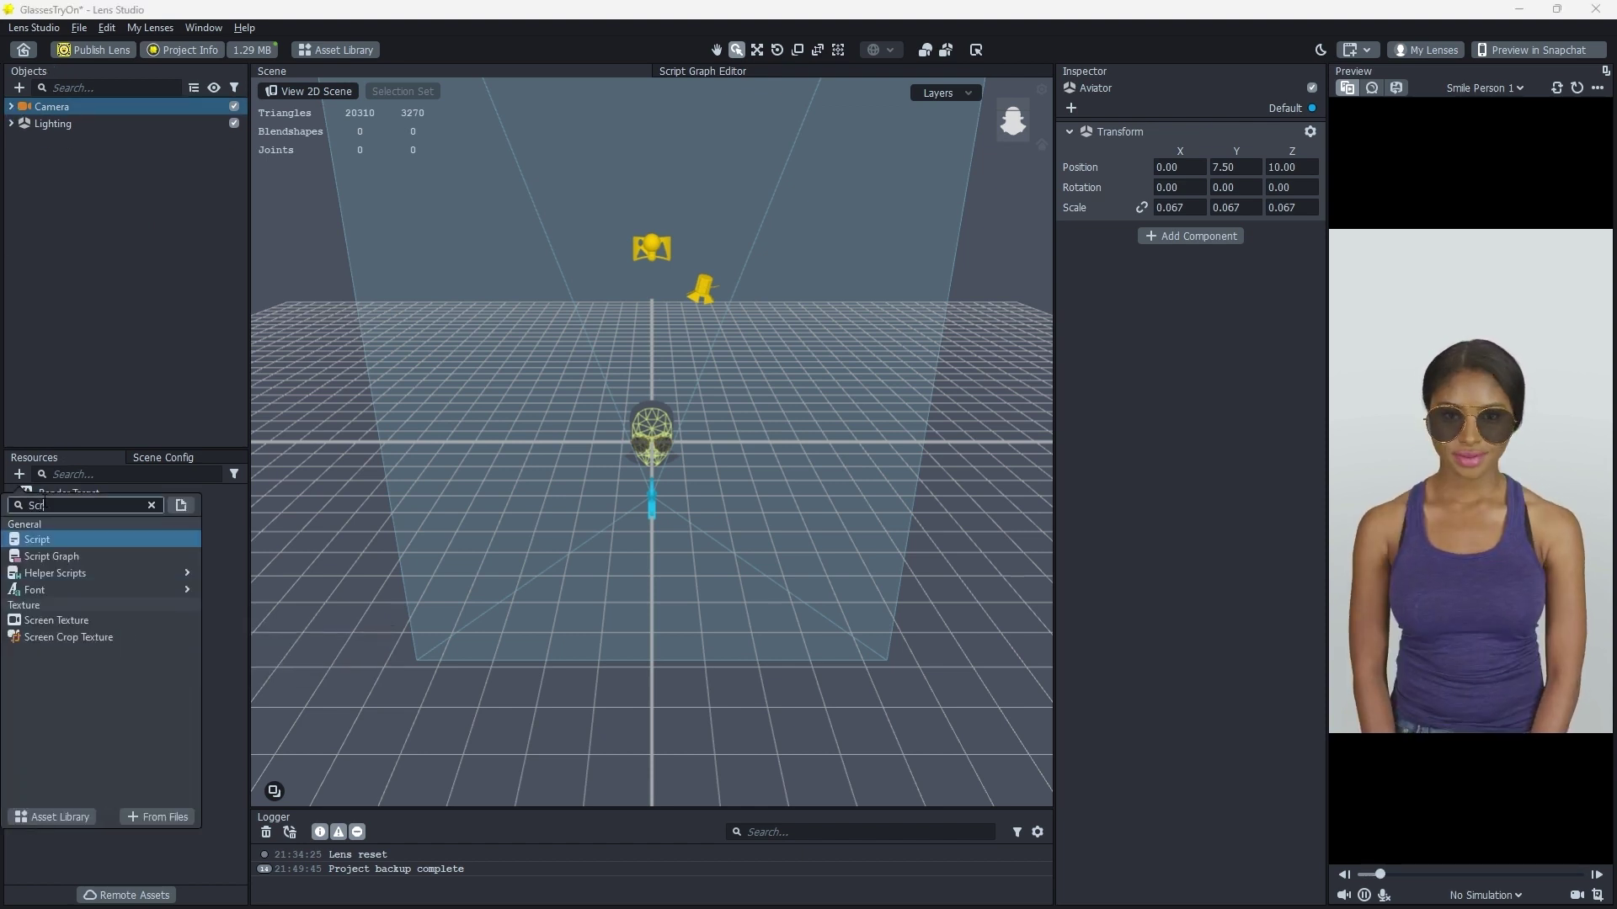
{"action": "key", "text": "Down"}
{"action": "key", "text": "Return"}
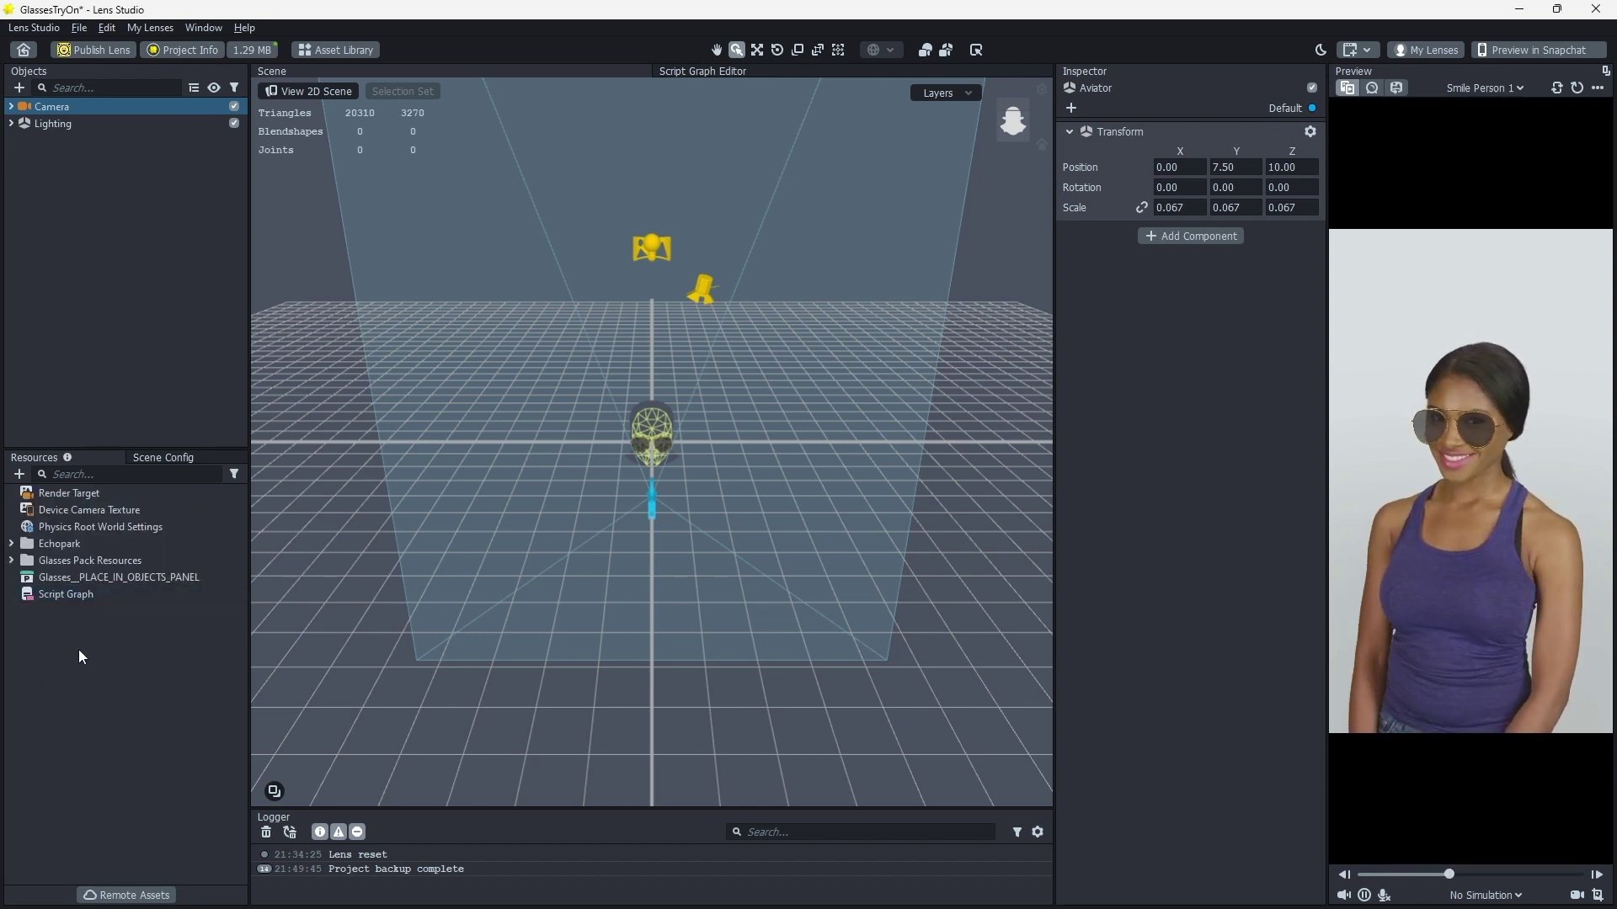
{"action": "type", "text": "SelectNe"}
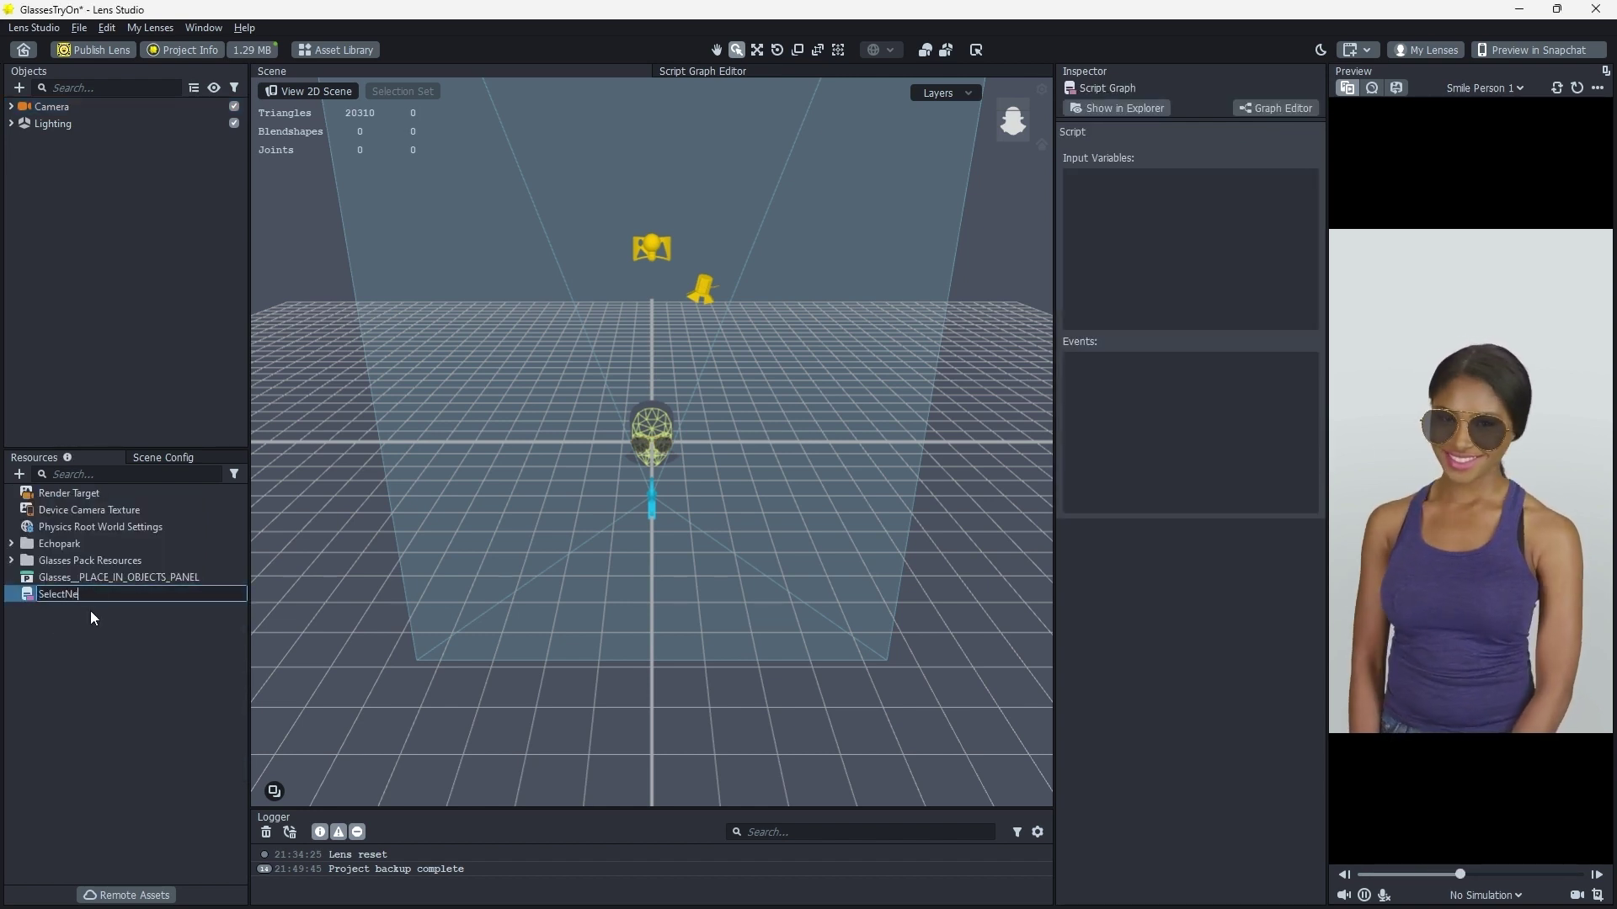
{"action": "type", "text": "xt"}
{"action": "key", "text": "Return"}
Open the SelectNext script graph and delete its default OnAwake and UpdateEvent nodes
{"action": "double_click", "coordinate": [61, 591]}
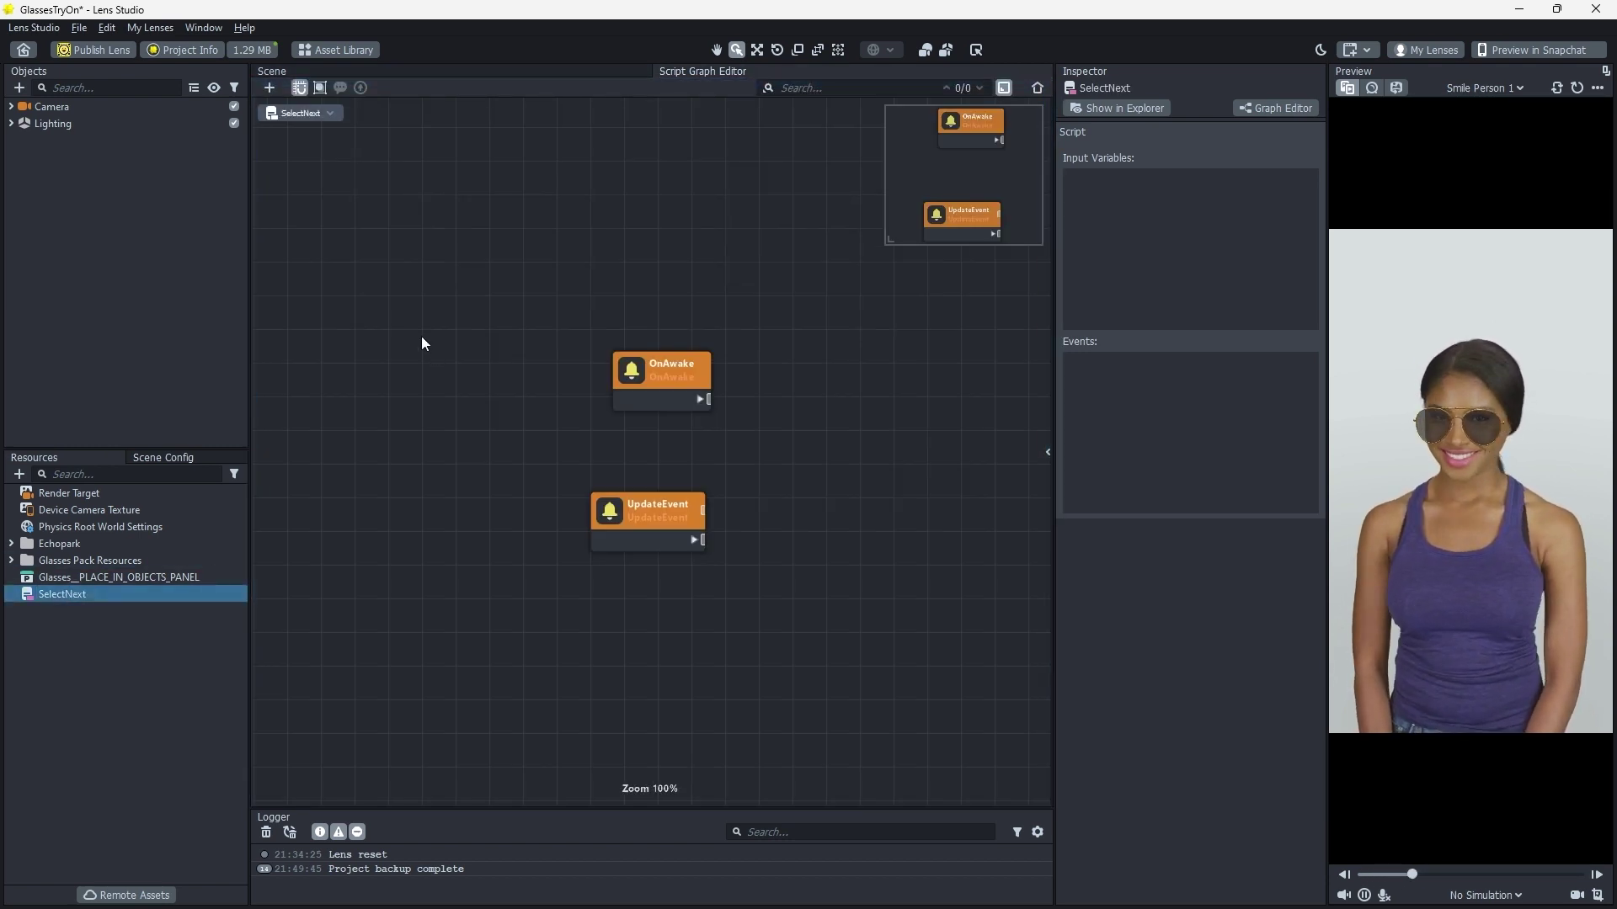
{"action": "left_click_drag", "start_coordinate": [770, 300], "coordinate": [507, 621]}
{"action": "key", "text": "Delete"}
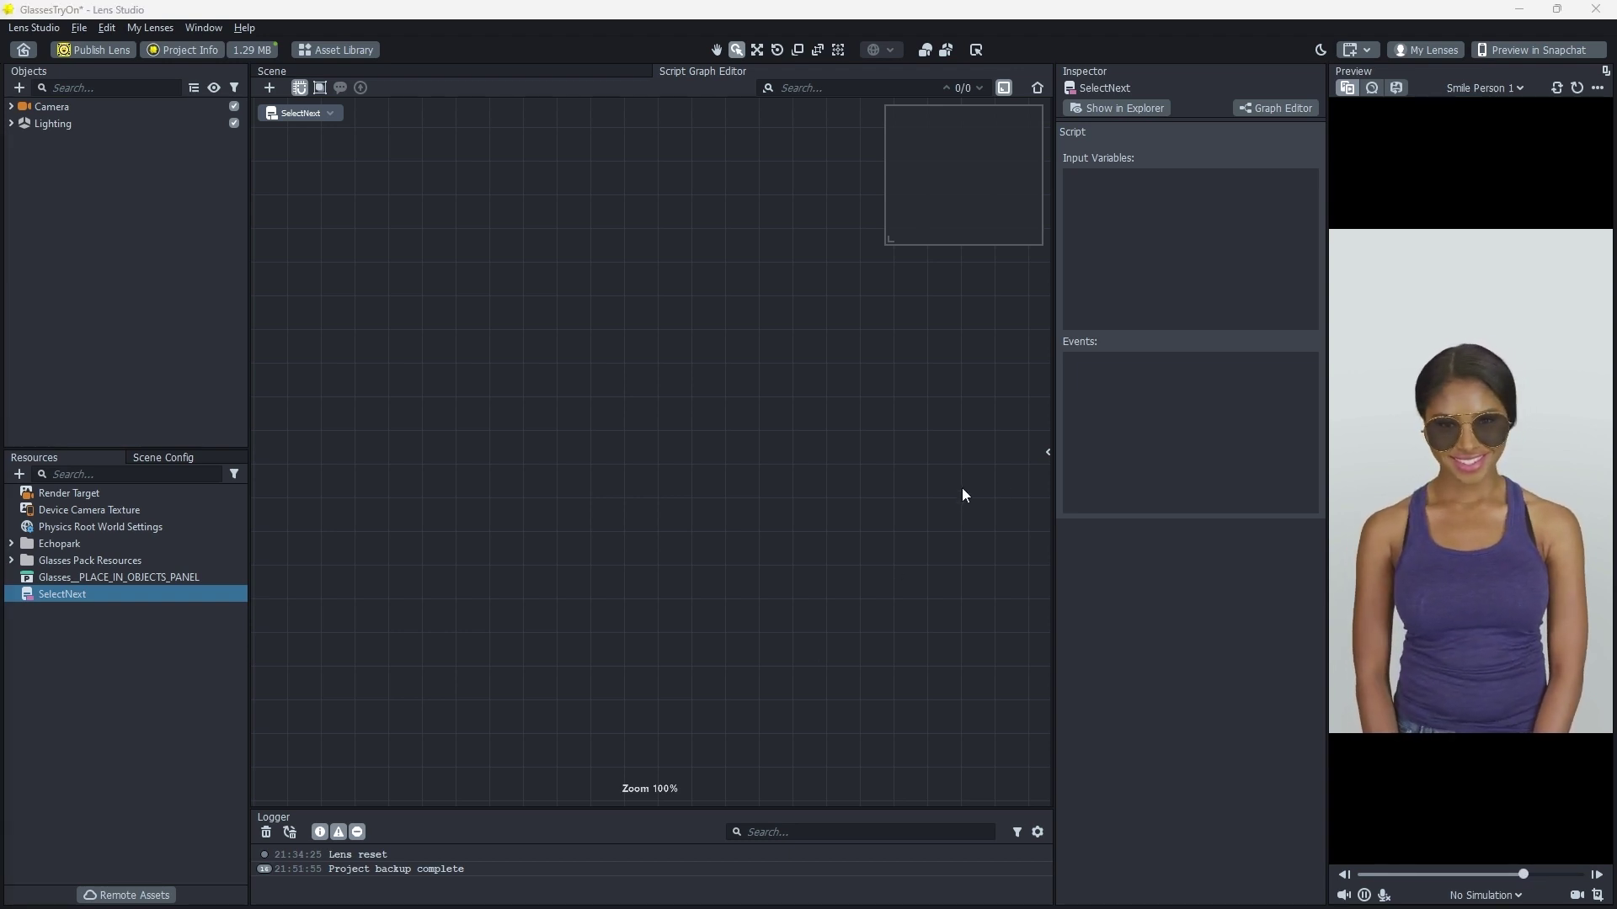
Add a script graph variable named index and set its type to Number
{"action": "left_click", "coordinate": [1047, 452]}
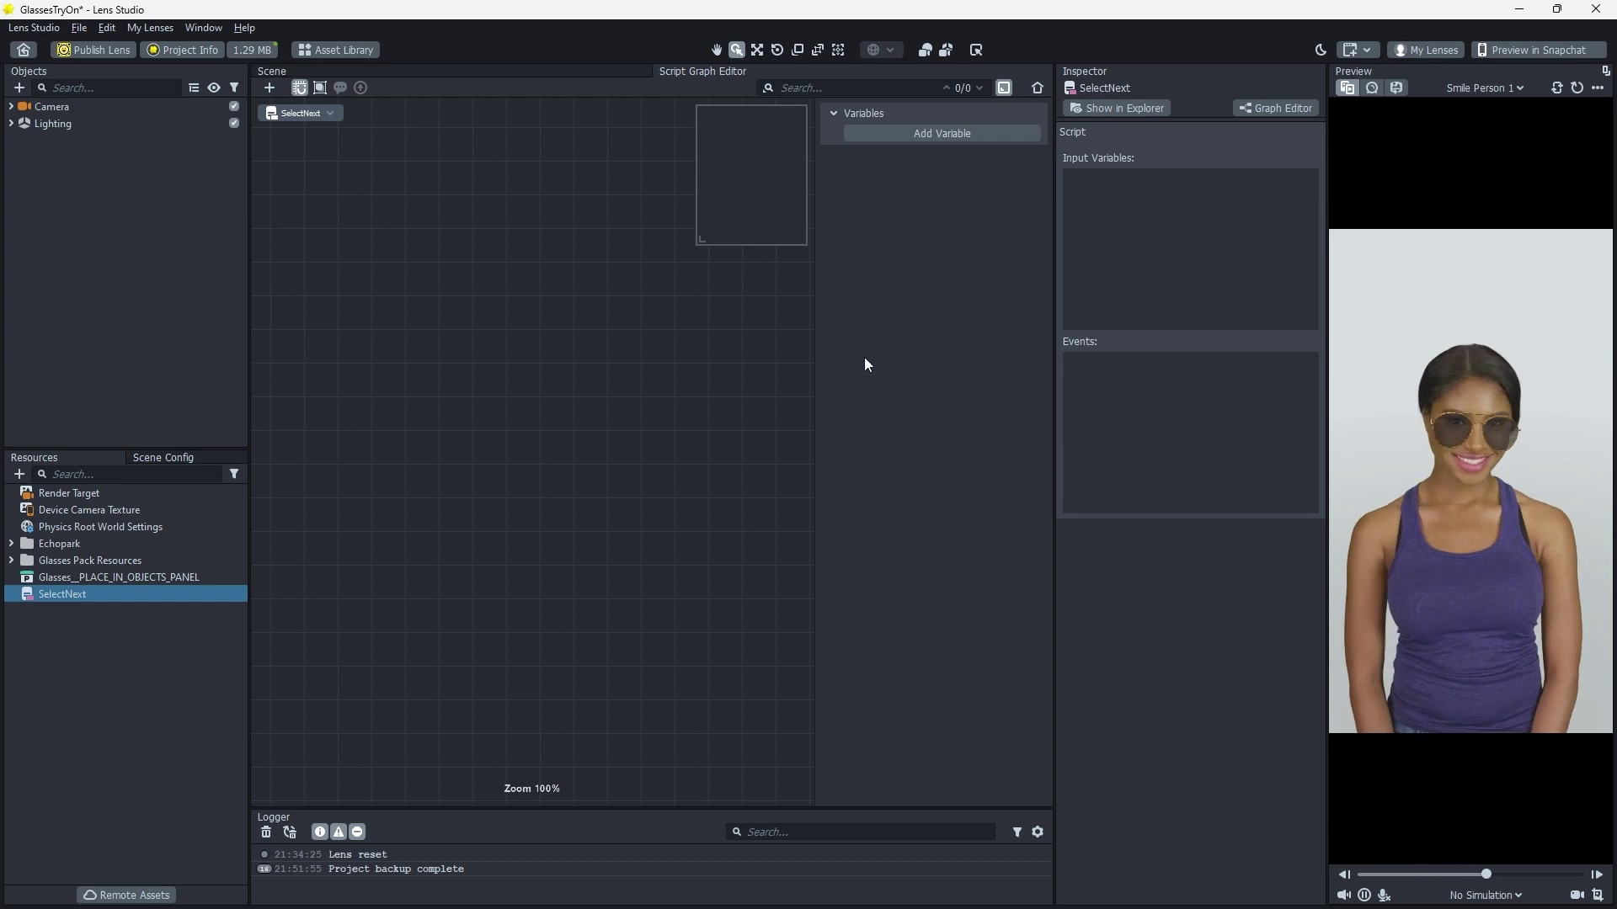
{"action": "left_click", "coordinate": [946, 134]}
{"action": "double_click", "coordinate": [969, 135]}
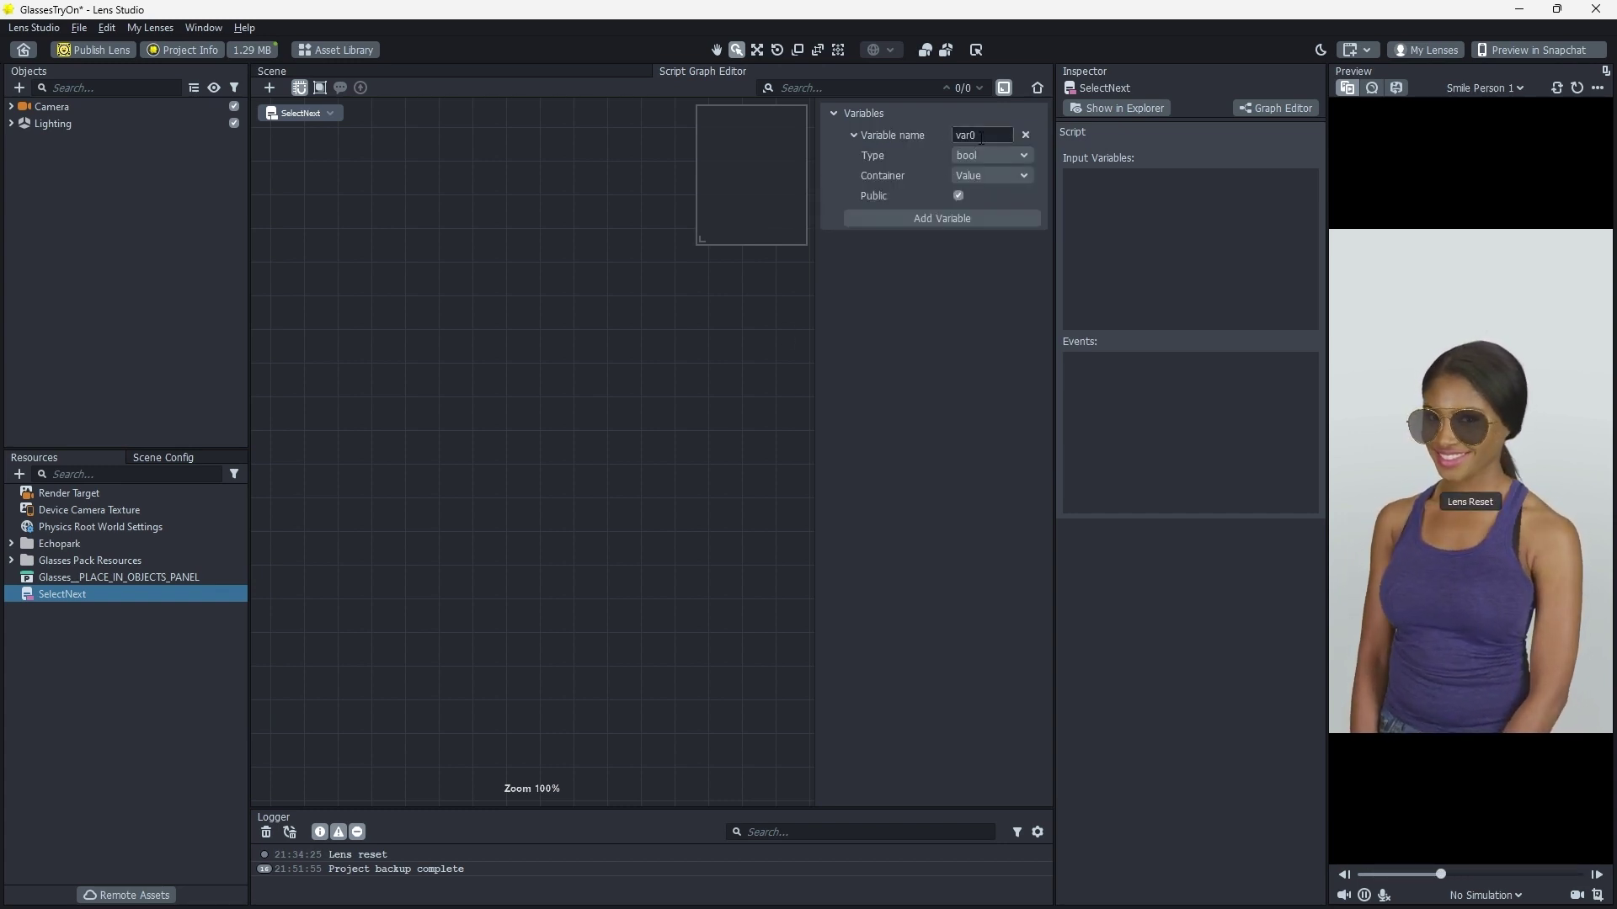
{"action": "type", "text": "index"}
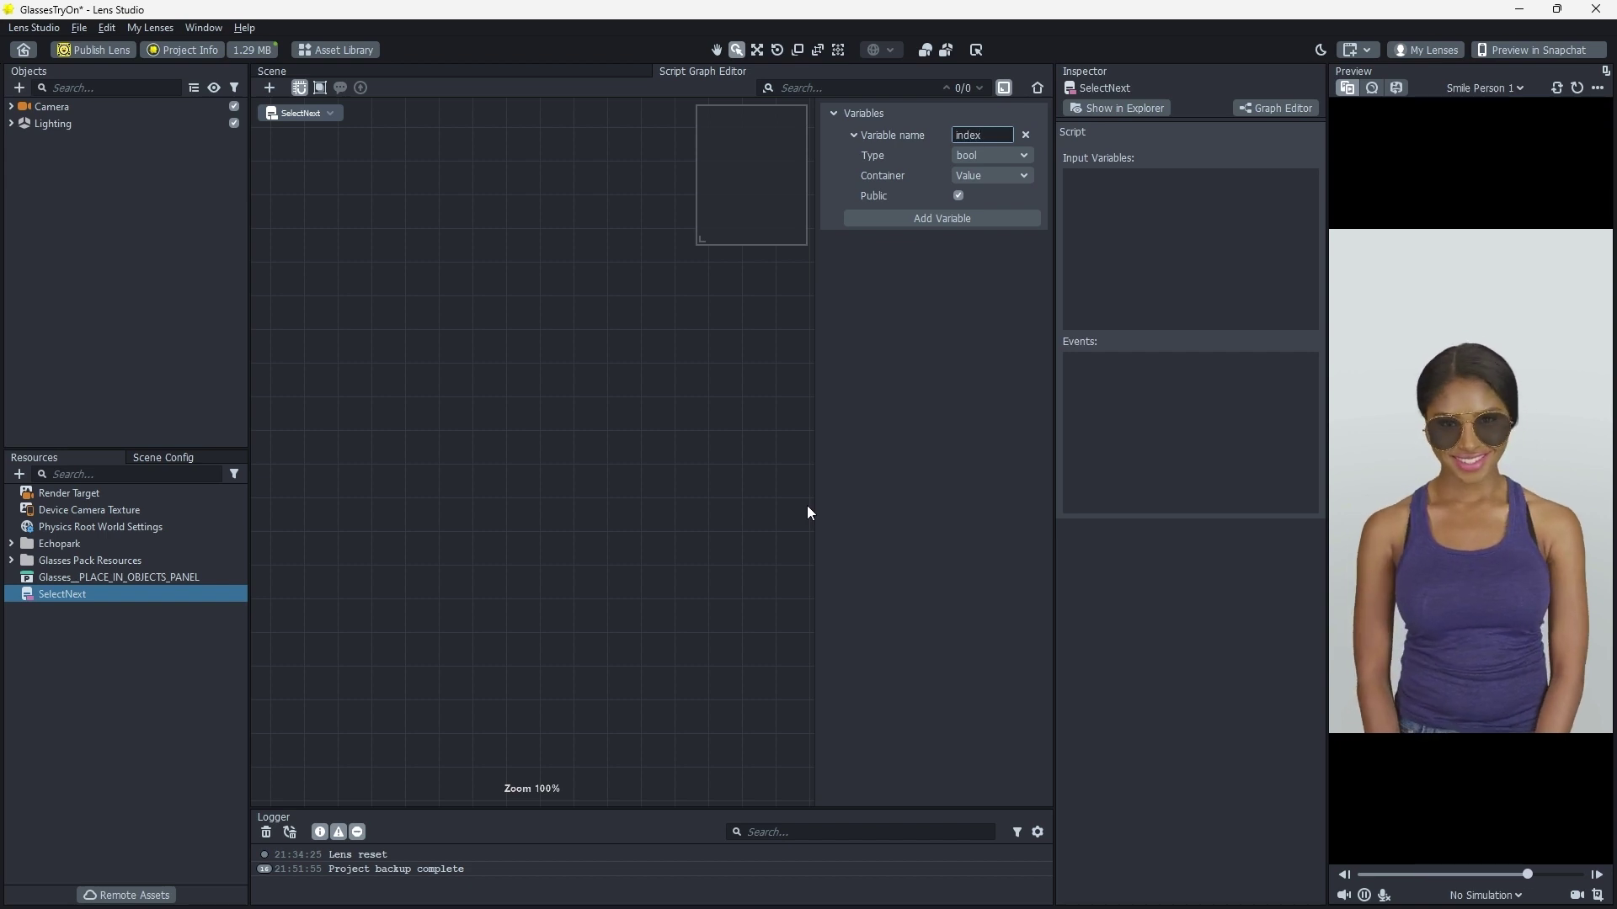
{"action": "left_click", "coordinate": [1022, 155]}
{"action": "left_click", "coordinate": [1013, 188]}
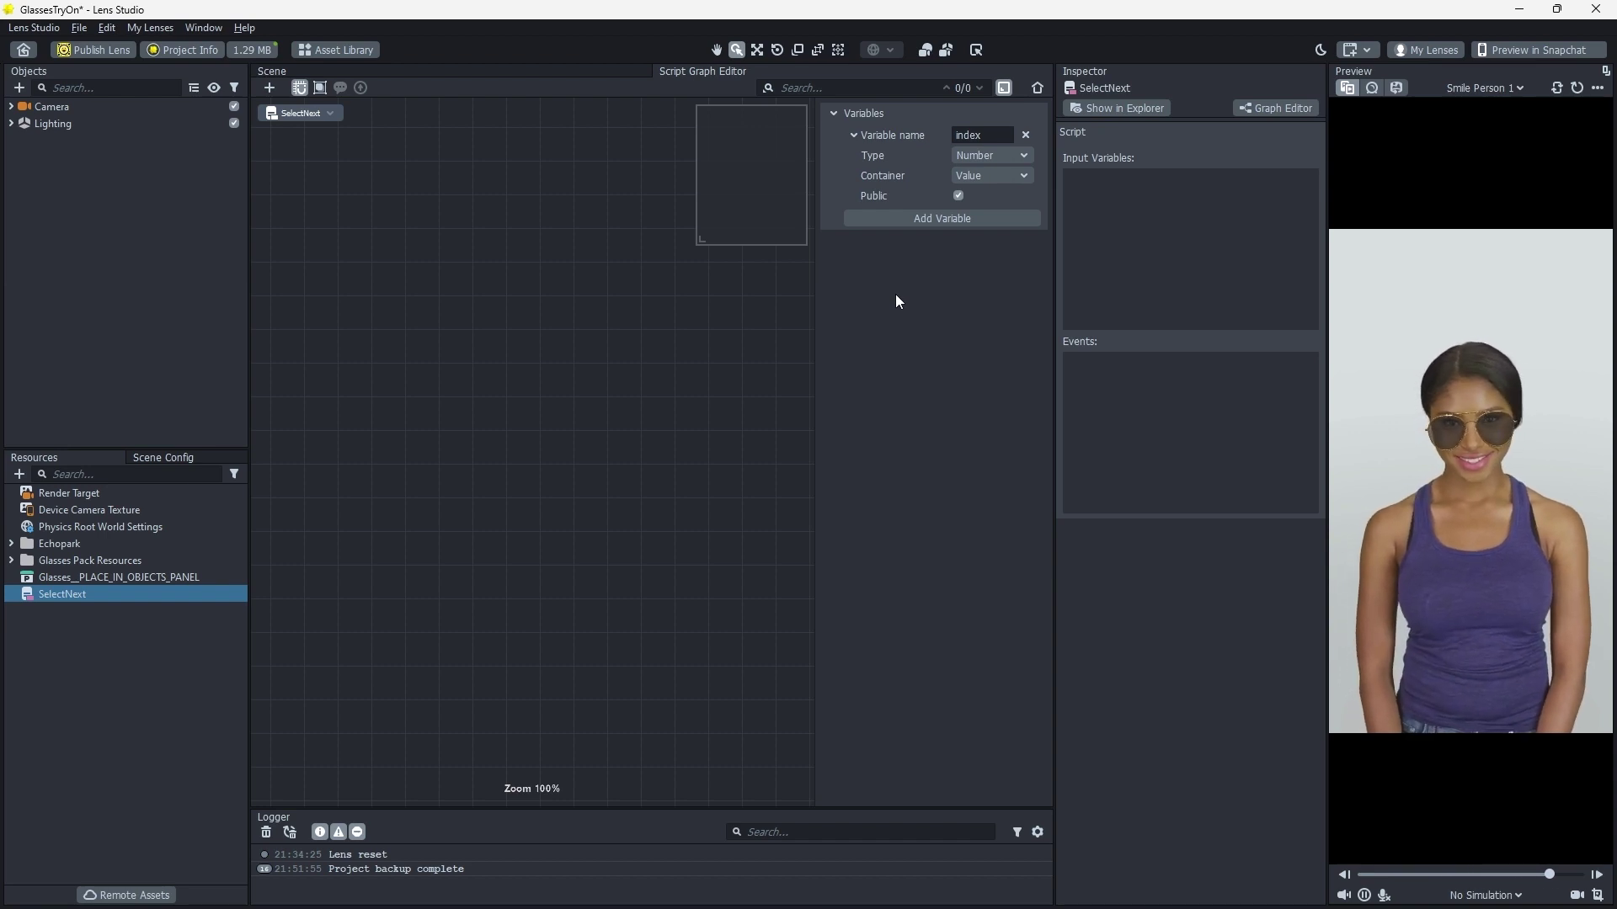
Add a second script graph variable named rootObject and set its type to SceneObject
{"action": "left_click", "coordinate": [950, 219]}
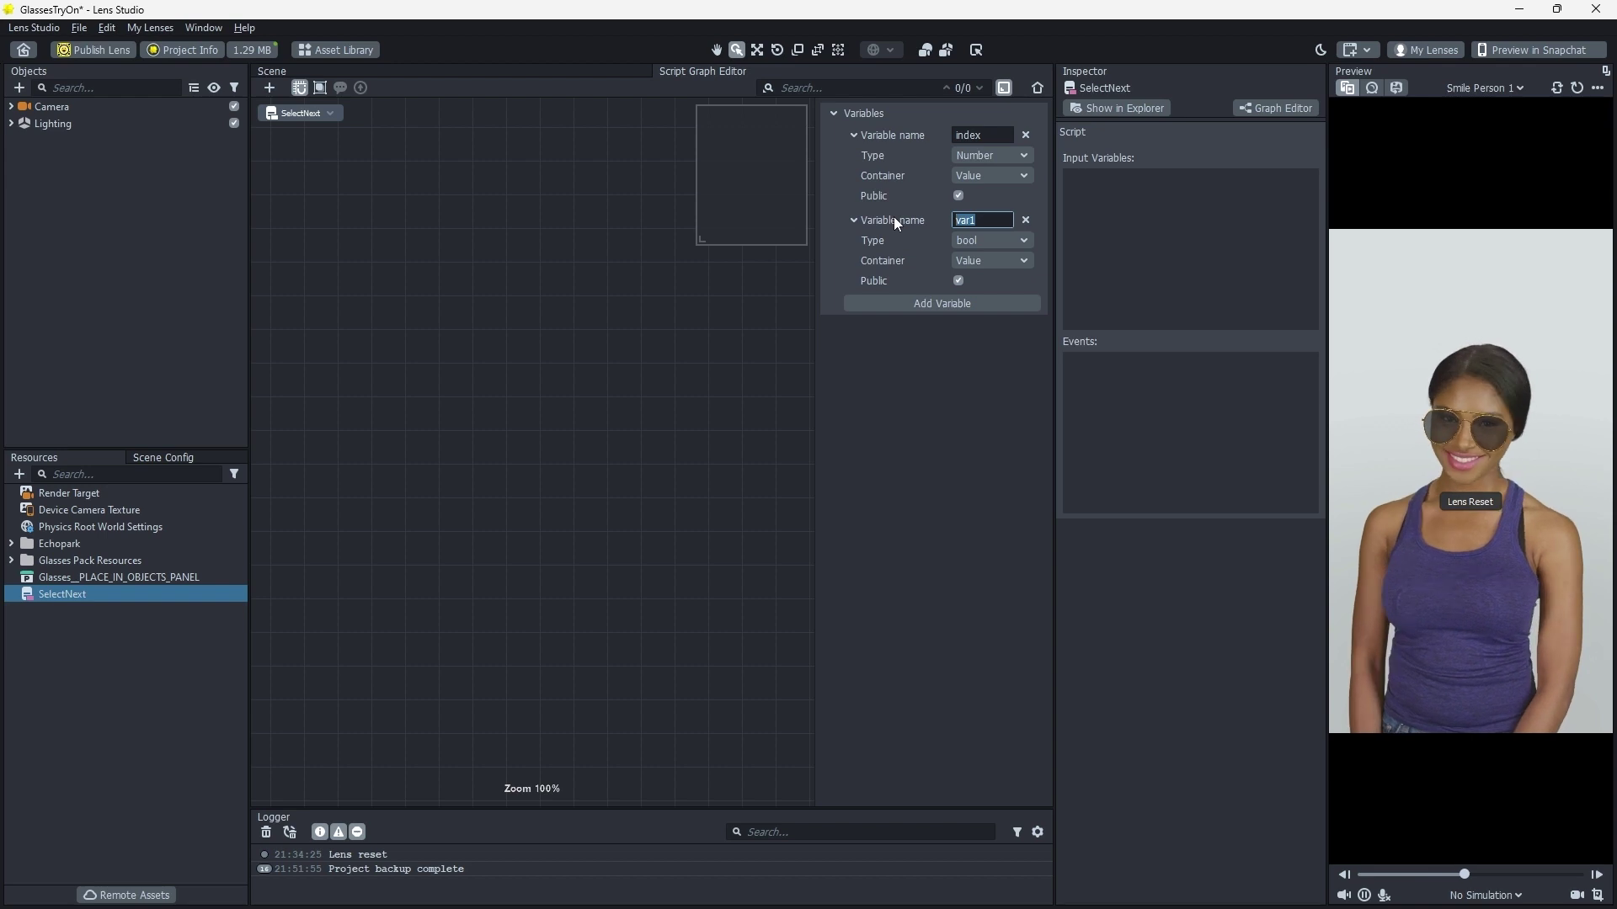
{"action": "type", "text": "rootObject"}
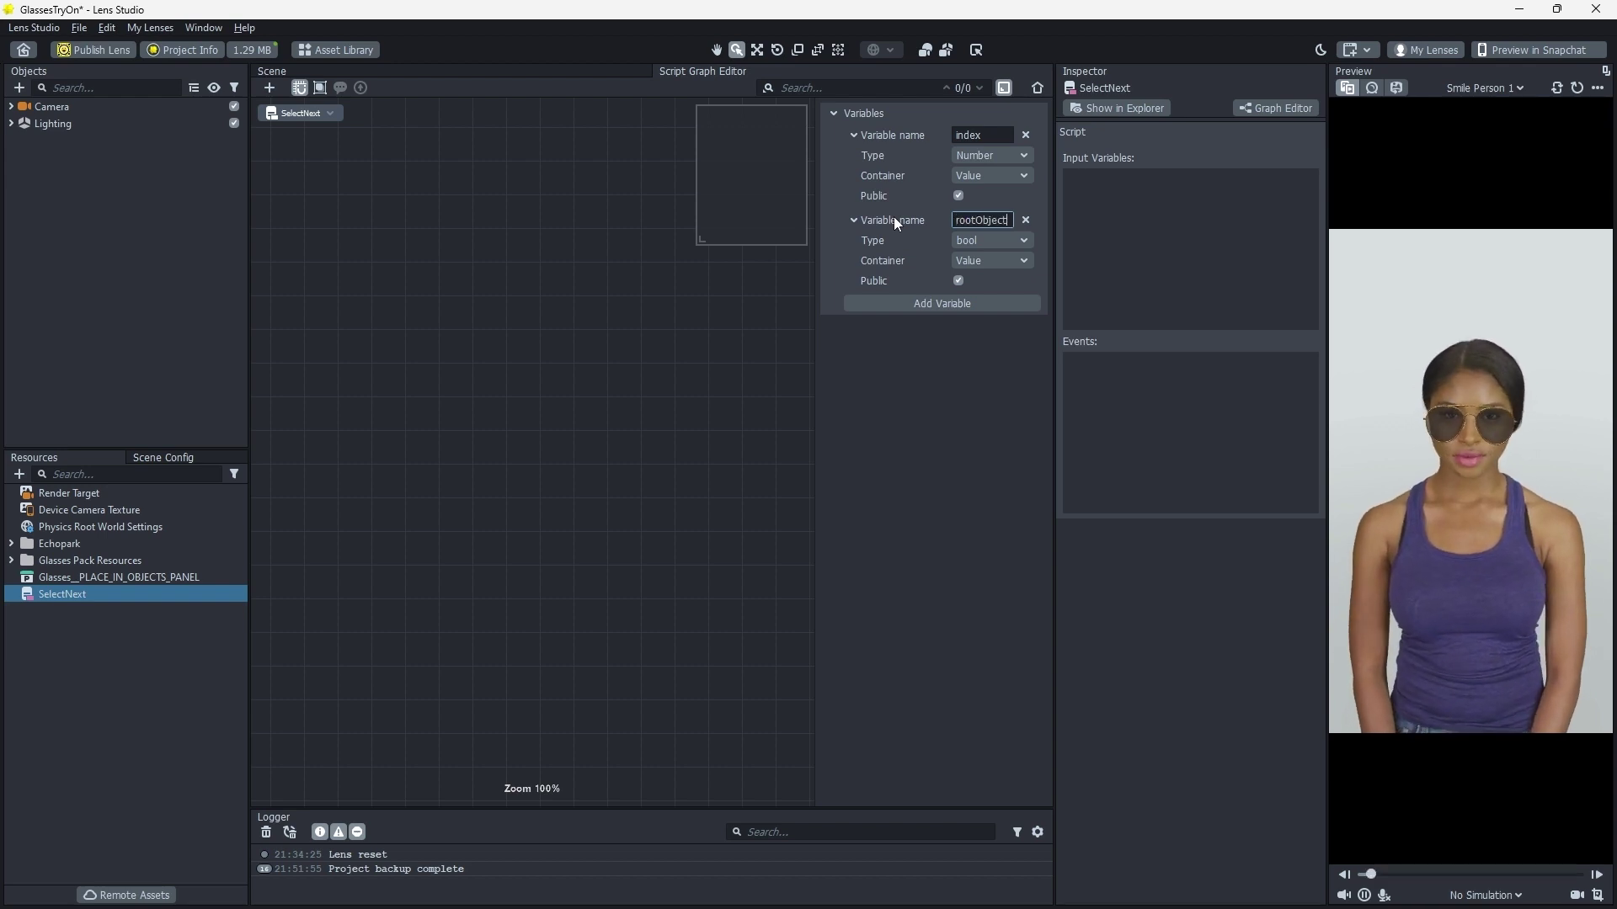
{"action": "left_click", "coordinate": [985, 240]}
{"action": "scroll", "coordinate": [994, 426], "scroll_direction": "down", "scroll_amount": 10}
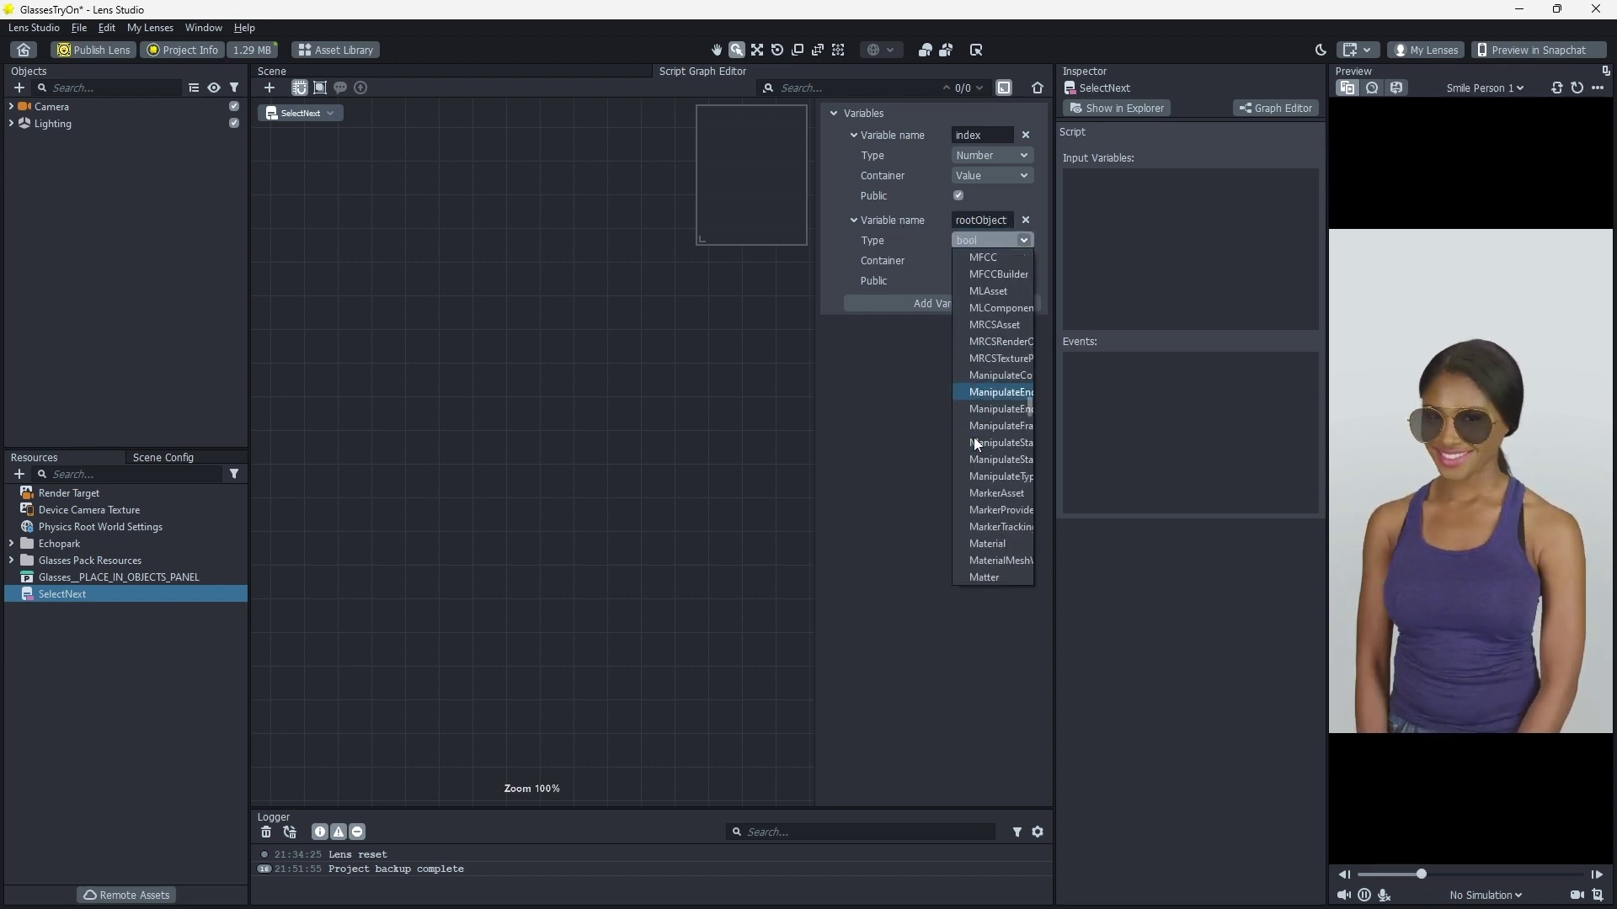
{"action": "left_click", "coordinate": [994, 427]}
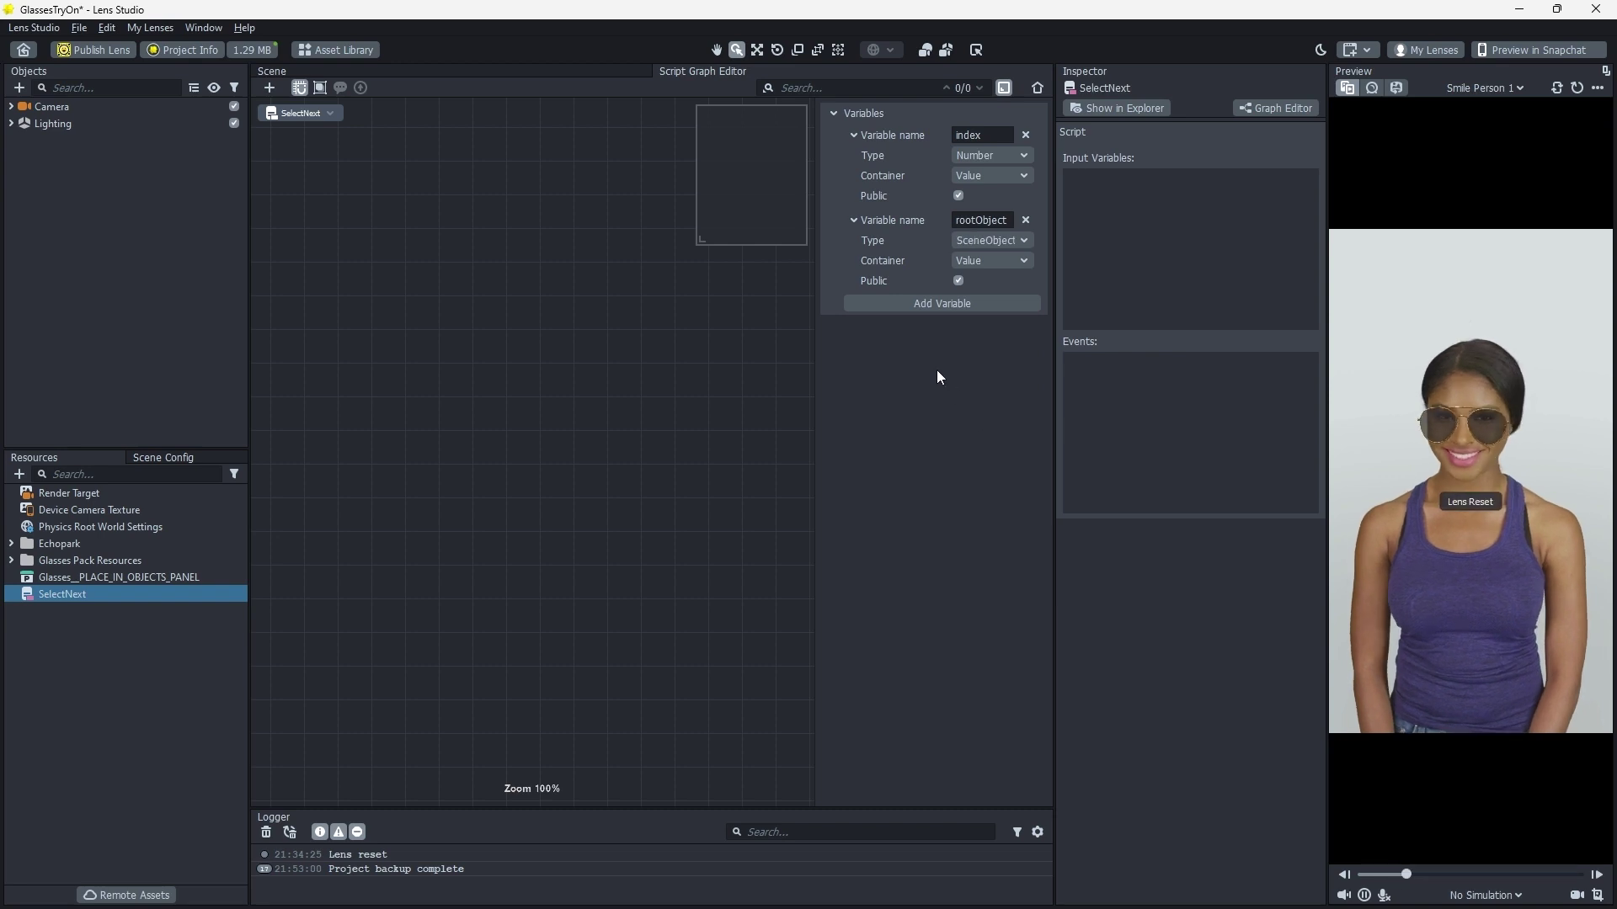
Add an Execution Input node to the graph and name it SelectNext
{"action": "left_click", "coordinate": [819, 453]}
{"action": "left_click", "coordinate": [269, 88]}
{"action": "type", "text": "Exe"}
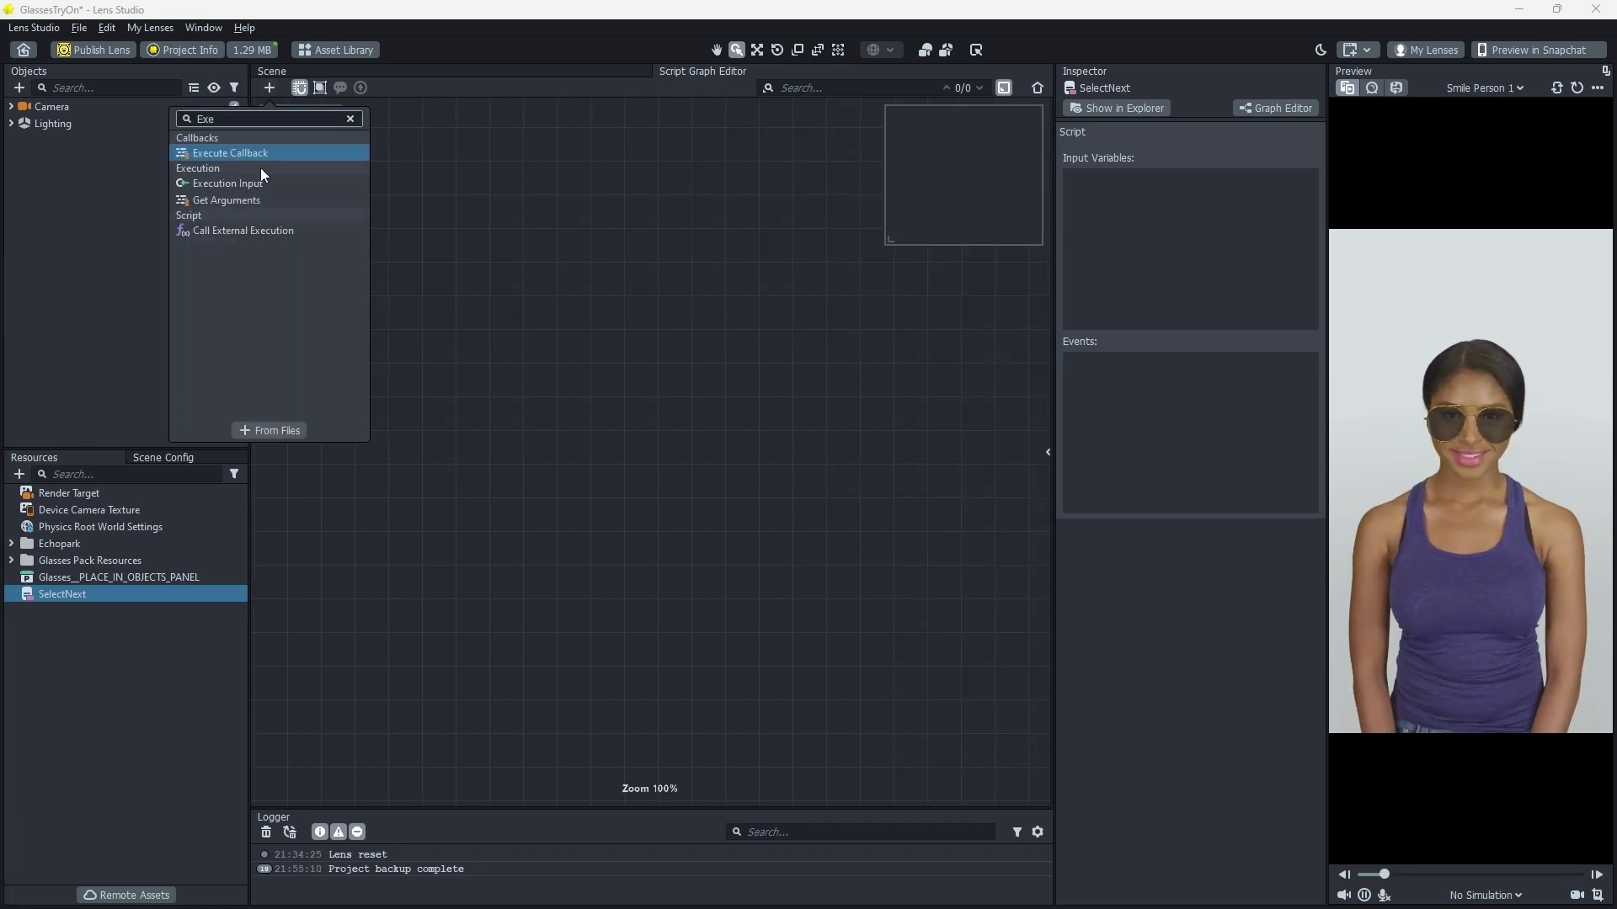
{"action": "left_click", "coordinate": [261, 183]}
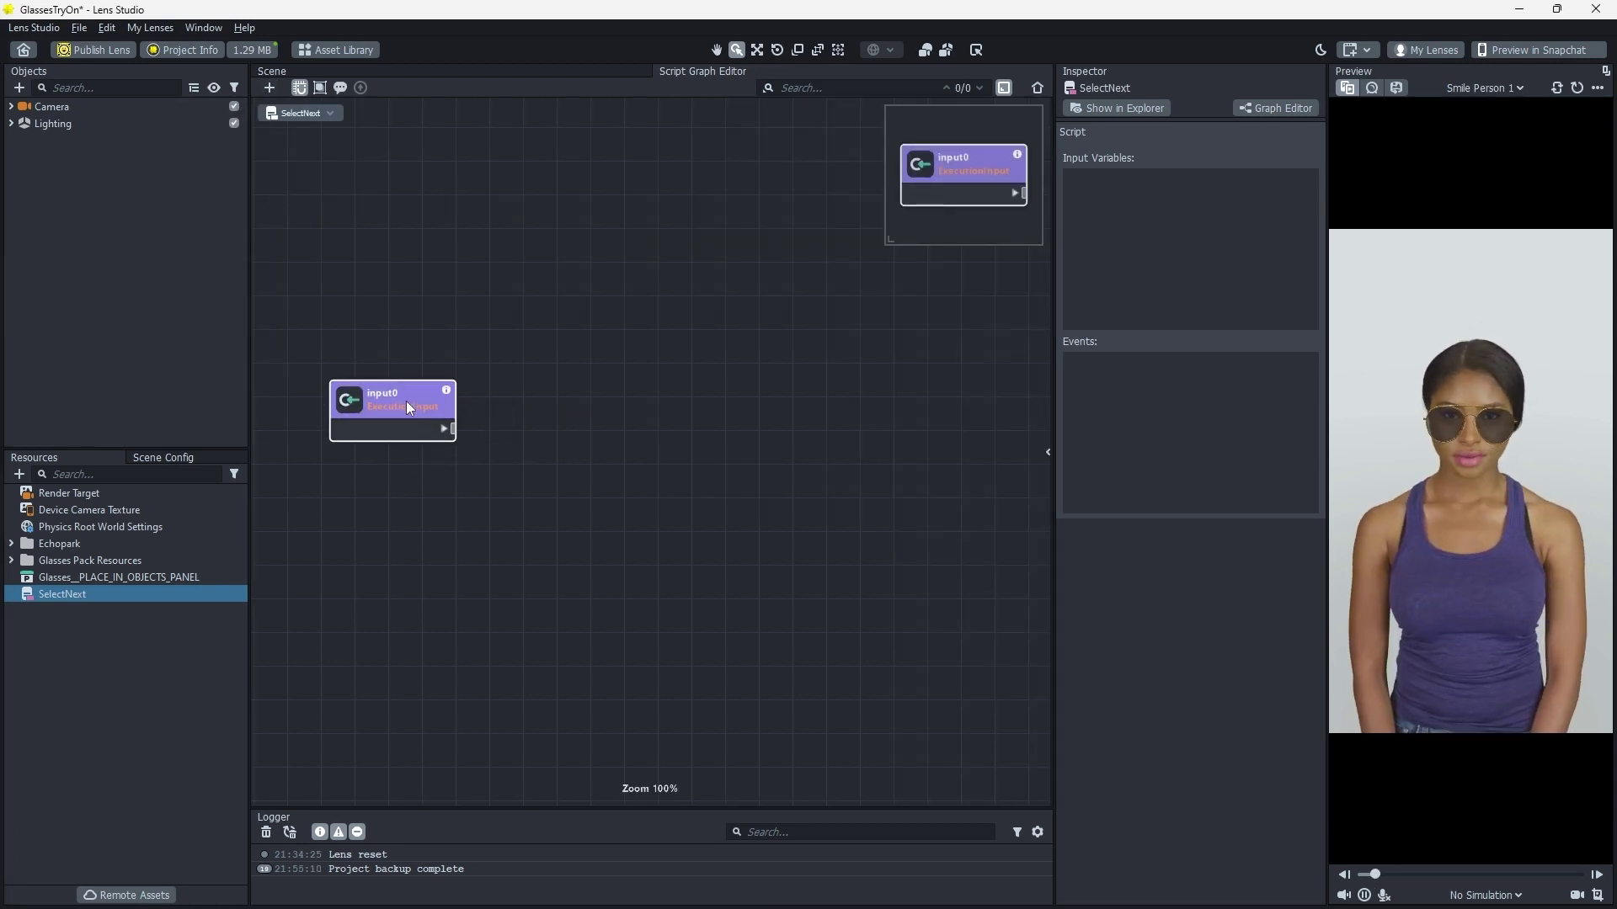
{"action": "left_click", "coordinate": [1046, 453]}
{"action": "left_click", "coordinate": [976, 371]}
{"action": "type", "text": "SelectNext"}
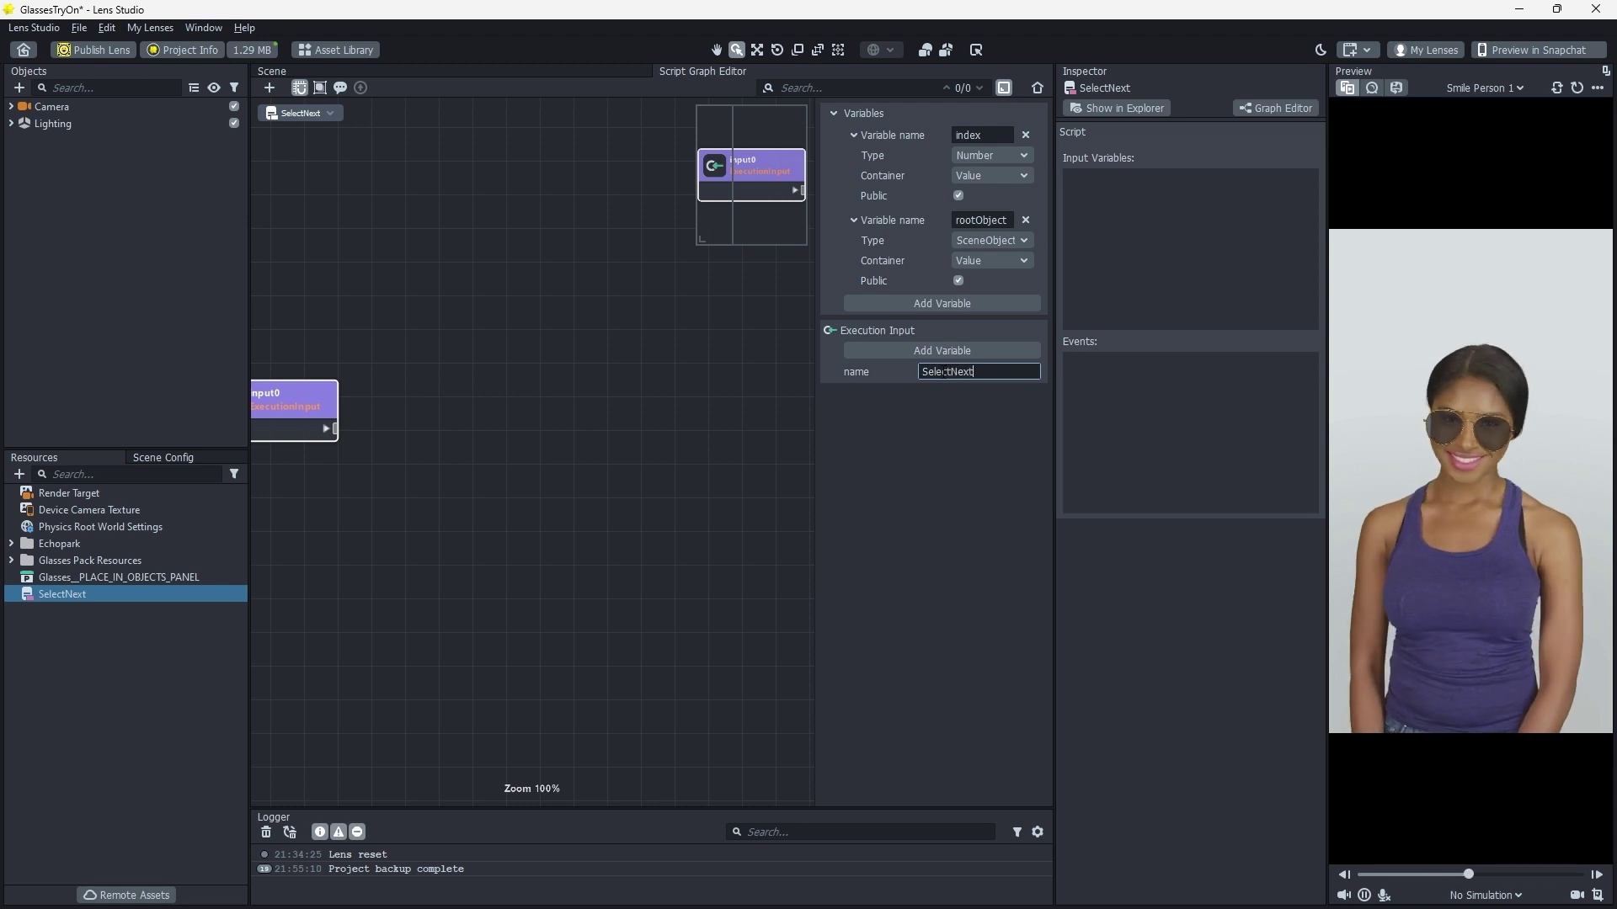
{"action": "key", "text": "Return"}
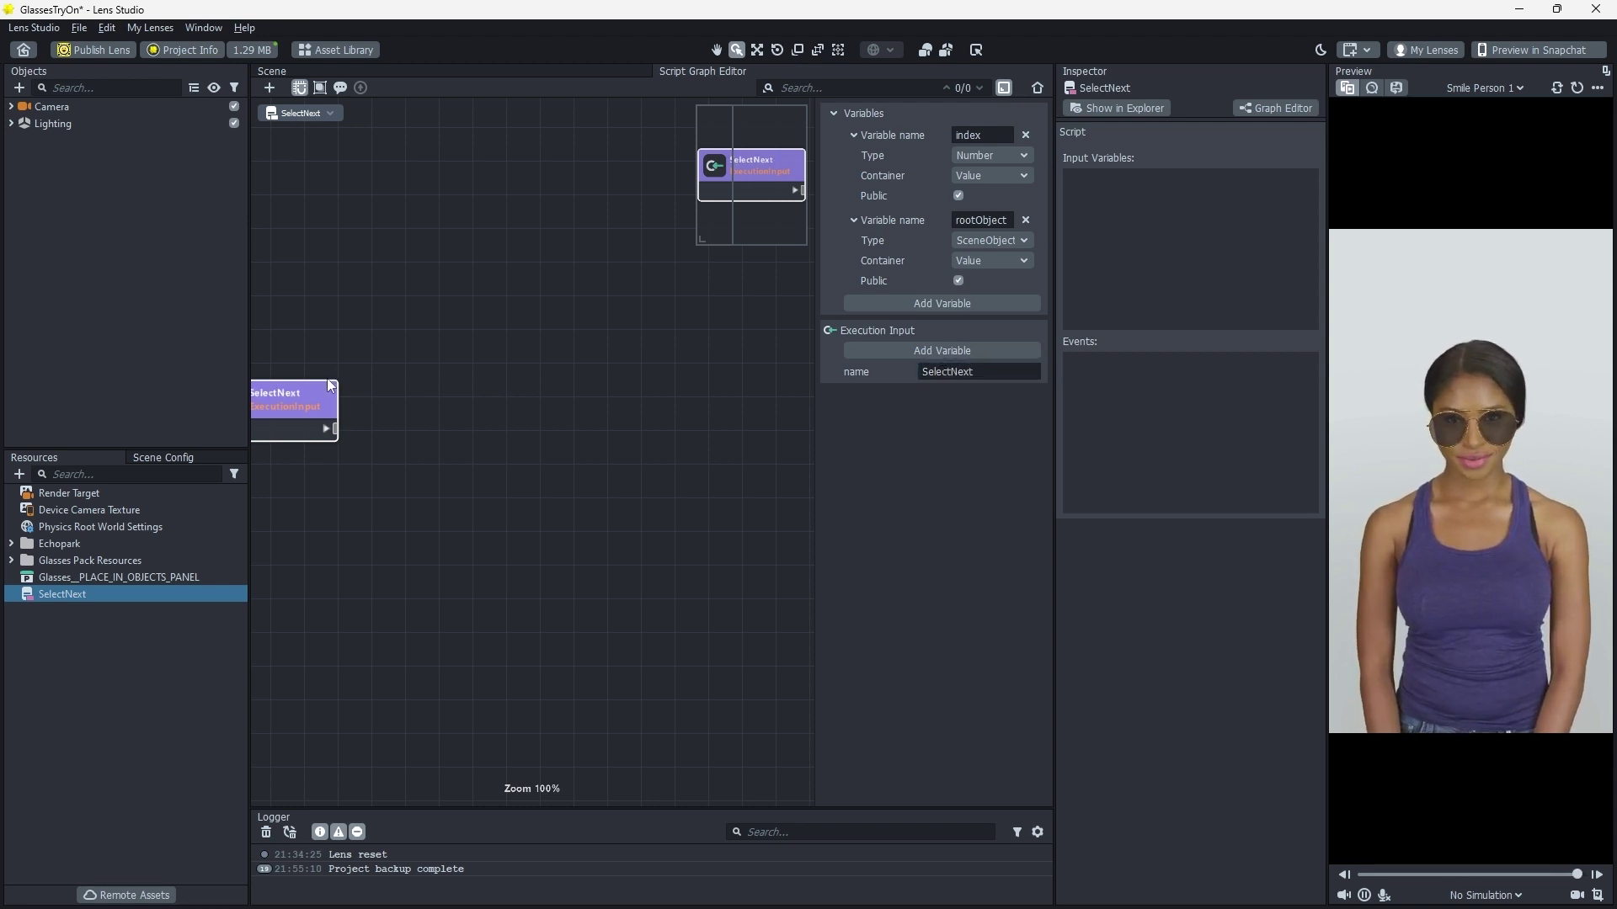
Add a Set Variable node for rootObject and connect the SelectNext node's execution output to it
{"action": "left_click_drag", "start_coordinate": [327, 392], "coordinate": [381, 393]}
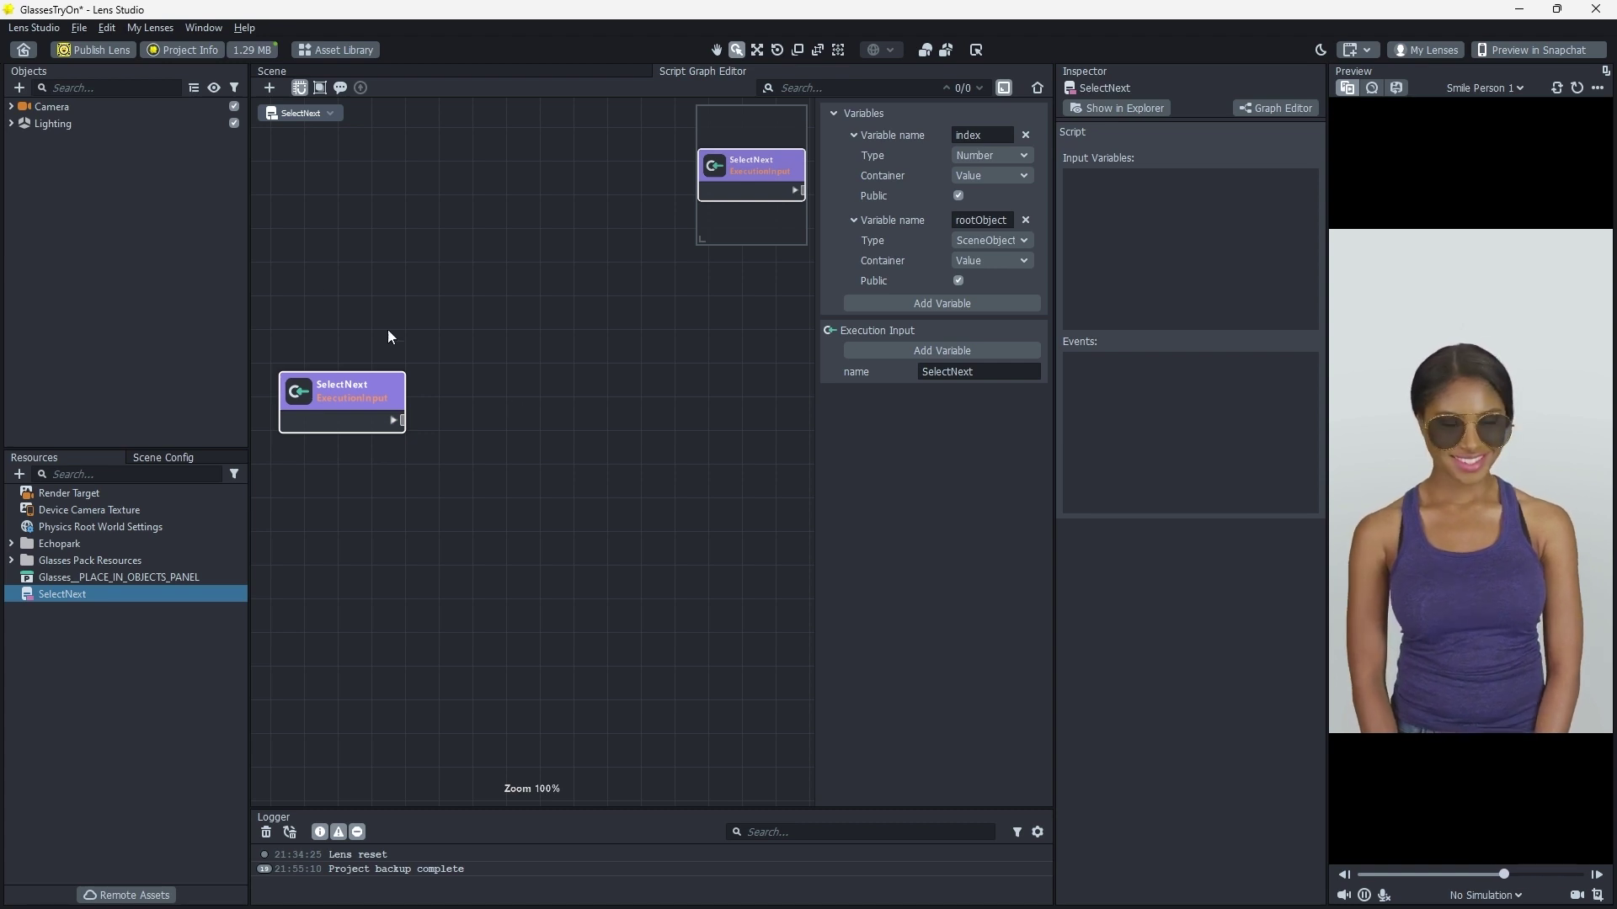
{"action": "left_click", "coordinate": [270, 89]}
{"action": "left_click", "coordinate": [271, 118]}
{"action": "type", "text": "SetVar"}
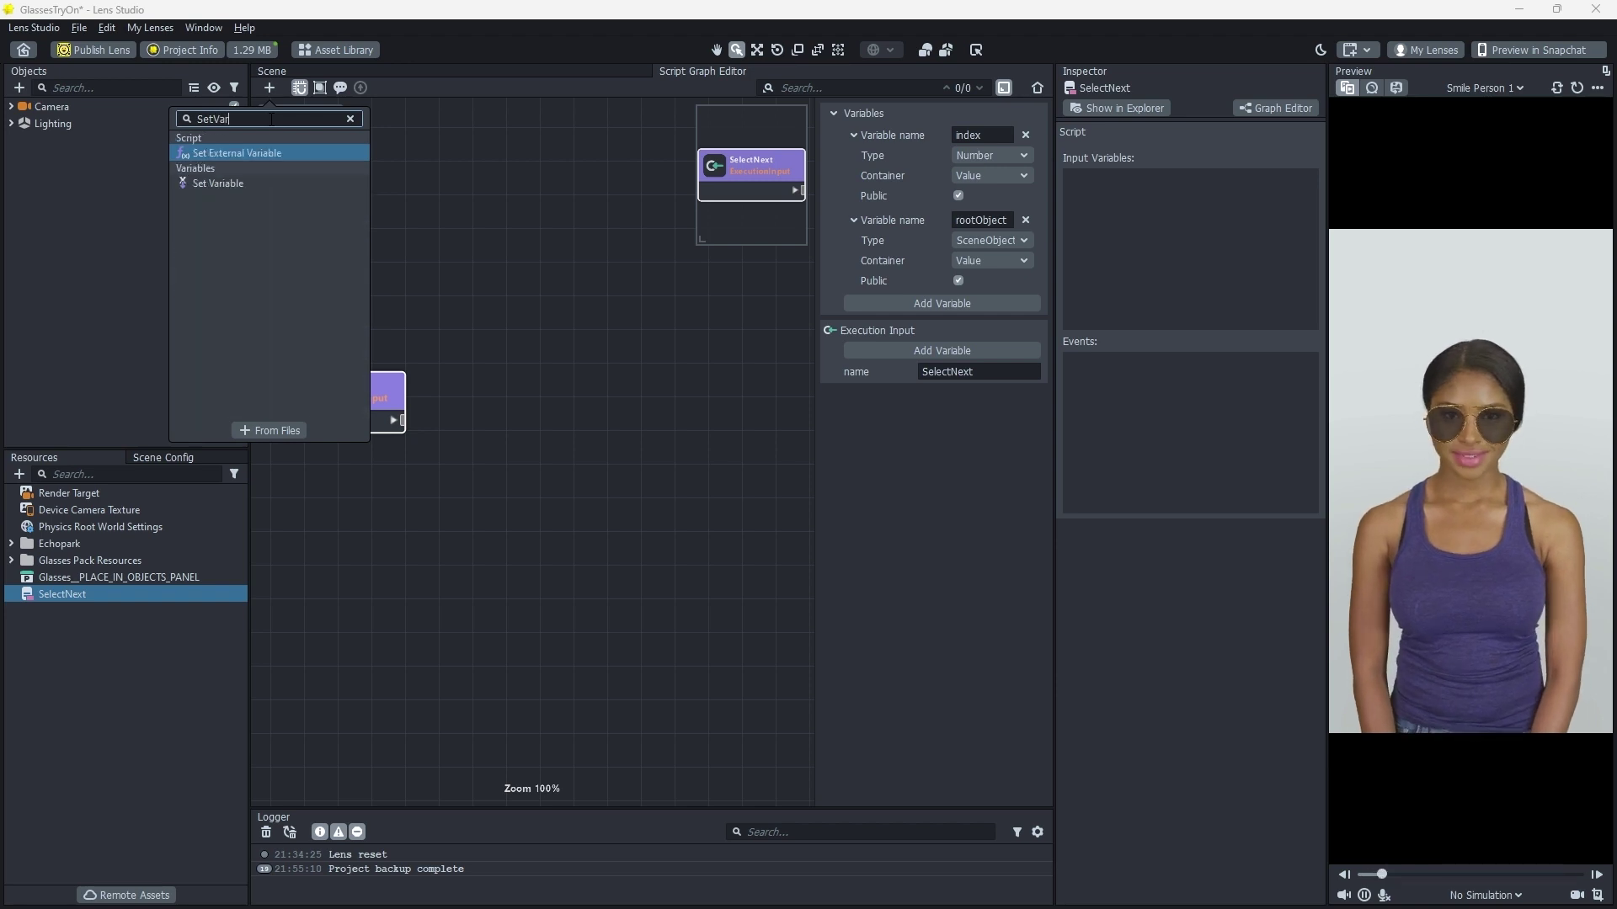
{"action": "key", "text": "Down"}
{"action": "key", "text": "Return"}
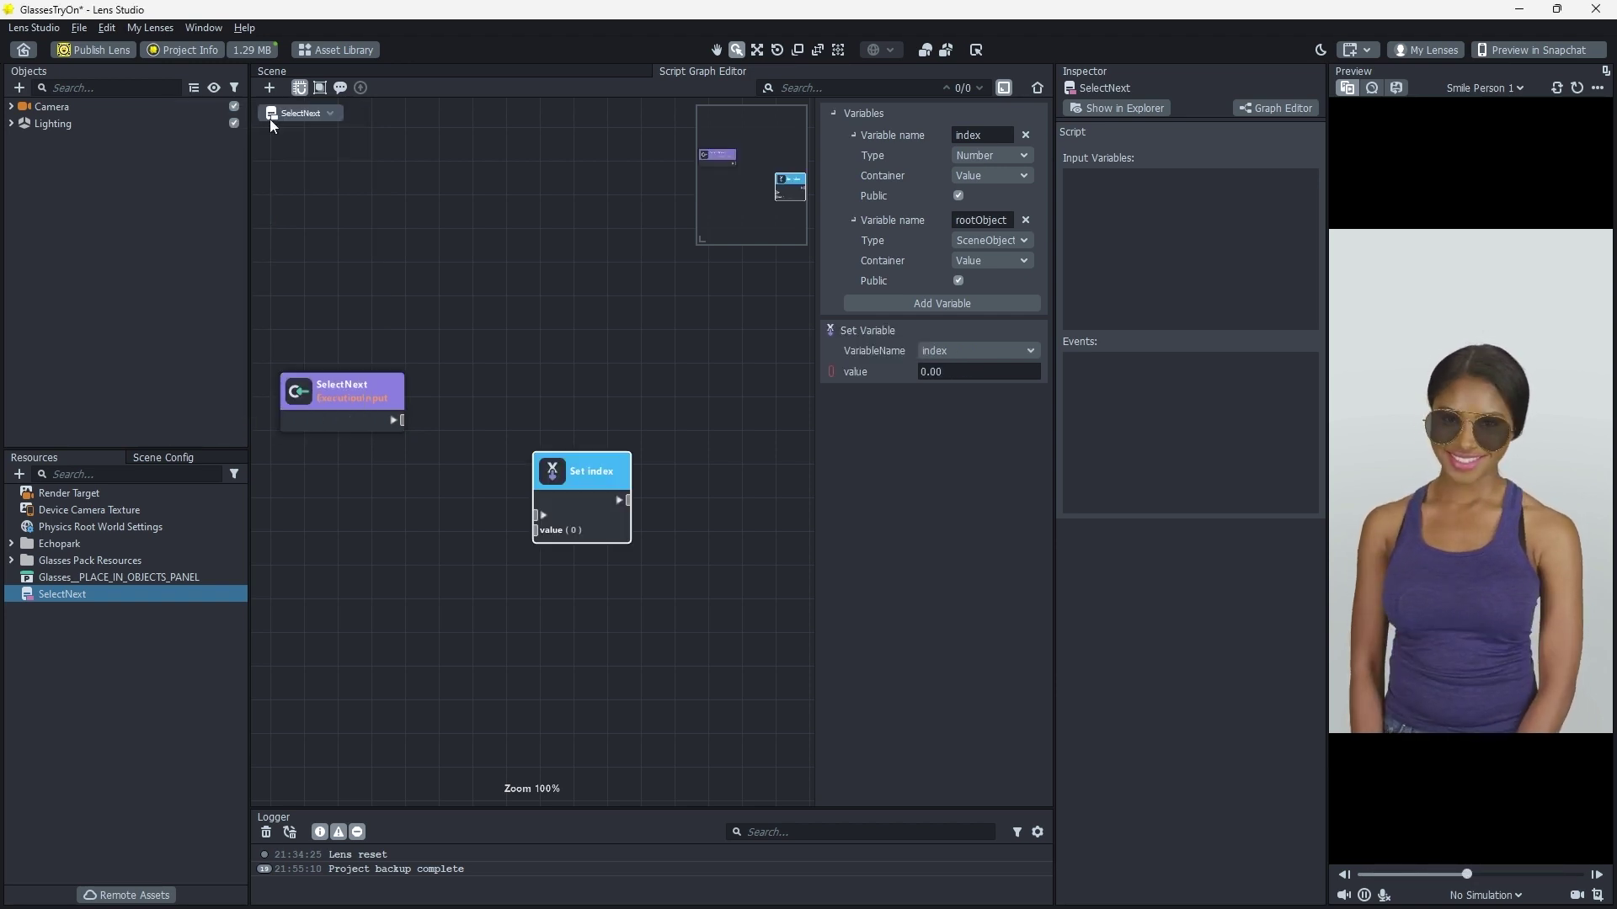
{"action": "left_click_drag", "start_coordinate": [577, 470], "coordinate": [508, 373]}
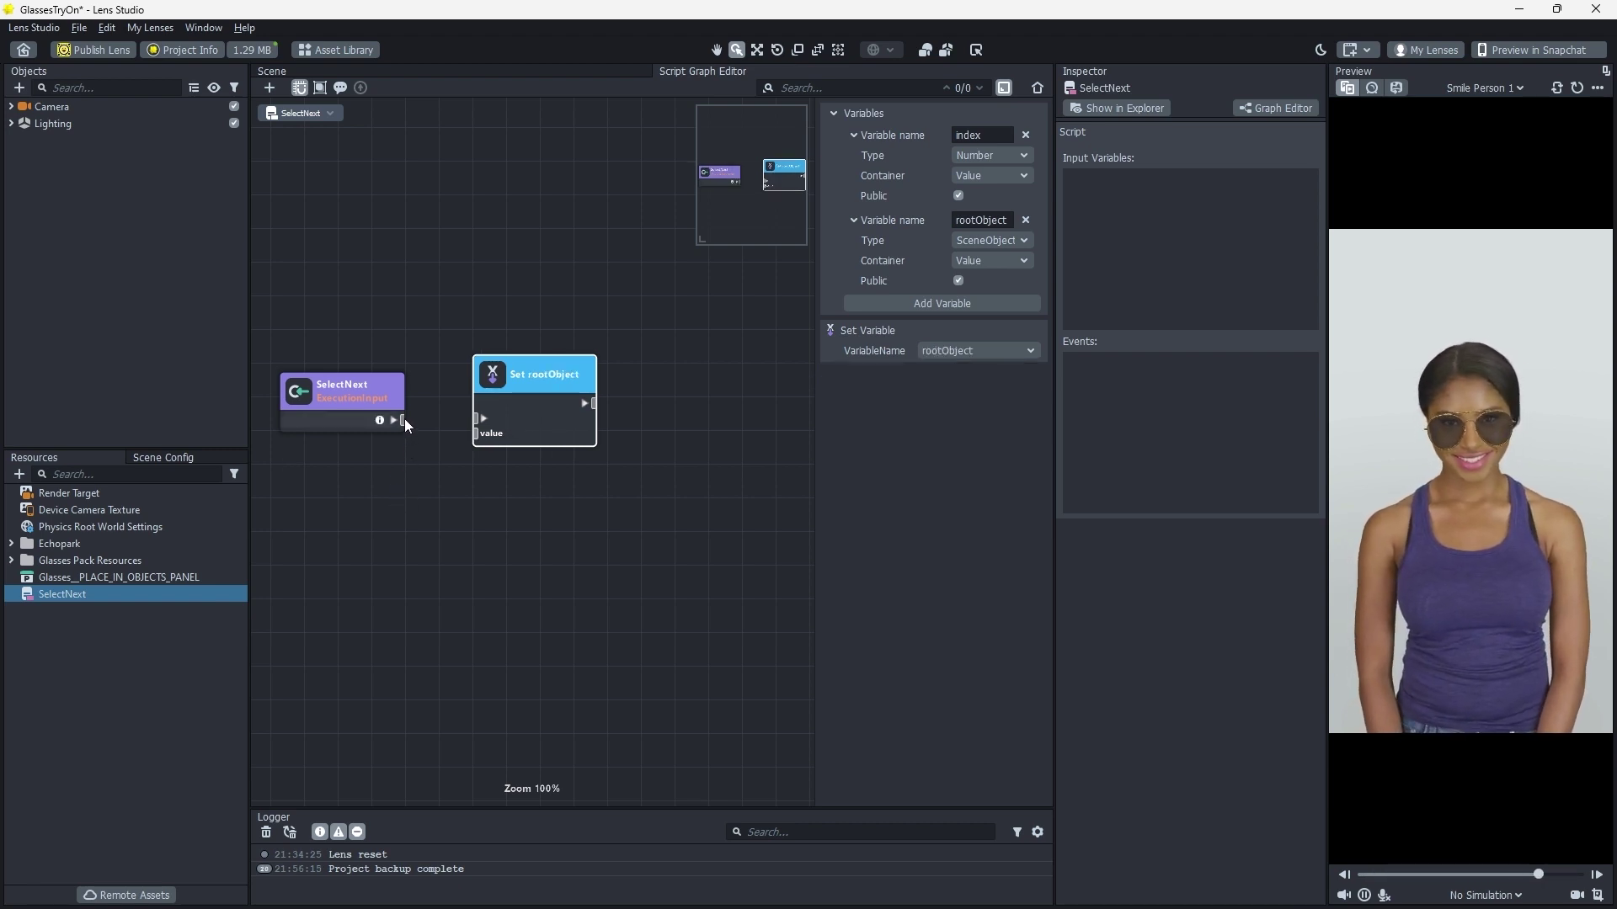
{"action": "left_click_drag", "start_coordinate": [402, 419], "coordinate": [493, 412]}
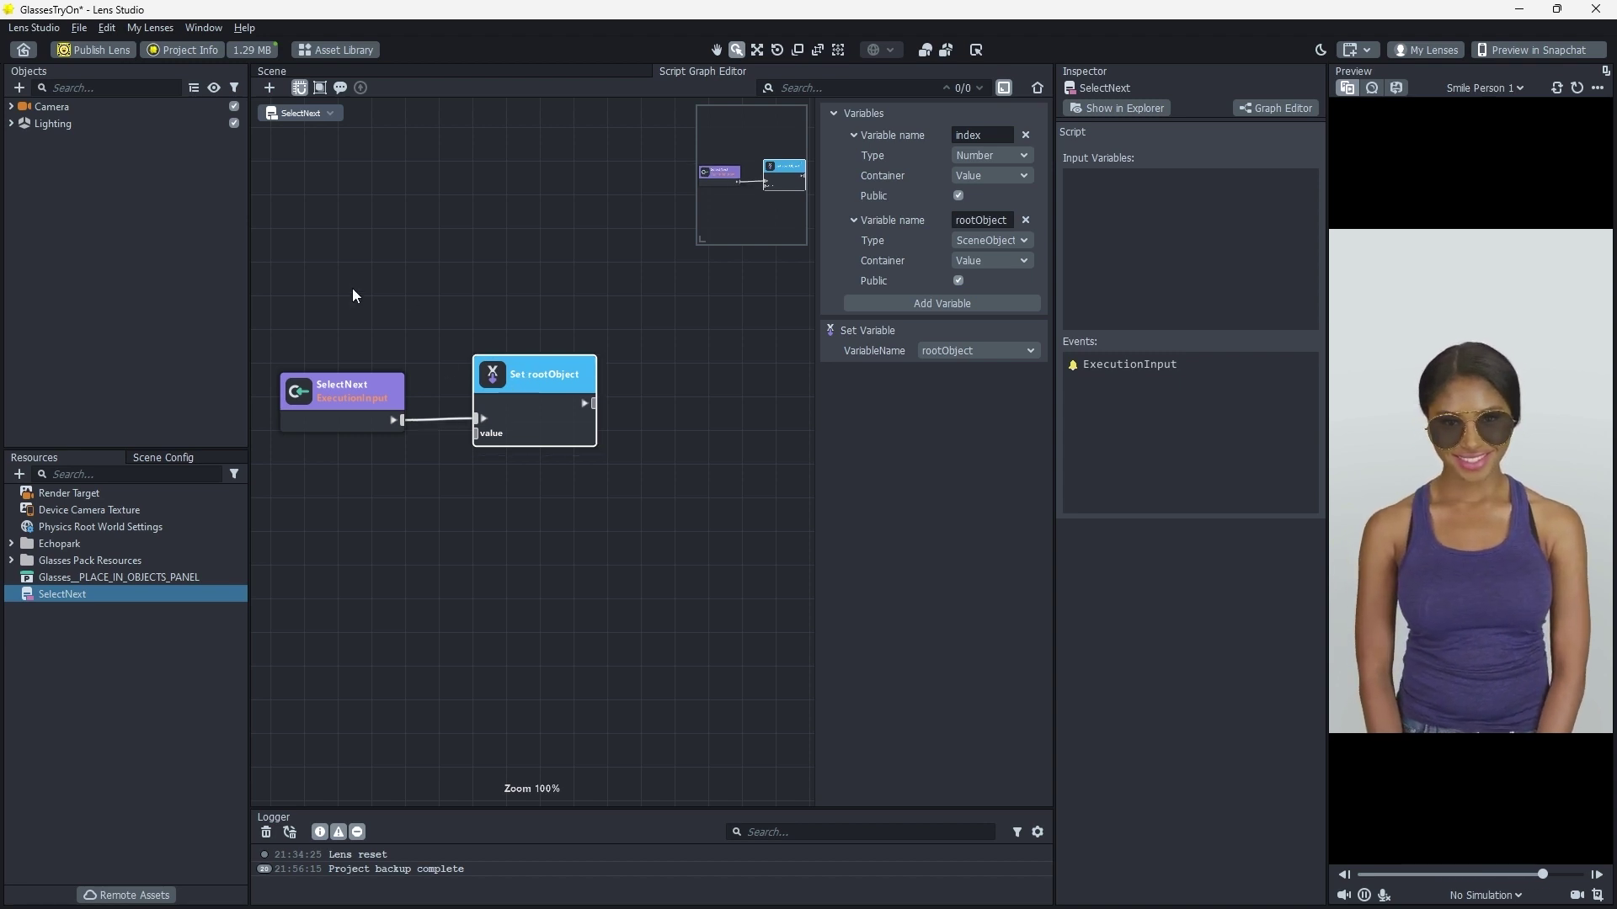
Add This Script and getSceneObject nodes and connect the ScriptComponent output to the Component input
{"action": "left_click", "coordinate": [269, 87]}
{"action": "type", "text": "this"}
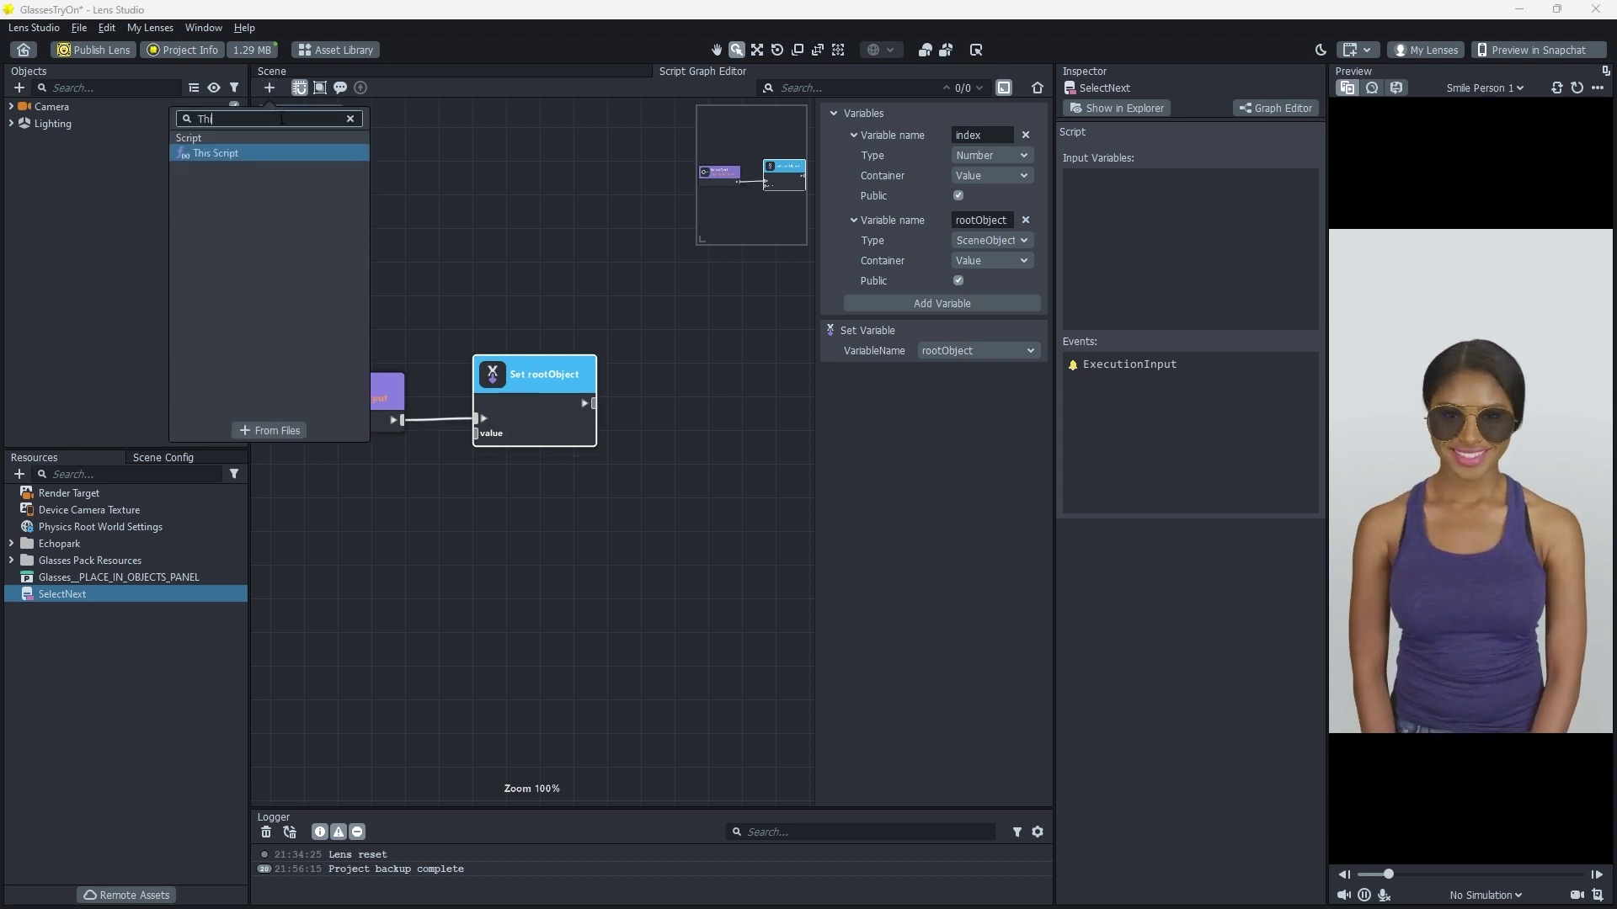
{"action": "key", "text": "Return"}
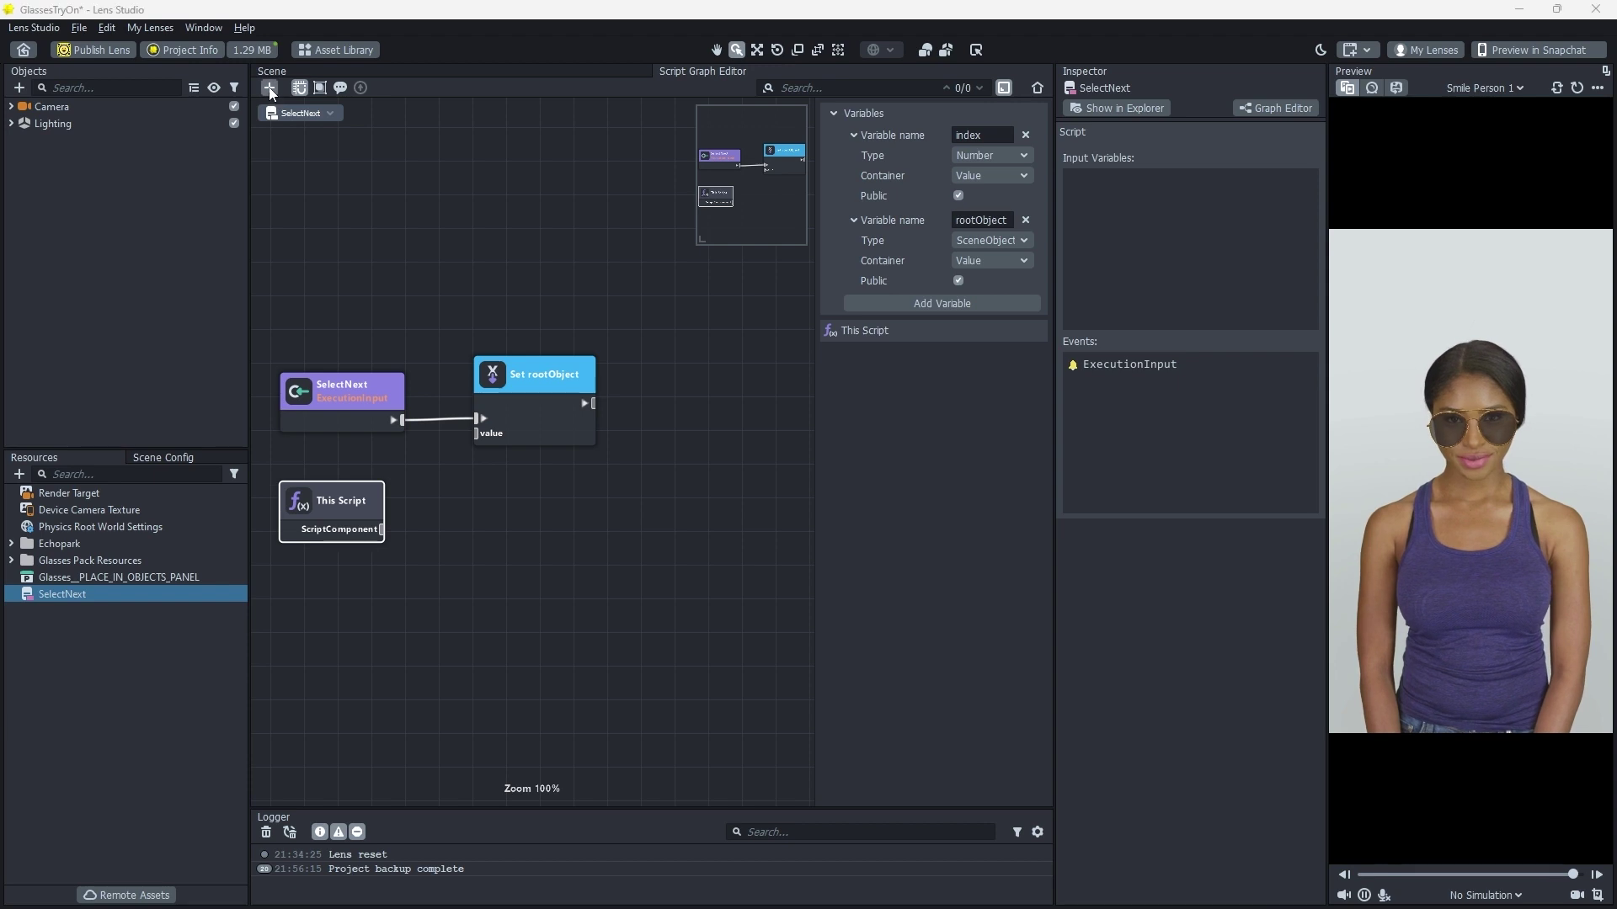
{"action": "left_click", "coordinate": [269, 87]}
{"action": "type", "text": "getScene"}
{"action": "key", "text": "Return"}
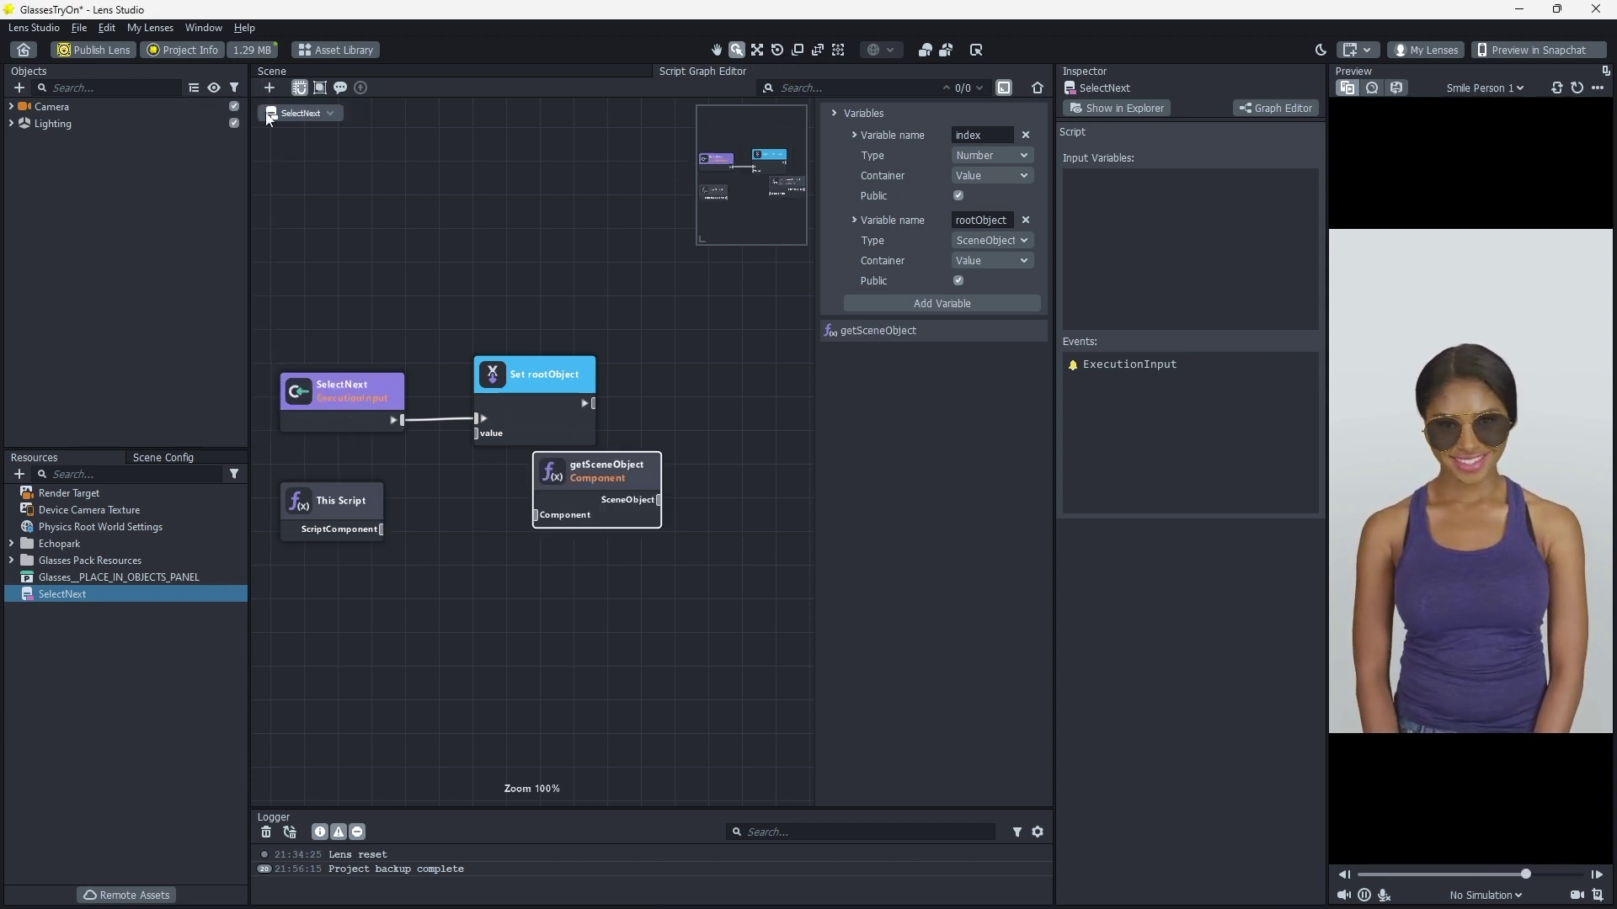
{"action": "left_click_drag", "start_coordinate": [573, 471], "coordinate": [453, 501]}
{"action": "left_click_drag", "start_coordinate": [360, 500], "coordinate": [349, 515]}
{"action": "left_click_drag", "start_coordinate": [373, 545], "coordinate": [413, 542]}
{"action": "left_click_drag", "start_coordinate": [442, 501], "coordinate": [432, 509]}
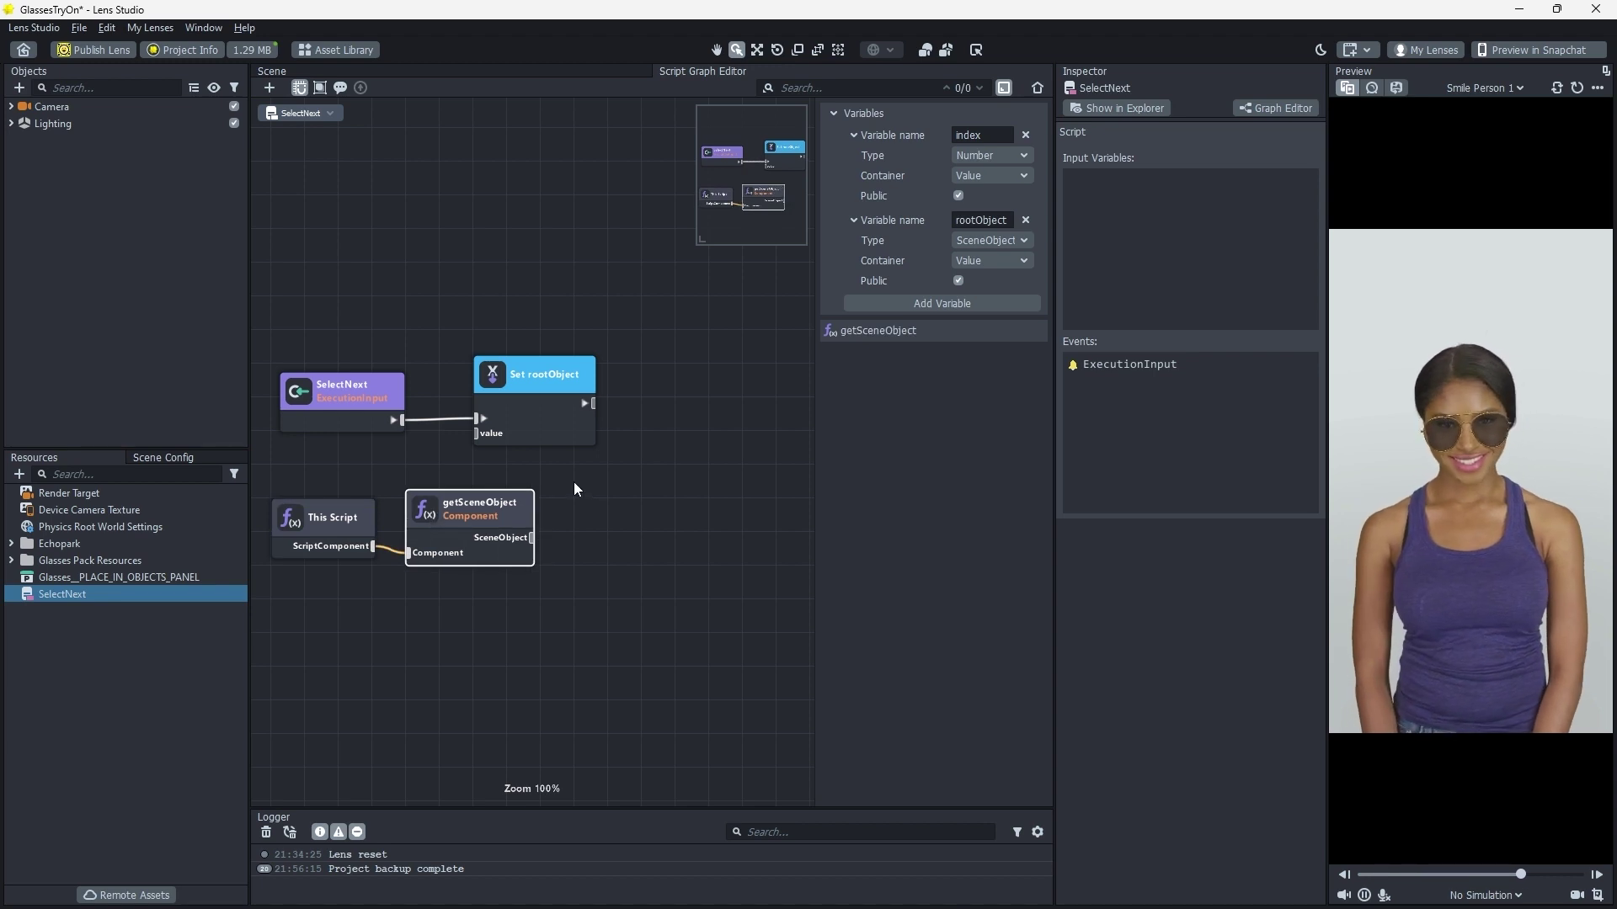
Rearrange the nodes and connect getSceneObject's SceneObject output to the value input of Set rootObject
{"action": "middle_click_drag", "start_coordinate": [588, 482], "coordinate": [674, 462]}
{"action": "left_click_drag", "start_coordinate": [447, 362], "coordinate": [369, 362]}
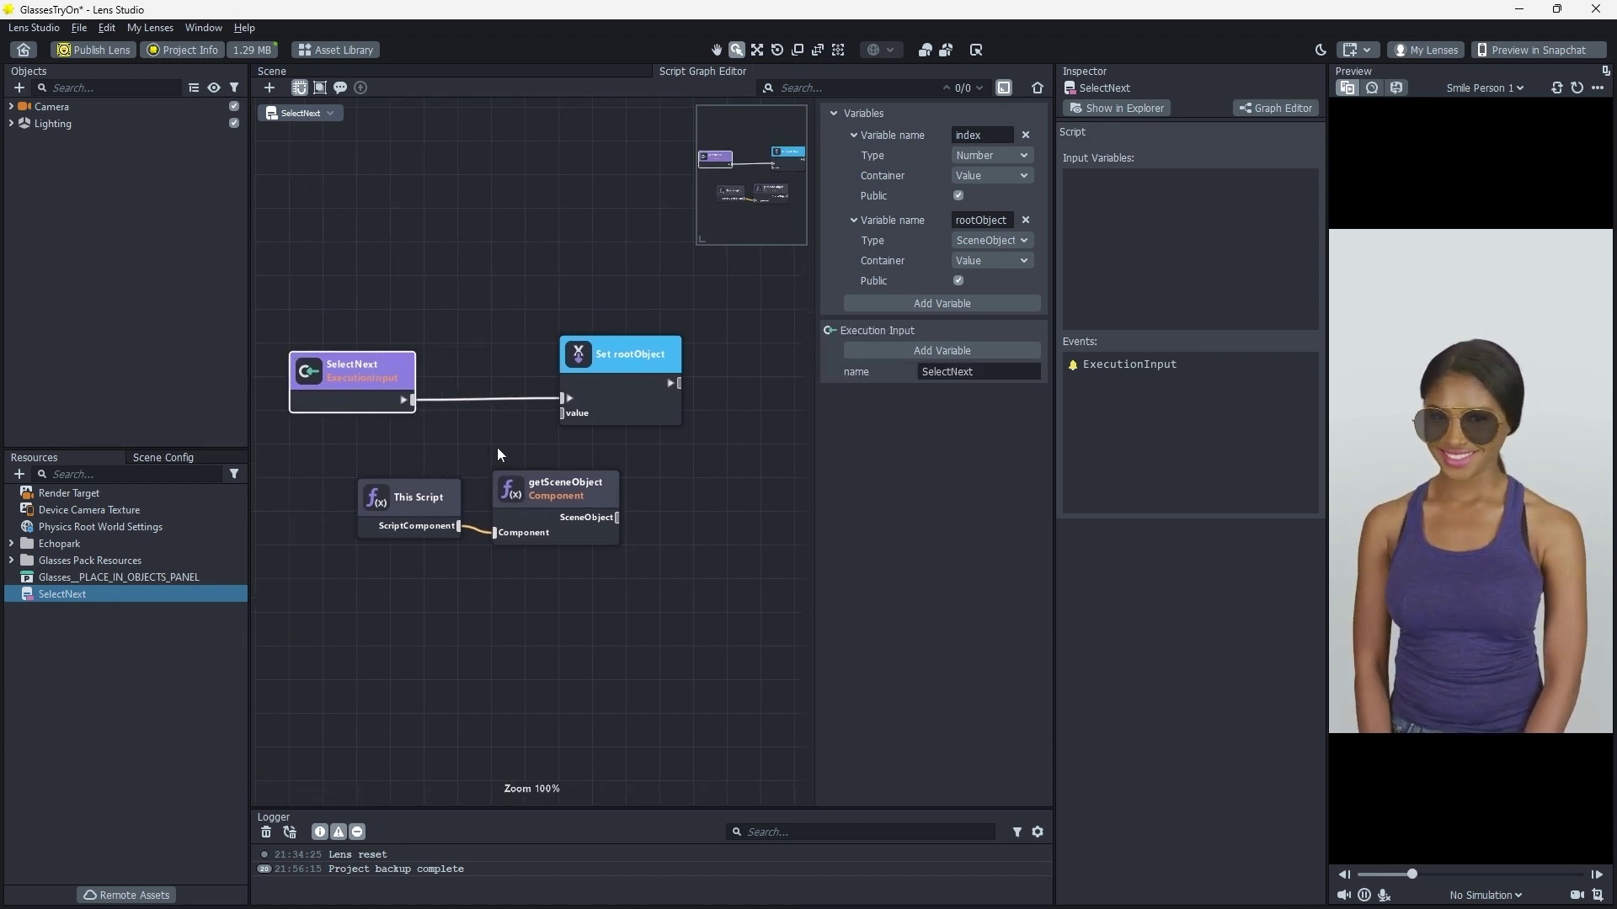
{"action": "left_click_drag", "start_coordinate": [653, 470], "coordinate": [424, 536]}
{"action": "left_click_drag", "start_coordinate": [572, 473], "coordinate": [554, 415]}
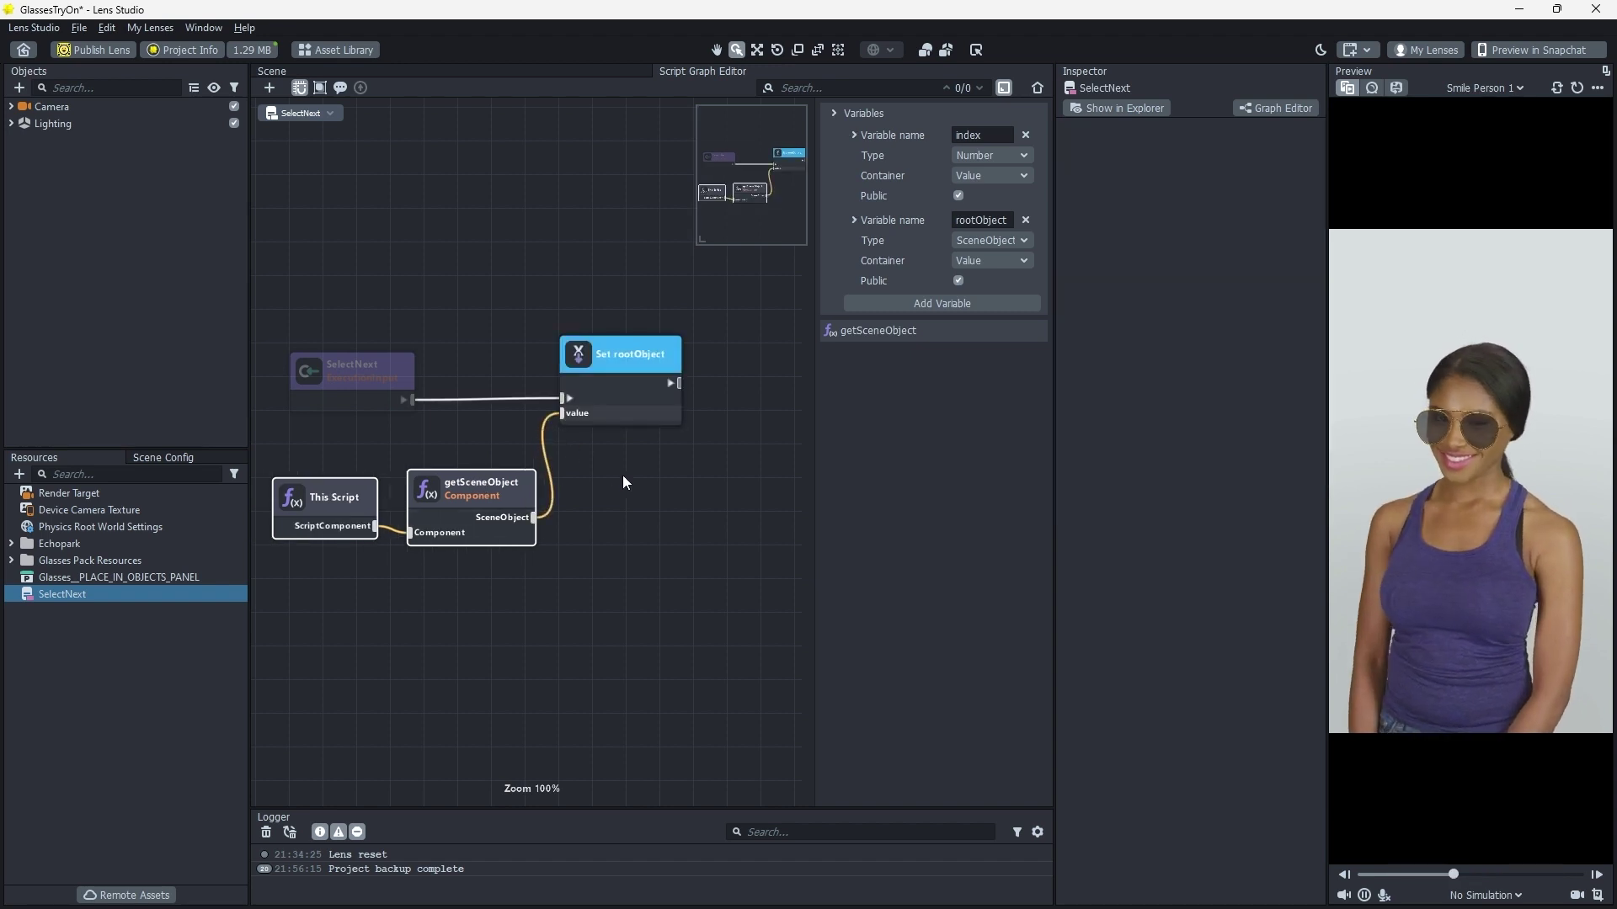
{"action": "left_click", "coordinate": [669, 491]}
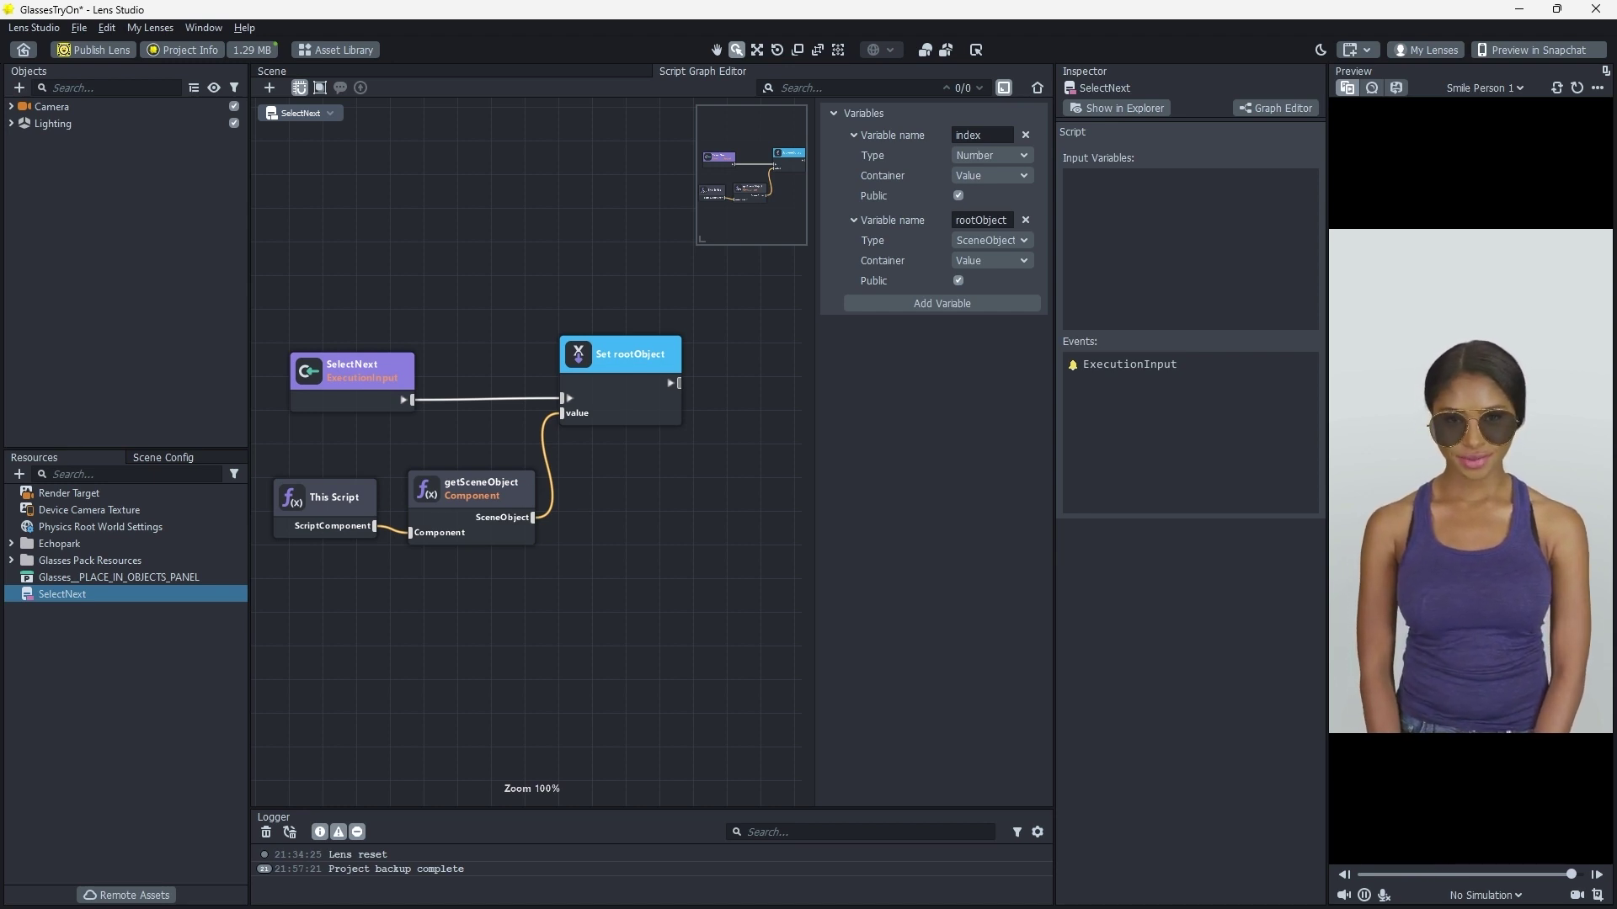
Add a SceneObject getChild node and connect Set rootObject's execution output to it
{"action": "left_click", "coordinate": [269, 88]}
{"action": "type", "text": "getChil"}
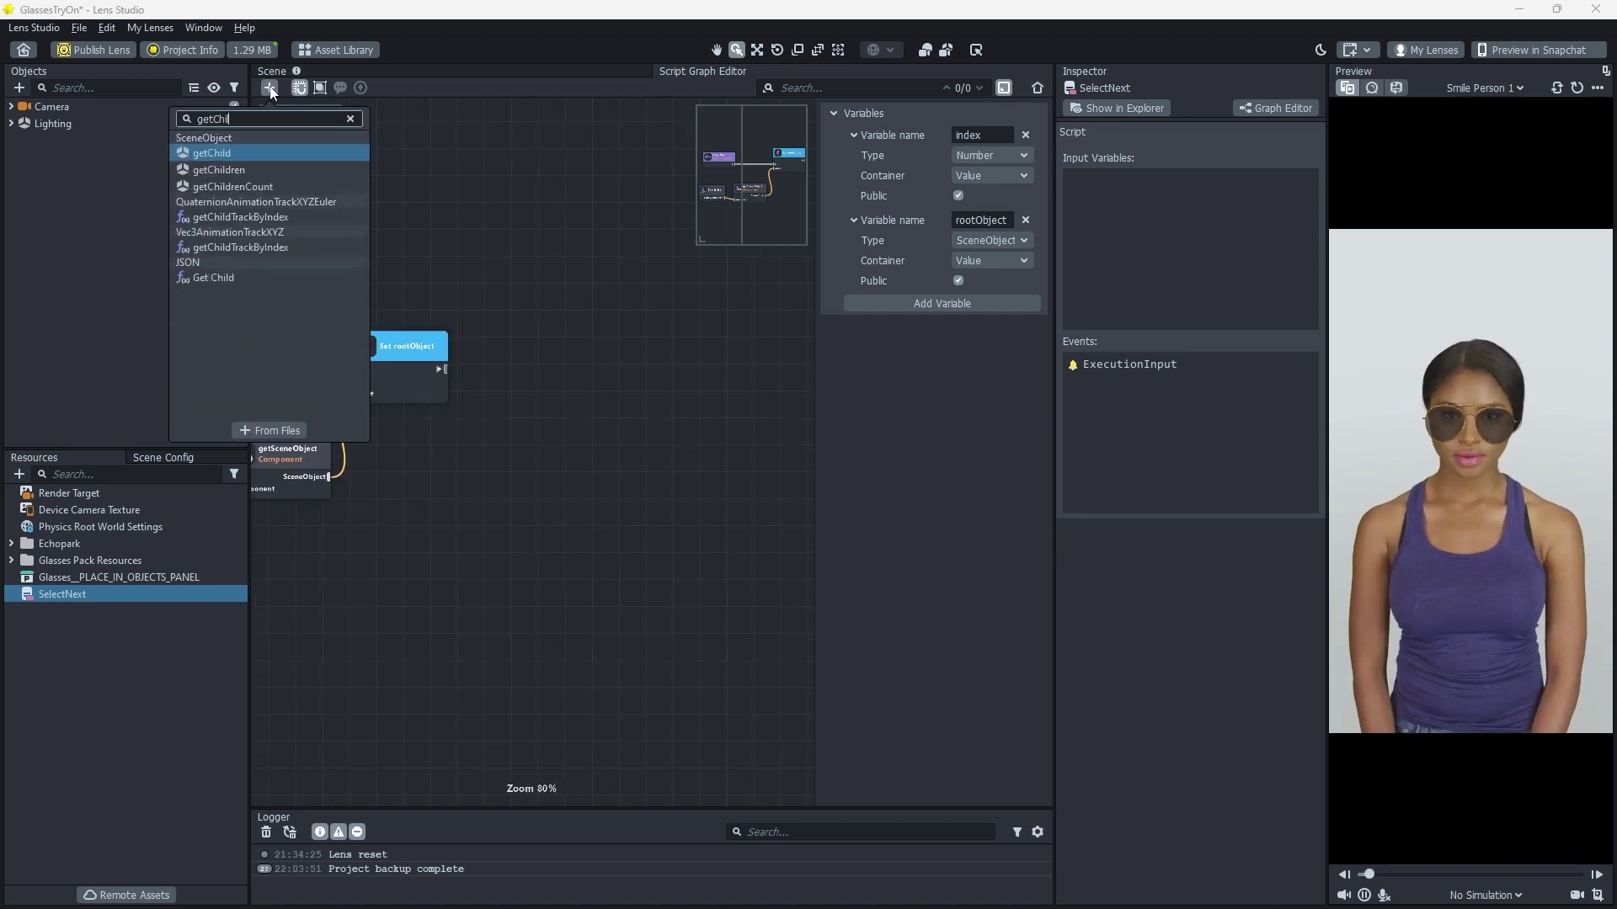
{"action": "left_click", "coordinate": [356, 152]}
{"action": "left_click_drag", "start_coordinate": [582, 473], "coordinate": [544, 320]}
{"action": "left_click_drag", "start_coordinate": [444, 368], "coordinate": [539, 328]}
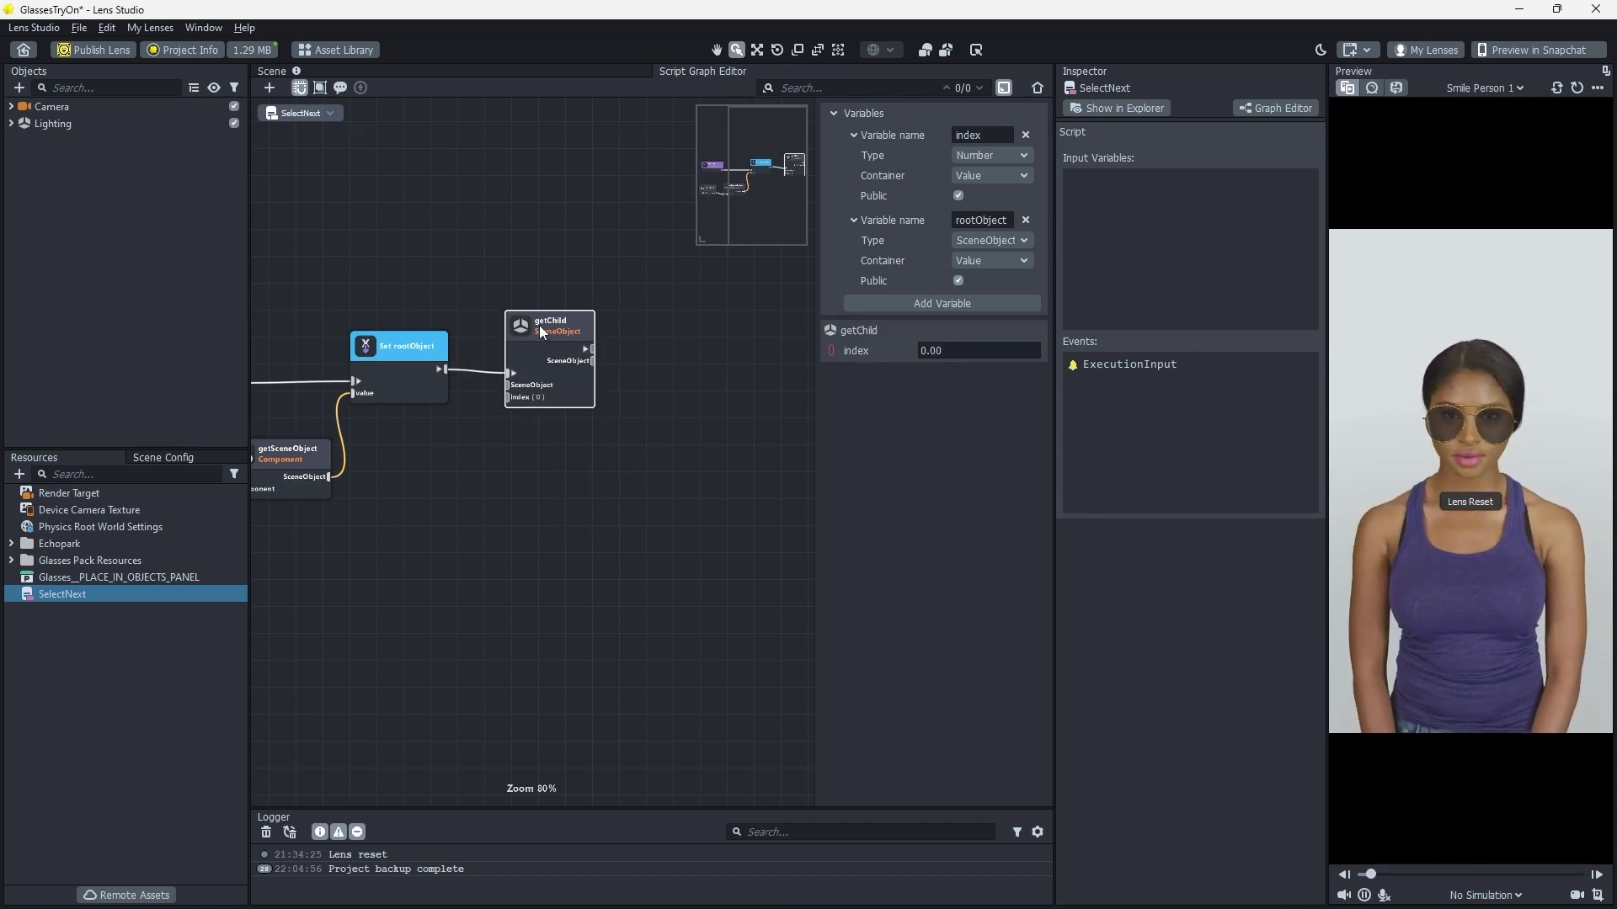
Add a Get Variable node for rootObject and connect it to getChild's SceneObject input
{"action": "left_click", "coordinate": [266, 91]}
{"action": "type", "text": "GetVar"}
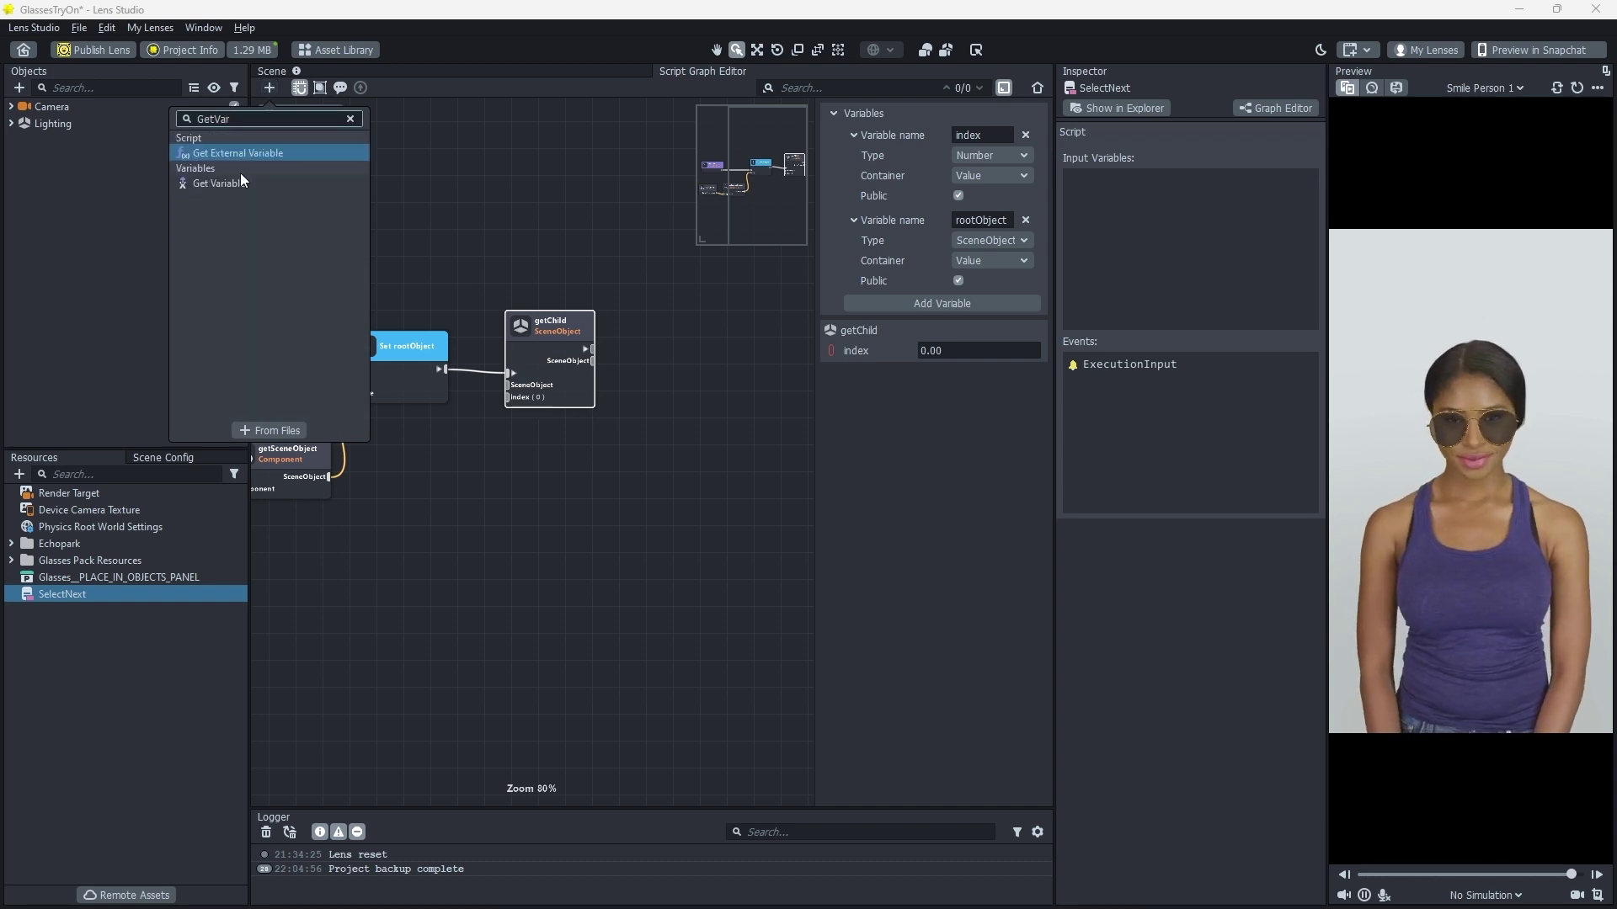
{"action": "left_click", "coordinate": [239, 180]}
{"action": "left_click", "coordinate": [961, 350]}
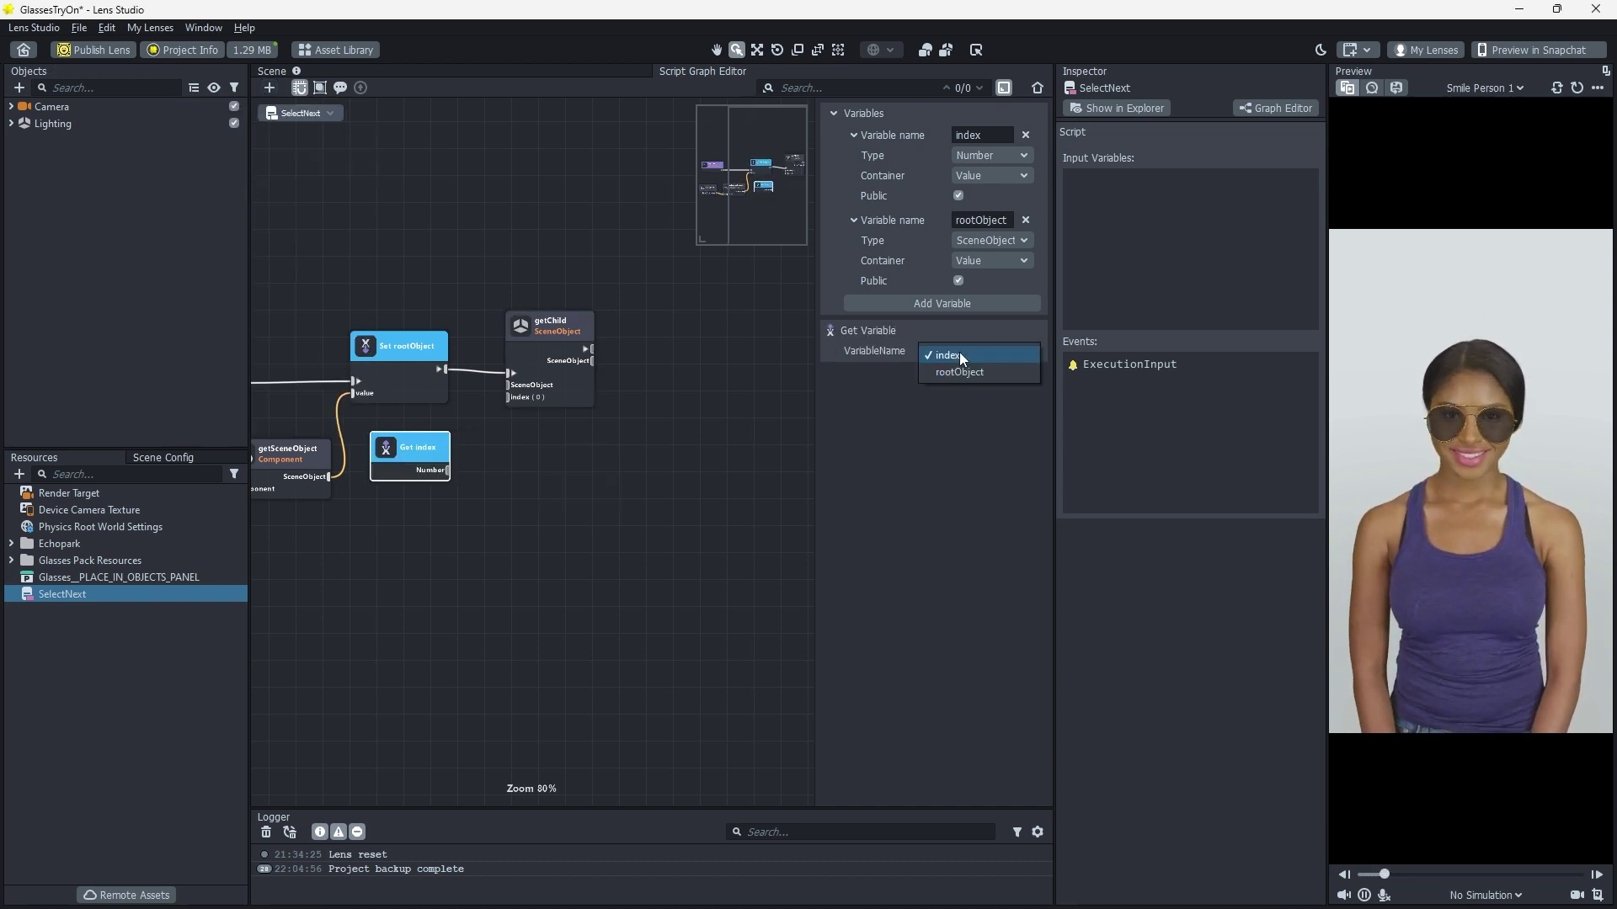
{"action": "left_click", "coordinate": [960, 370]}
{"action": "left_click_drag", "start_coordinate": [468, 472], "coordinate": [509, 384]}
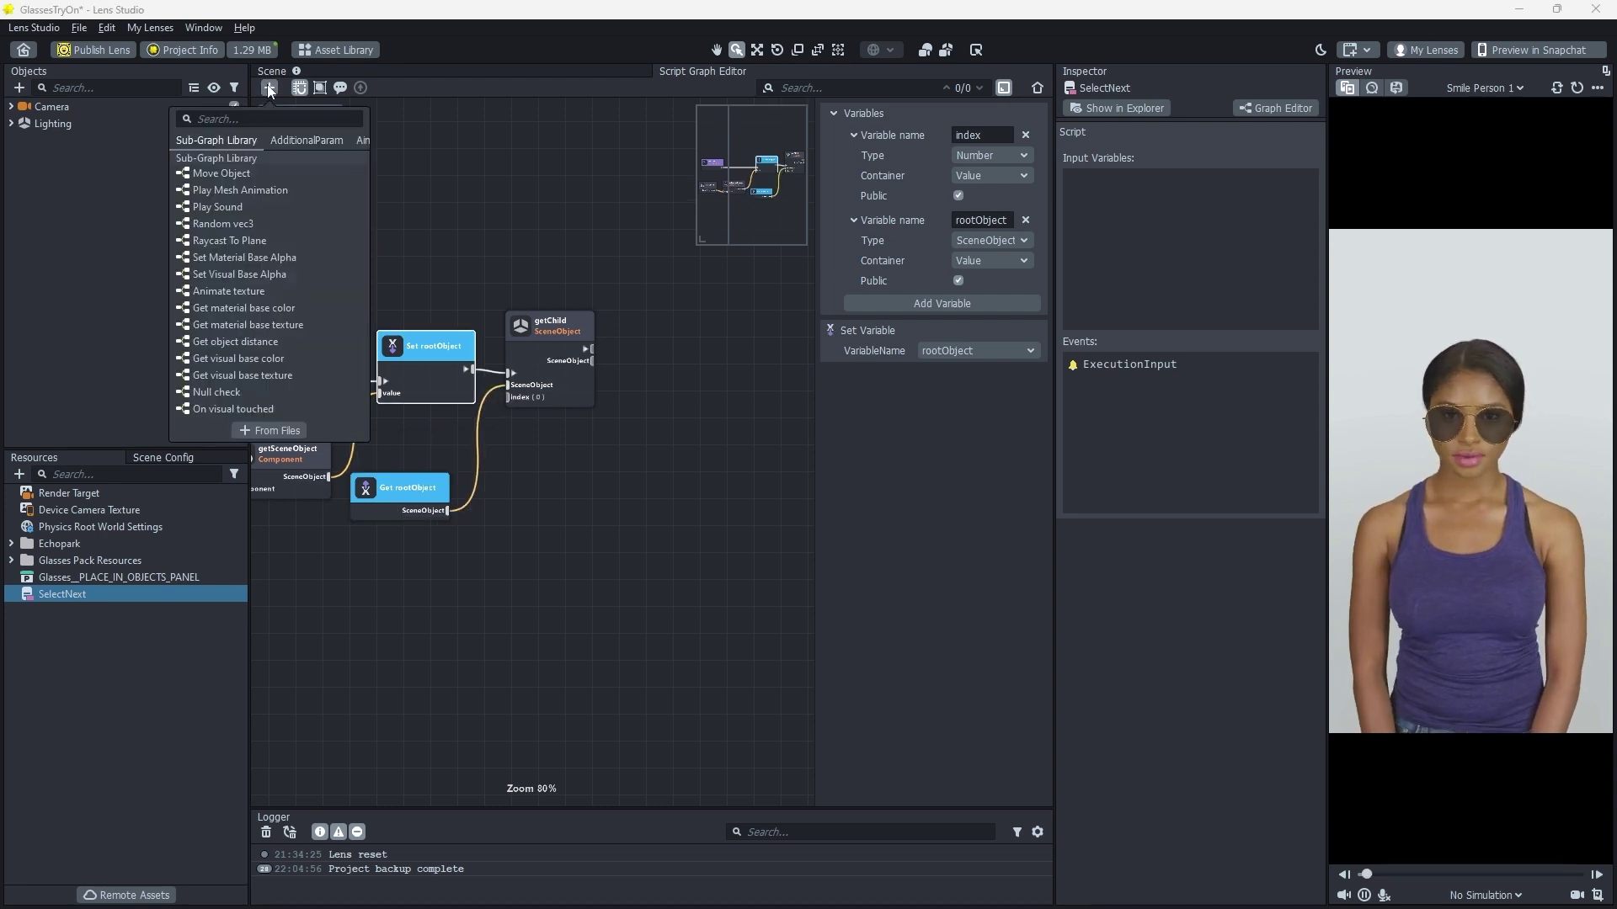
Add a Get Variable node for index, connect it to getChild's index input and space out the nodes
{"action": "type", "text": "getv"}
{"action": "left_click", "coordinate": [300, 294]}
{"action": "left_click_drag", "start_coordinate": [537, 468], "coordinate": [507, 401]}
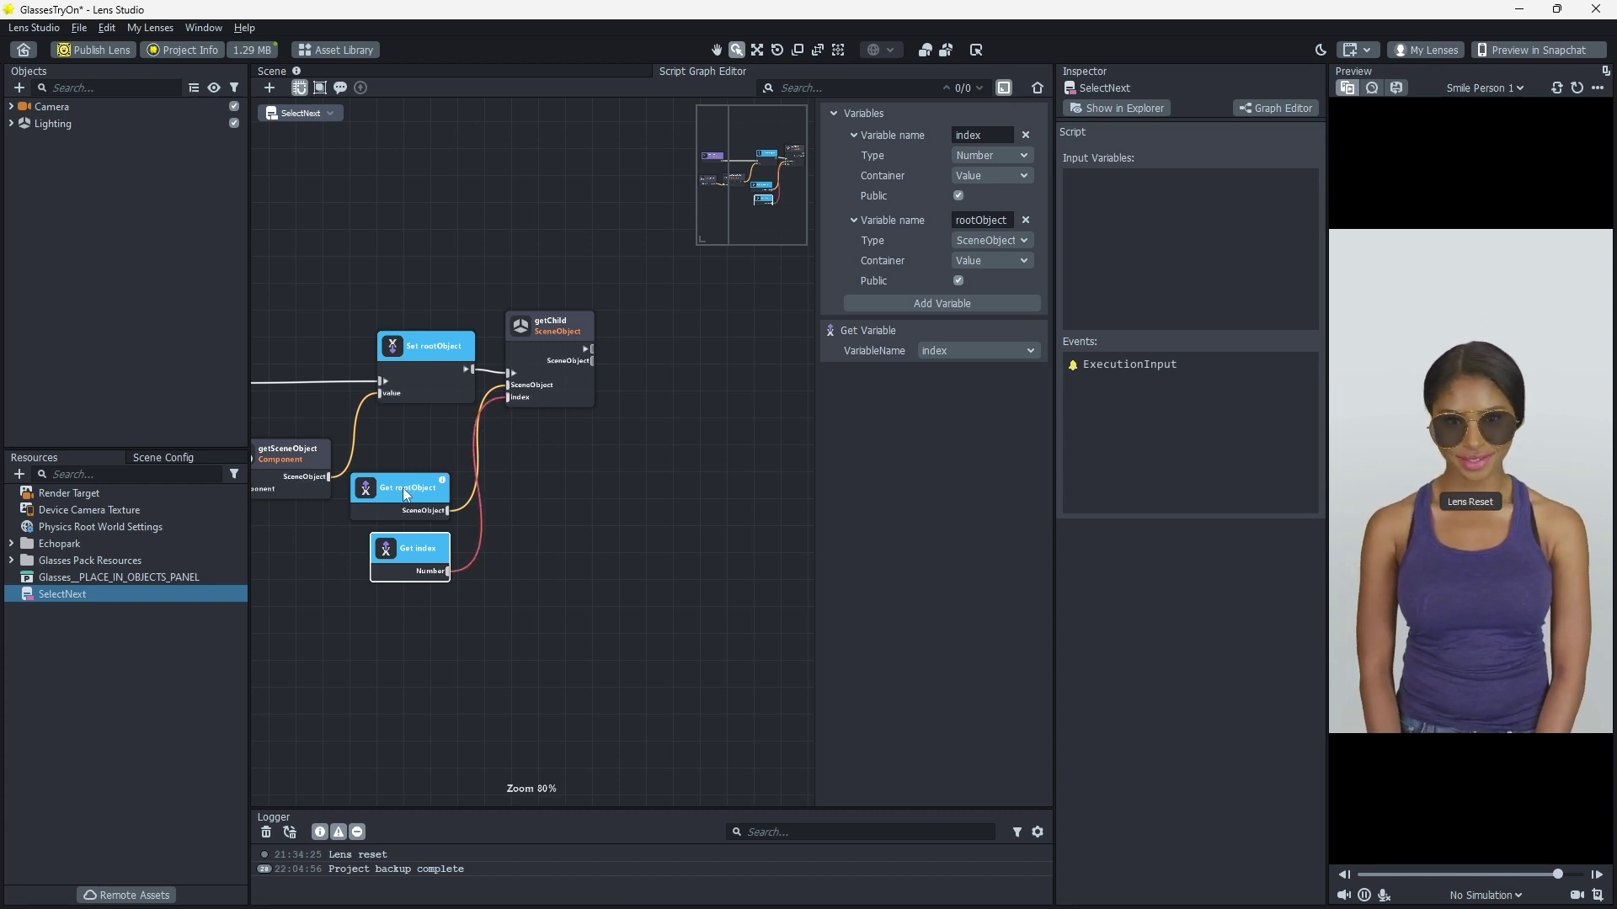
{"action": "left_click_drag", "start_coordinate": [403, 488], "coordinate": [397, 463]}
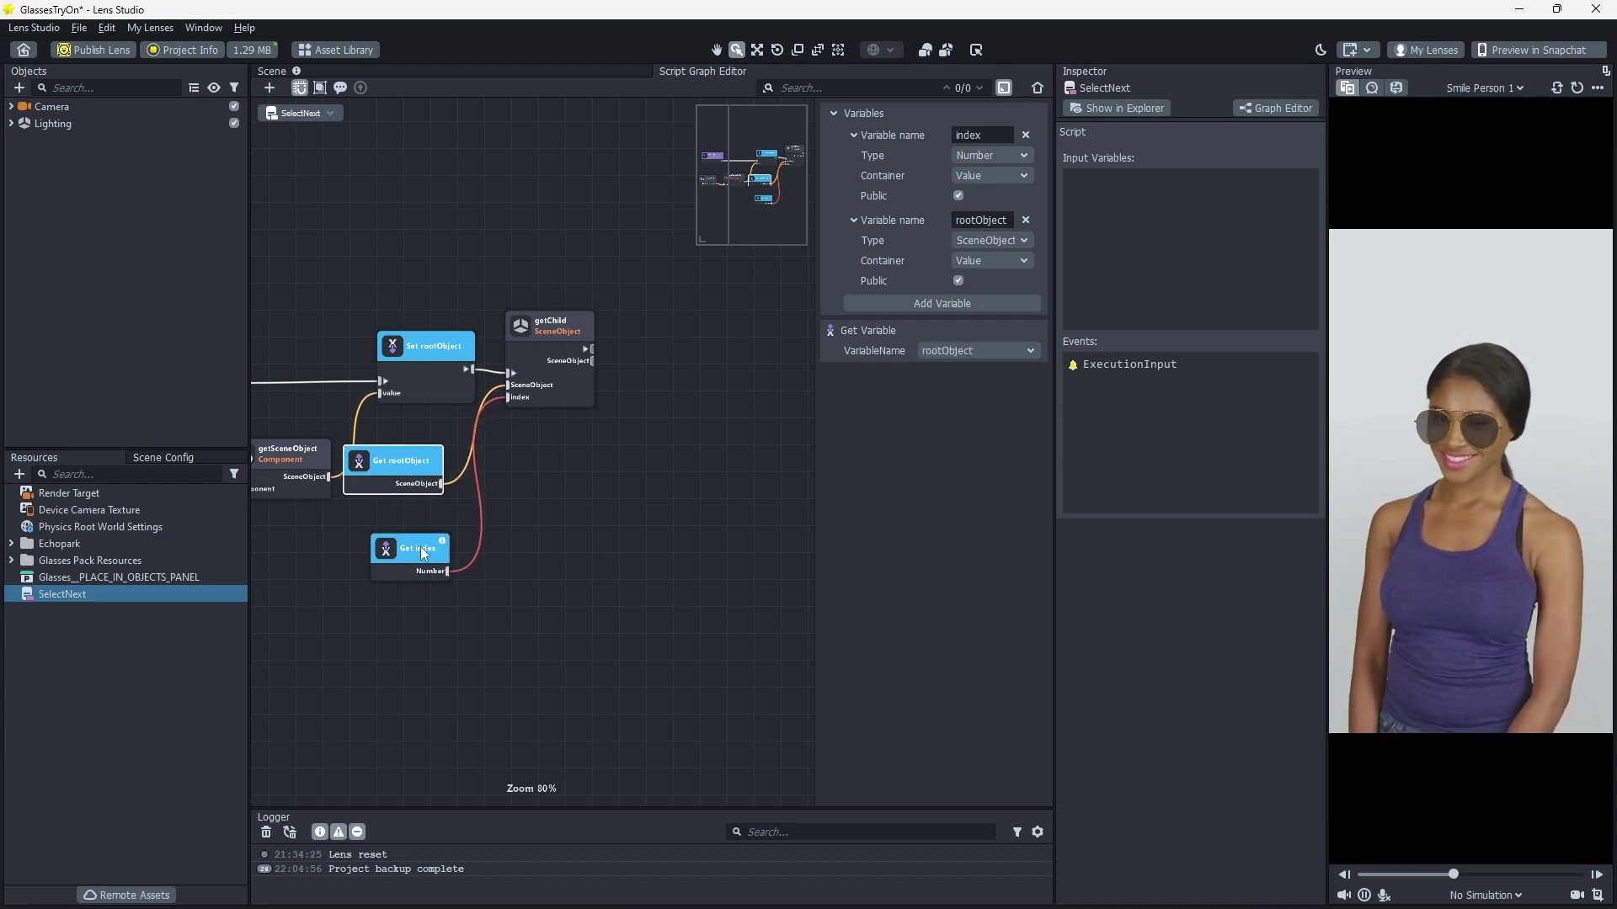
{"action": "left_click_drag", "start_coordinate": [424, 553], "coordinate": [375, 553]}
{"action": "left_click_drag", "start_coordinate": [543, 341], "coordinate": [557, 368]}
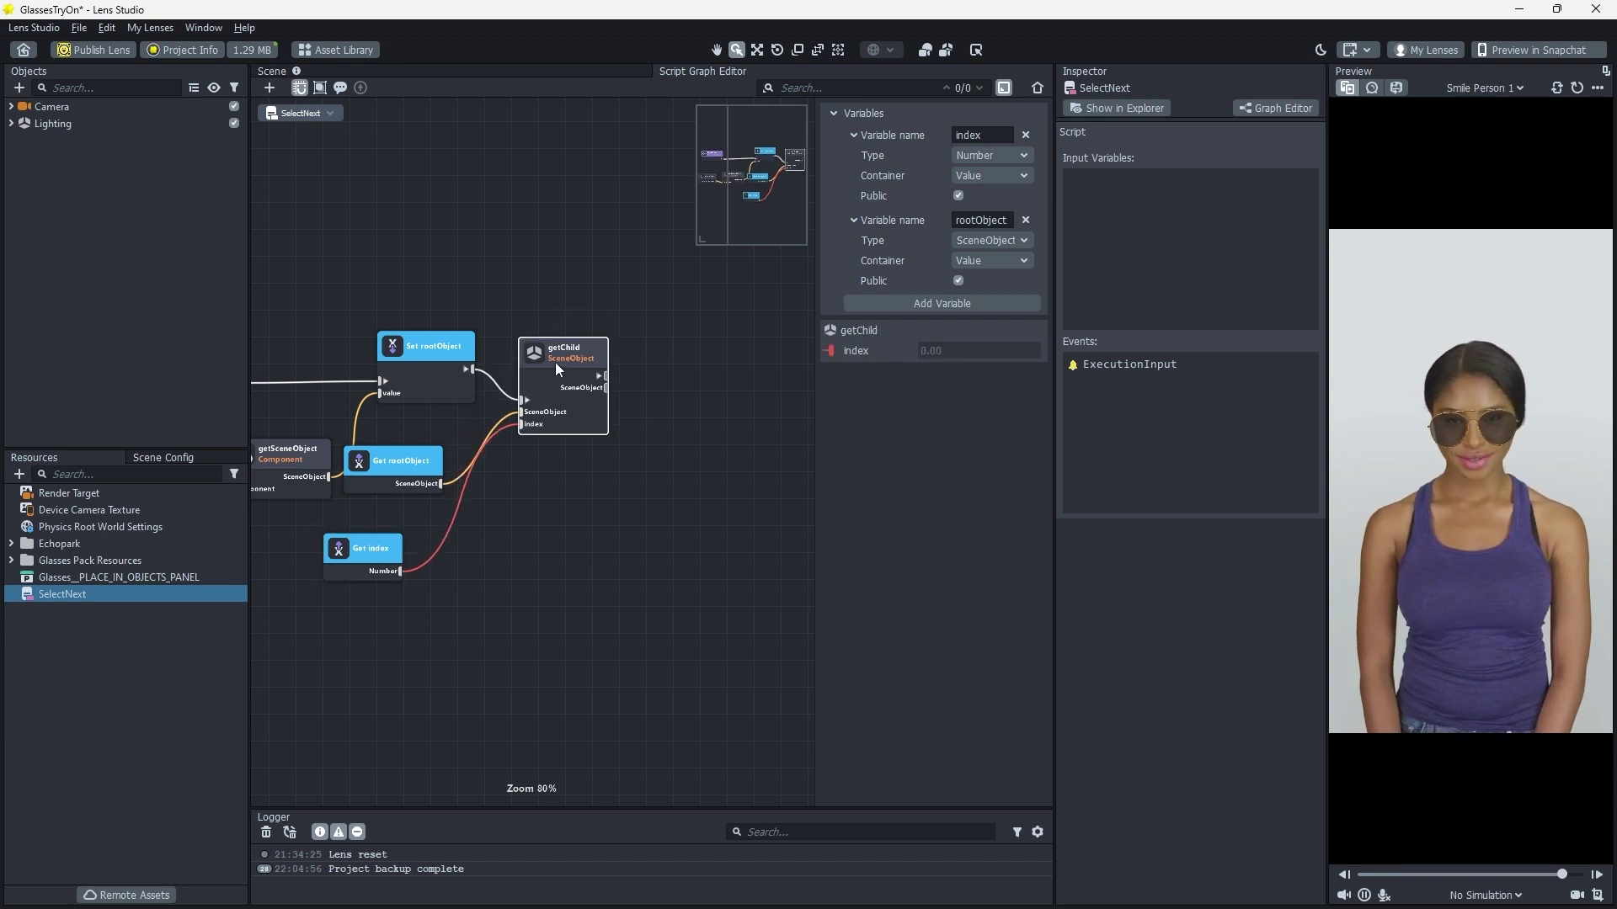
Add a SceneObject setEnabled node and connect getChild's execution and SceneObject outputs to it
{"action": "scroll", "coordinate": [556, 368], "scroll_direction": "down", "scroll_amount": 2}
{"action": "left_click", "coordinate": [540, 318]}
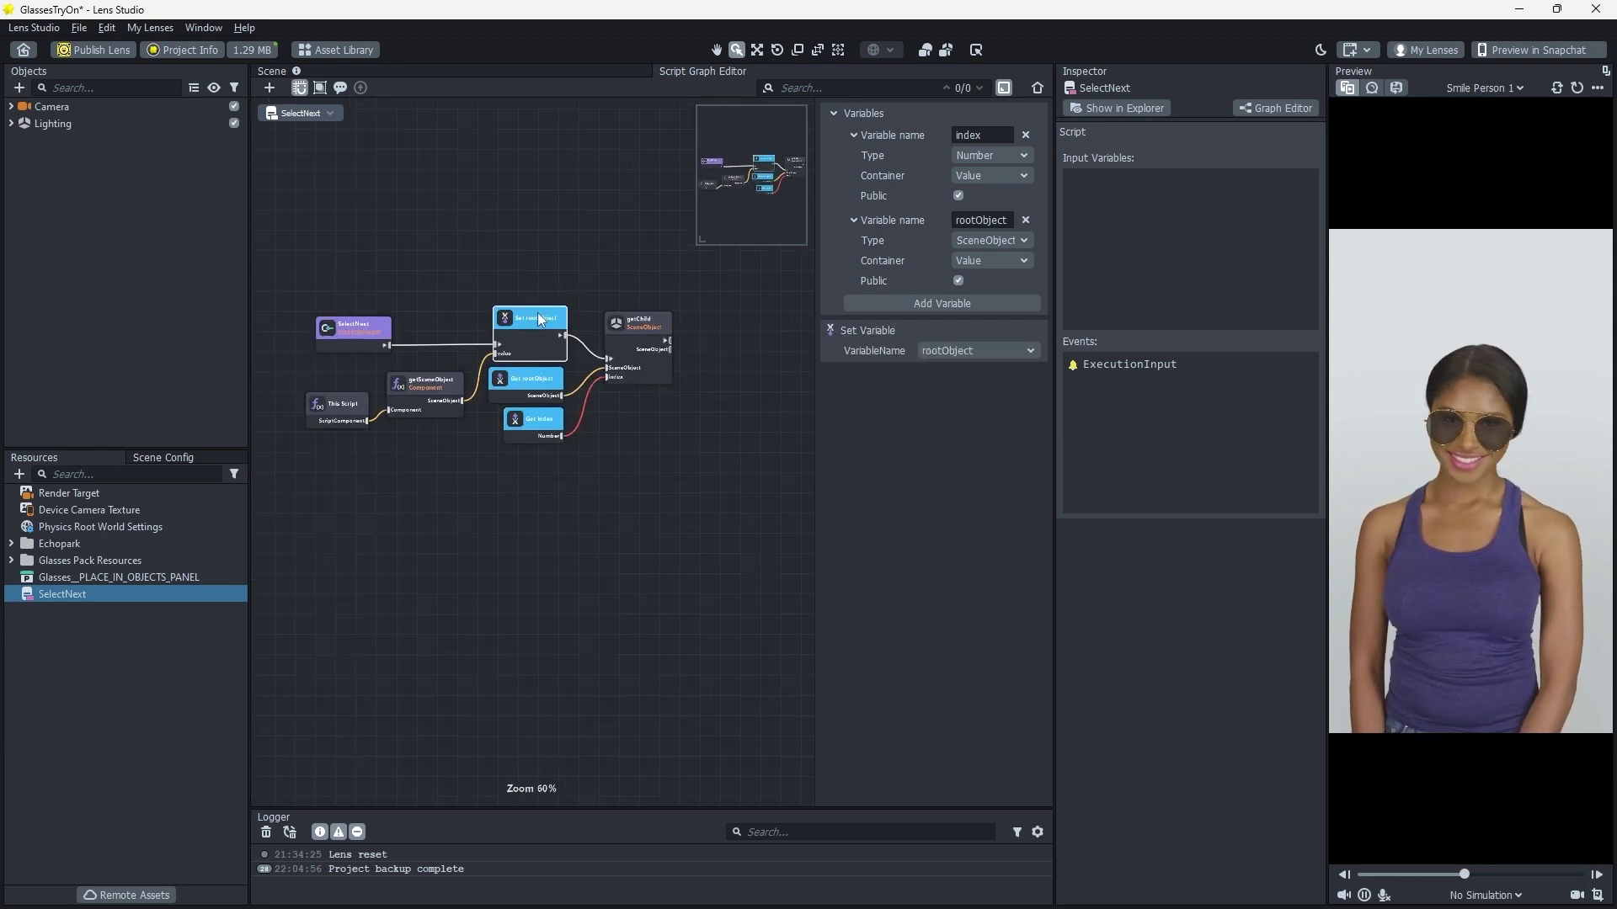
{"action": "left_click", "coordinate": [576, 256]}
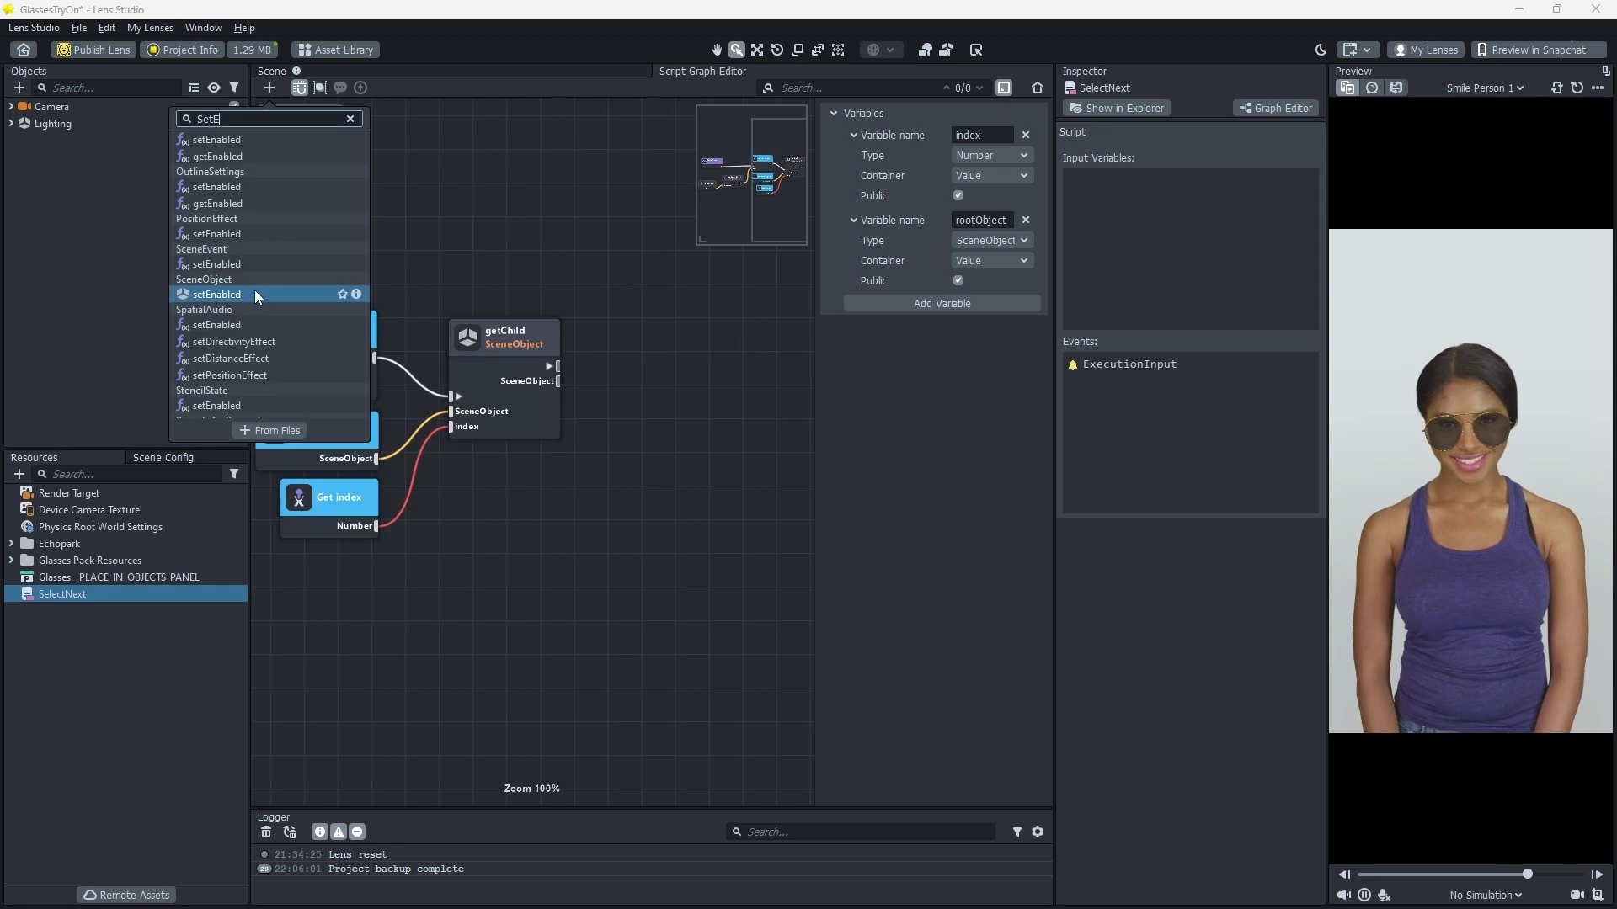
{"action": "left_click", "coordinate": [254, 294]}
{"action": "left_click_drag", "start_coordinate": [602, 456], "coordinate": [683, 313]}
{"action": "left_click_drag", "start_coordinate": [558, 366], "coordinate": [615, 387]}
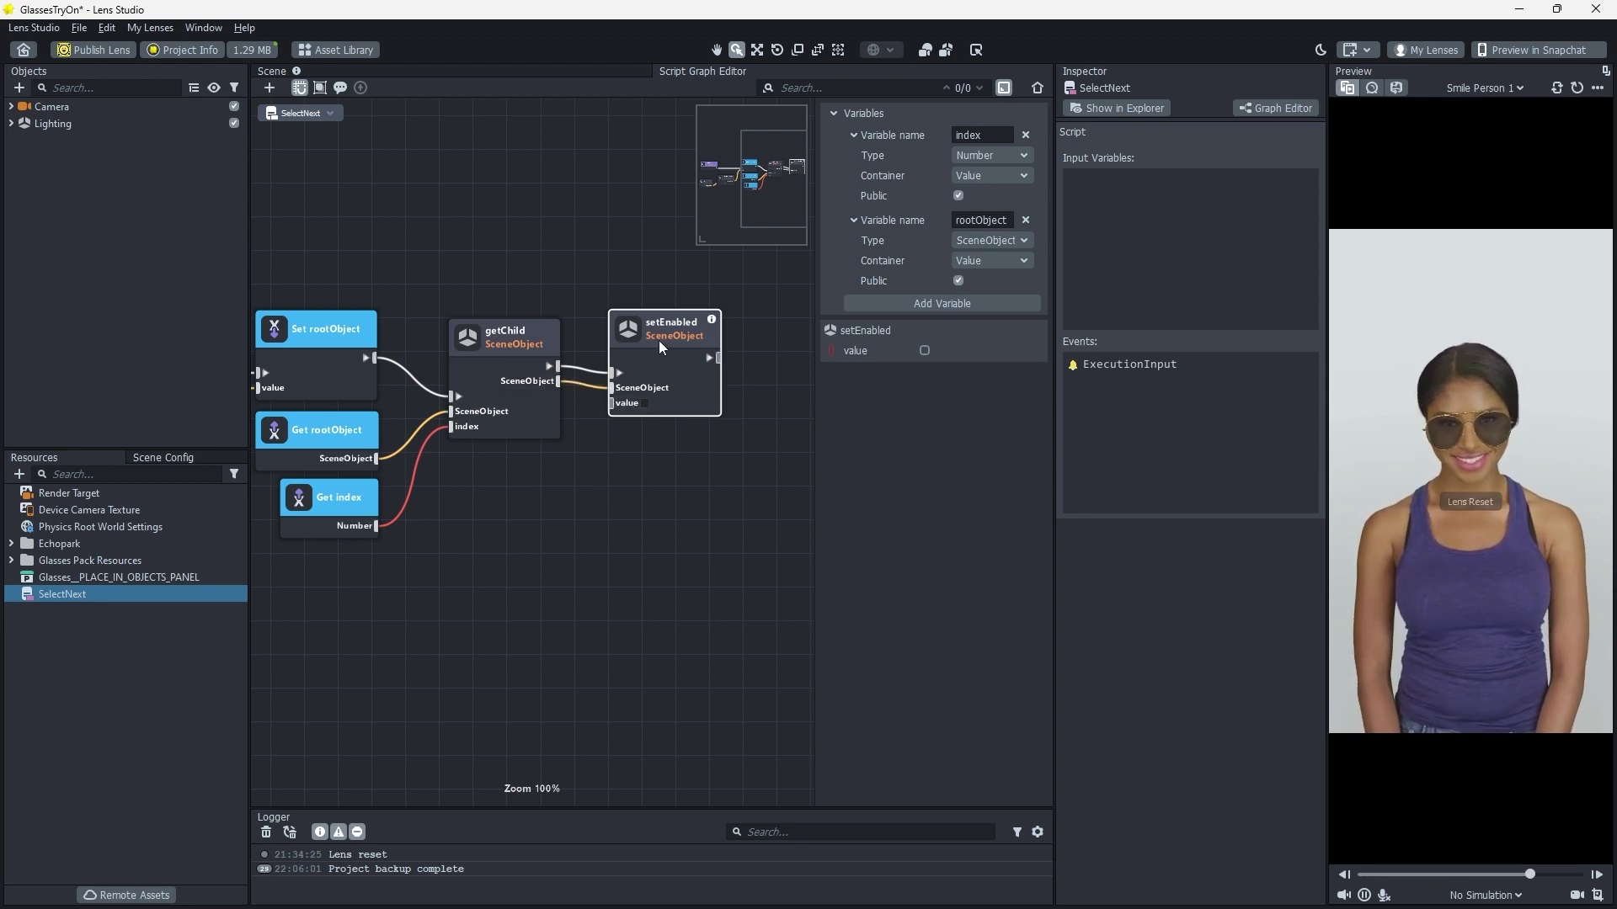
{"action": "left_click_drag", "start_coordinate": [661, 347], "coordinate": [661, 364]}
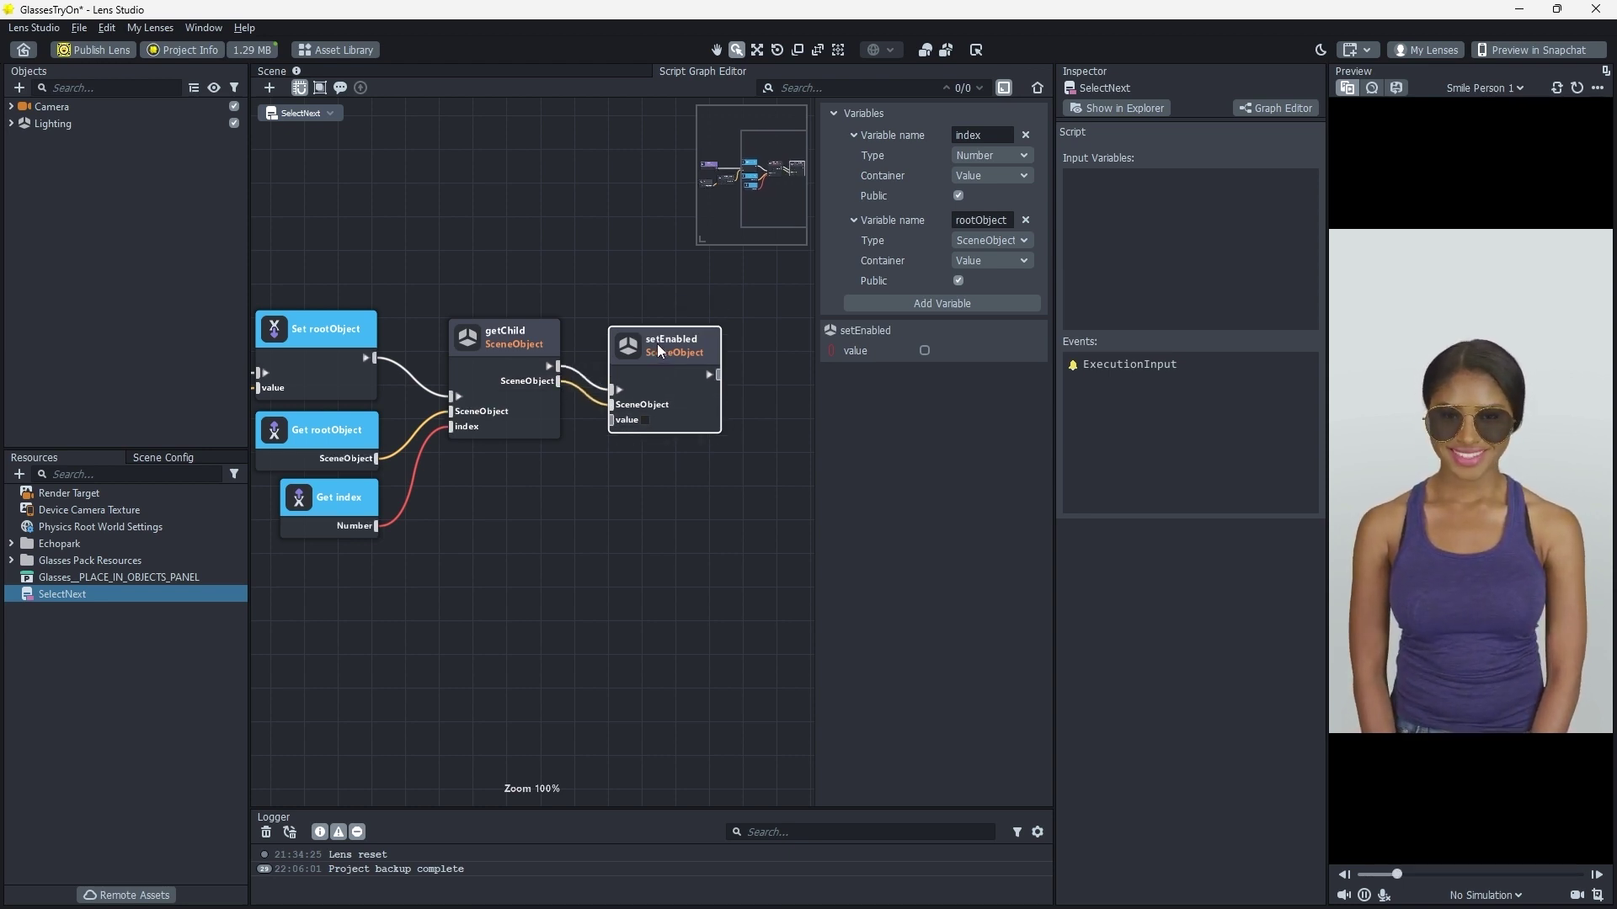
Add a Set Variable node for index and connect setEnabled's execution output to it
{"action": "left_click", "coordinate": [573, 243]}
{"action": "middle_click_drag", "start_coordinate": [426, 260], "coordinate": [678, 283]}
{"action": "scroll", "coordinate": [554, 268], "scroll_direction": "down", "scroll_amount": 2}
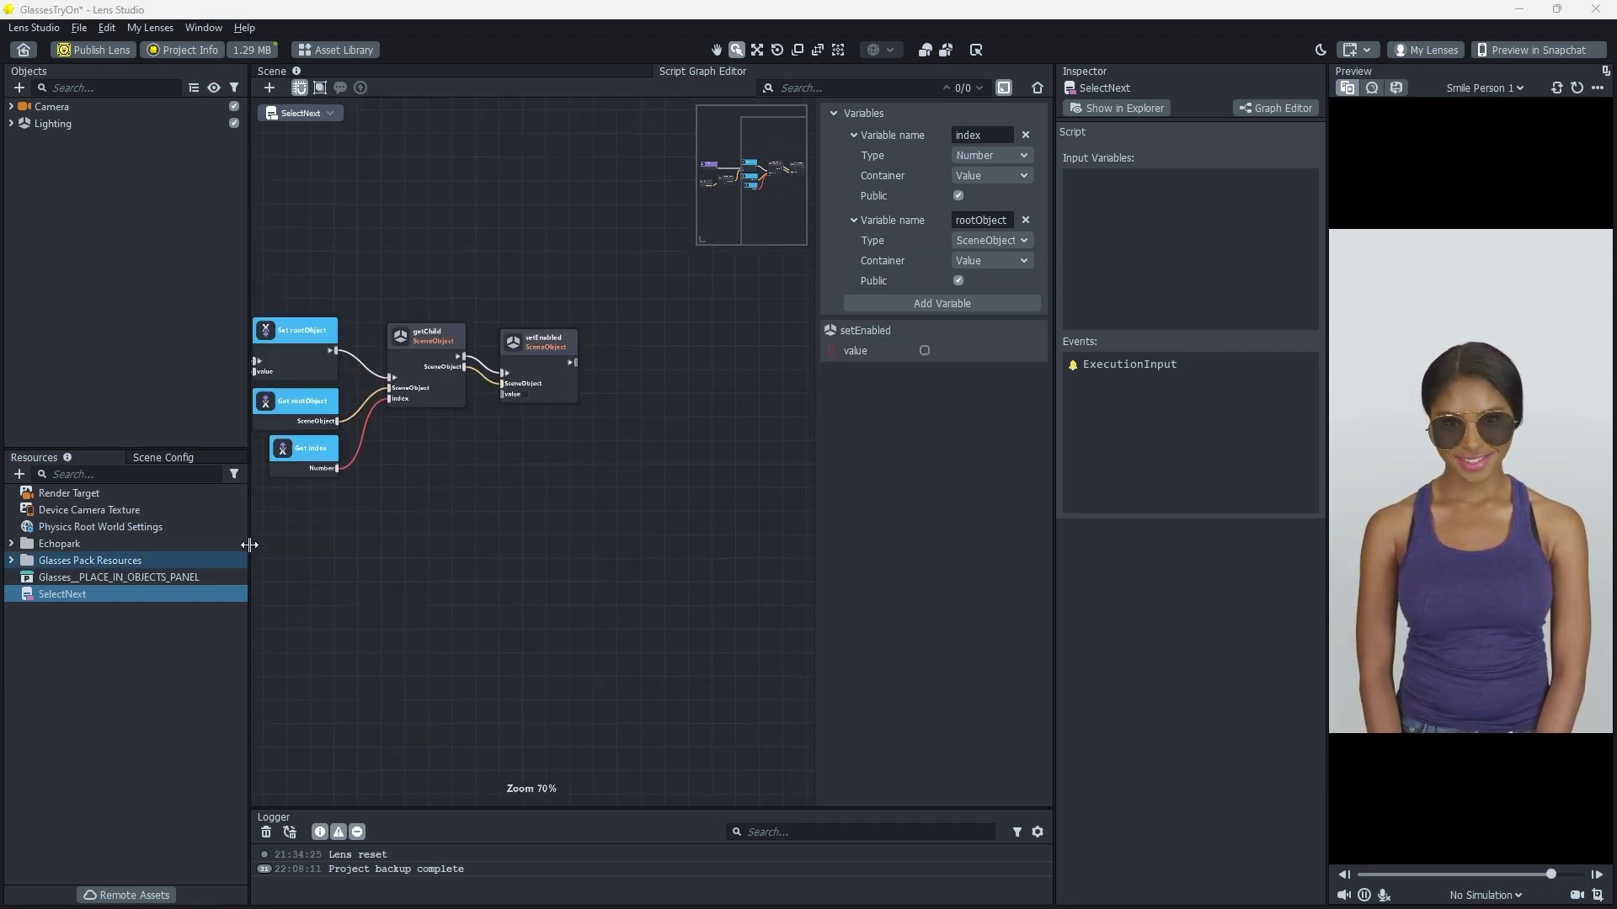
{"action": "left_click", "coordinate": [271, 89]}
{"action": "type", "text": "SetVar"}
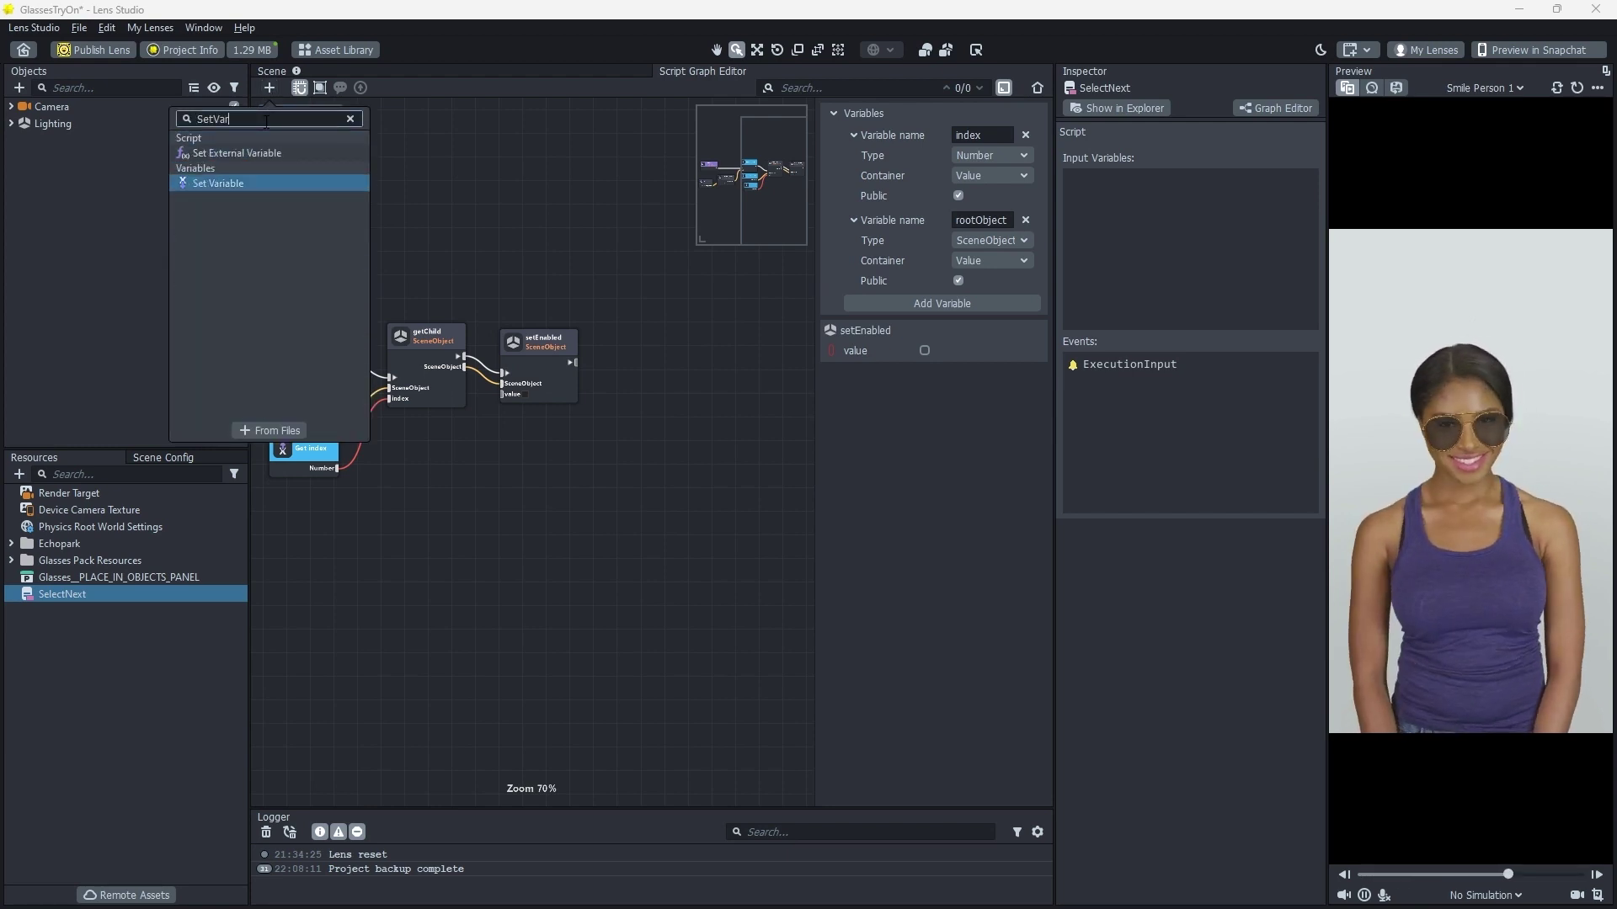
{"action": "left_click", "coordinate": [218, 183]}
{"action": "left_click_drag", "start_coordinate": [573, 465], "coordinate": [646, 331]}
{"action": "left_click_drag", "start_coordinate": [576, 362], "coordinate": [647, 341]}
Place a math Add node below setEnabled and connect its Number output to Set index's value input
{"action": "left_click", "coordinate": [269, 87]}
{"action": "type", "text": "math"}
{"action": "left_click", "coordinate": [201, 199]}
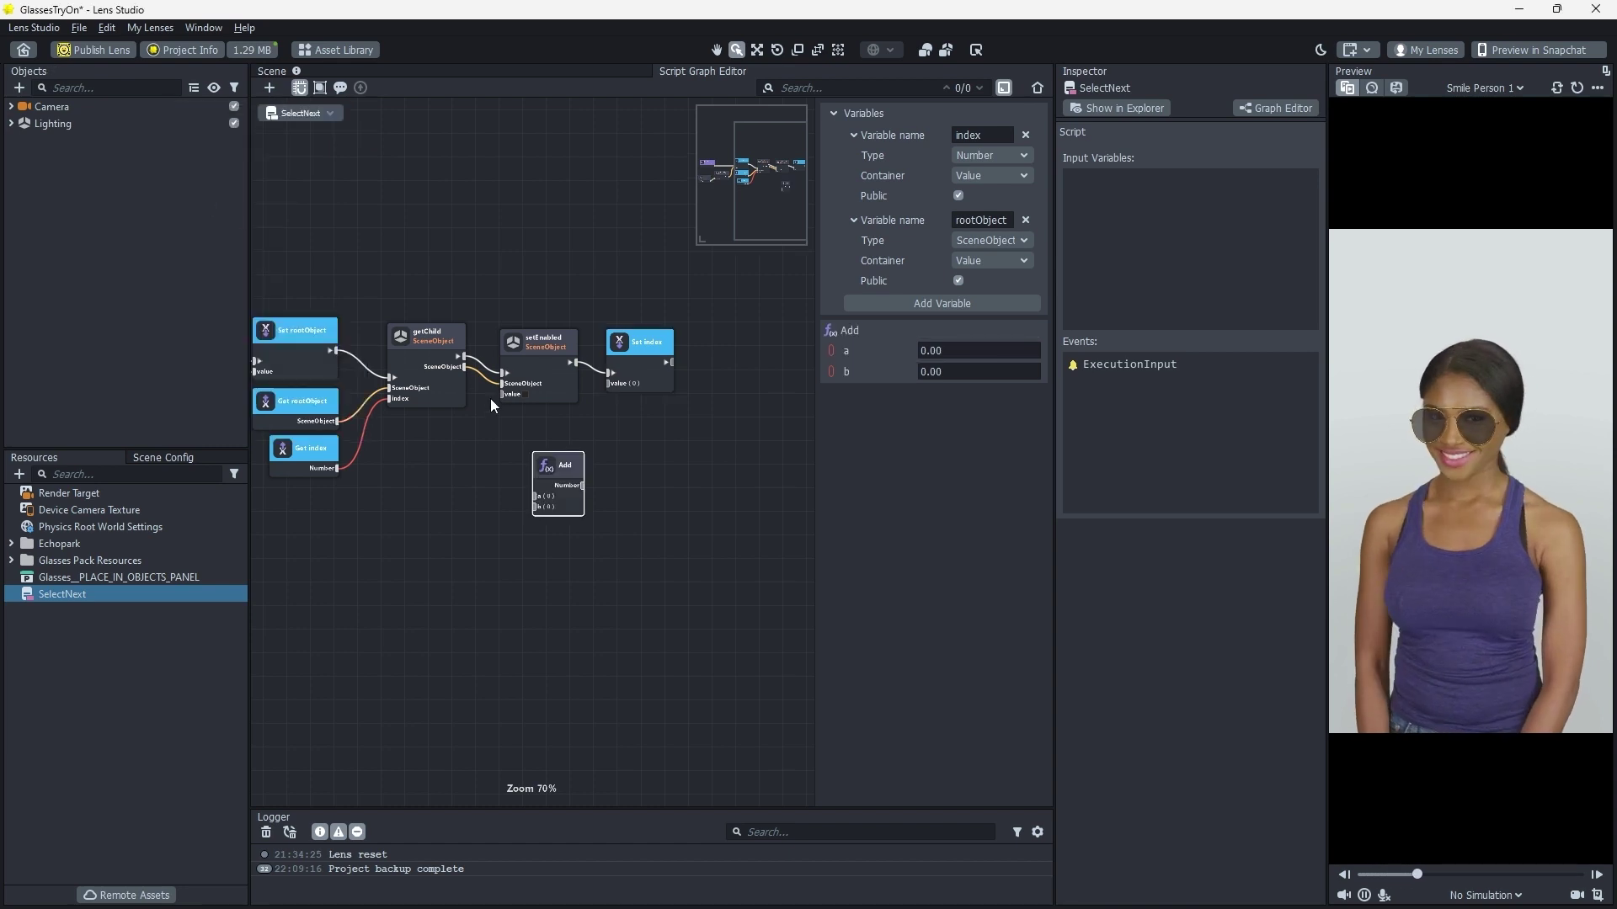
{"action": "left_click_drag", "start_coordinate": [556, 455], "coordinate": [534, 444]}
{"action": "left_click_drag", "start_coordinate": [560, 474], "coordinate": [608, 383]}
Add another Get Variable node for index and connect it to input a of the Add node
{"action": "key", "text": "Tab"}
{"action": "type", "text": "GetVar"}
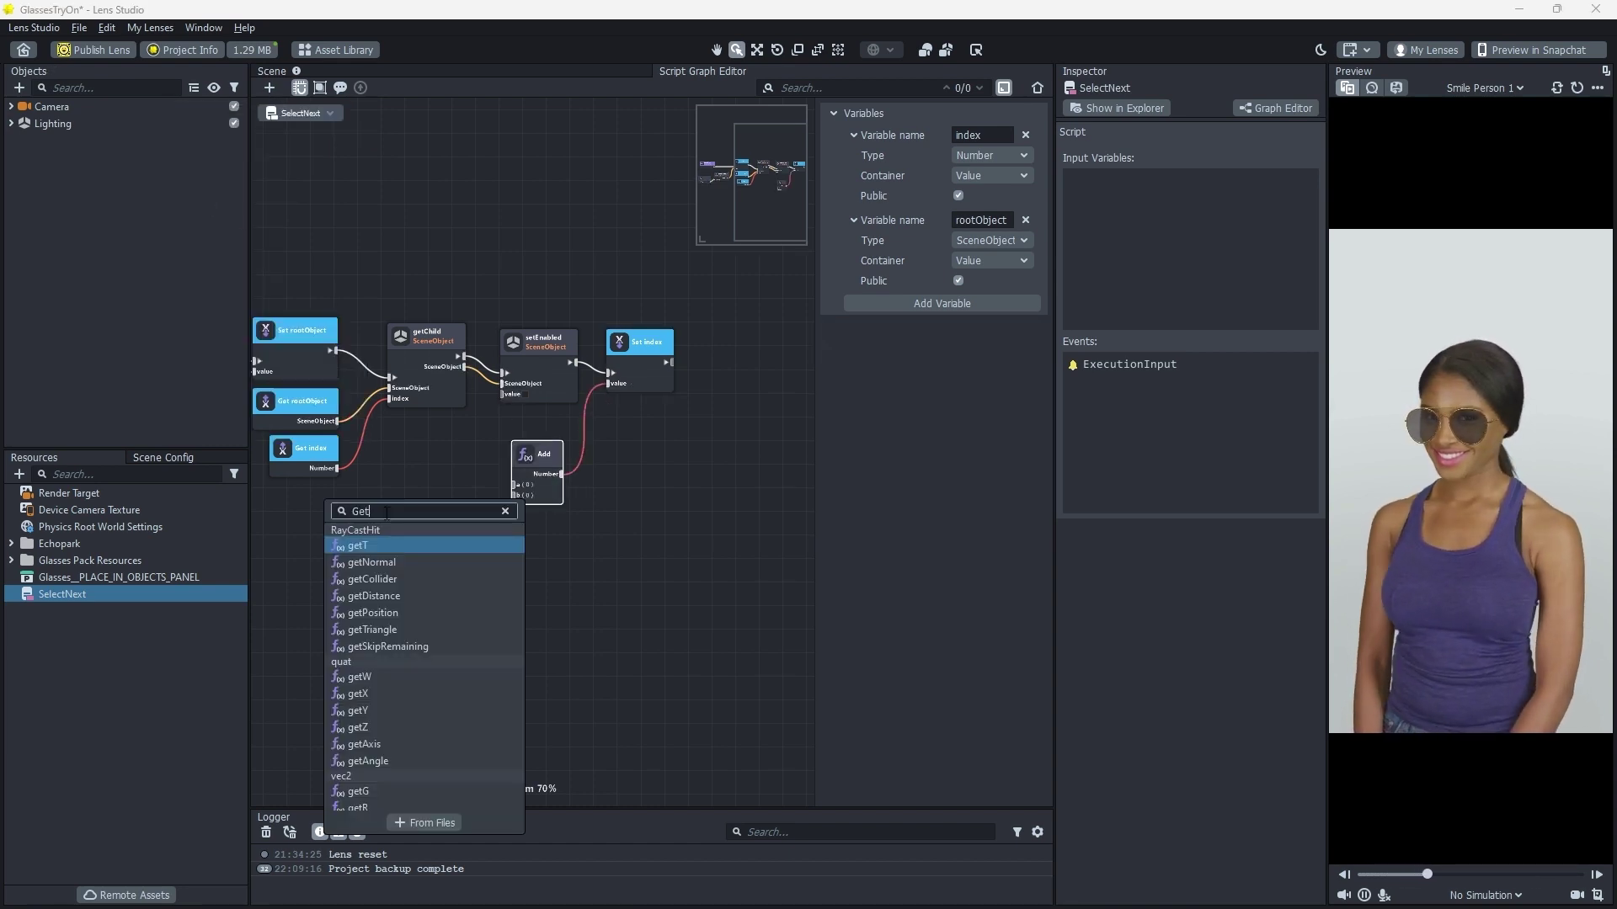
{"action": "left_click", "coordinate": [390, 571]}
{"action": "left_click_drag", "start_coordinate": [455, 521], "coordinate": [513, 485]}
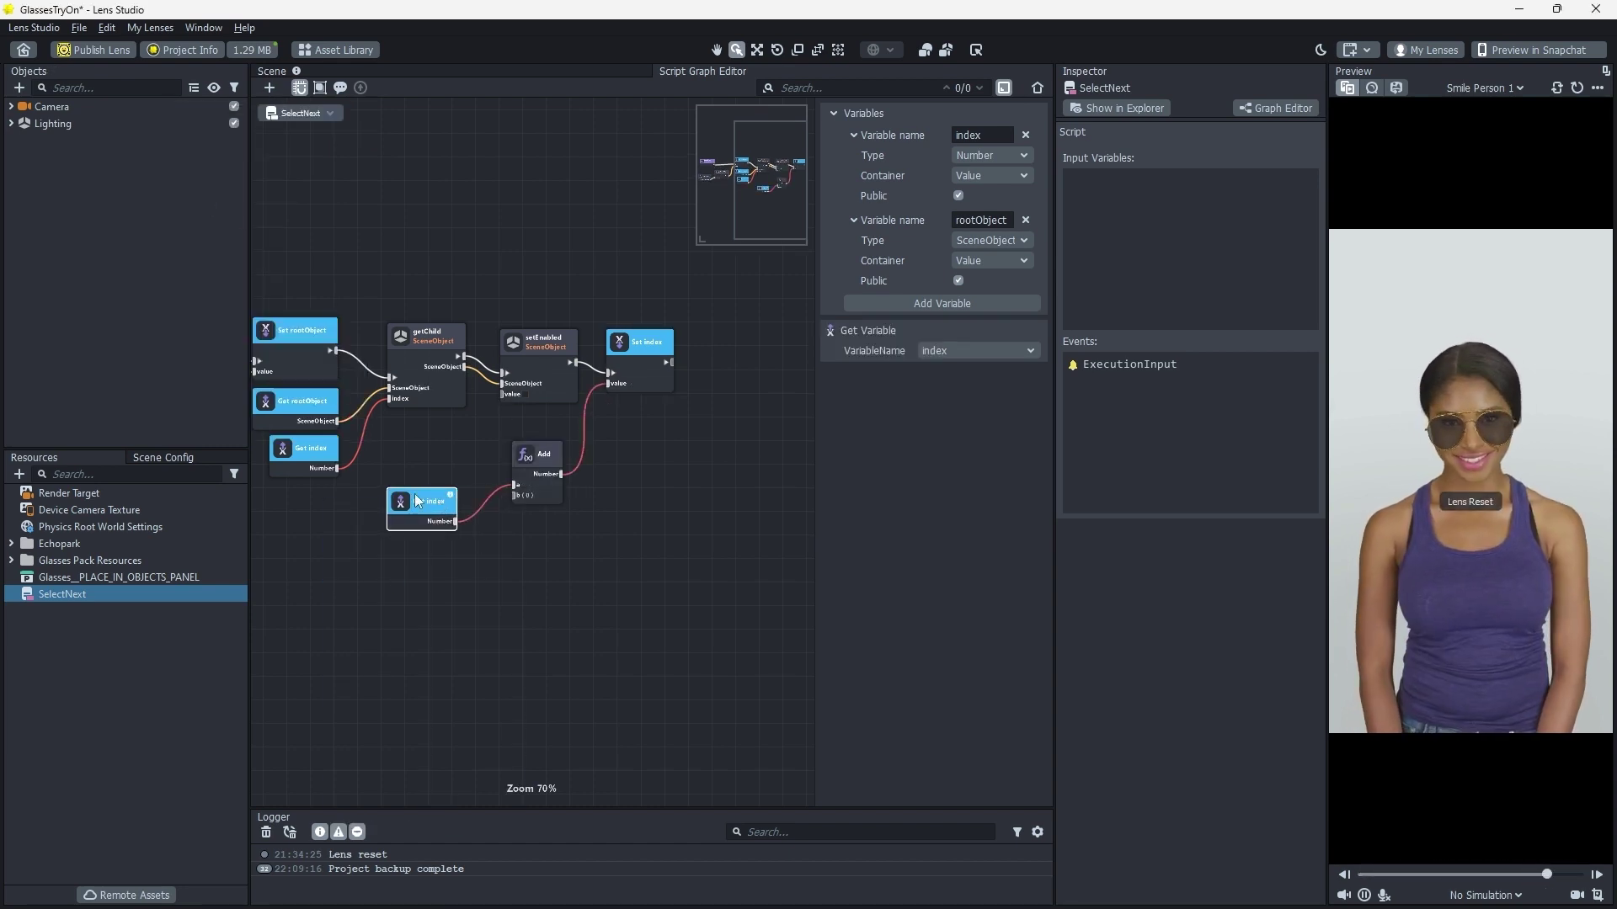
{"action": "left_click_drag", "start_coordinate": [414, 495], "coordinate": [439, 459]}
Add a Constant Number node with value 1 and connect it to input b of the Add node
{"action": "left_click", "coordinate": [270, 88]}
{"action": "type", "text": "Constan"}
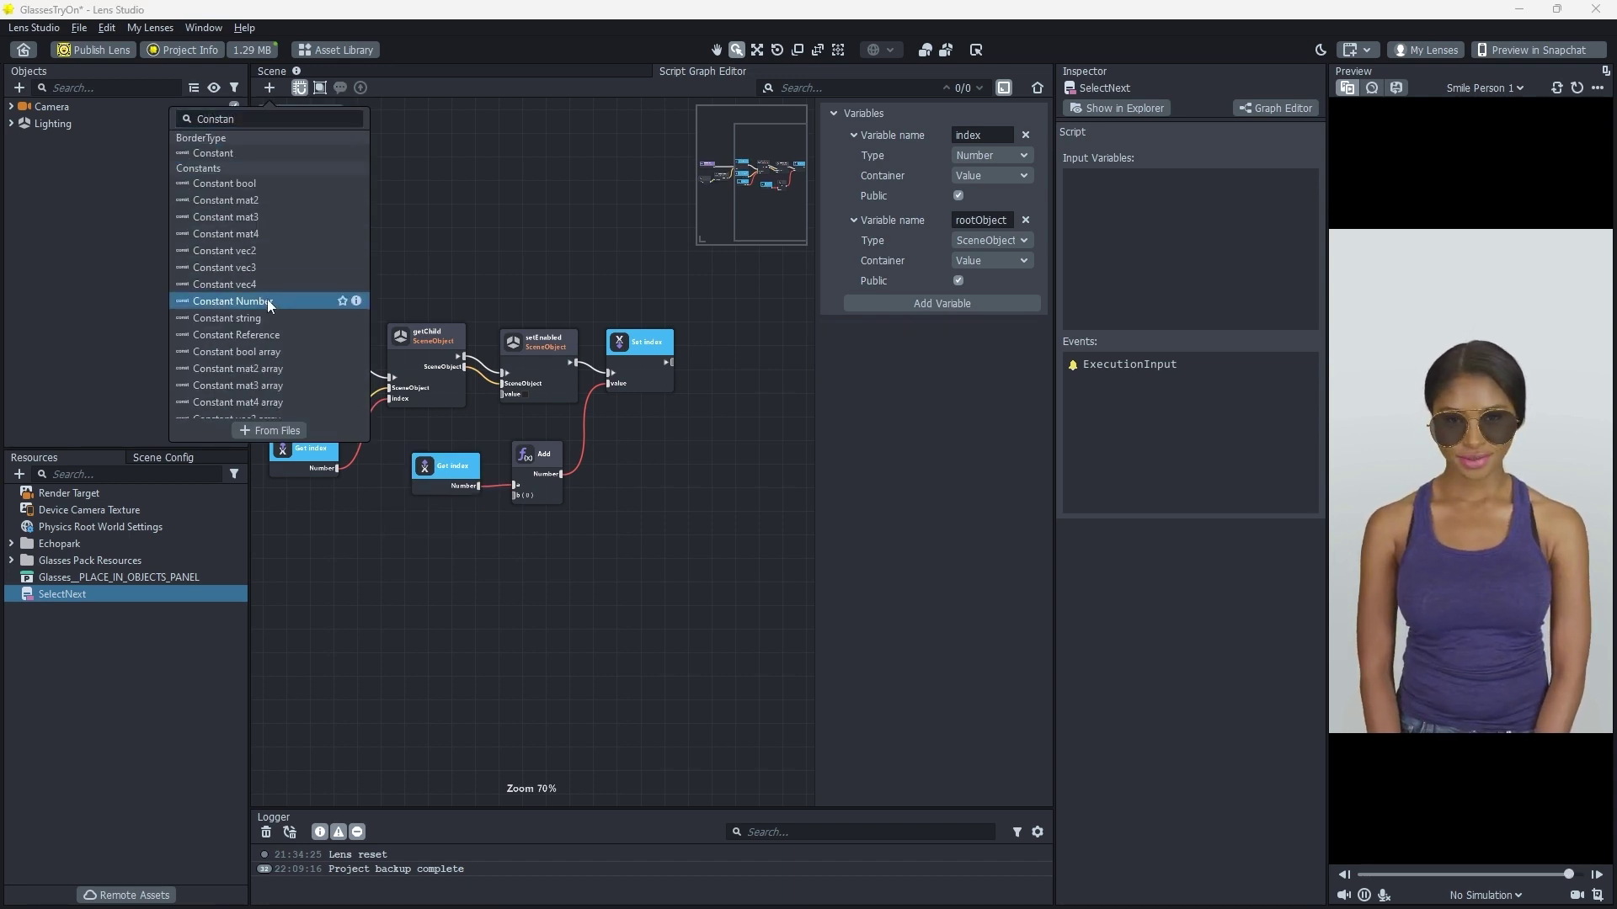
{"action": "left_click", "coordinate": [233, 301]}
{"action": "left_click_drag", "start_coordinate": [605, 467], "coordinate": [514, 496]}
{"action": "type", "text": "1"}
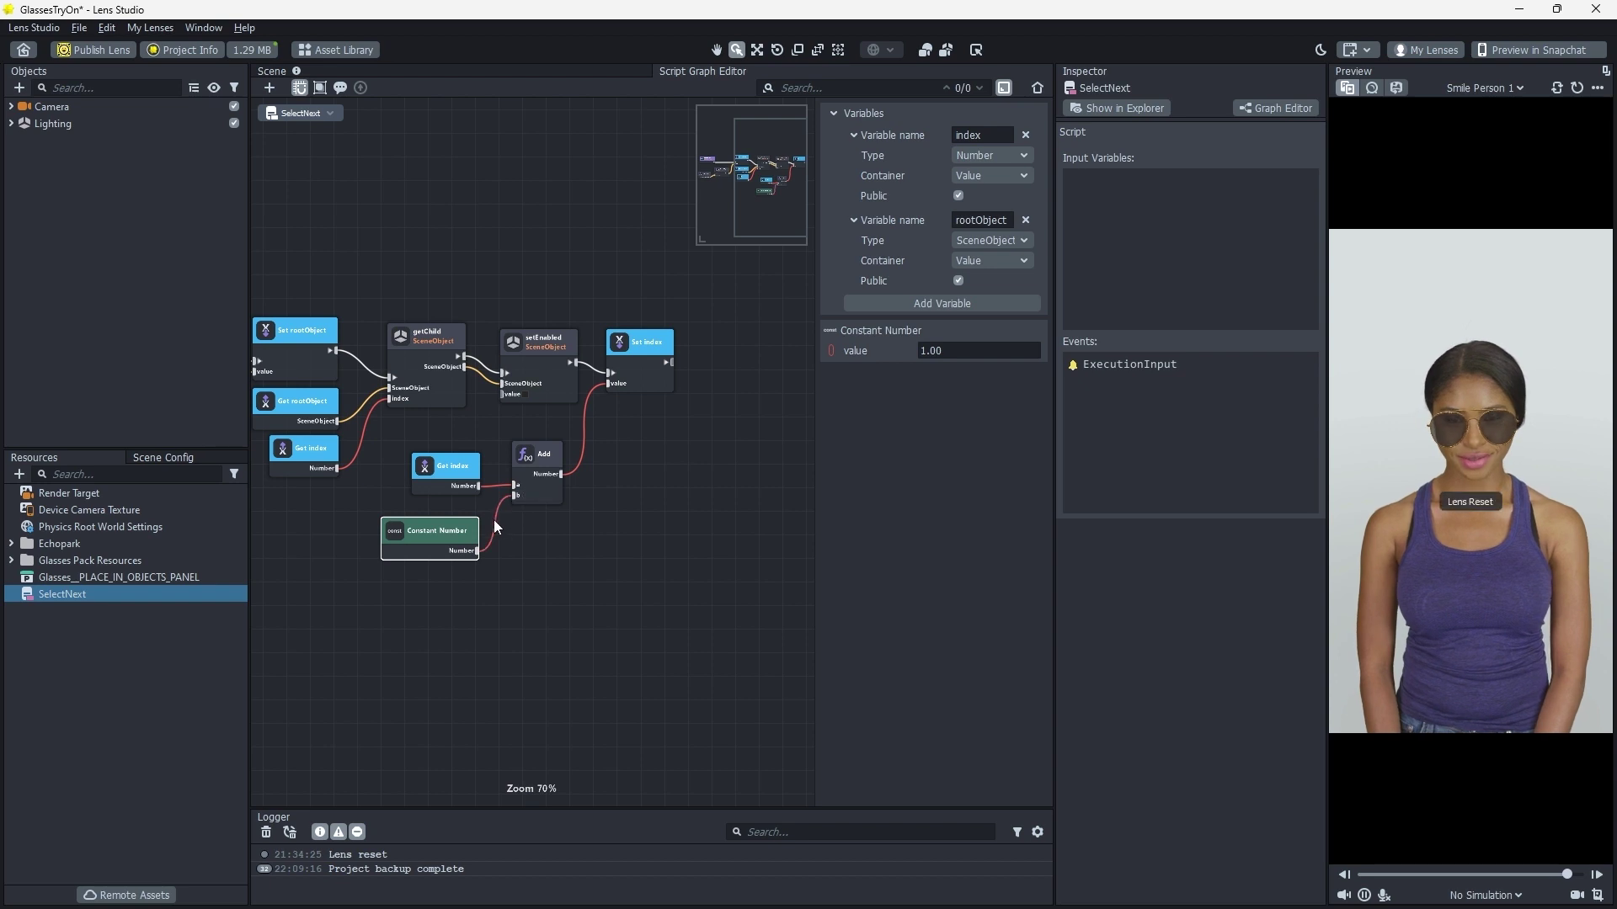
{"action": "left_click", "coordinate": [443, 466]}
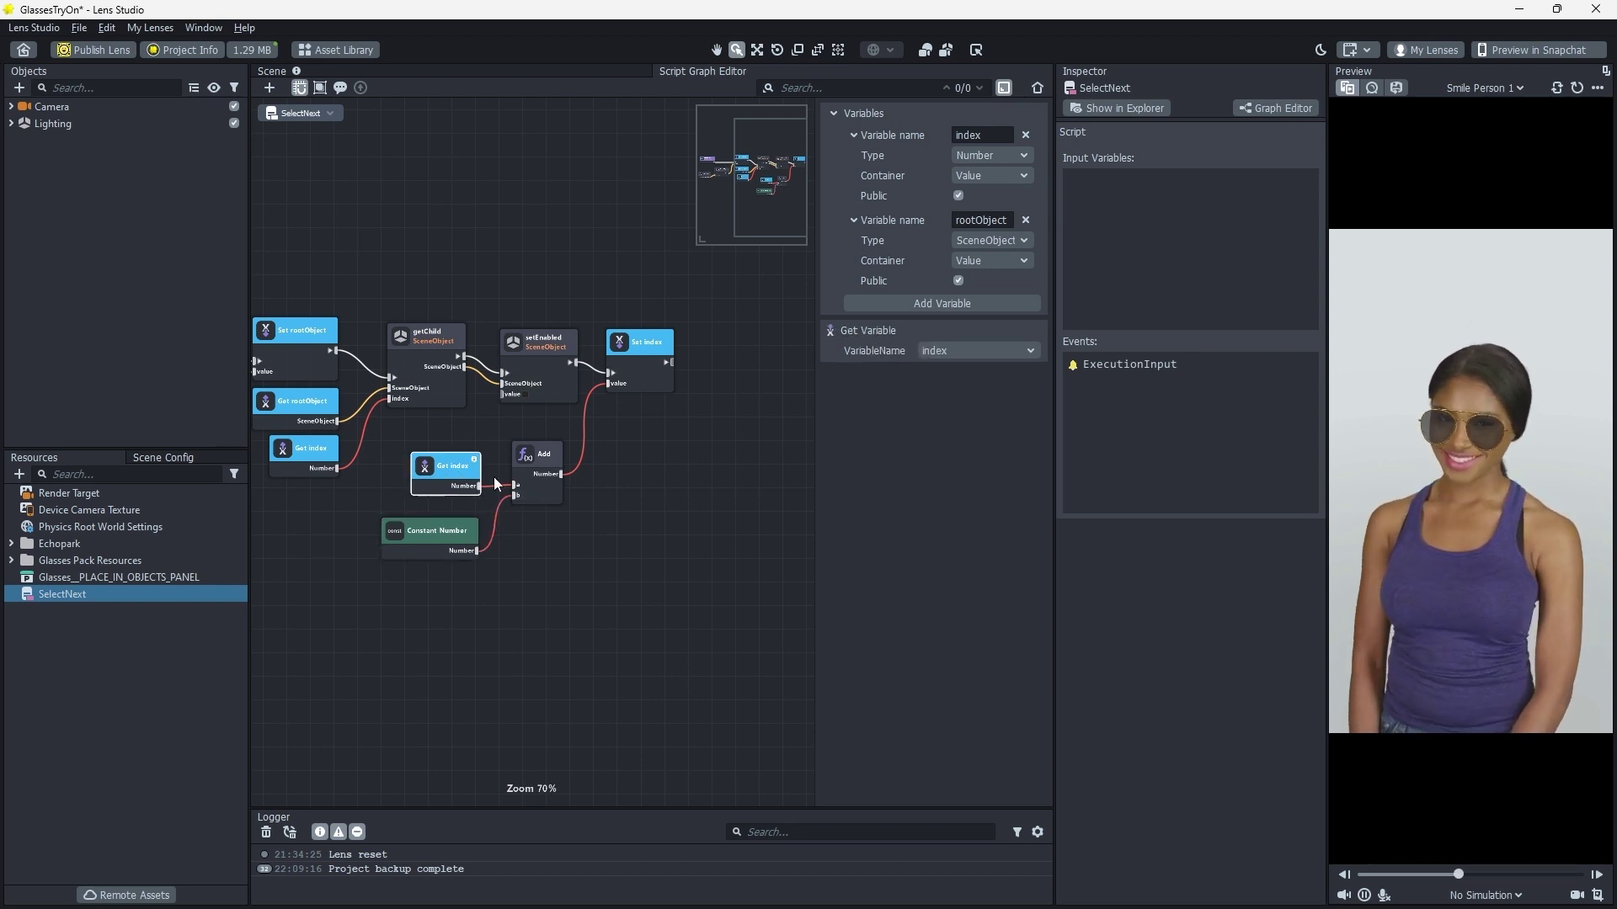
{"action": "left_click", "coordinate": [539, 457]}
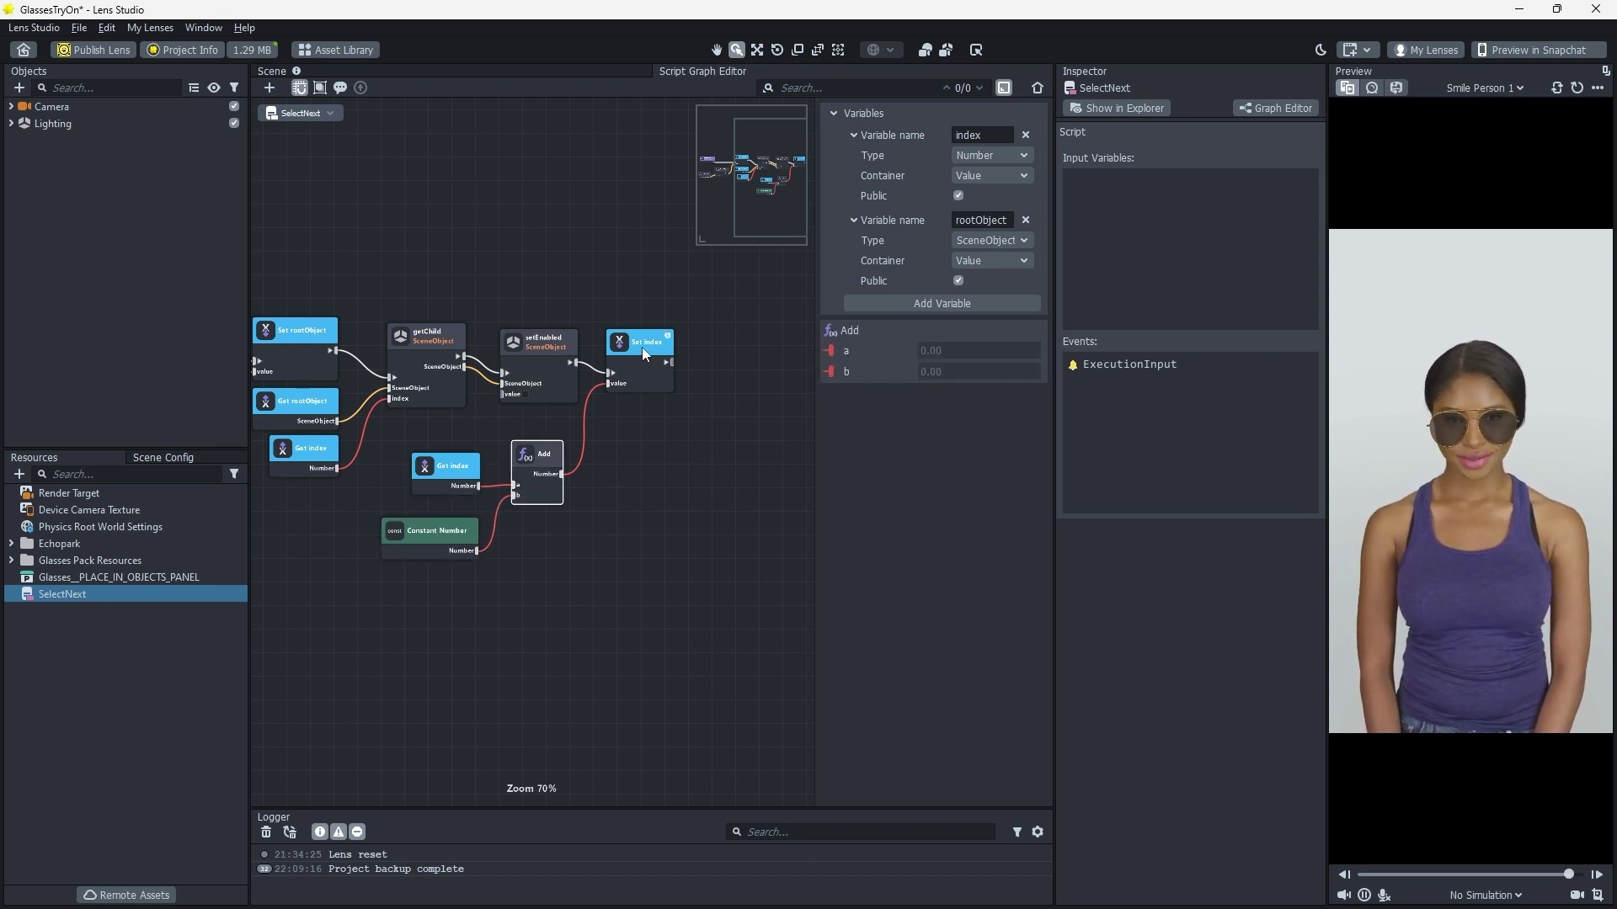
{"action": "left_click", "coordinate": [641, 374]}
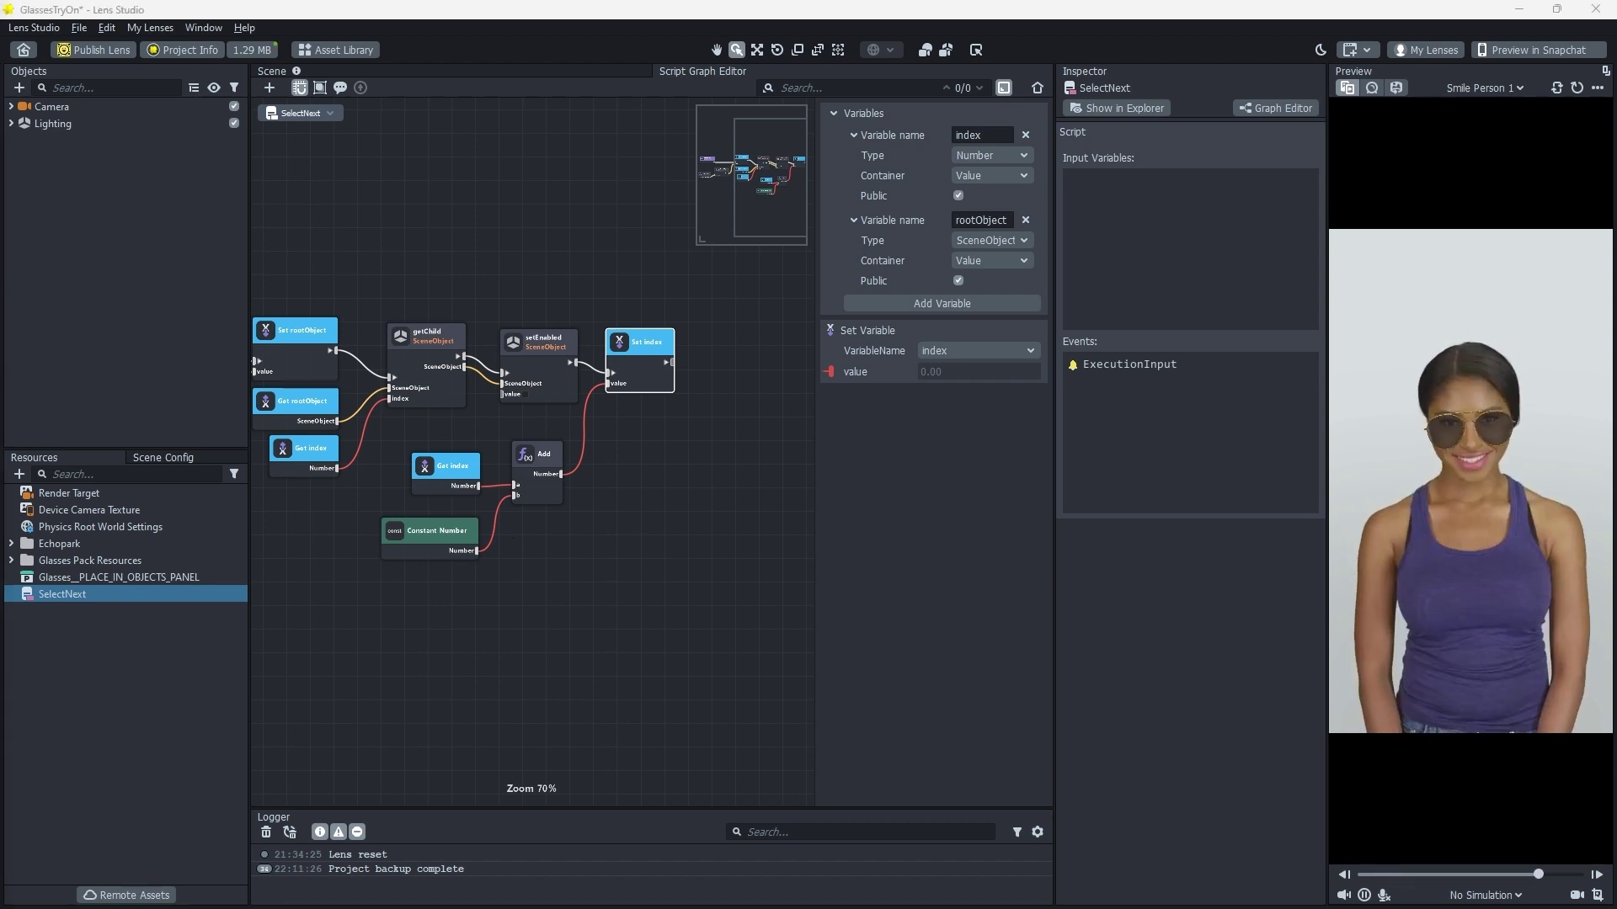
{"action": "left_click", "coordinate": [593, 13]}
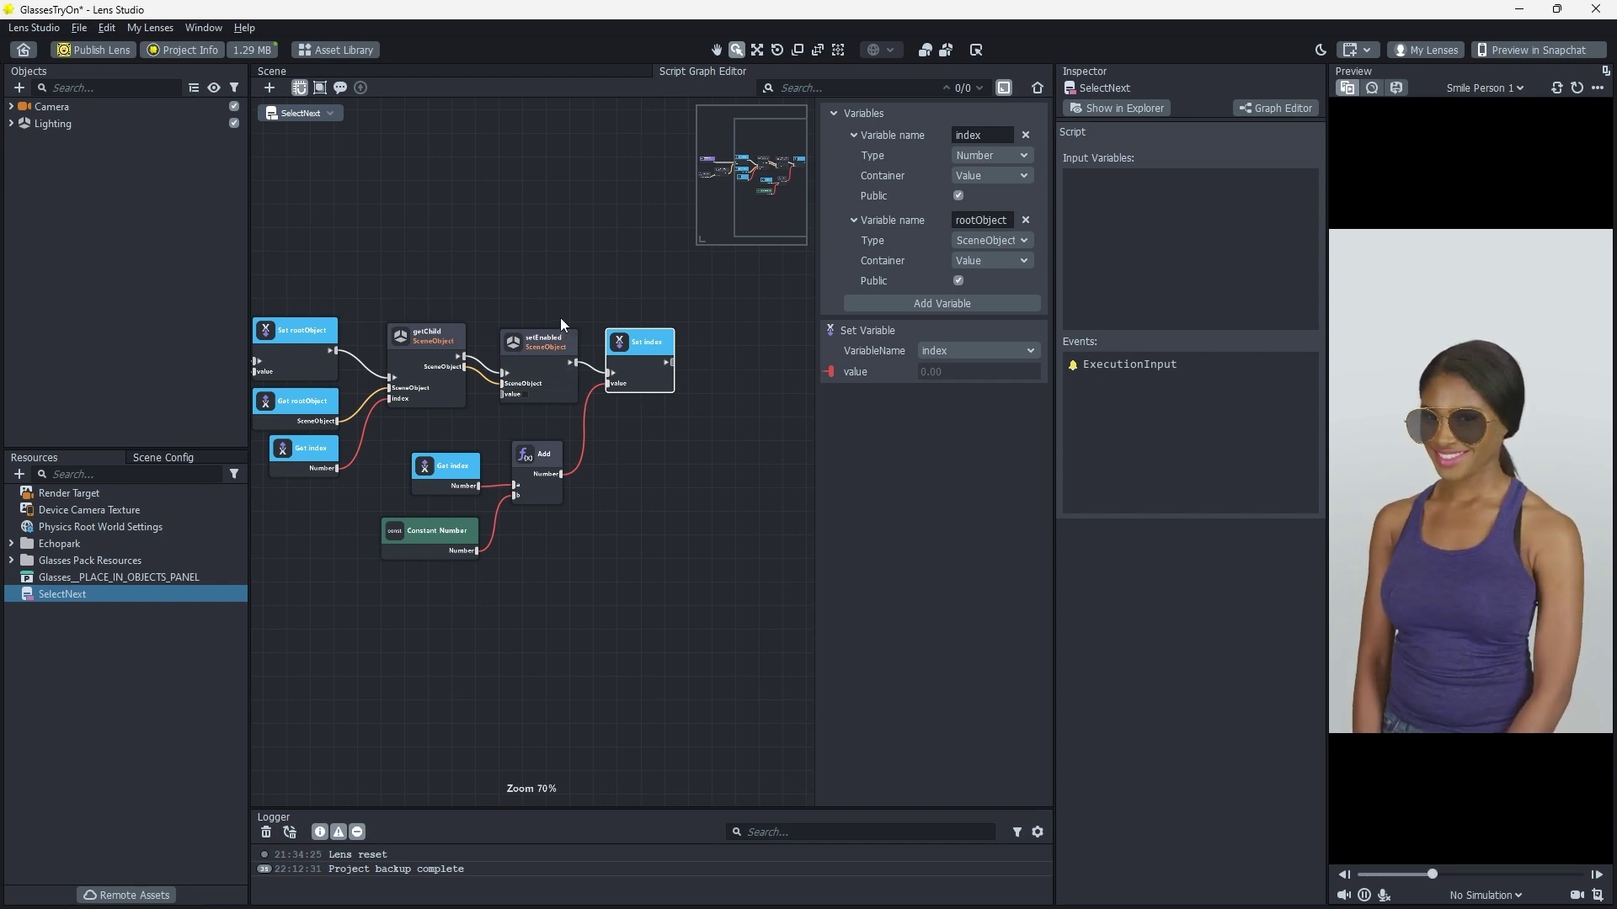
Add a less-than (<) node and connect a new Get Variable node for index to its input a
{"action": "left_click", "coordinate": [269, 88]}
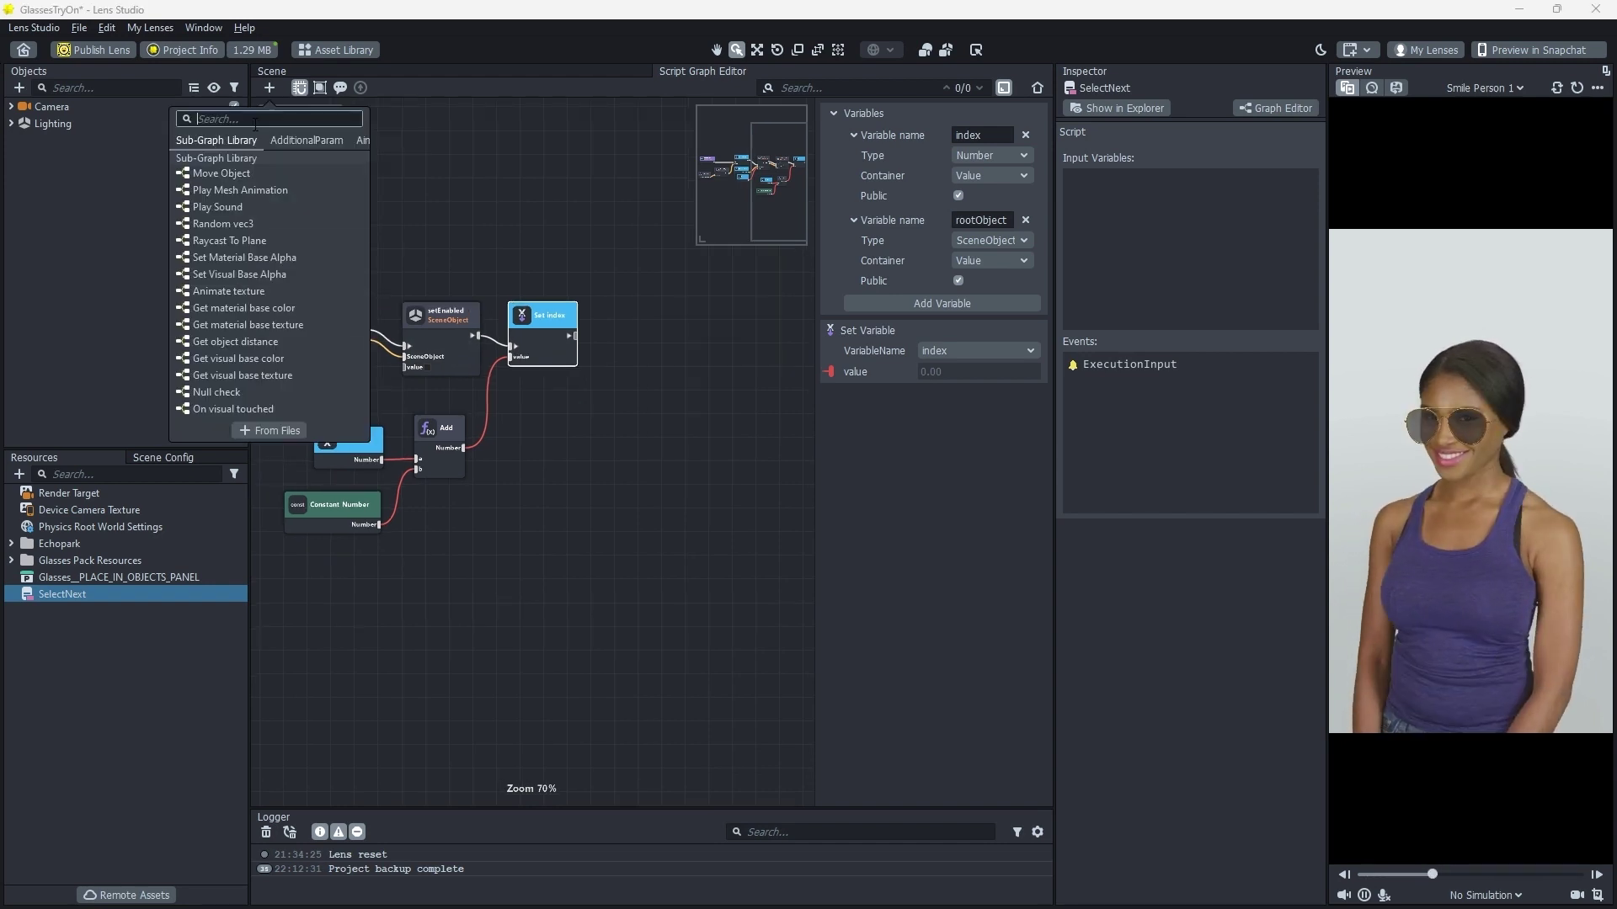
{"action": "type", "text": "less"}
{"action": "left_click", "coordinate": [232, 199]}
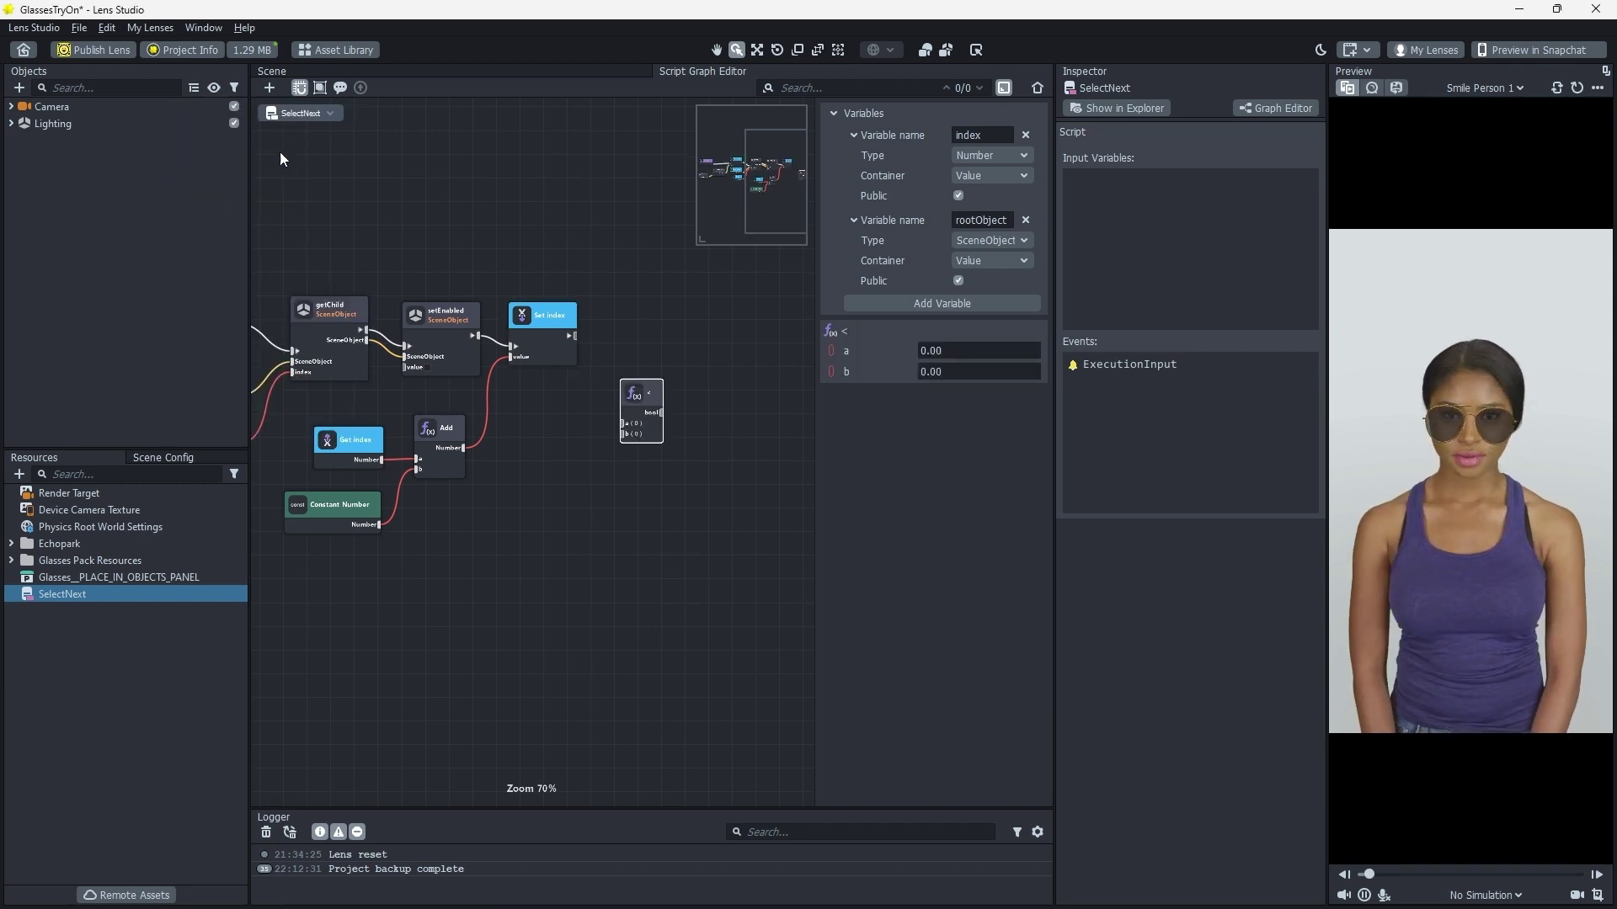
{"action": "left_click", "coordinate": [267, 92]}
{"action": "type", "text": "GetVar"}
{"action": "key", "text": "Down"}
{"action": "key", "text": "Return"}
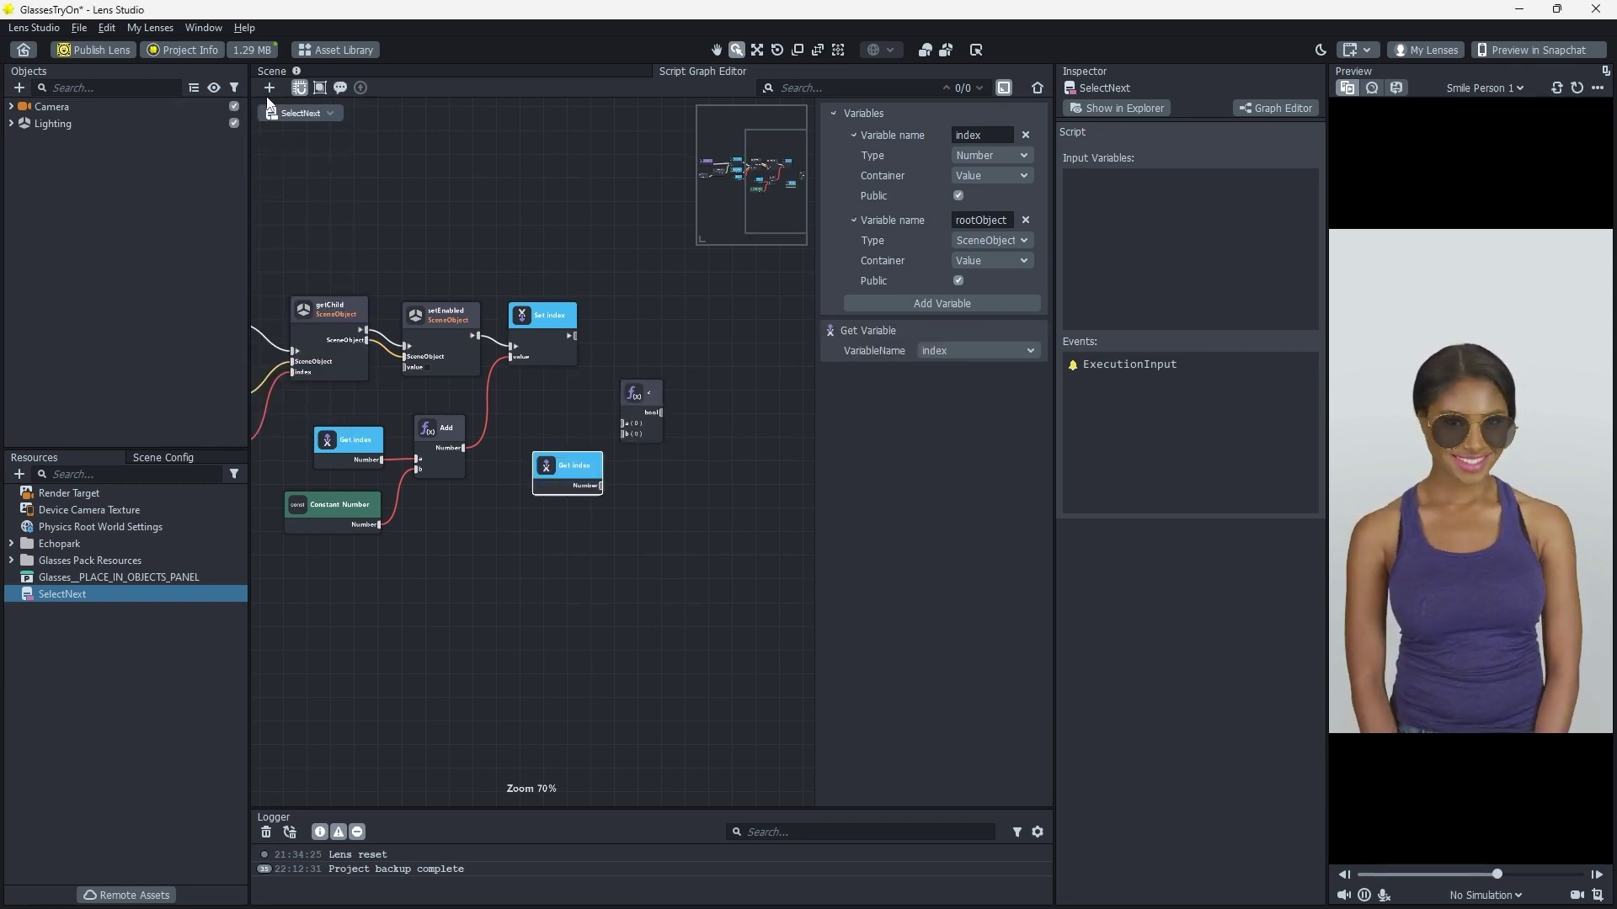
{"action": "left_click_drag", "start_coordinate": [600, 486], "coordinate": [622, 424]}
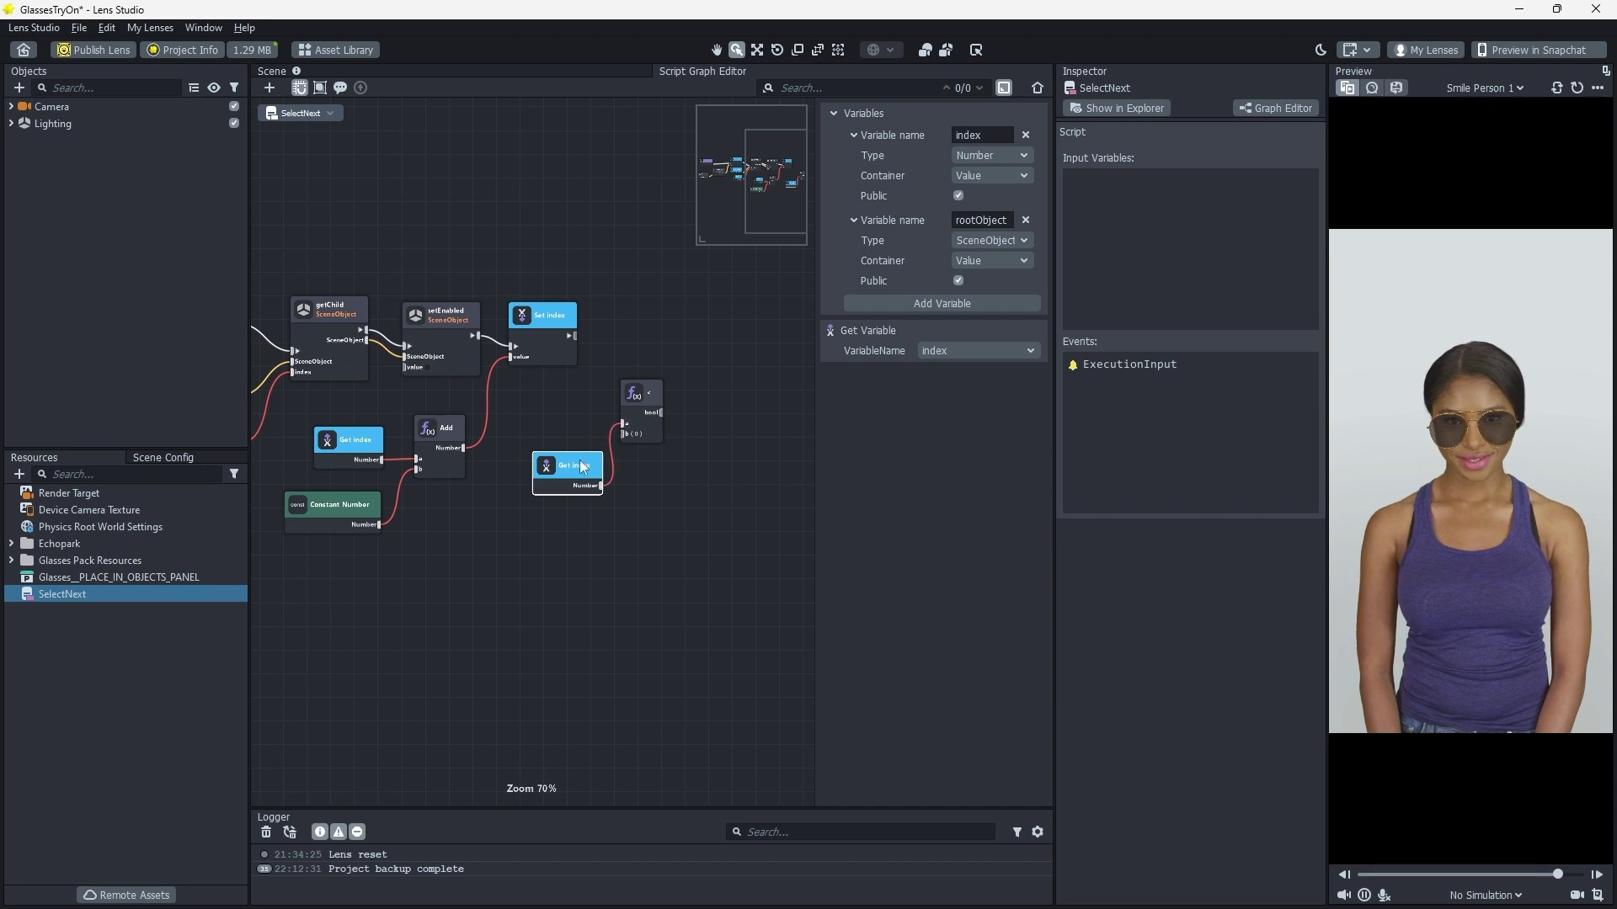
Add another Get Variable node, set it to rootObject and place it below the Constant Number node
{"action": "left_click", "coordinate": [269, 88]}
{"action": "type", "text": "GetVar"}
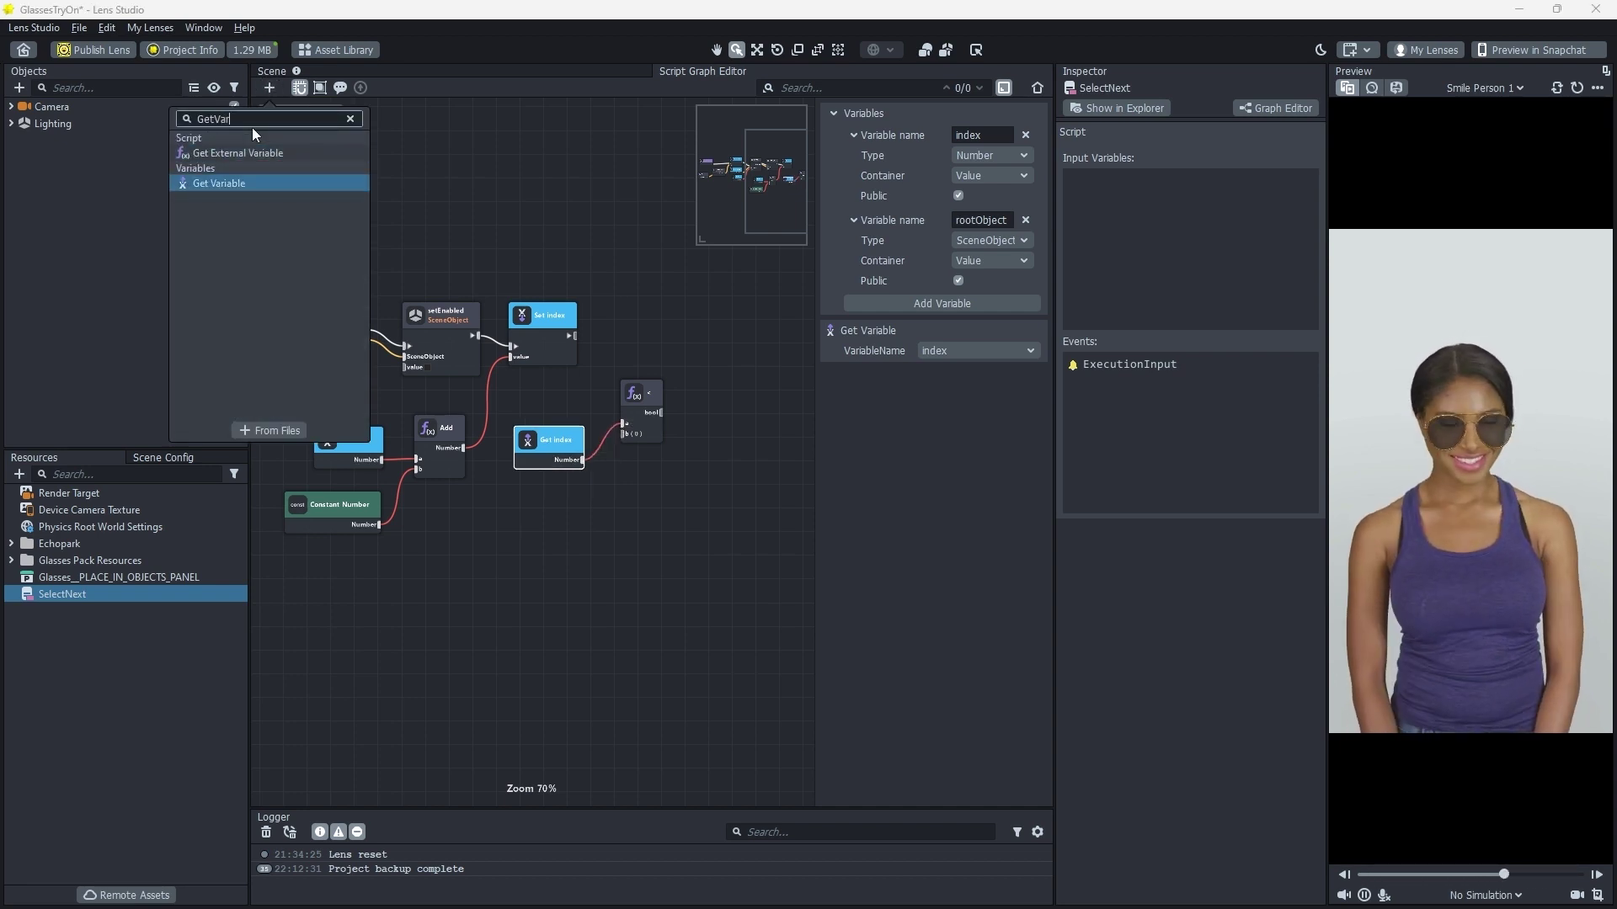
{"action": "key", "text": "Return"}
{"action": "left_click", "coordinate": [966, 349]}
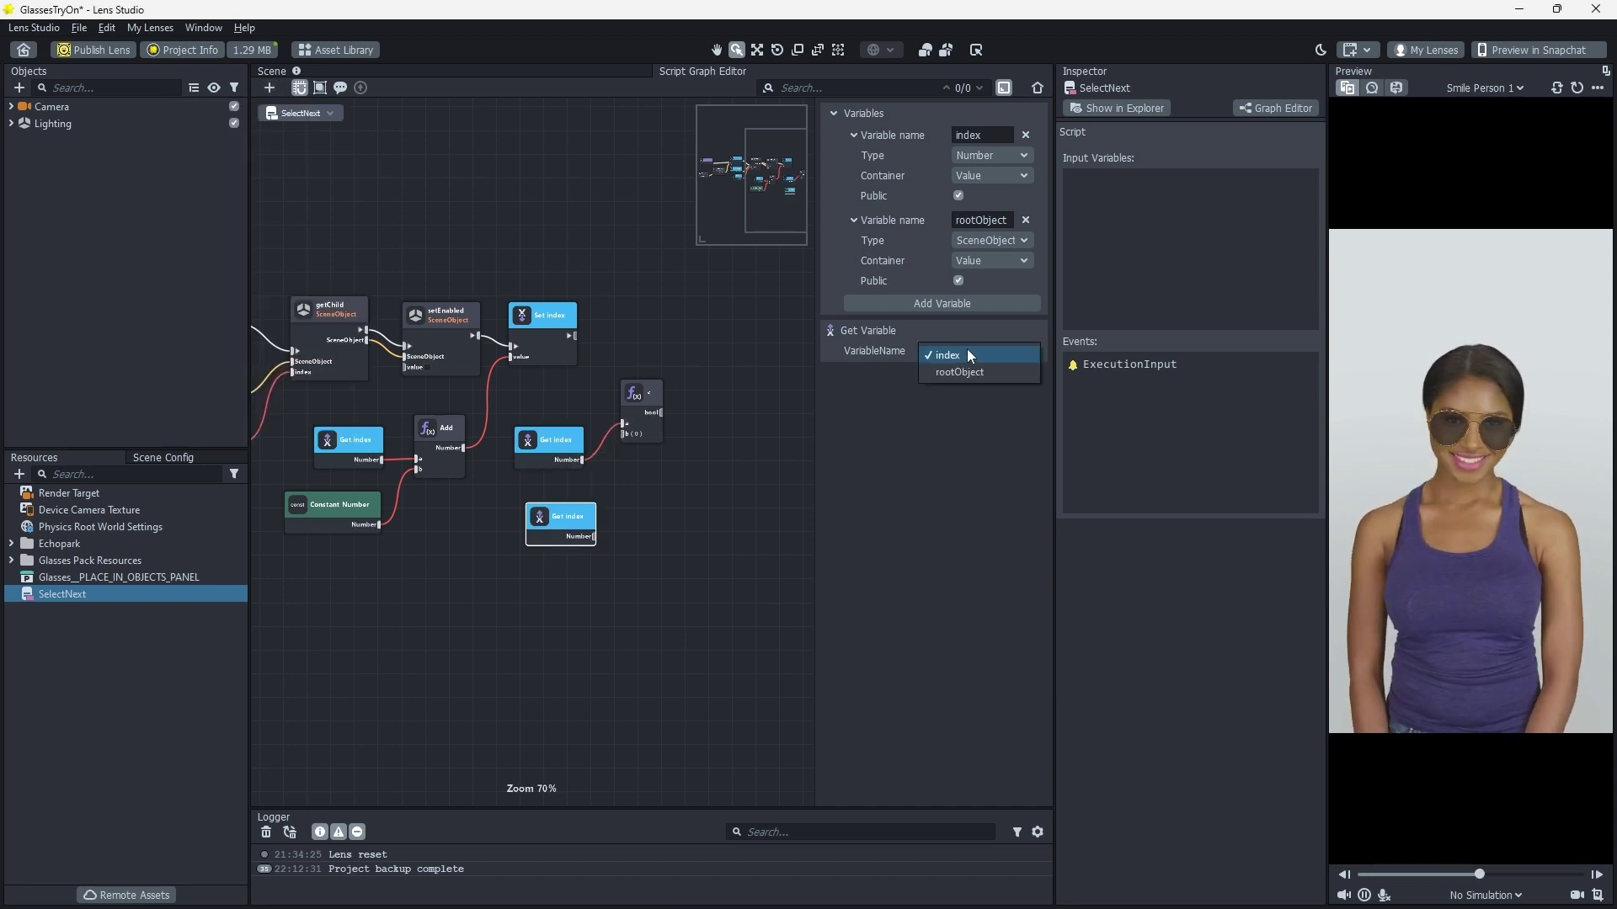
{"action": "left_click", "coordinate": [947, 371]}
{"action": "left_click_drag", "start_coordinate": [554, 527], "coordinate": [391, 575]}
{"action": "left_click_drag", "start_coordinate": [389, 569], "coordinate": [419, 563]}
Add a getChildrenCount node, wiring Get rootObject into it and its Number output to input b of the less-than node
{"action": "left_click", "coordinate": [270, 88]}
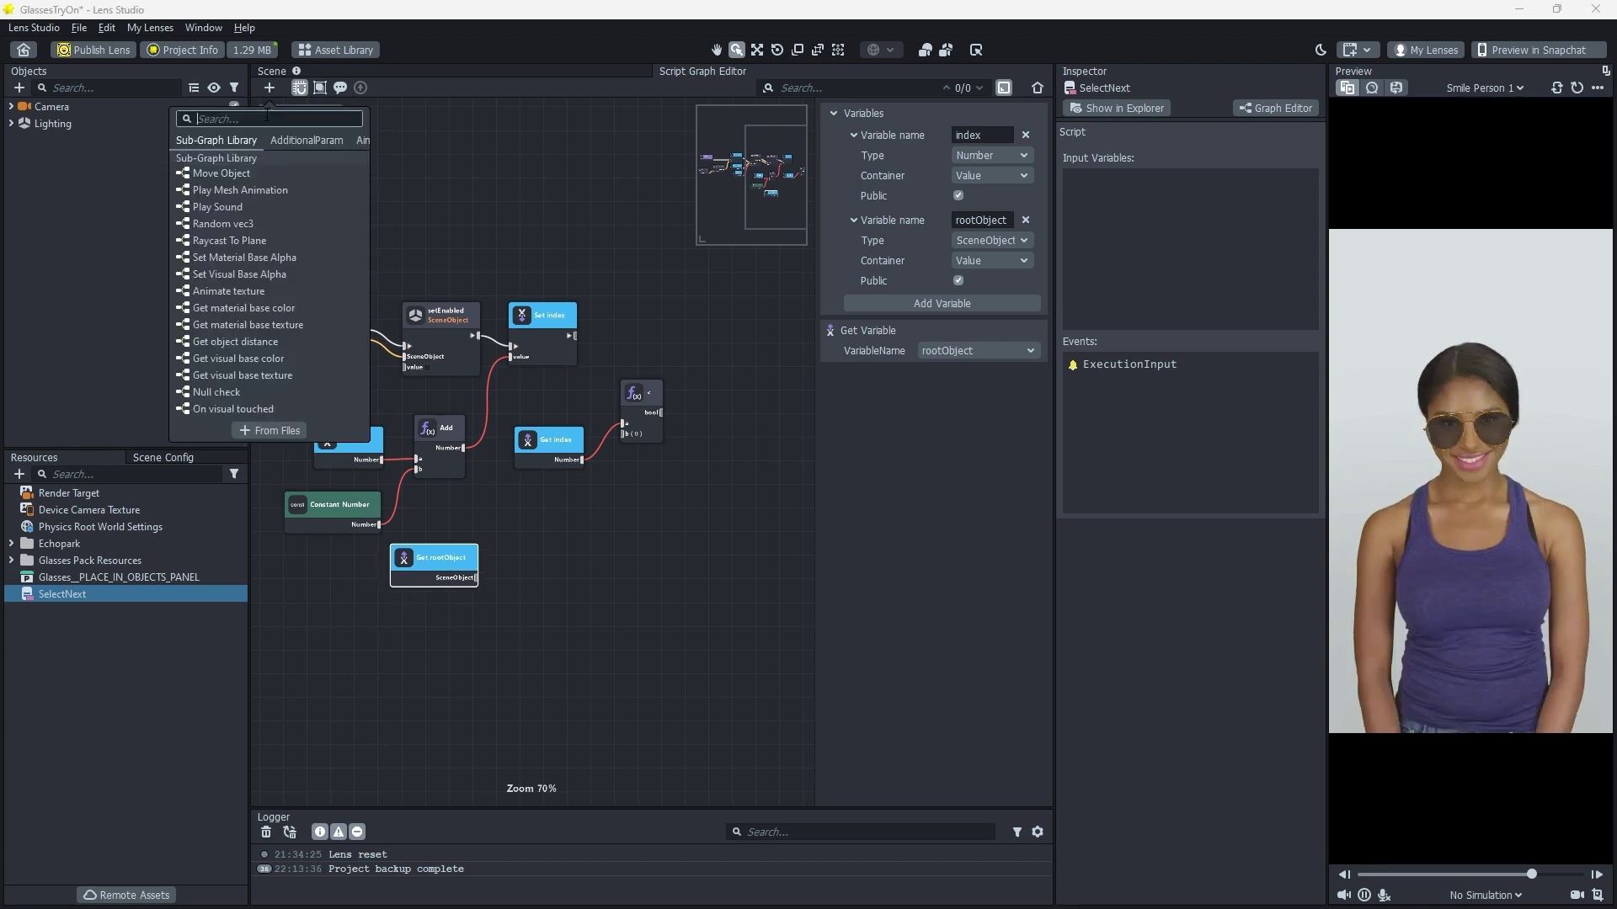
{"action": "type", "text": "getChild"}
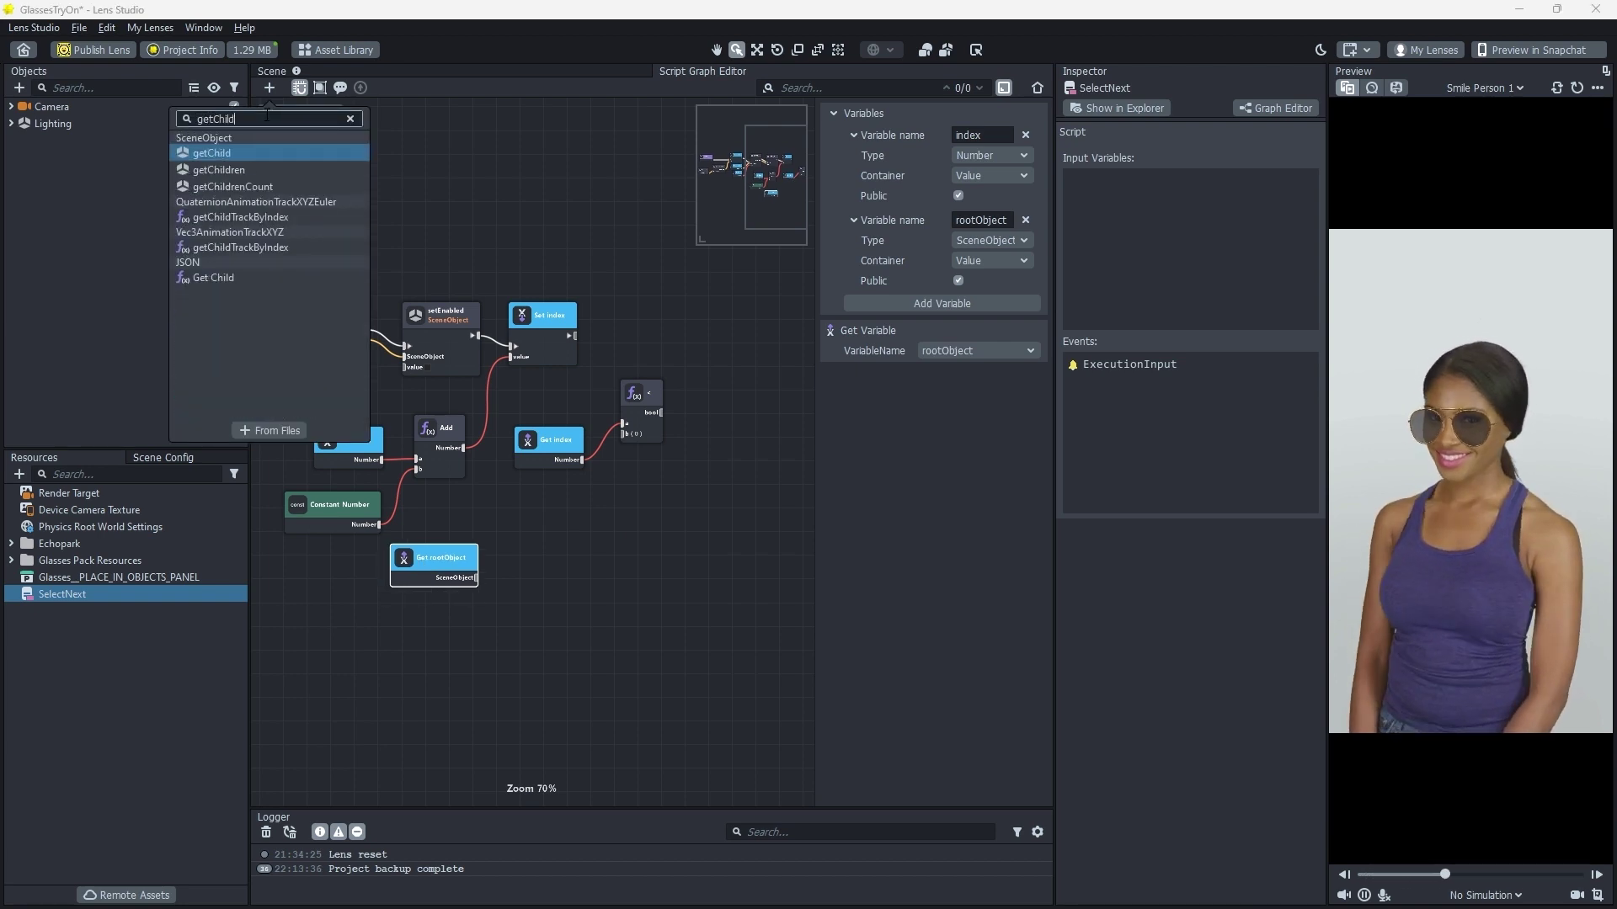
{"action": "left_click", "coordinate": [226, 187]}
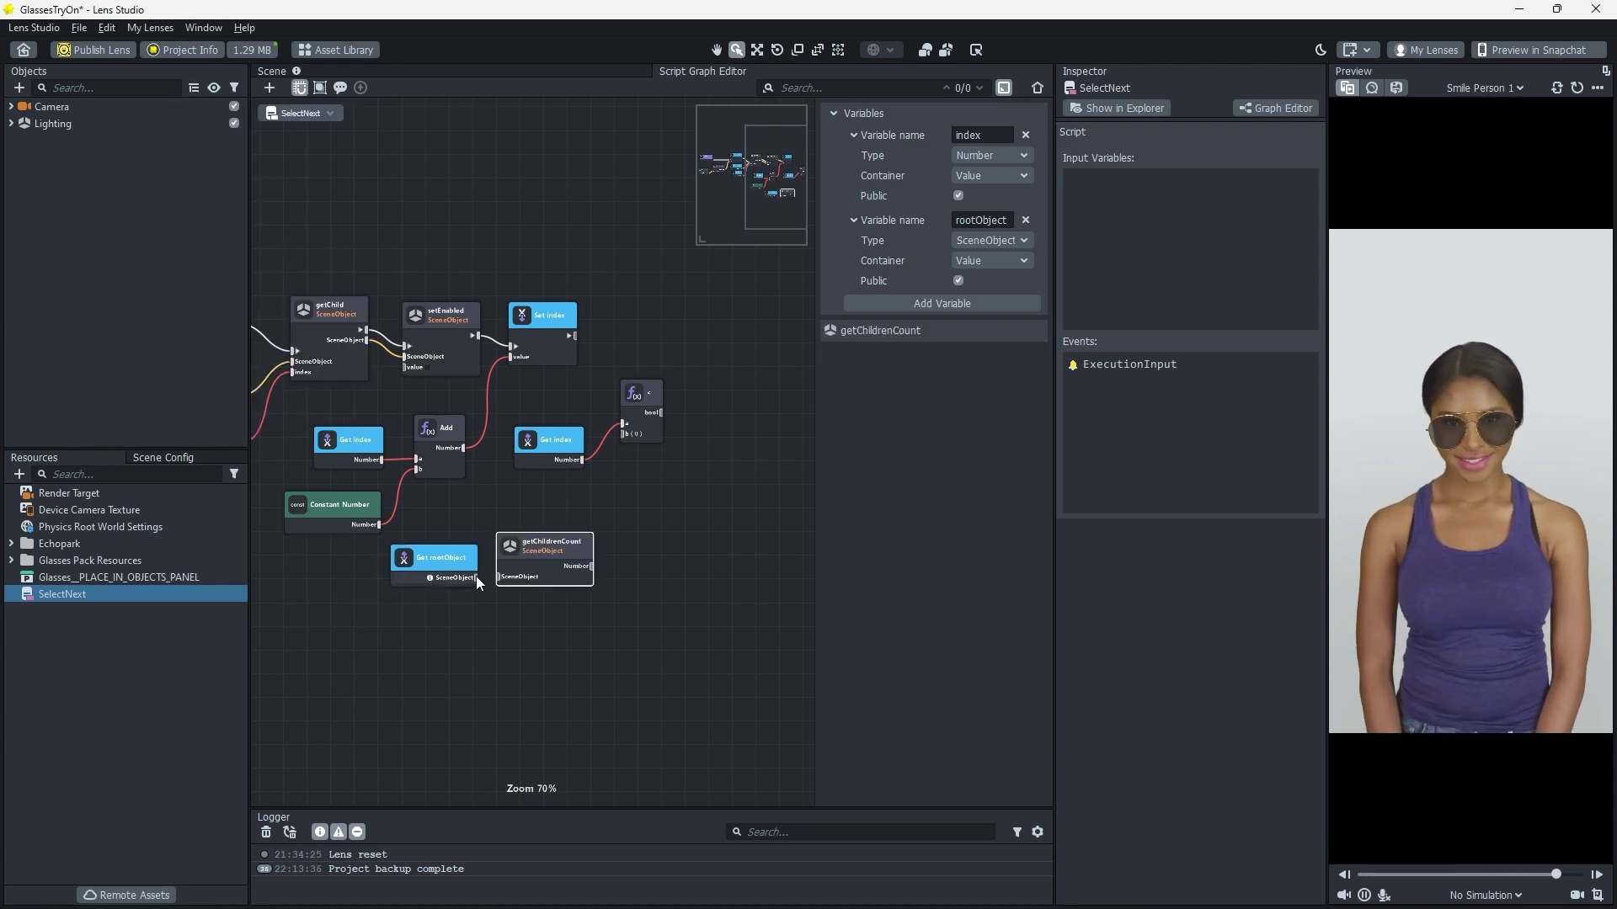
{"action": "left_click_drag", "start_coordinate": [476, 578], "coordinate": [544, 420]}
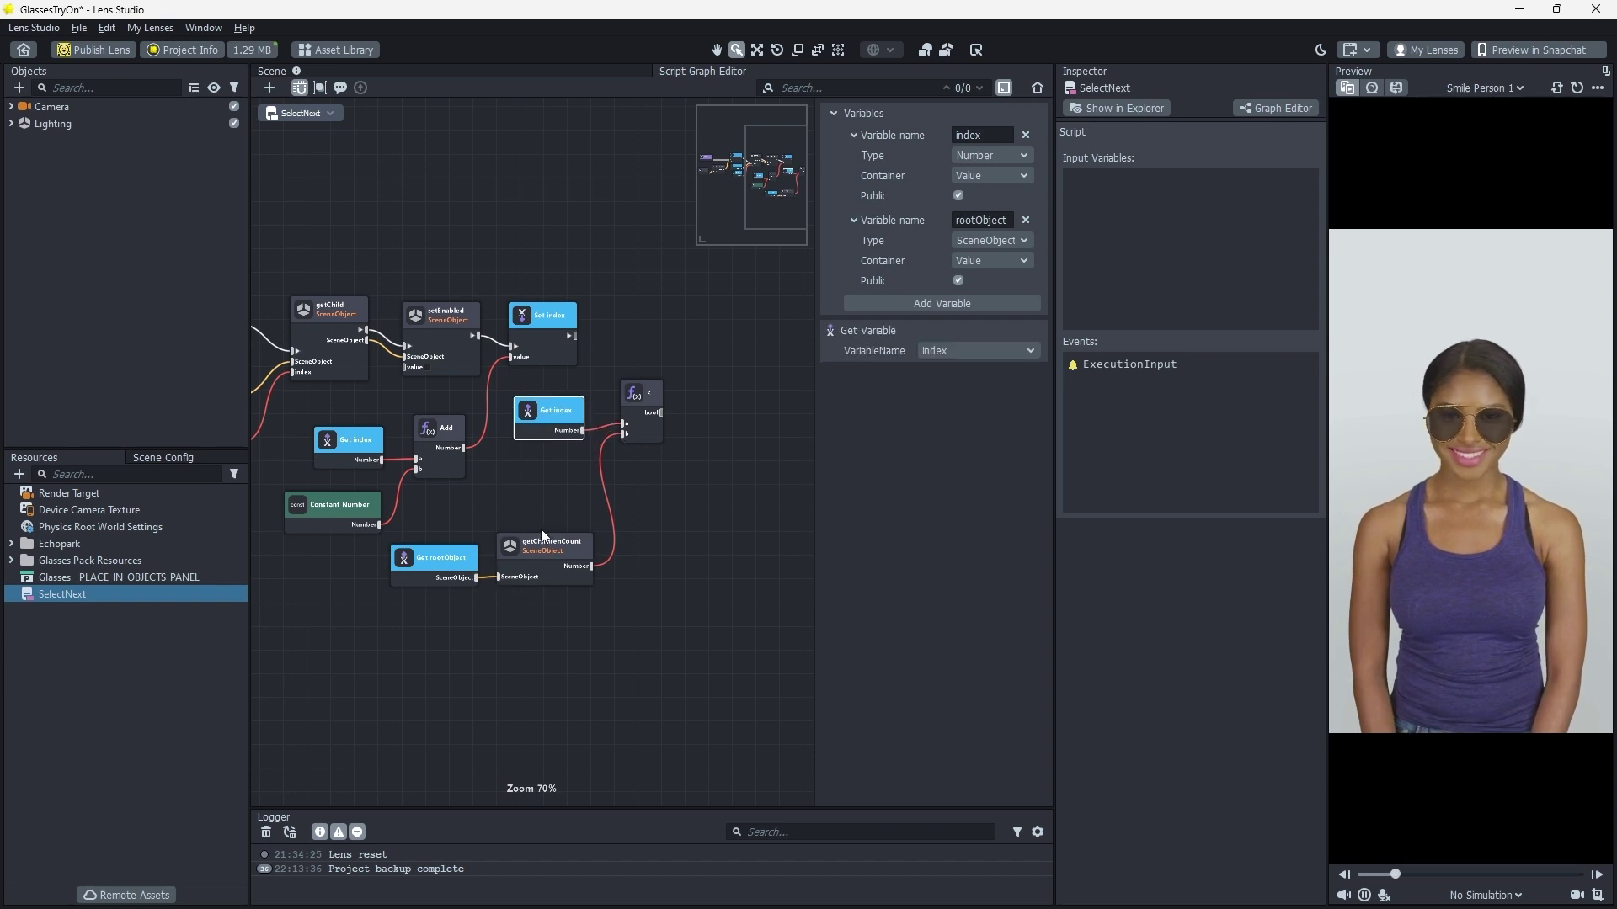
{"action": "left_click_drag", "start_coordinate": [543, 535], "coordinate": [531, 488]}
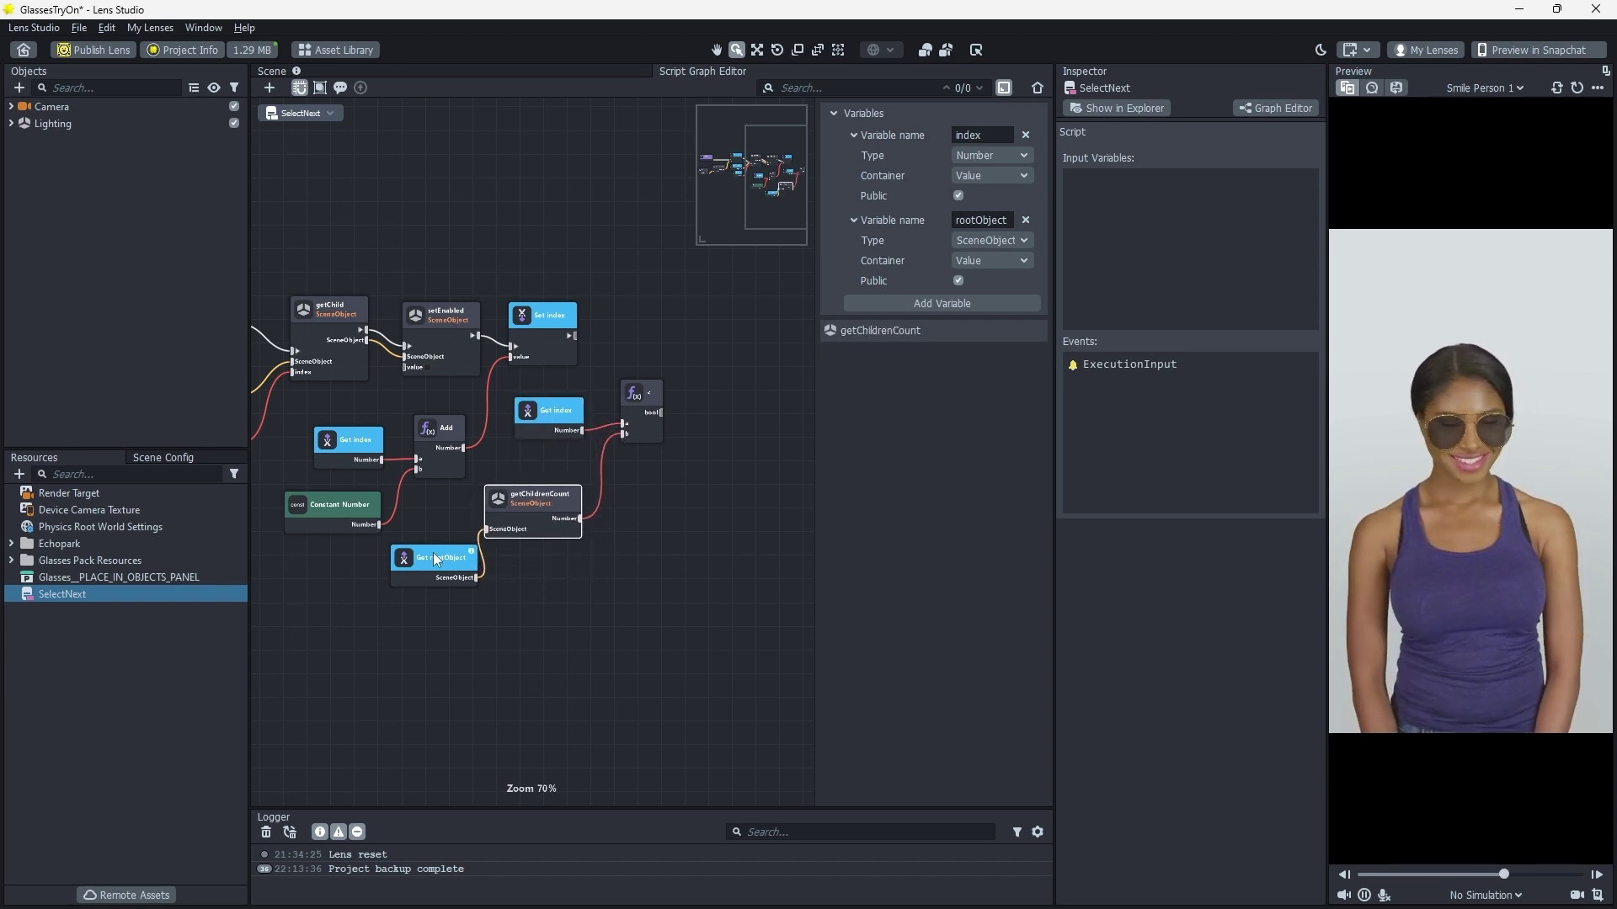
{"action": "left_click_drag", "start_coordinate": [436, 559], "coordinate": [423, 565]}
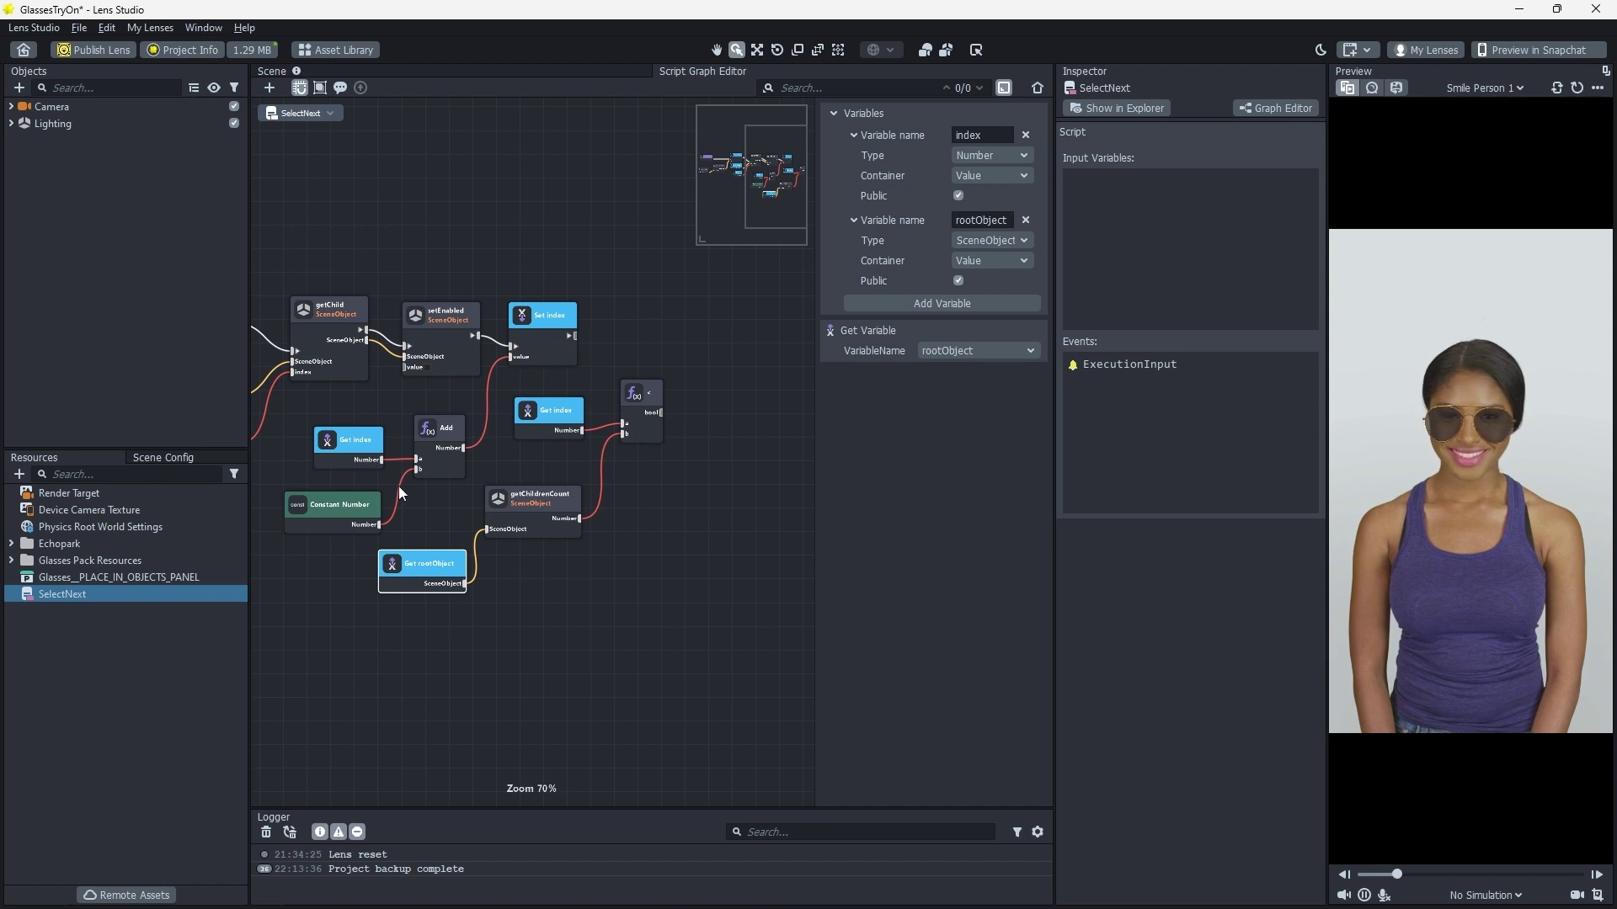
Add an If node and connect Set index's execution output and the less-than node's bool output to its execution and condition inputs
{"action": "left_click", "coordinate": [270, 88]}
{"action": "type", "text": "if"}
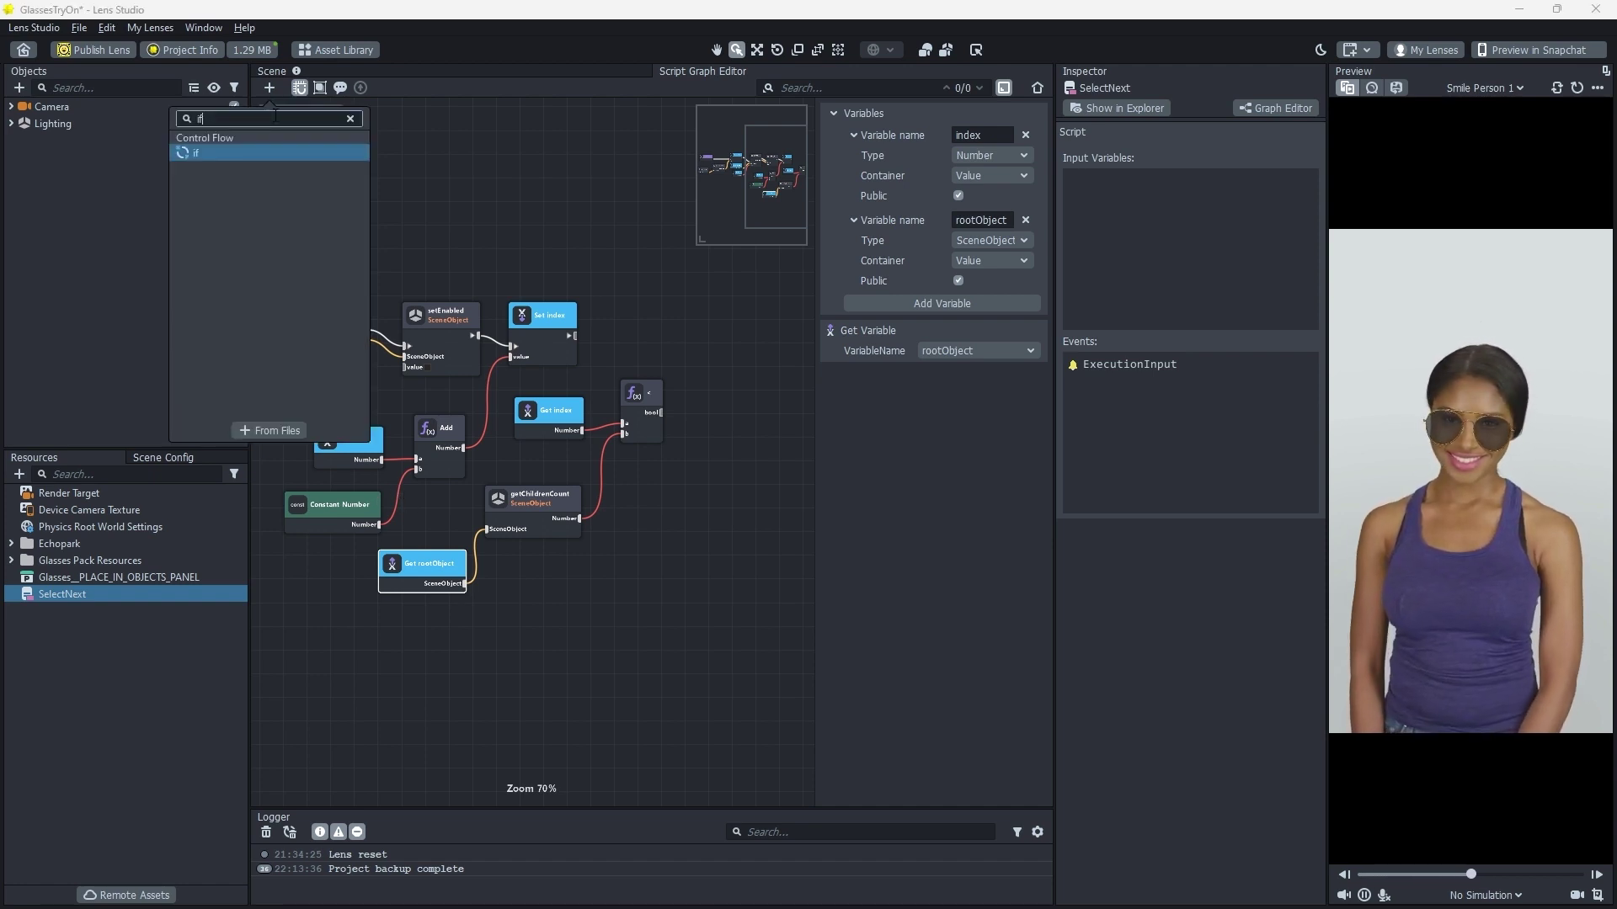
{"action": "key", "text": "Return"}
{"action": "middle_click_drag", "start_coordinate": [632, 323], "coordinate": [421, 369]}
{"action": "left_click_drag", "start_coordinate": [349, 511], "coordinate": [514, 360]}
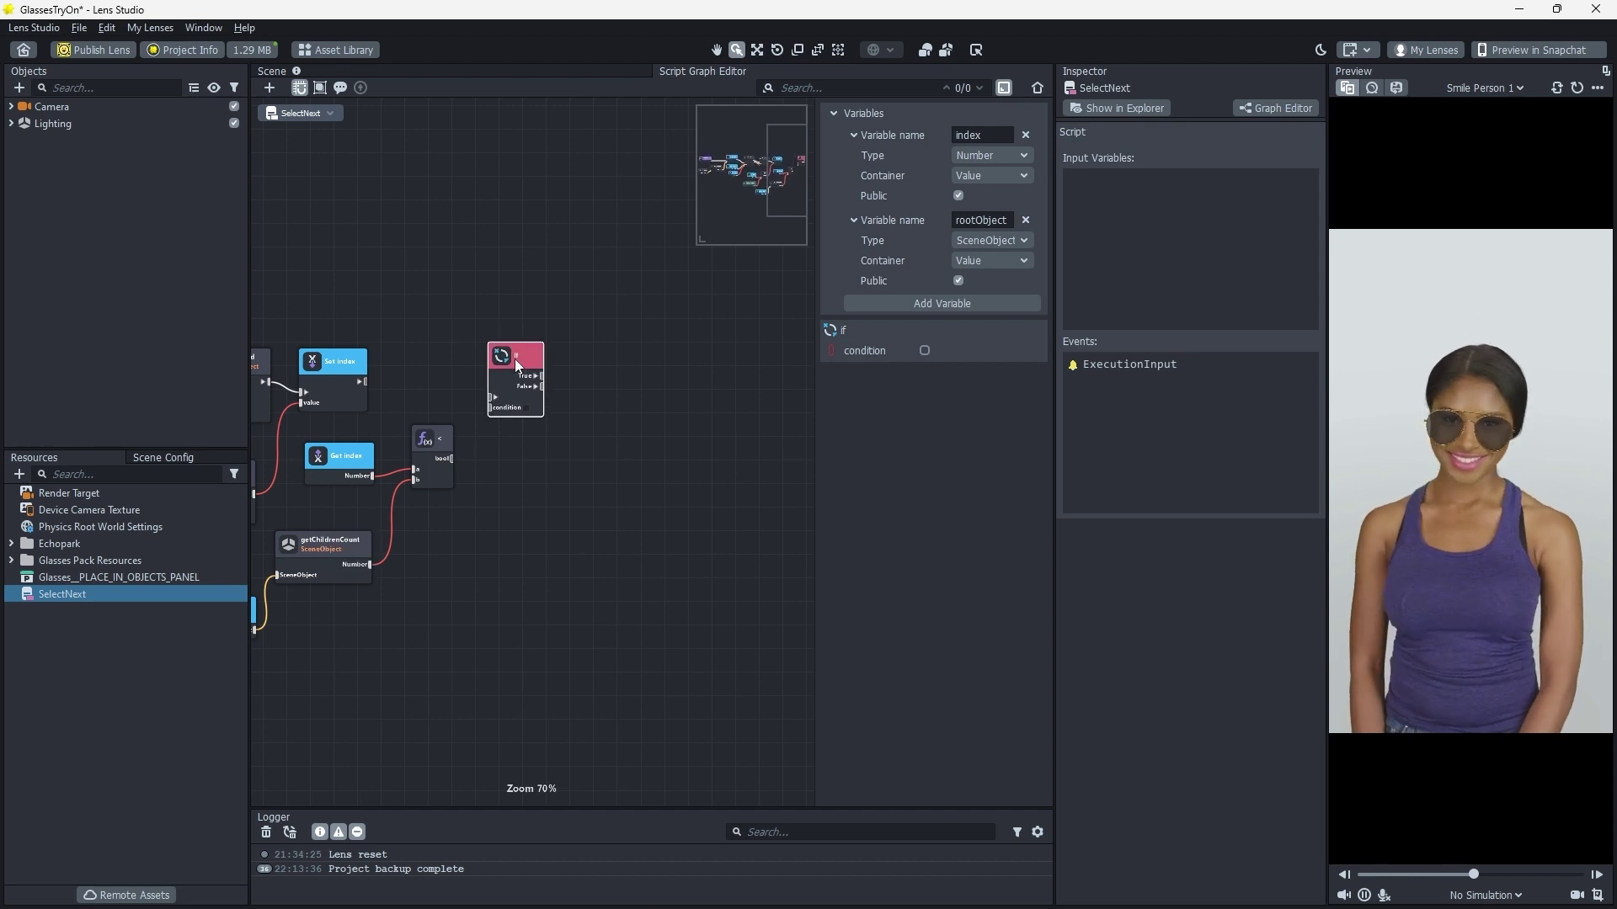
{"action": "scroll", "coordinate": [422, 367], "scroll_direction": "up", "scroll_amount": 2}
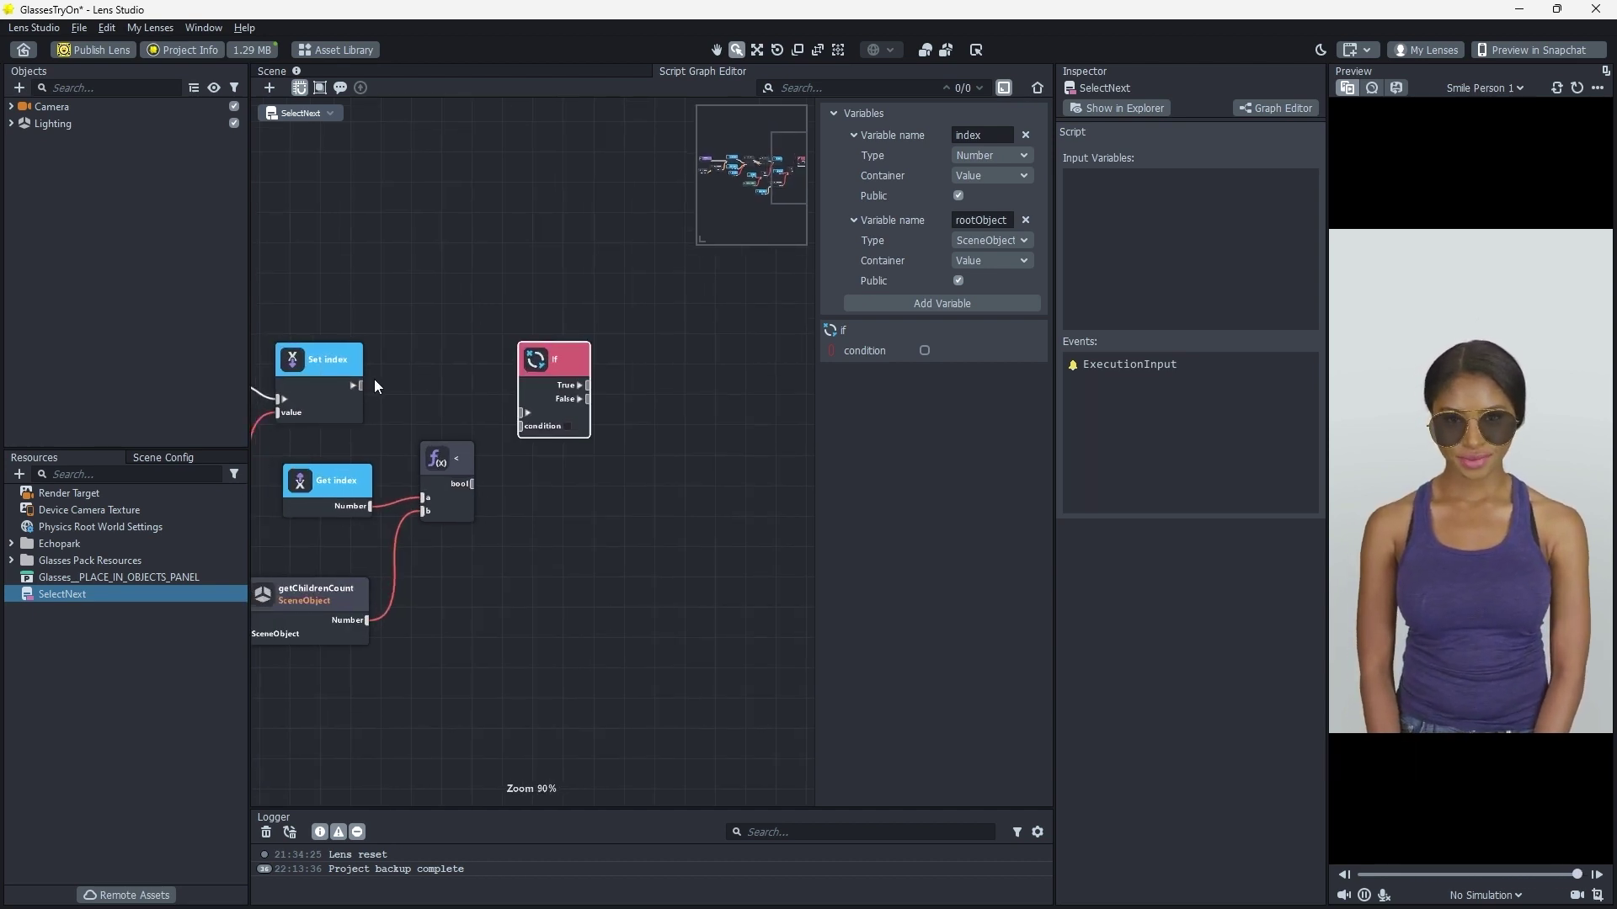
{"action": "left_click_drag", "start_coordinate": [362, 385], "coordinate": [524, 412]}
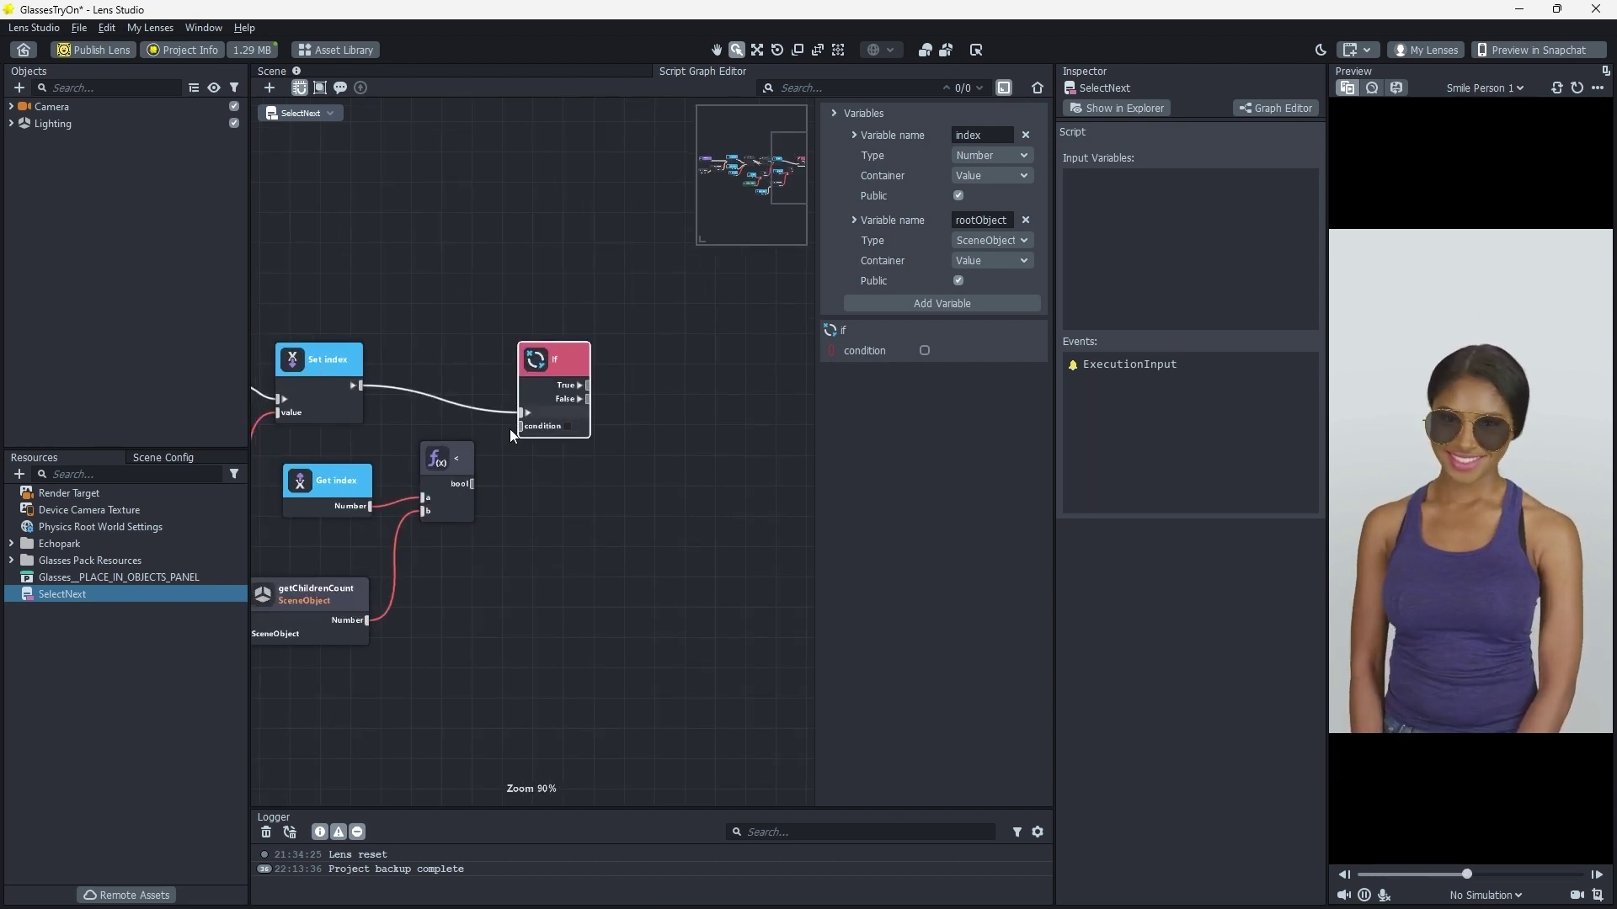
{"action": "left_click_drag", "start_coordinate": [473, 485], "coordinate": [521, 427]}
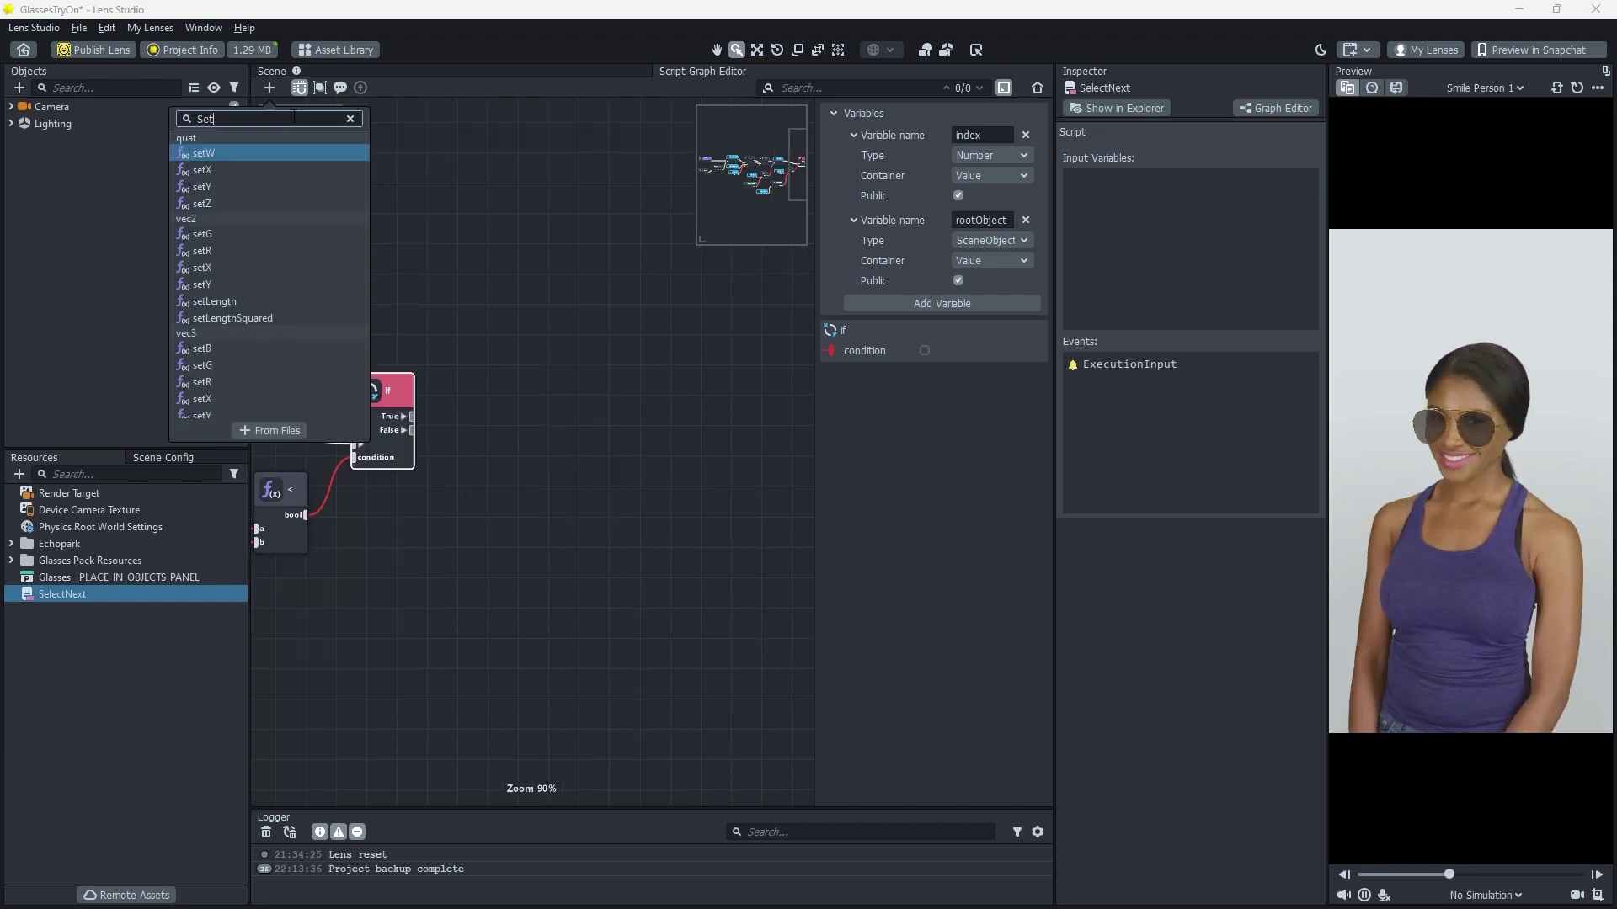
Add a Set Variable node for index and connect the If node's False output to it
{"action": "type", "text": "var"}
{"action": "key", "text": "Down"}
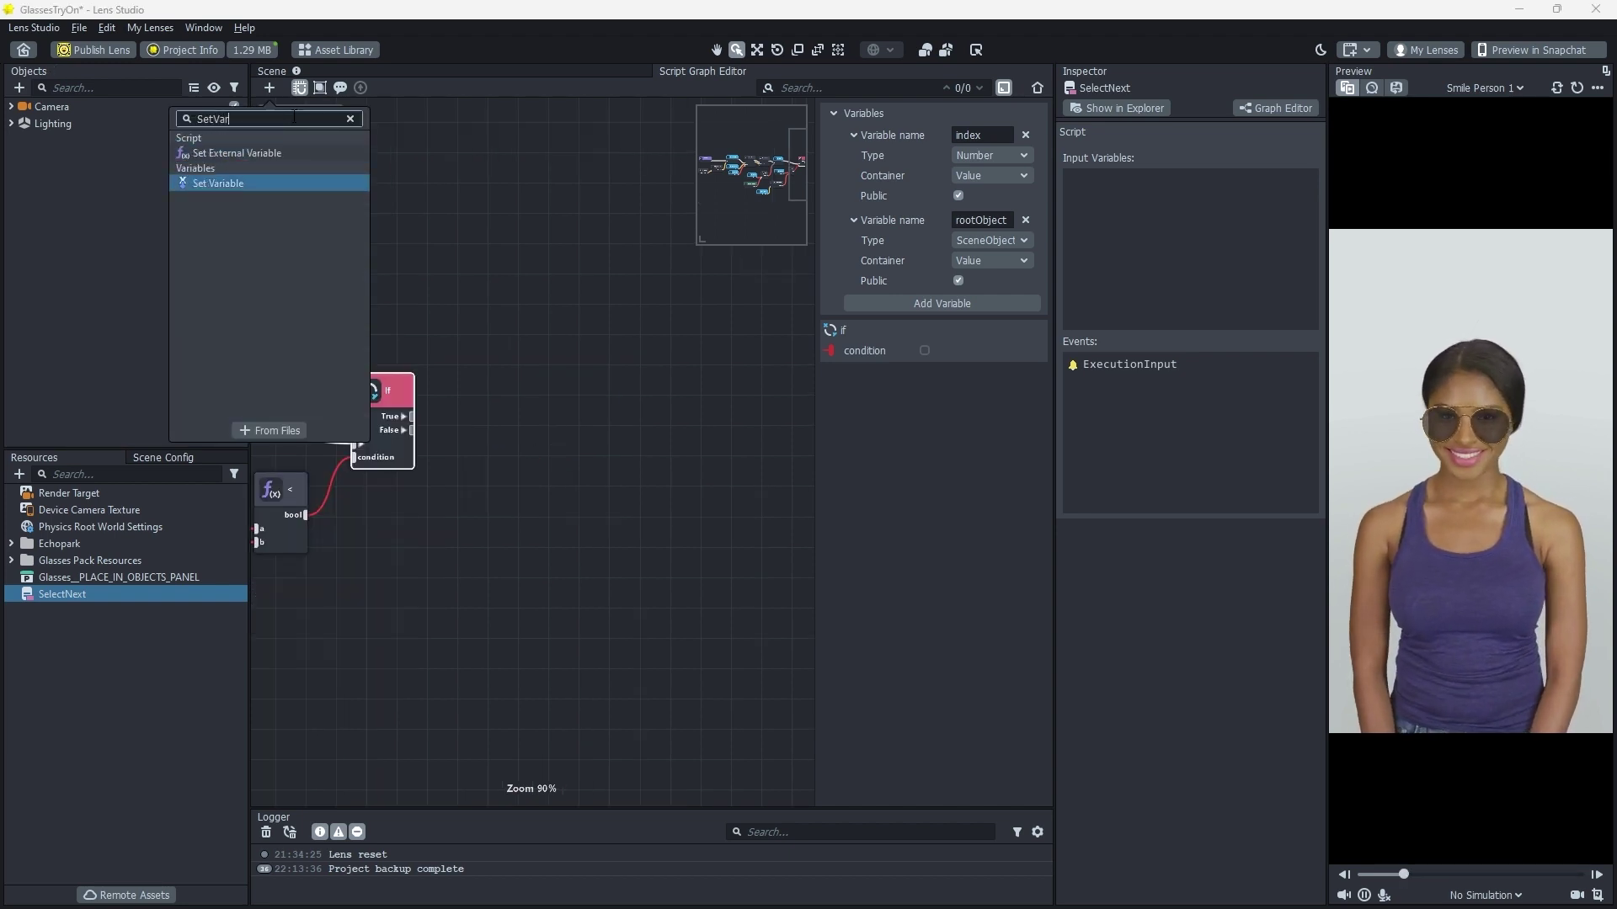
{"action": "key", "text": "Return"}
{"action": "left_click_drag", "start_coordinate": [410, 430], "coordinate": [513, 461]}
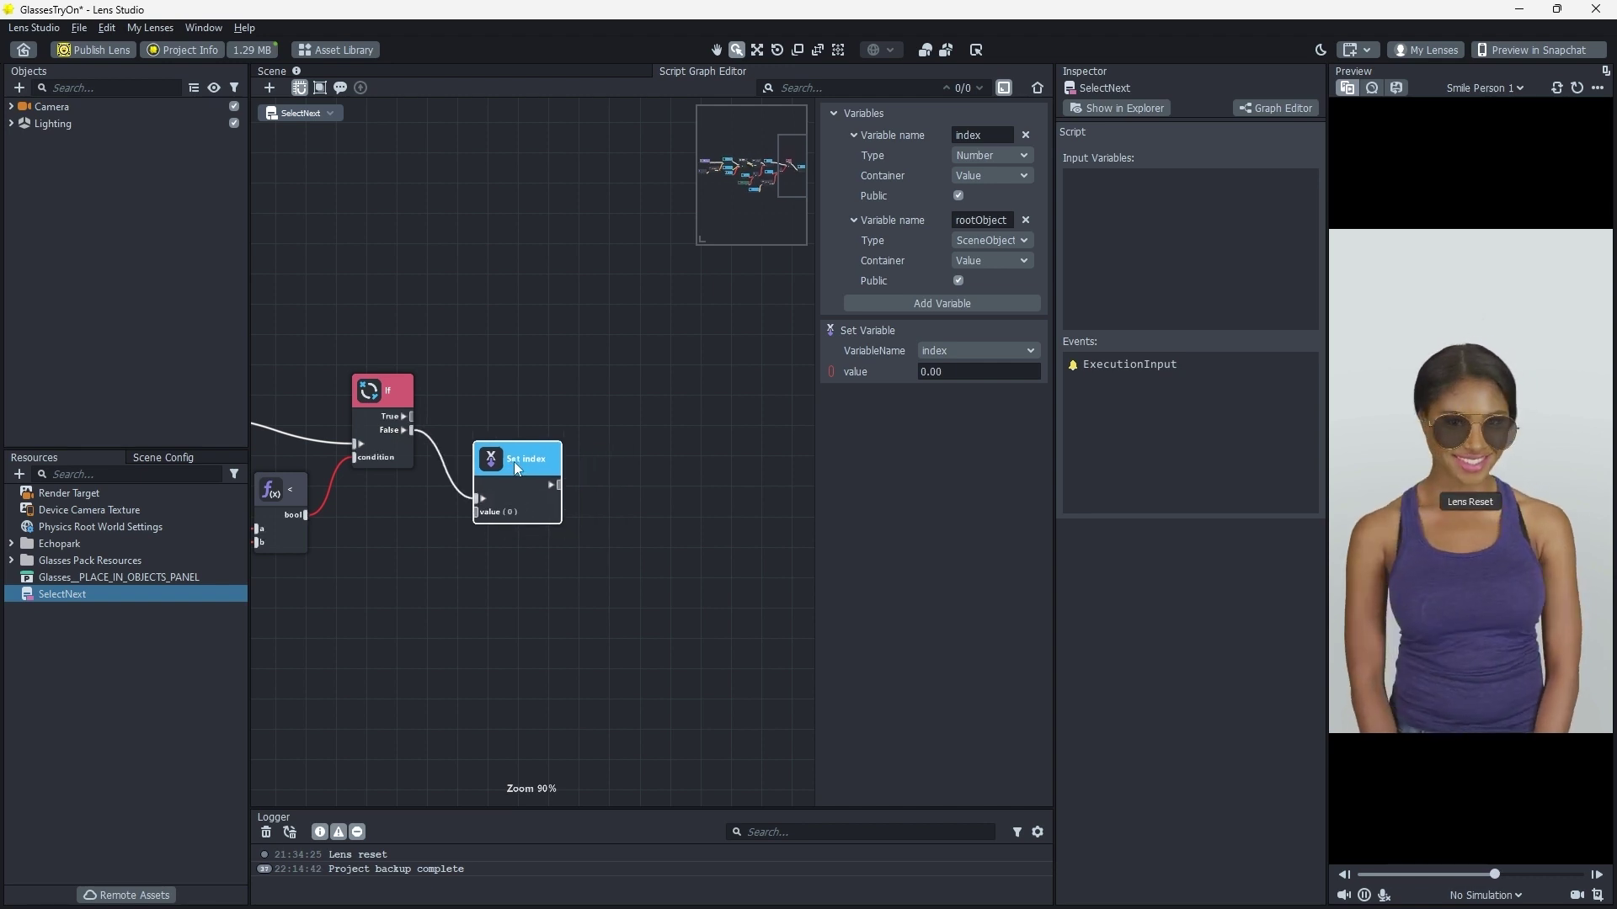
Add a Constant Number node with value 0 and connect it to the new Set index node's value input
{"action": "left_click", "coordinate": [269, 87]}
{"action": "type", "text": "Constant N"}
{"action": "key", "text": "Return"}
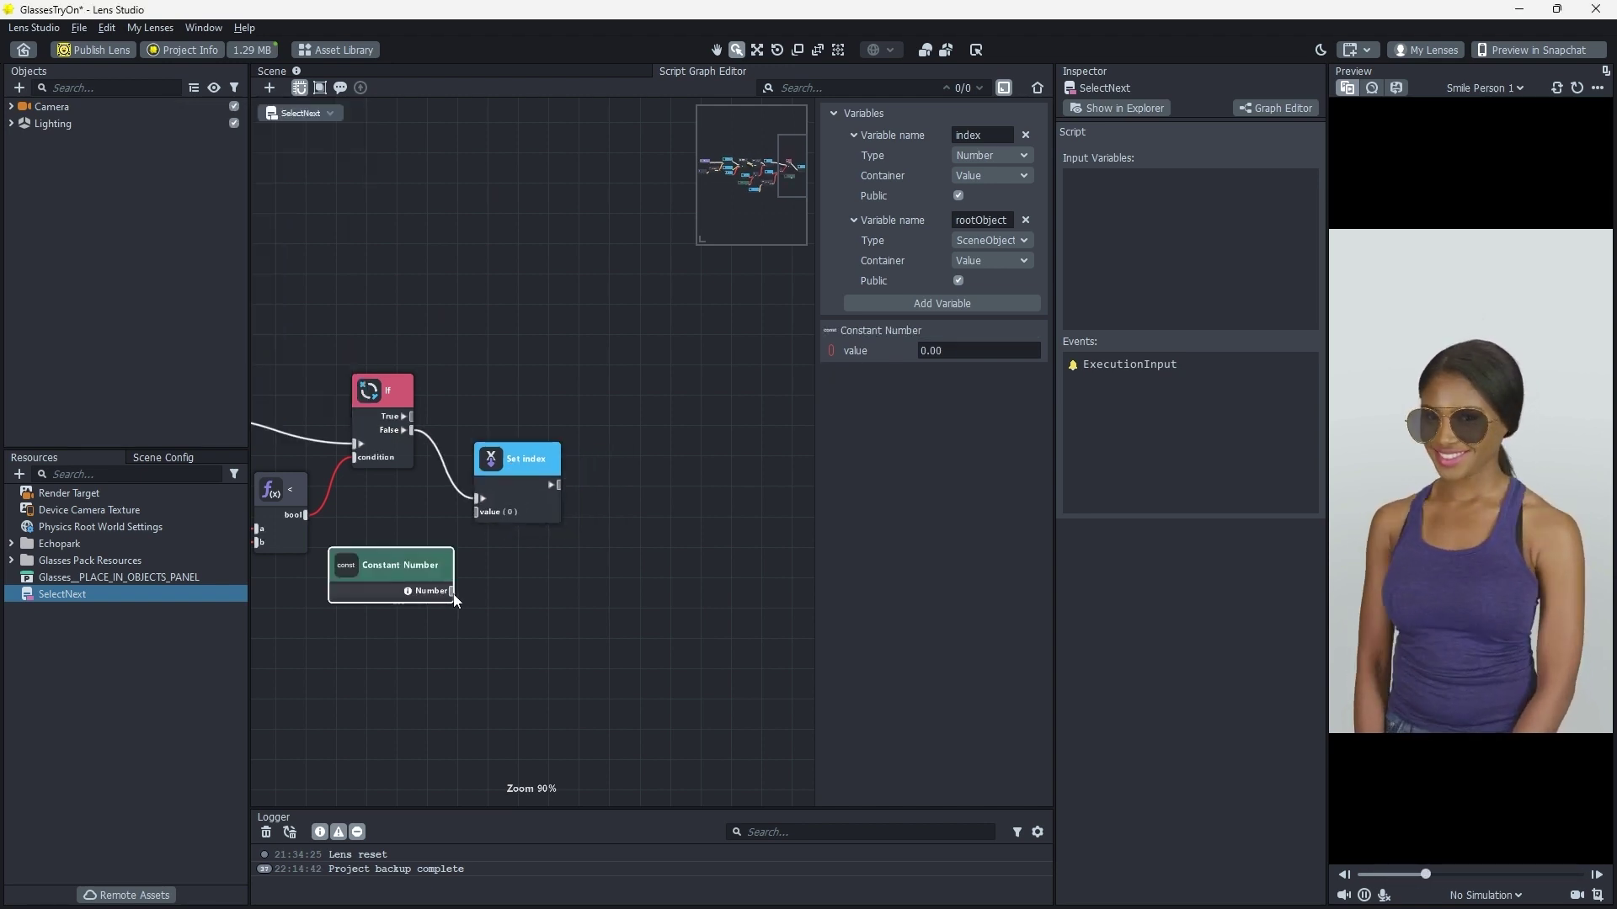
{"action": "left_click_drag", "start_coordinate": [451, 591], "coordinate": [475, 512]}
{"action": "left_click_drag", "start_coordinate": [410, 558], "coordinate": [342, 575]}
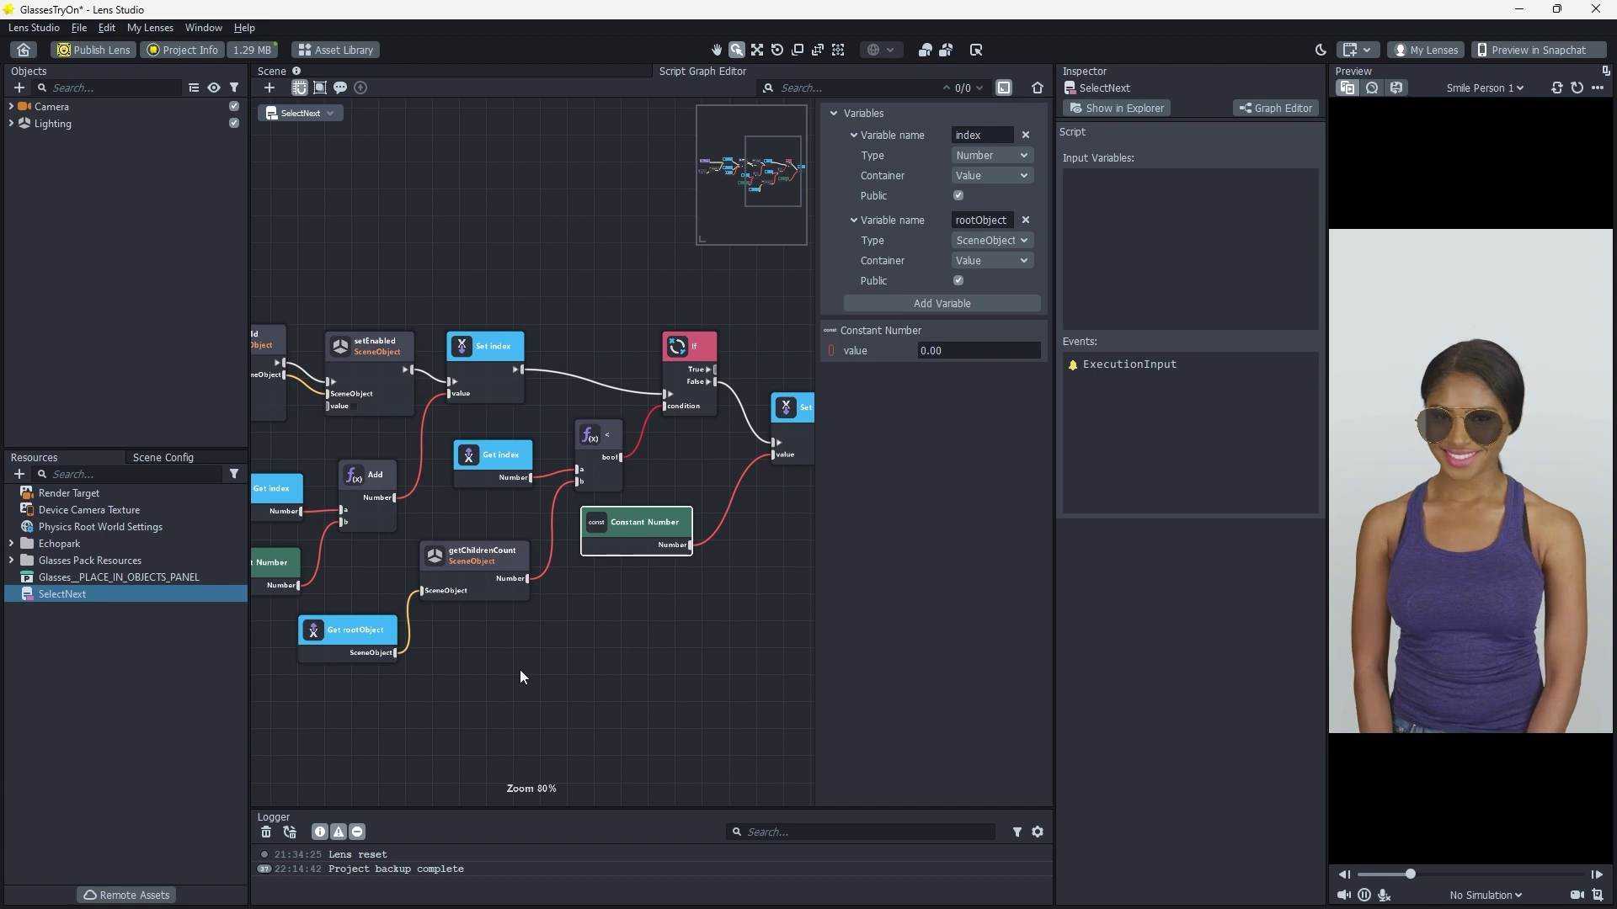
Duplicate the Get rootObject, Get index, getChild and setEnabled nodes and place the copies near the end of the graph
{"action": "middle_click_drag", "start_coordinate": [521, 671], "coordinate": [847, 680]}
{"action": "middle_click_drag", "start_coordinate": [361, 622], "coordinate": [543, 635]}
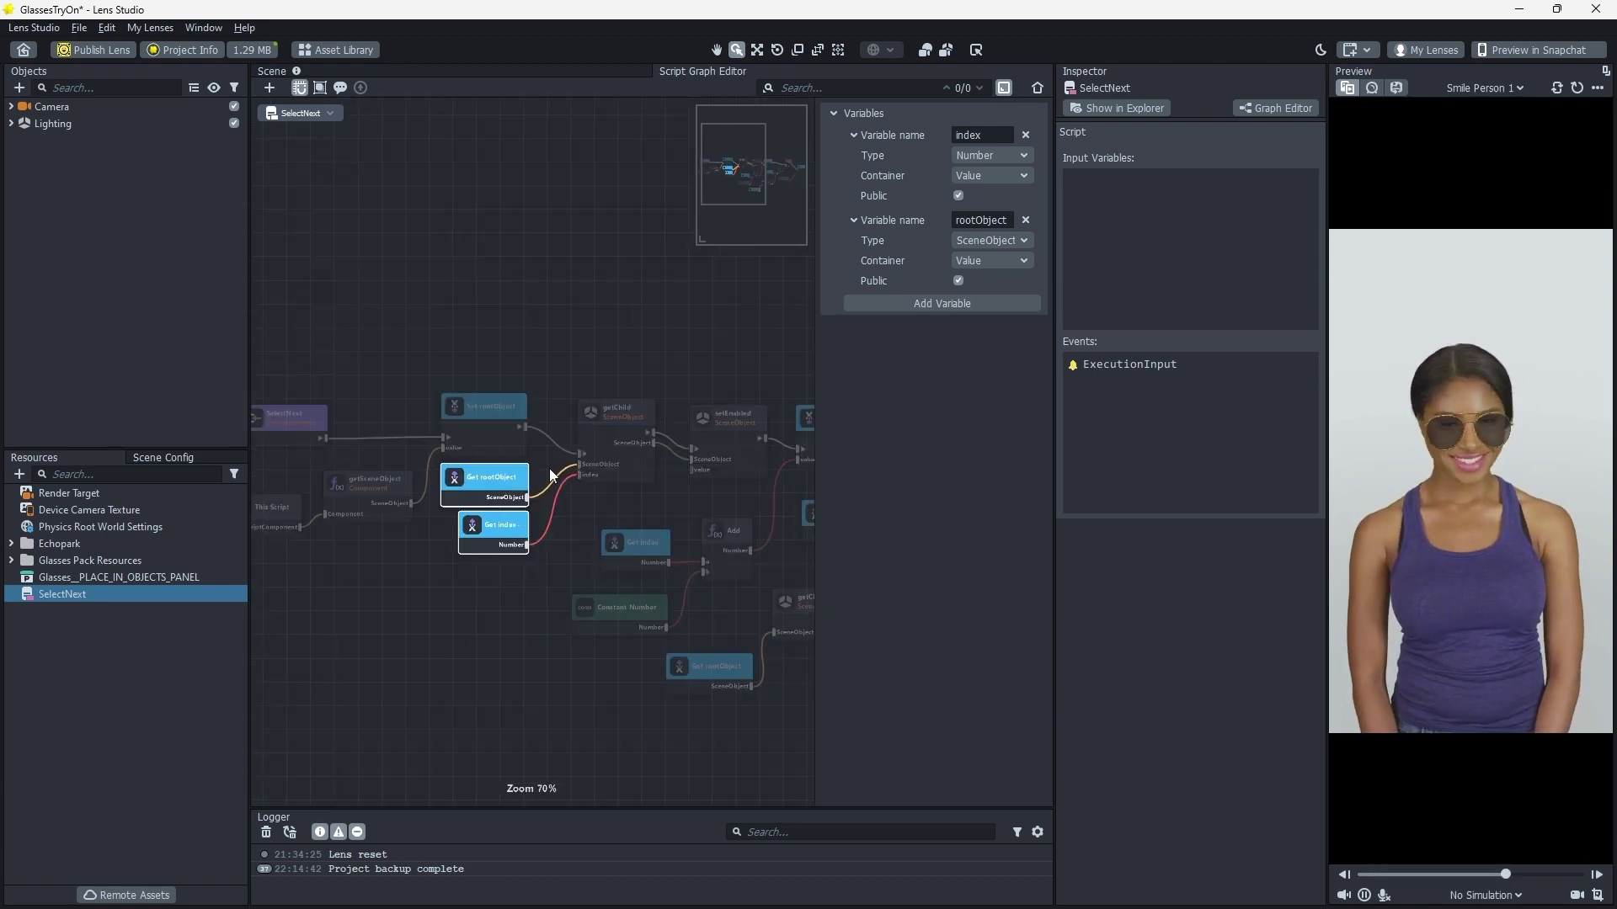
{"action": "left_click", "coordinate": [645, 405], "text": "shift"}
{"action": "left_click", "coordinate": [714, 424], "text": "shift"}
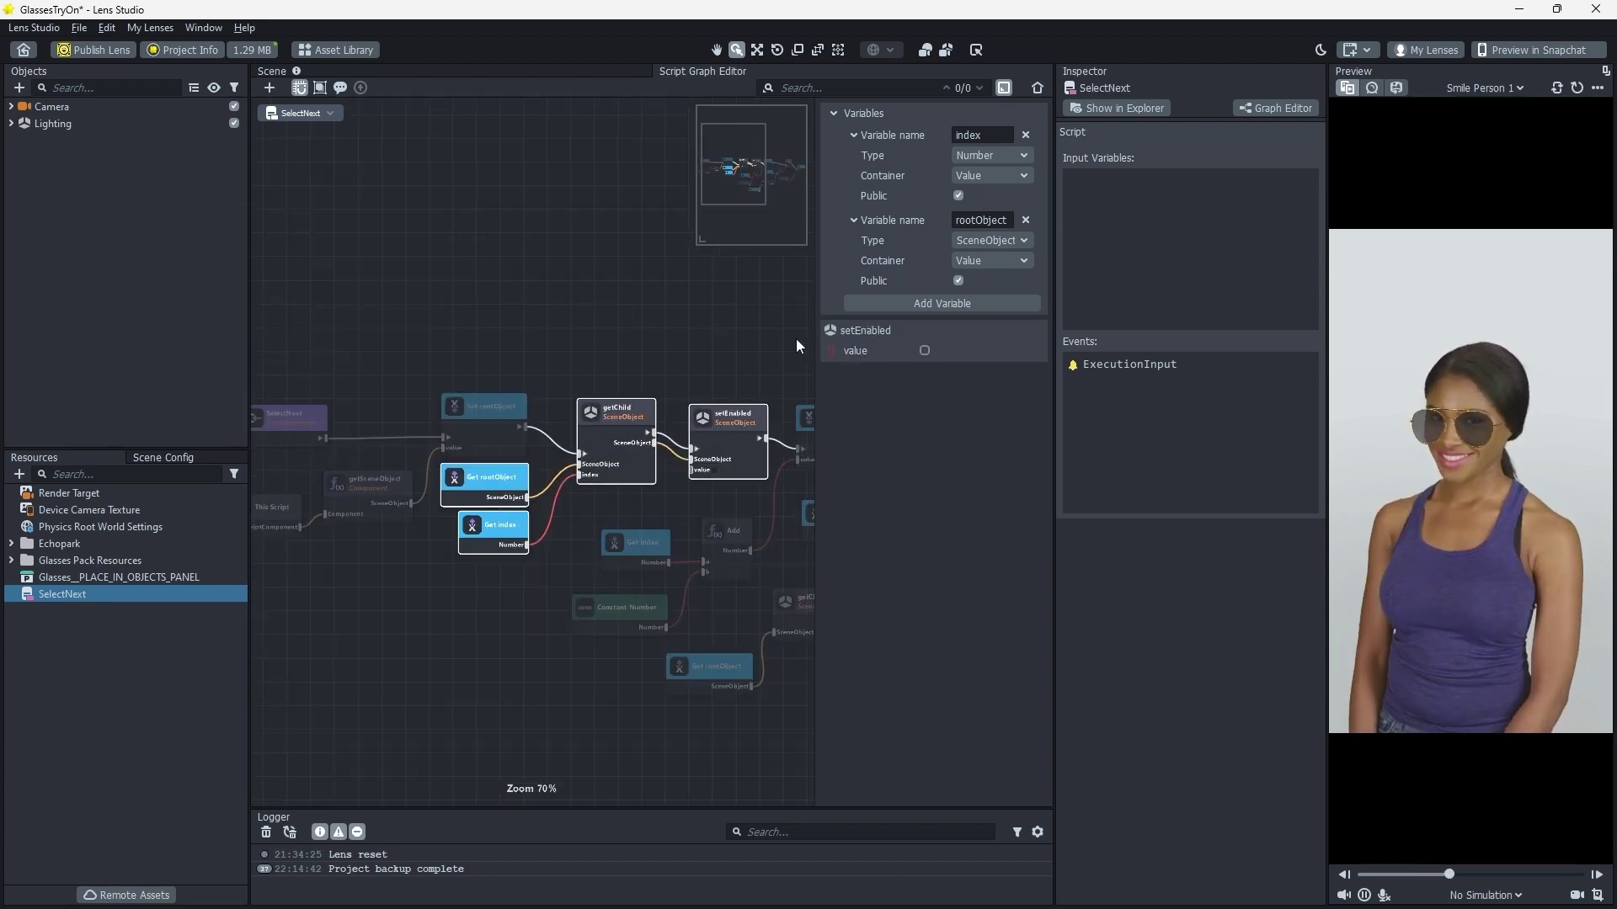
{"action": "middle_click_drag", "start_coordinate": [795, 339], "coordinate": [421, 335]}
{"action": "middle_click_drag", "start_coordinate": [716, 333], "coordinate": [349, 327]}
{"action": "key", "text": "ctrl+v"}
{"action": "middle_click_drag", "start_coordinate": [501, 367], "coordinate": [458, 406]}
Connect the If node's True output and the last Set index node to the copied getChild, and enable the copied setEnabled's value
{"action": "left_click_drag", "start_coordinate": [694, 418], "coordinate": [589, 527]}
{"action": "middle_click_drag", "start_coordinate": [417, 426], "coordinate": [572, 401]}
{"action": "scroll", "coordinate": [572, 401], "scroll_direction": "up", "scroll_amount": 1}
{"action": "left_click_drag", "start_coordinate": [512, 502], "coordinate": [613, 553]}
{"action": "left_click_drag", "start_coordinate": [380, 441], "coordinate": [643, 401]}
{"action": "left_click", "coordinate": [650, 507]}
{"action": "left_click_drag", "start_coordinate": [522, 580], "coordinate": [476, 575]}
{"action": "left_click_drag", "start_coordinate": [516, 632], "coordinate": [469, 633]}
{"action": "left_click_drag", "start_coordinate": [778, 477], "coordinate": [776, 401]}
{"action": "middle_click_drag", "start_coordinate": [669, 565], "coordinate": [521, 560]}
{"action": "left_click", "coordinate": [614, 452]}
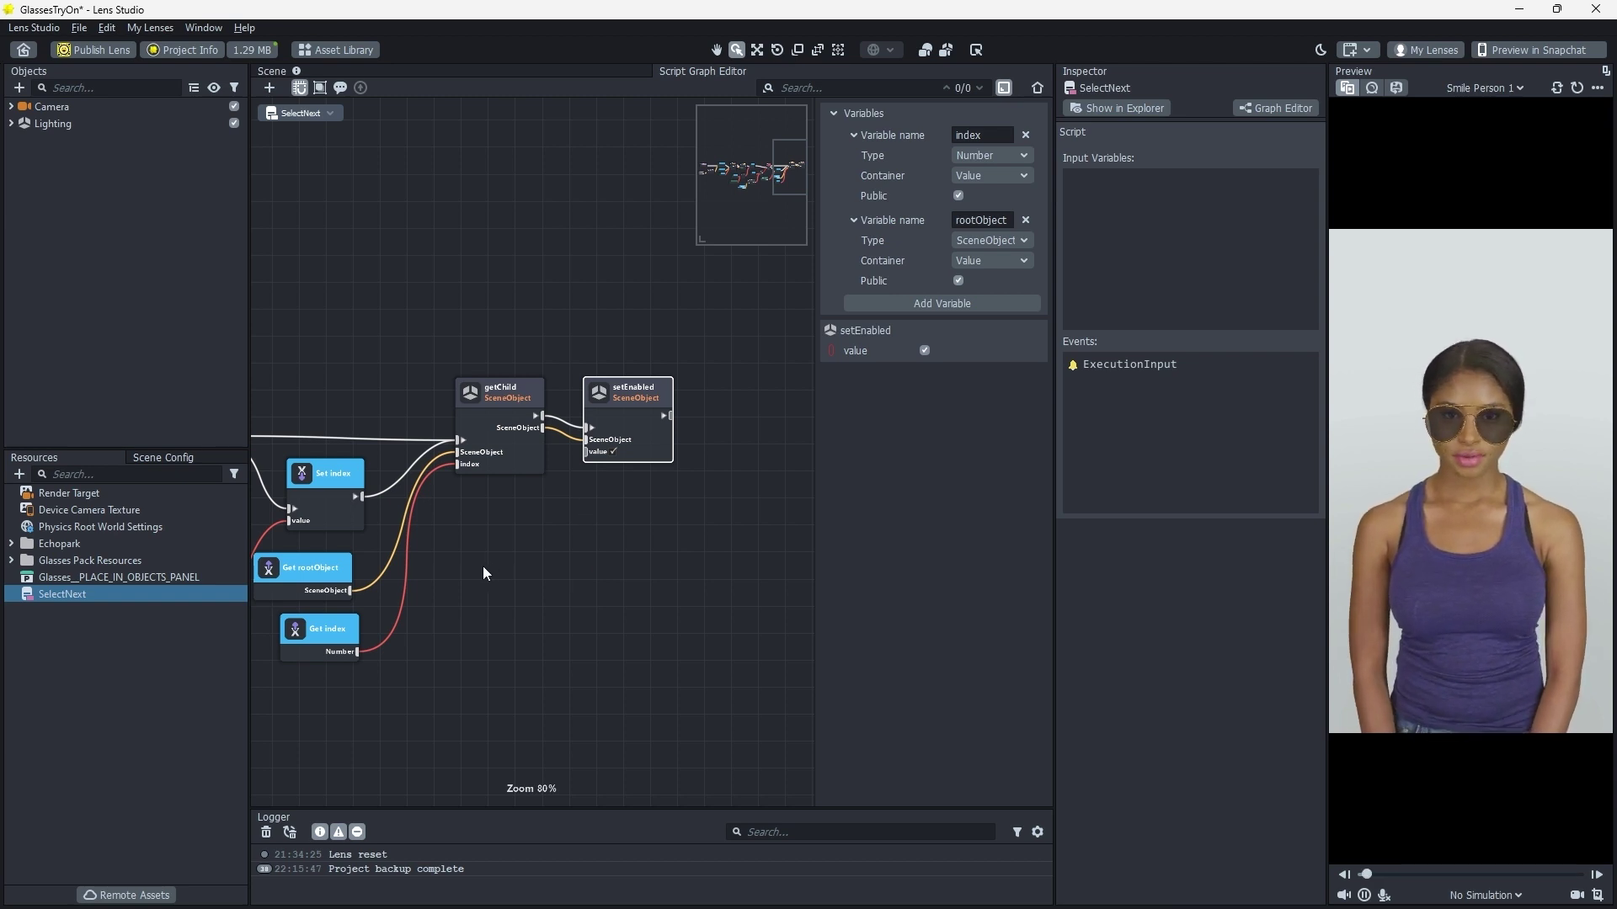
{"action": "scroll", "coordinate": [496, 568], "scroll_direction": "down", "scroll_amount": 5}
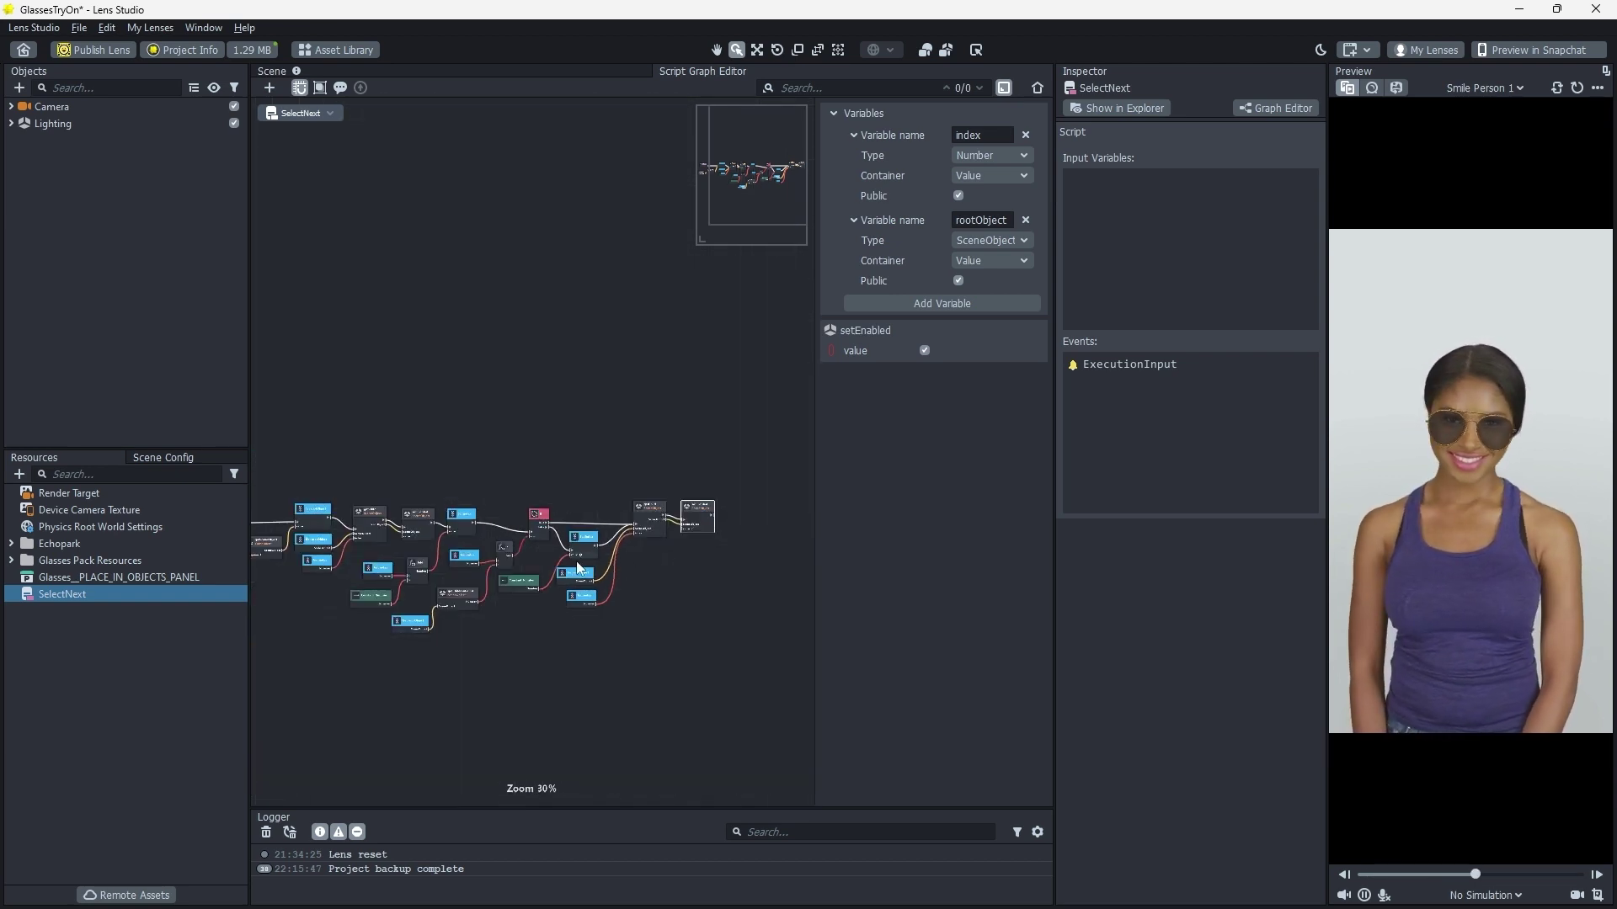
{"action": "middle_click_drag", "start_coordinate": [639, 533], "coordinate": [675, 519]}
{"action": "middle_click_drag", "start_coordinate": [784, 412], "coordinate": [767, 408]}
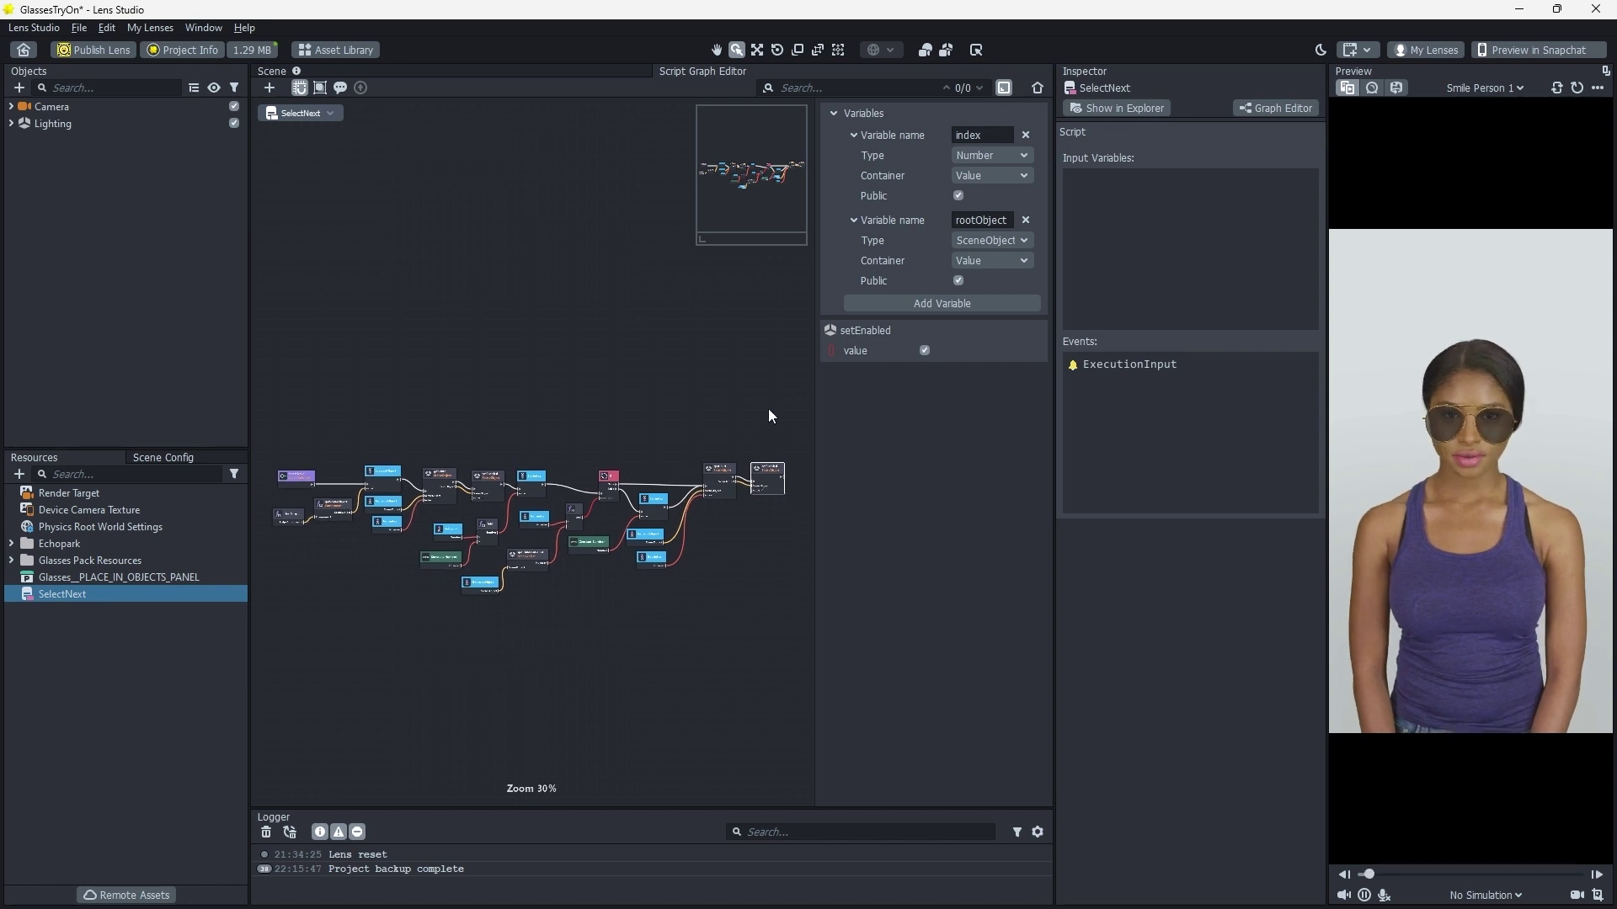
{"action": "left_click_drag", "start_coordinate": [798, 414], "coordinate": [262, 637]}
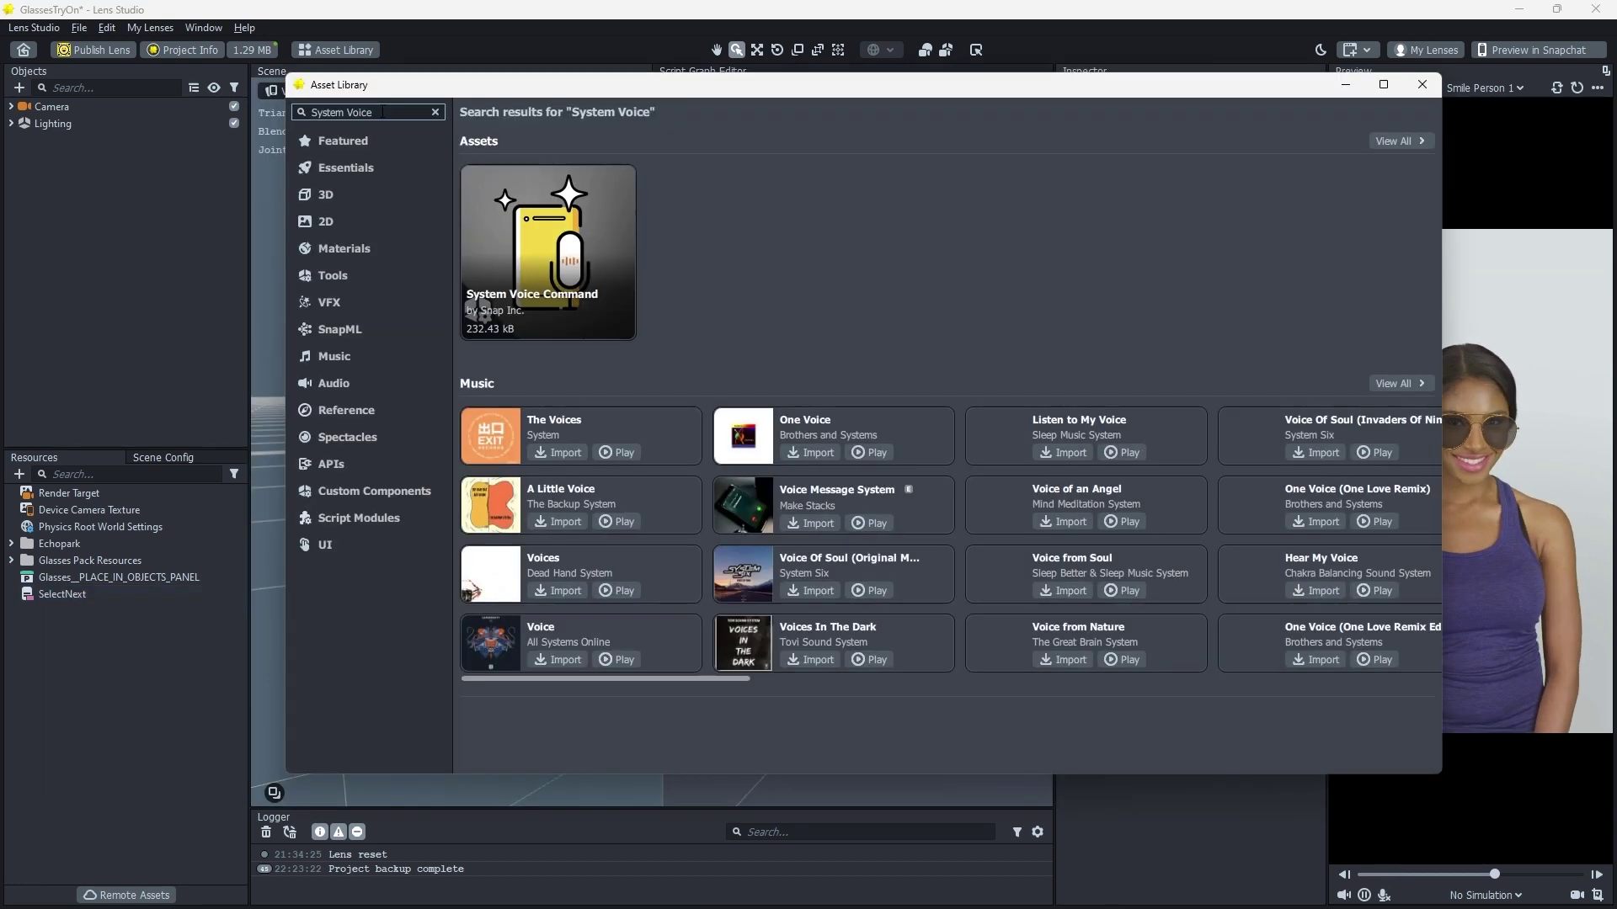
Find the System Voice Command asset in the Asset Library by searching for "System Voice", import it and close the library
{"action": "mouse_move", "coordinate": [638, 323]}
{"action": "left_click", "coordinate": [506, 326]}
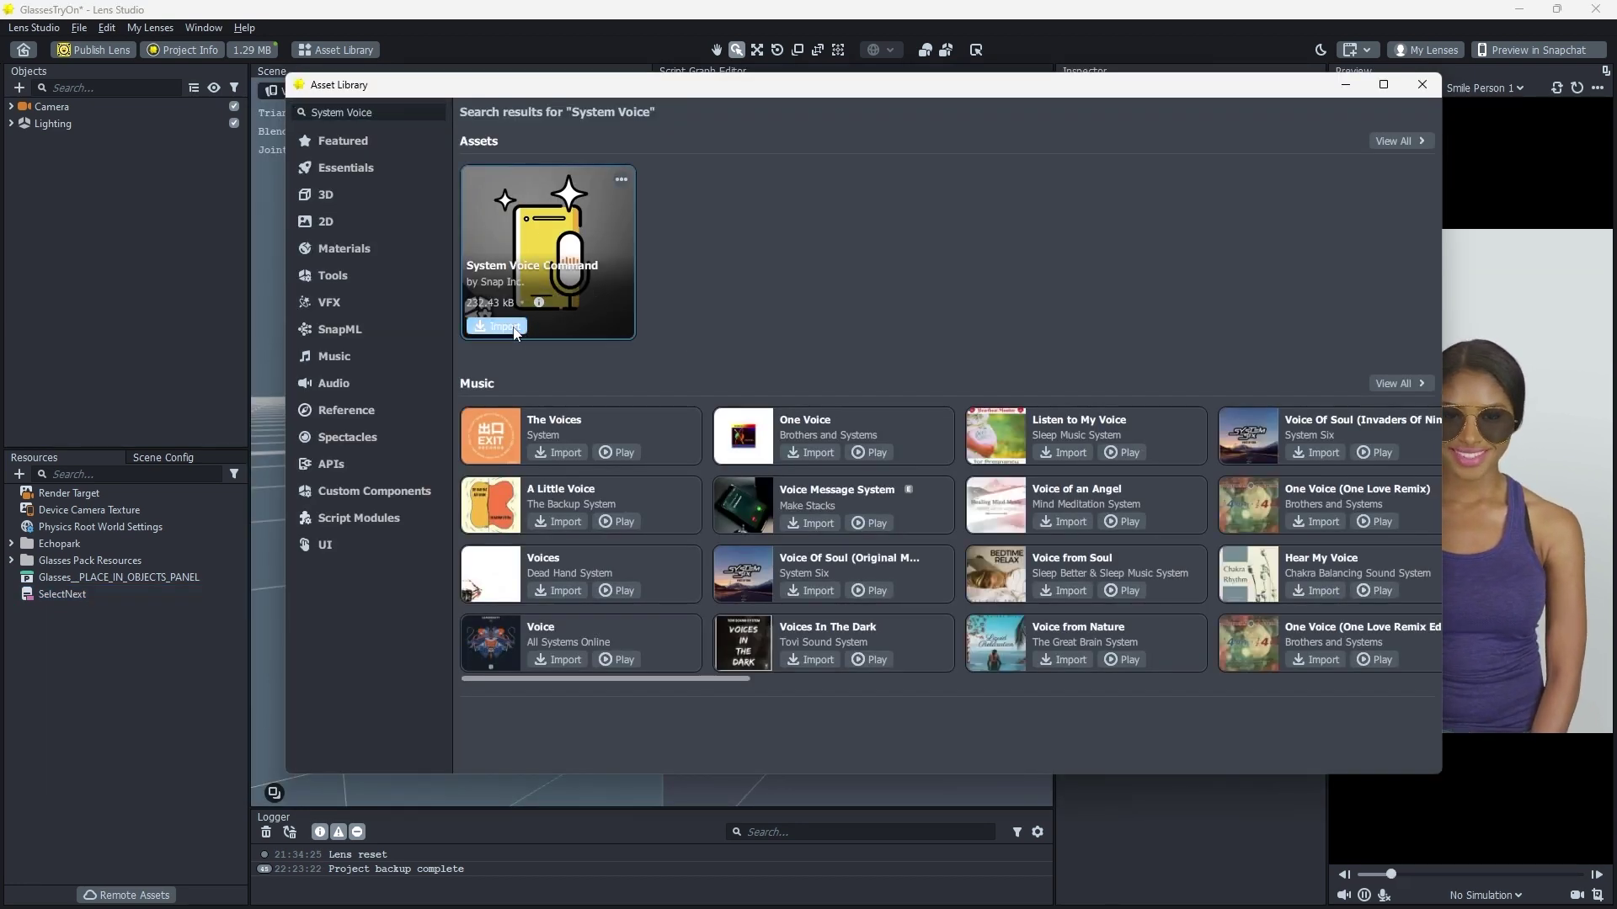
{"action": "left_click", "coordinate": [1423, 85]}
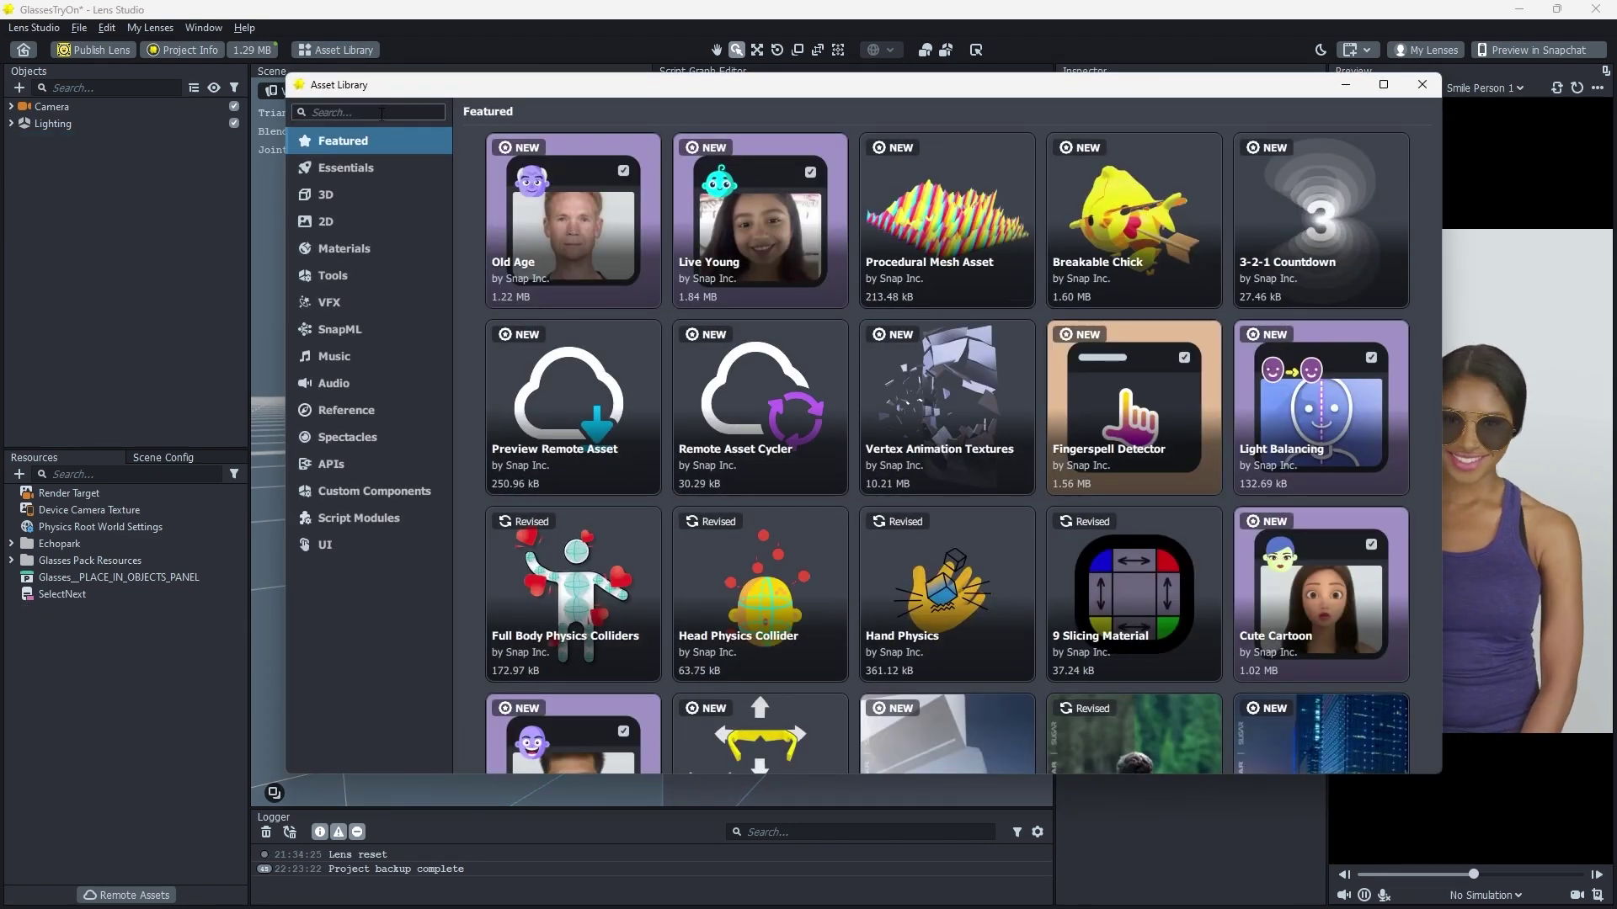
{"action": "type", "text": "System Voice"}
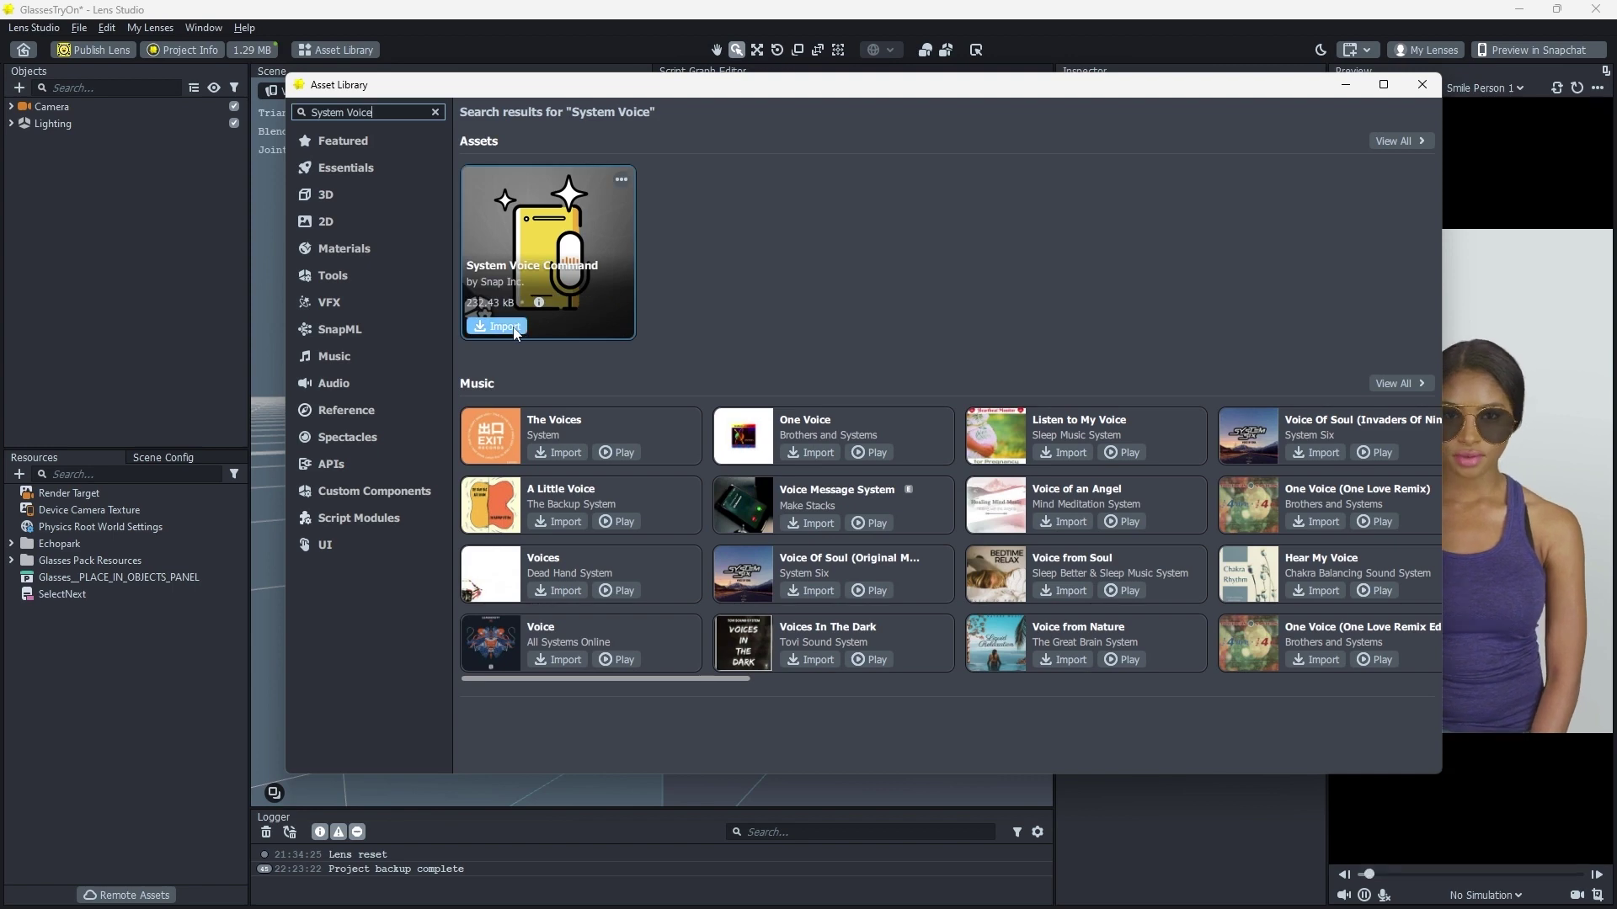
{"action": "left_click", "coordinate": [512, 327]}
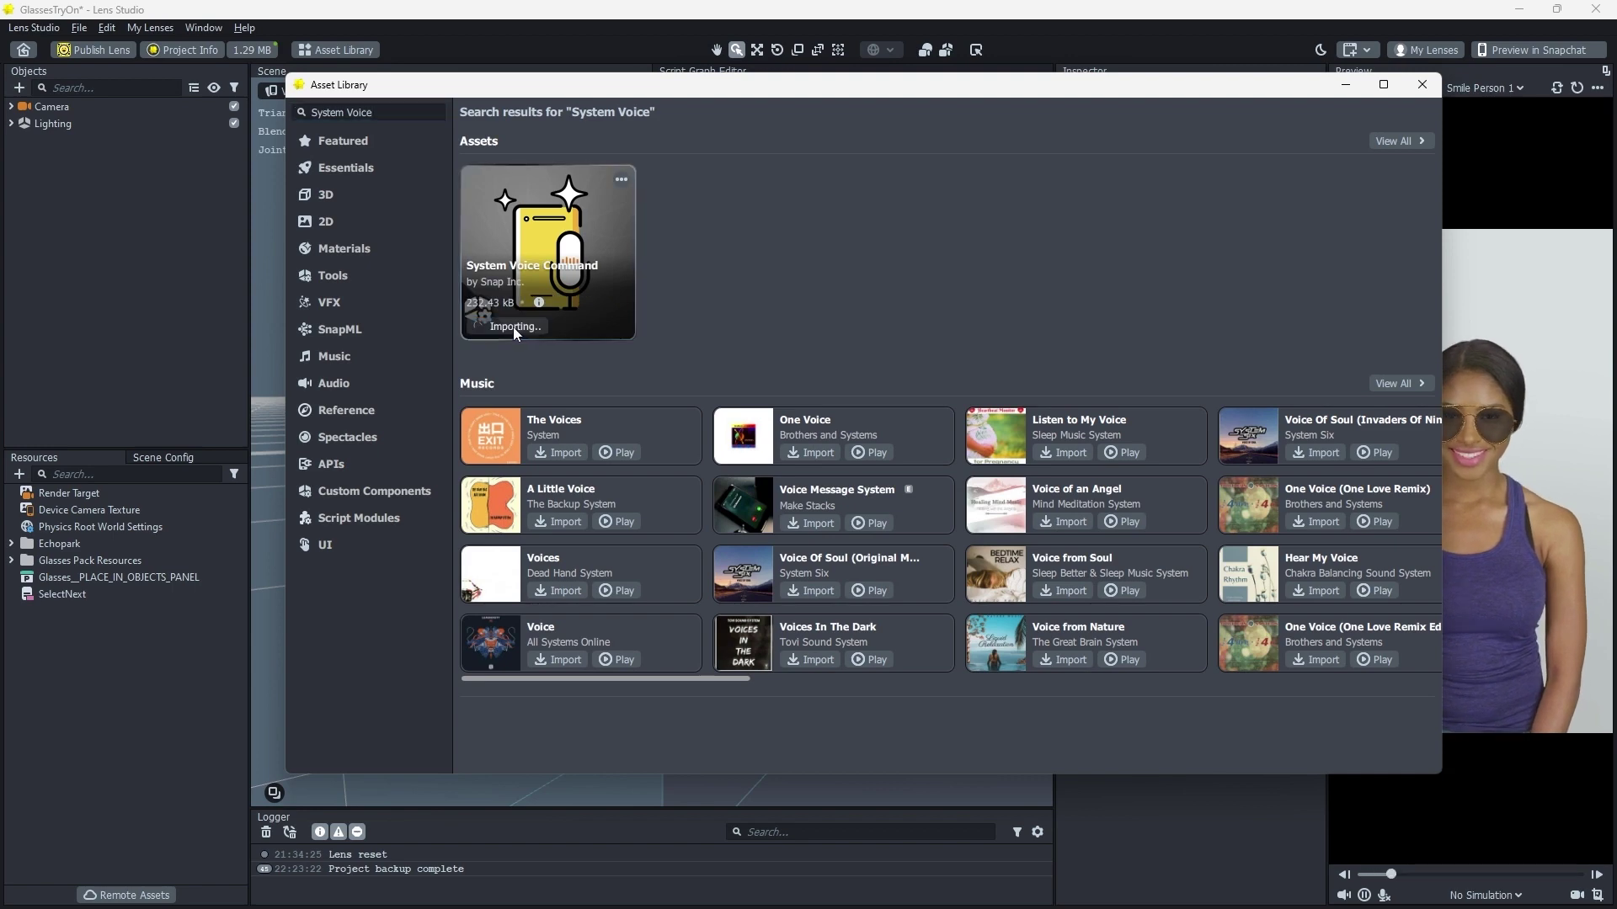
{"action": "left_click", "coordinate": [1427, 87]}
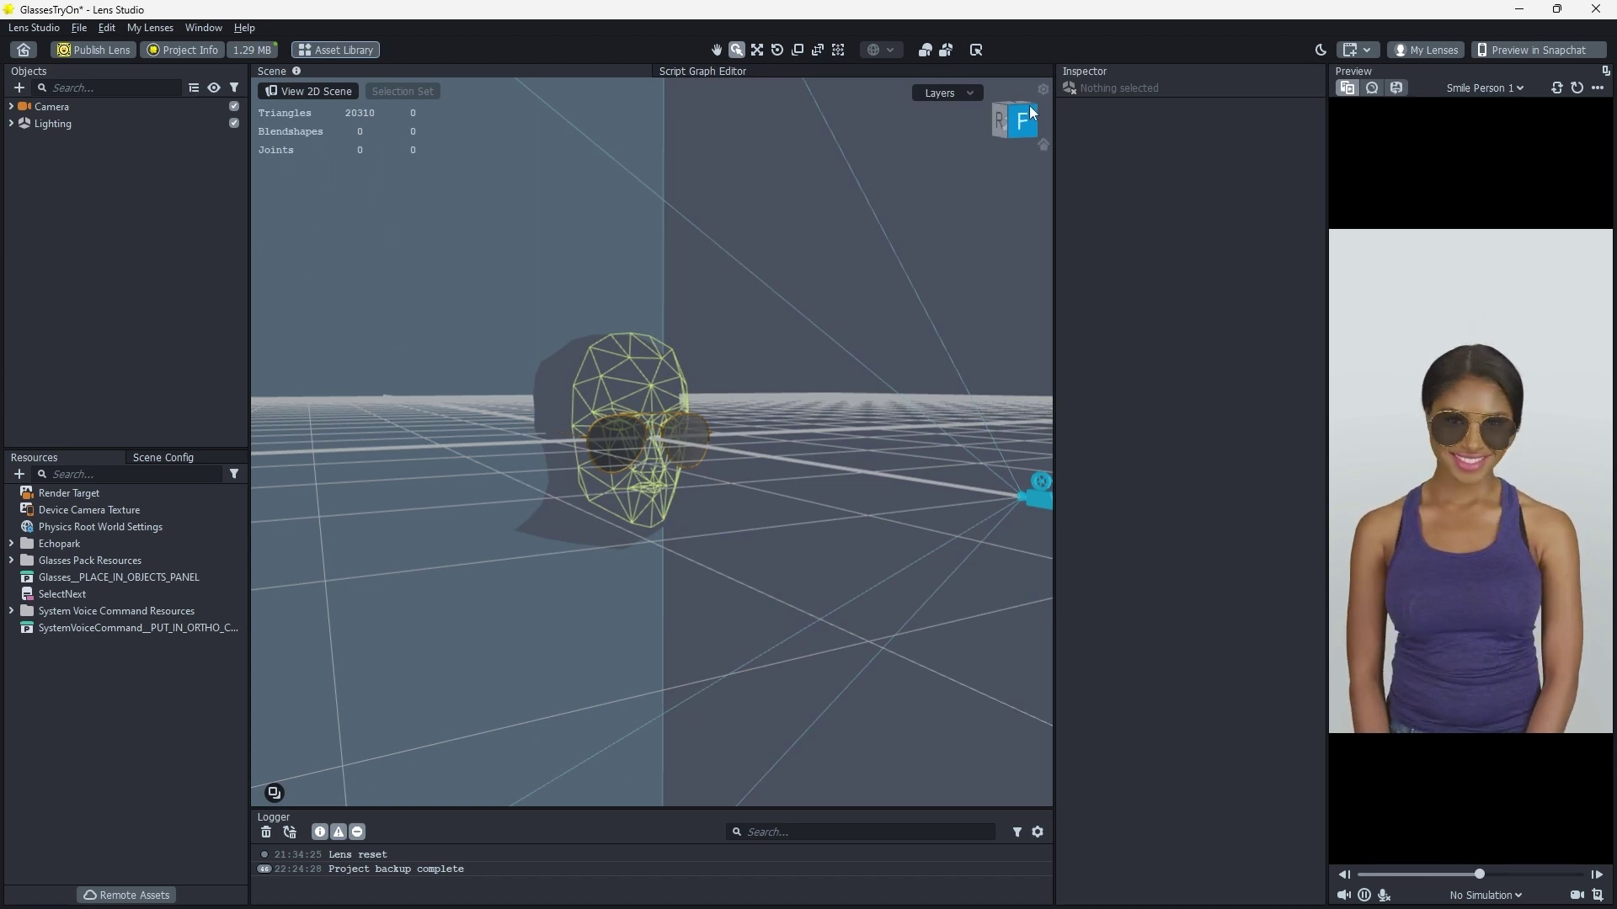
Add a new camera object to the scene and rename it Ortho Cam
{"action": "left_click", "coordinate": [18, 87]}
{"action": "left_click", "coordinate": [61, 301]}
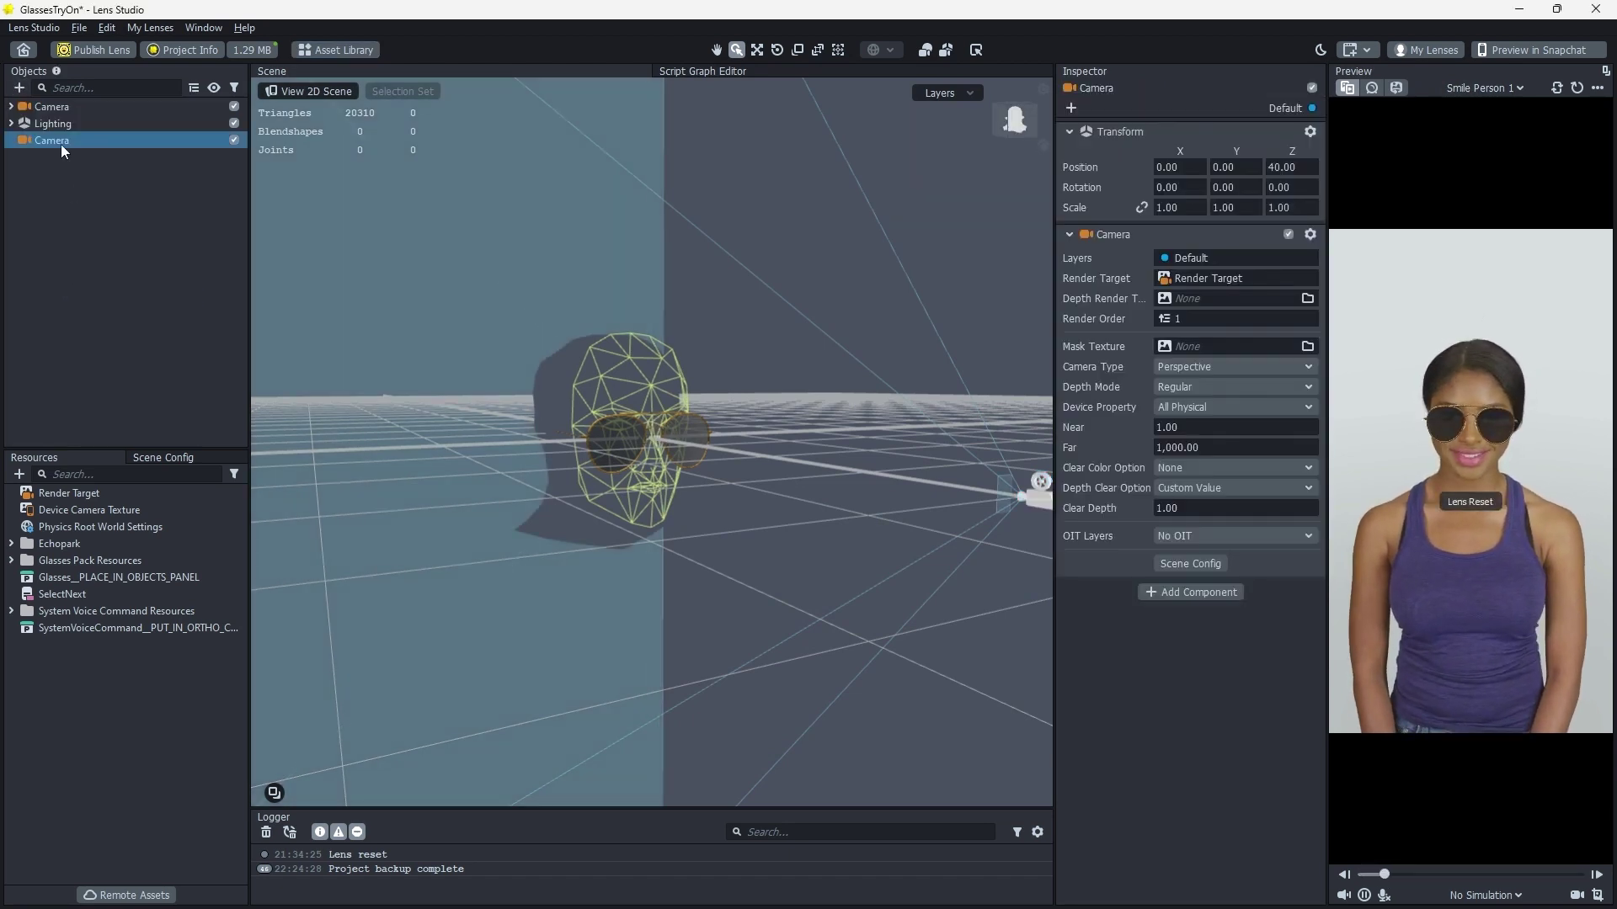
{"action": "right_click", "coordinate": [61, 139]}
{"action": "left_click", "coordinate": [129, 190]}
{"action": "type", "text": "Ortho Cam"}
{"action": "key", "text": "Return"}
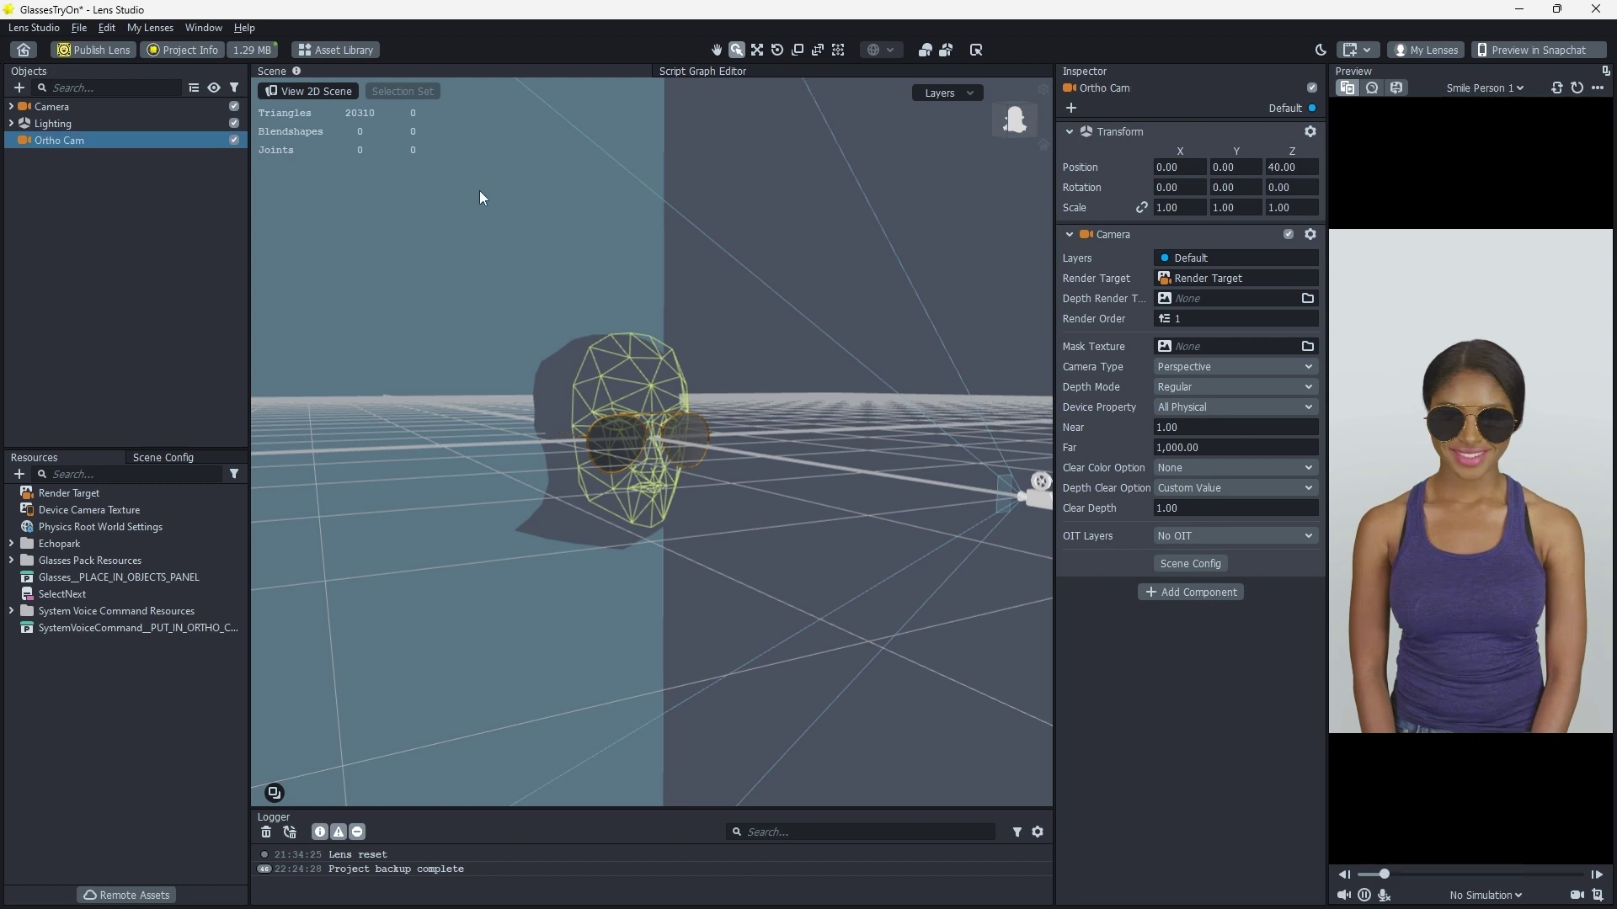
Create a new layer named Orthographic from the Ortho Cam's Layers setting
{"action": "left_click", "coordinate": [1280, 258]}
{"action": "left_click", "coordinate": [1233, 457]}
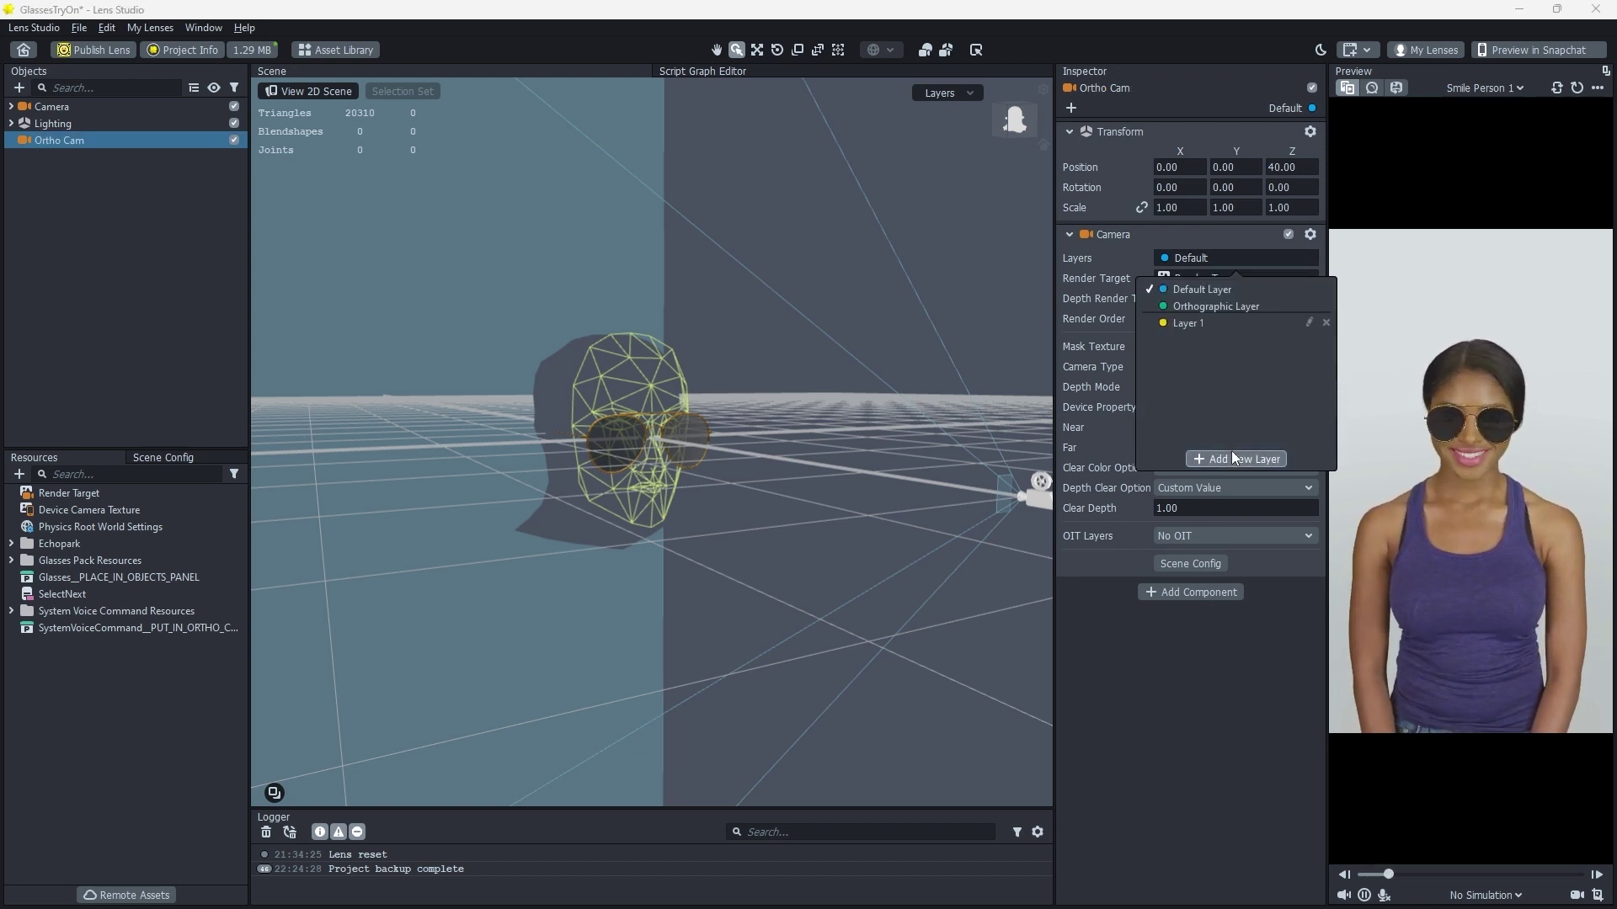
{"action": "left_click", "coordinate": [1309, 322]}
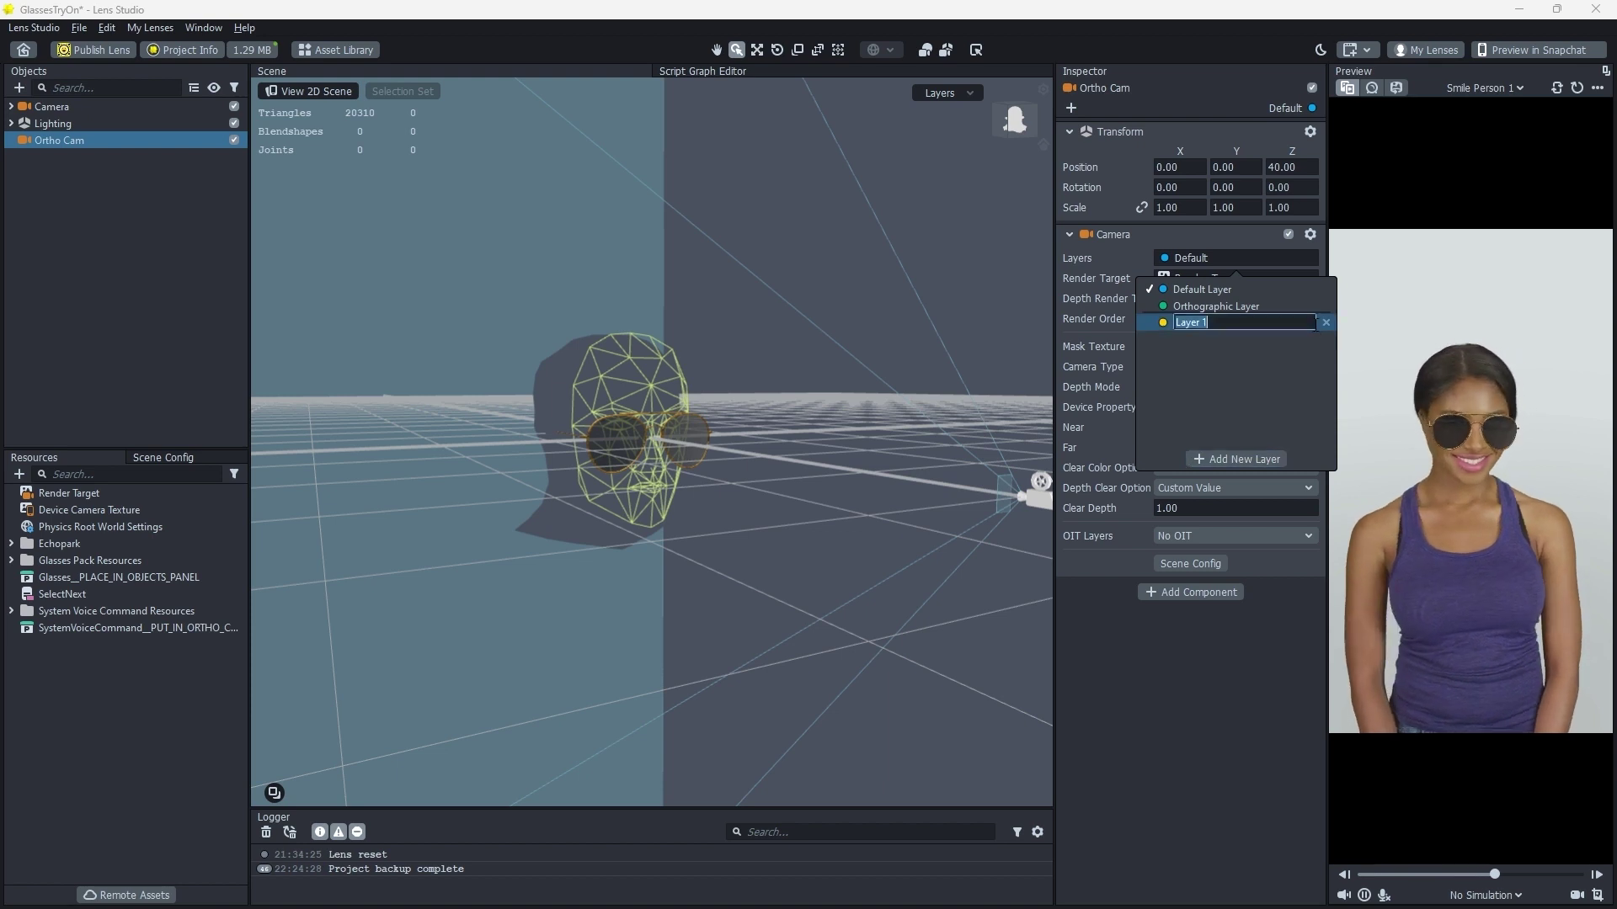
{"action": "type", "text": "Orthographic"}
{"action": "key", "text": "Return"}
{"action": "left_click", "coordinate": [1281, 673]}
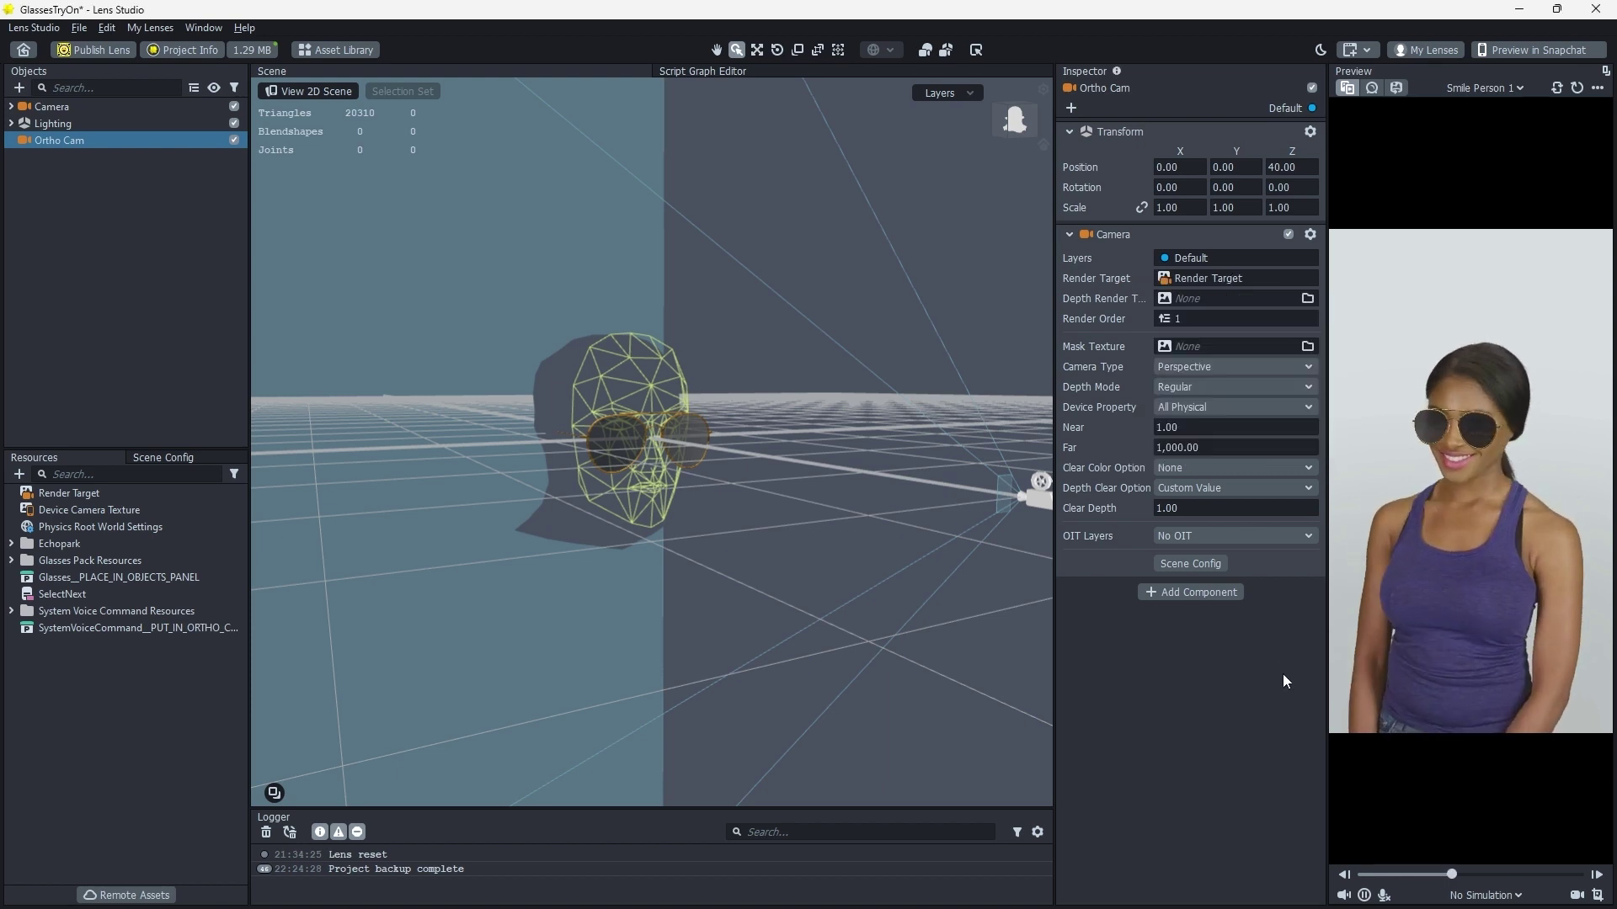
Assign the Ortho Cam to the yellow Orthographic layer and set its camera type to Orthographic
{"action": "left_click", "coordinate": [1214, 263]}
{"action": "left_click", "coordinate": [1193, 324]}
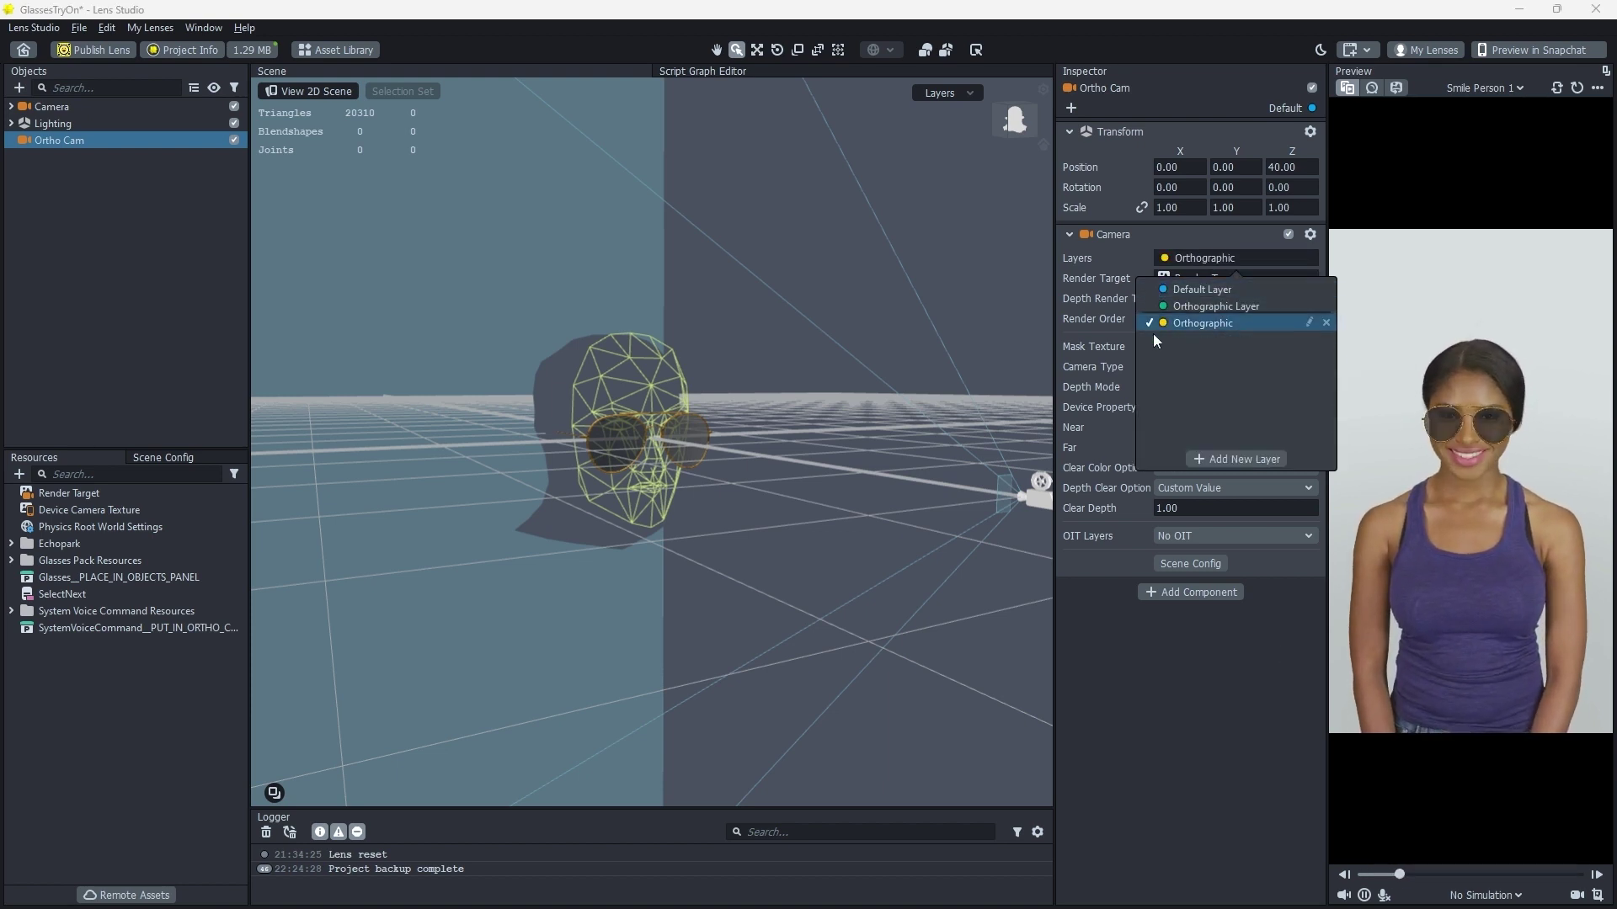
{"action": "left_click", "coordinate": [1156, 340]}
{"action": "left_click", "coordinate": [1215, 367]}
{"action": "left_click", "coordinate": [1217, 384]}
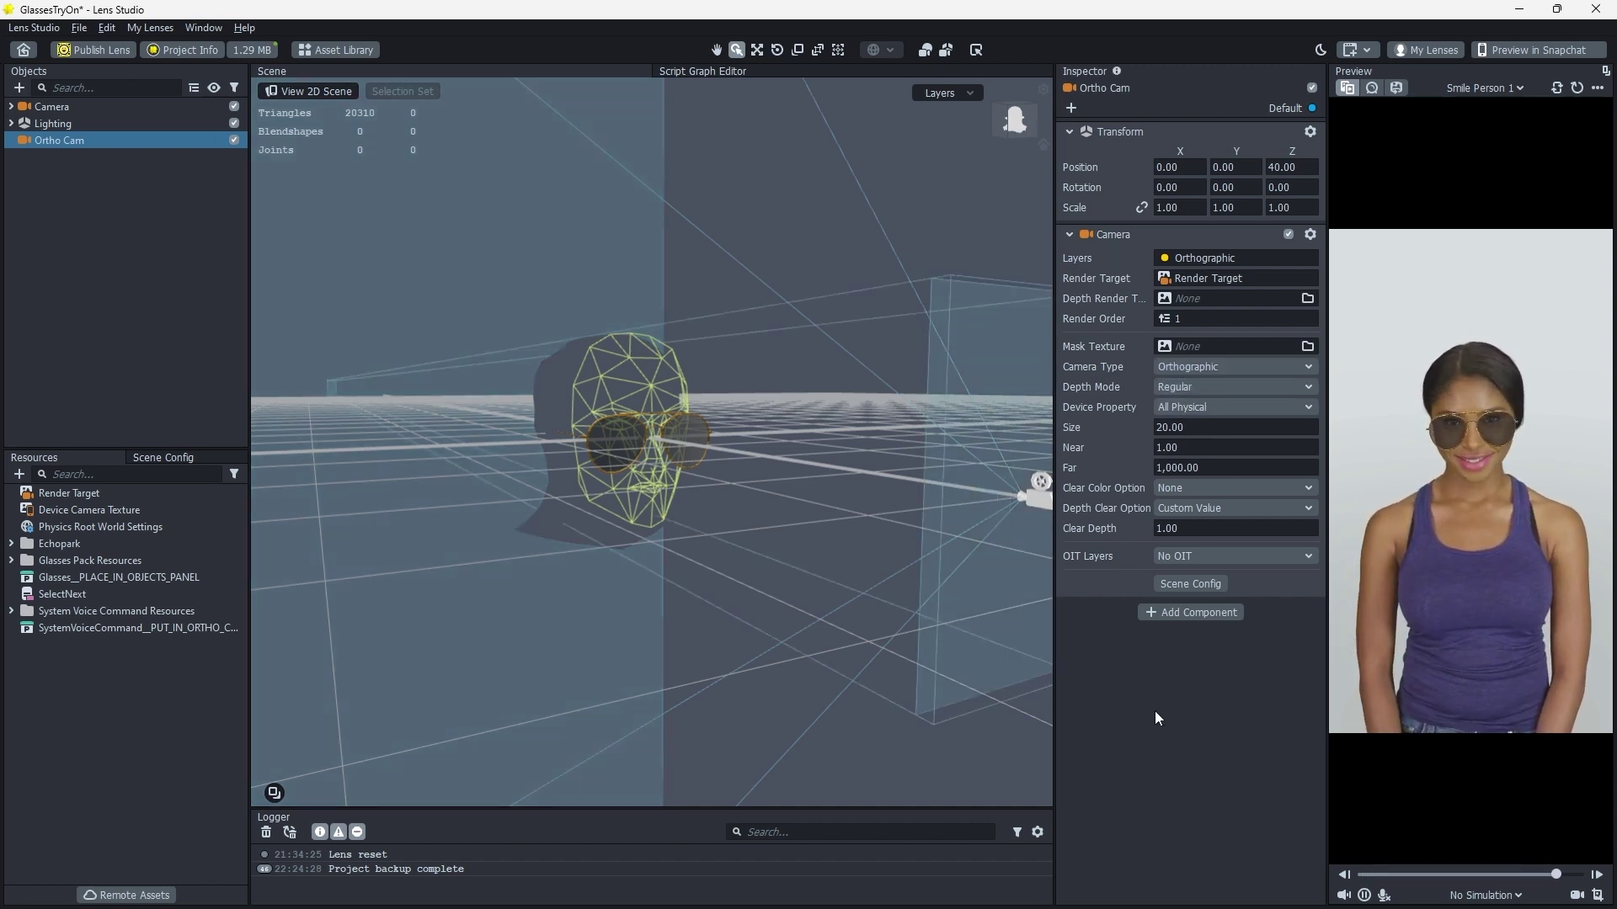
Place the SystemVoiceCommand prefab under the Ortho Cam and delete its Info Card [DELETE_ME] object
{"action": "left_click_drag", "start_coordinate": [144, 628], "coordinate": [96, 347]}
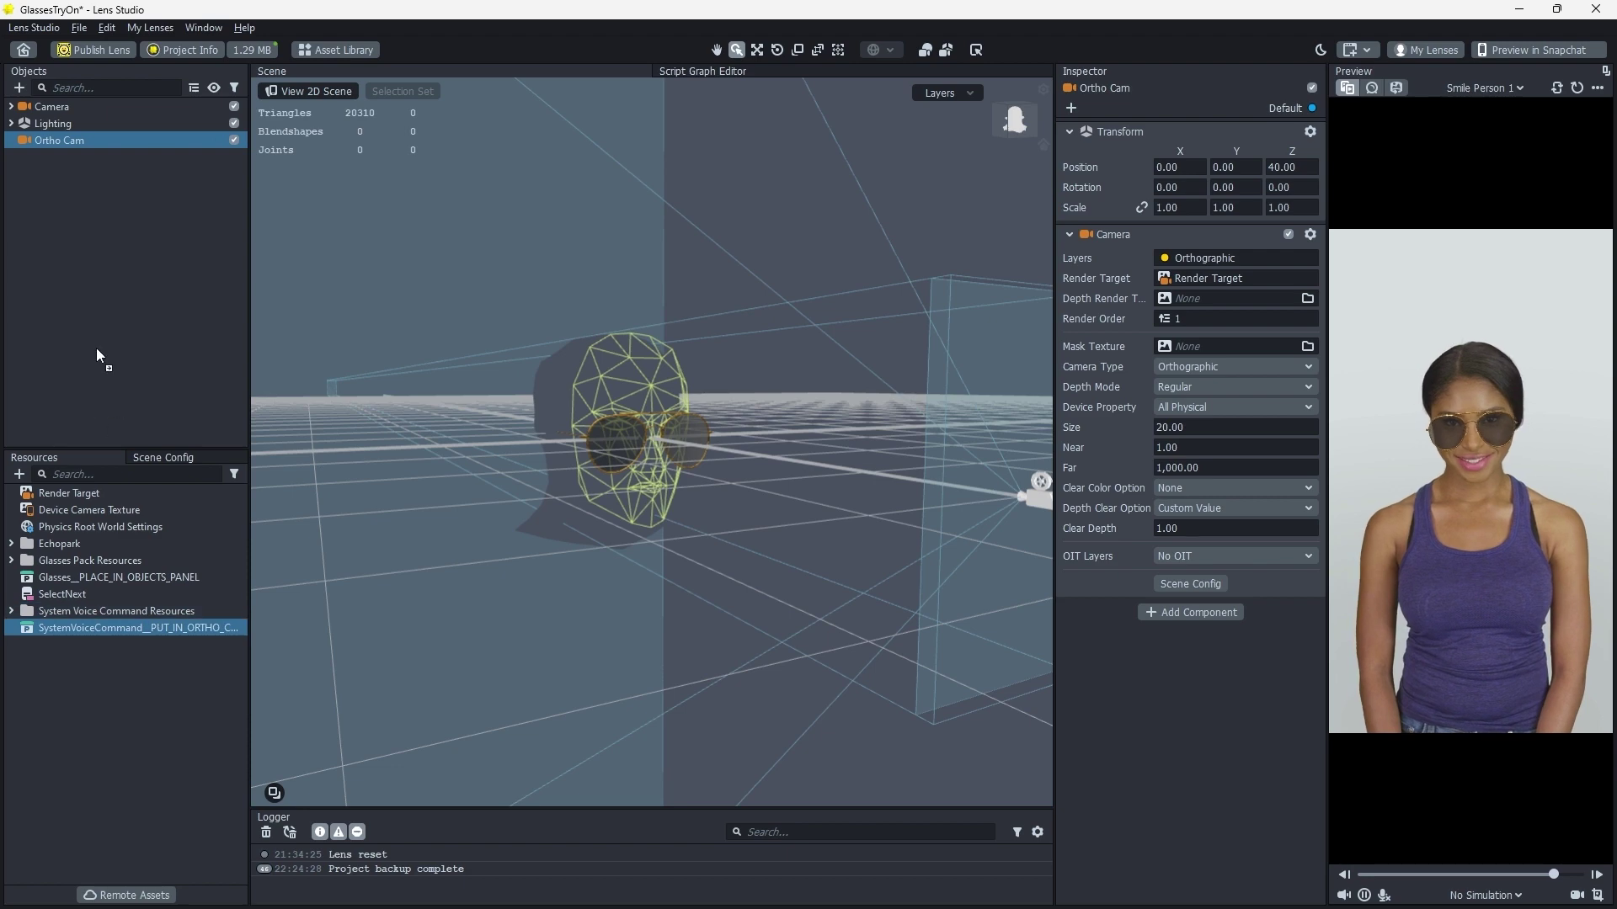
{"action": "left_click_drag", "start_coordinate": [70, 137], "coordinate": [70, 138]}
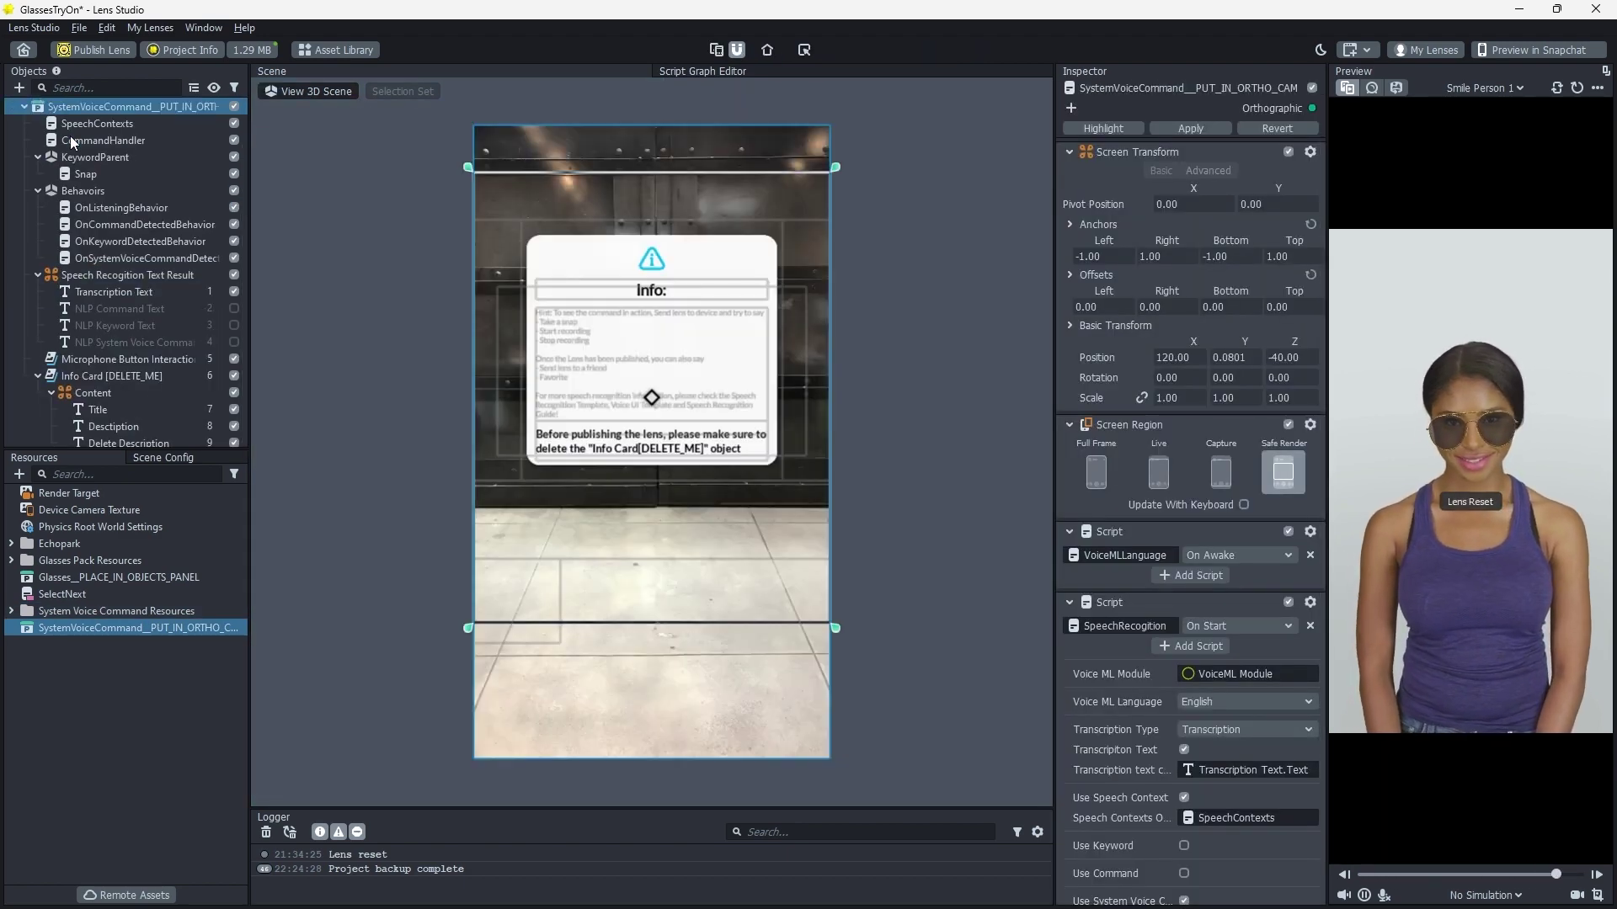
{"action": "left_click", "coordinate": [110, 379]}
{"action": "key", "text": "Delete"}
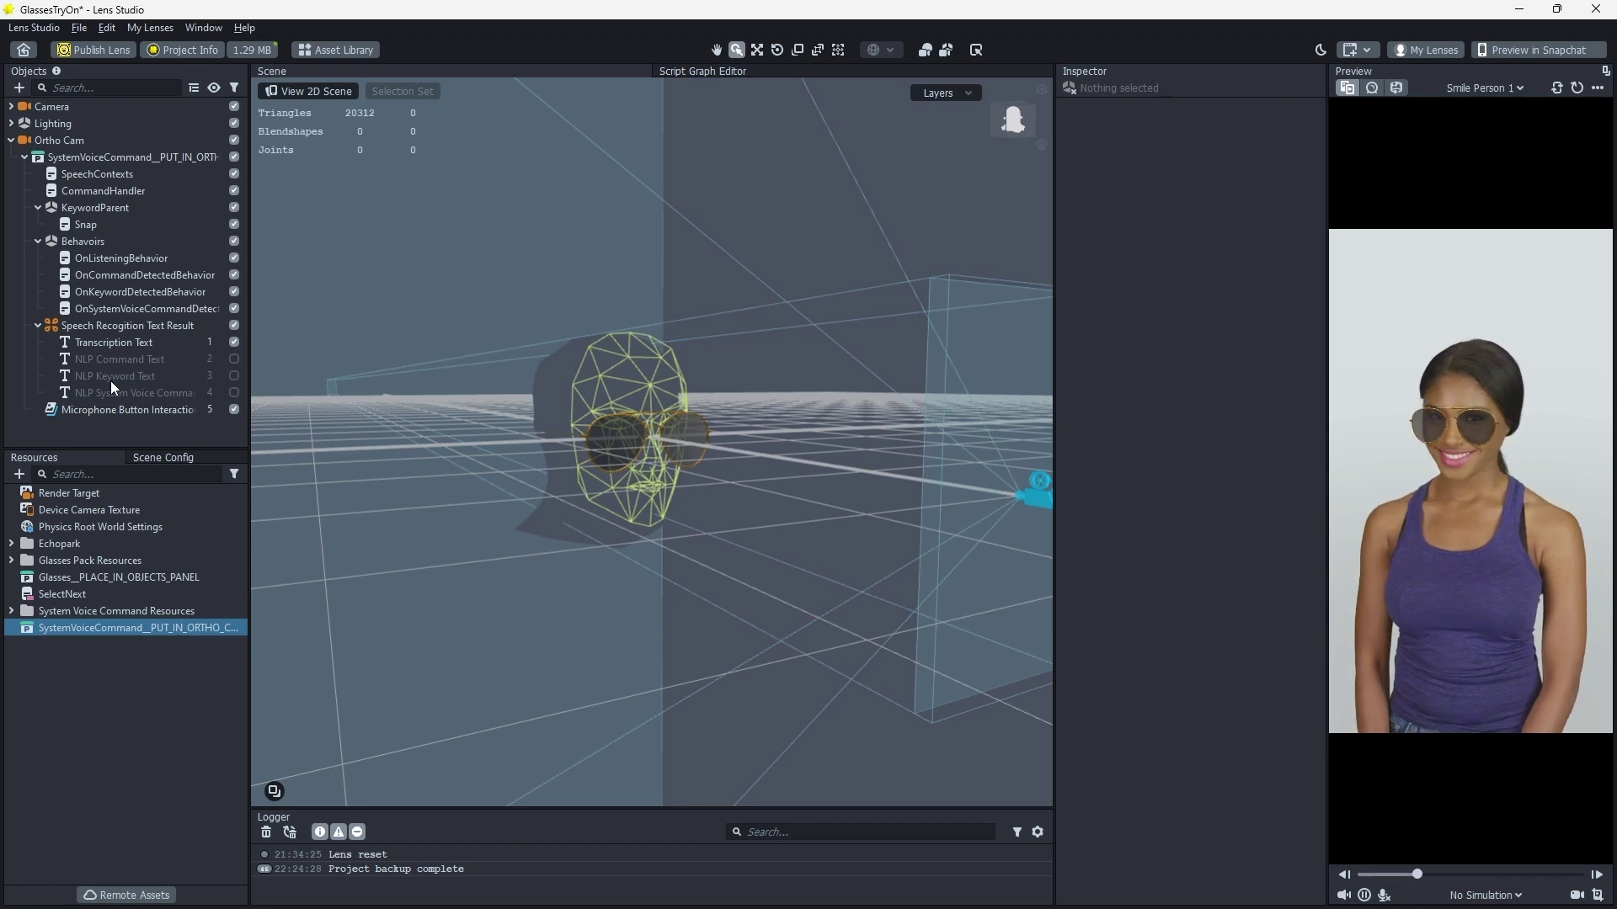
Enable Use Keyword and Keyword Text in the SpeechRecogition script of the SystemVoiceCommand object
{"action": "left_click", "coordinate": [113, 160]}
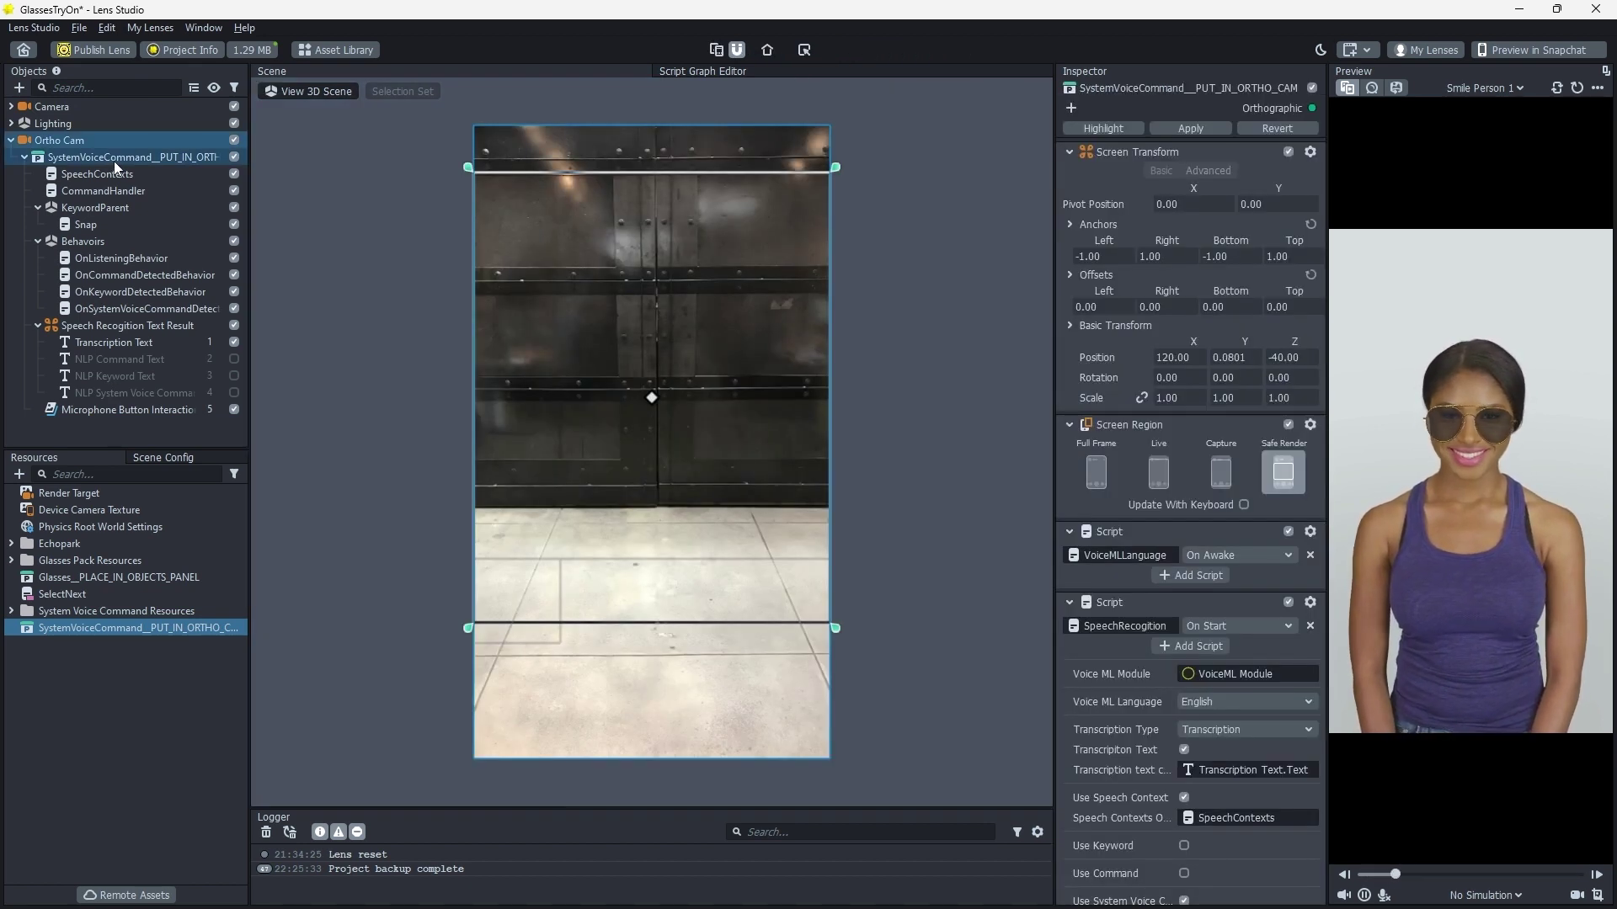
{"action": "scroll", "coordinate": [1189, 410], "scroll_direction": "down", "scroll_amount": 2}
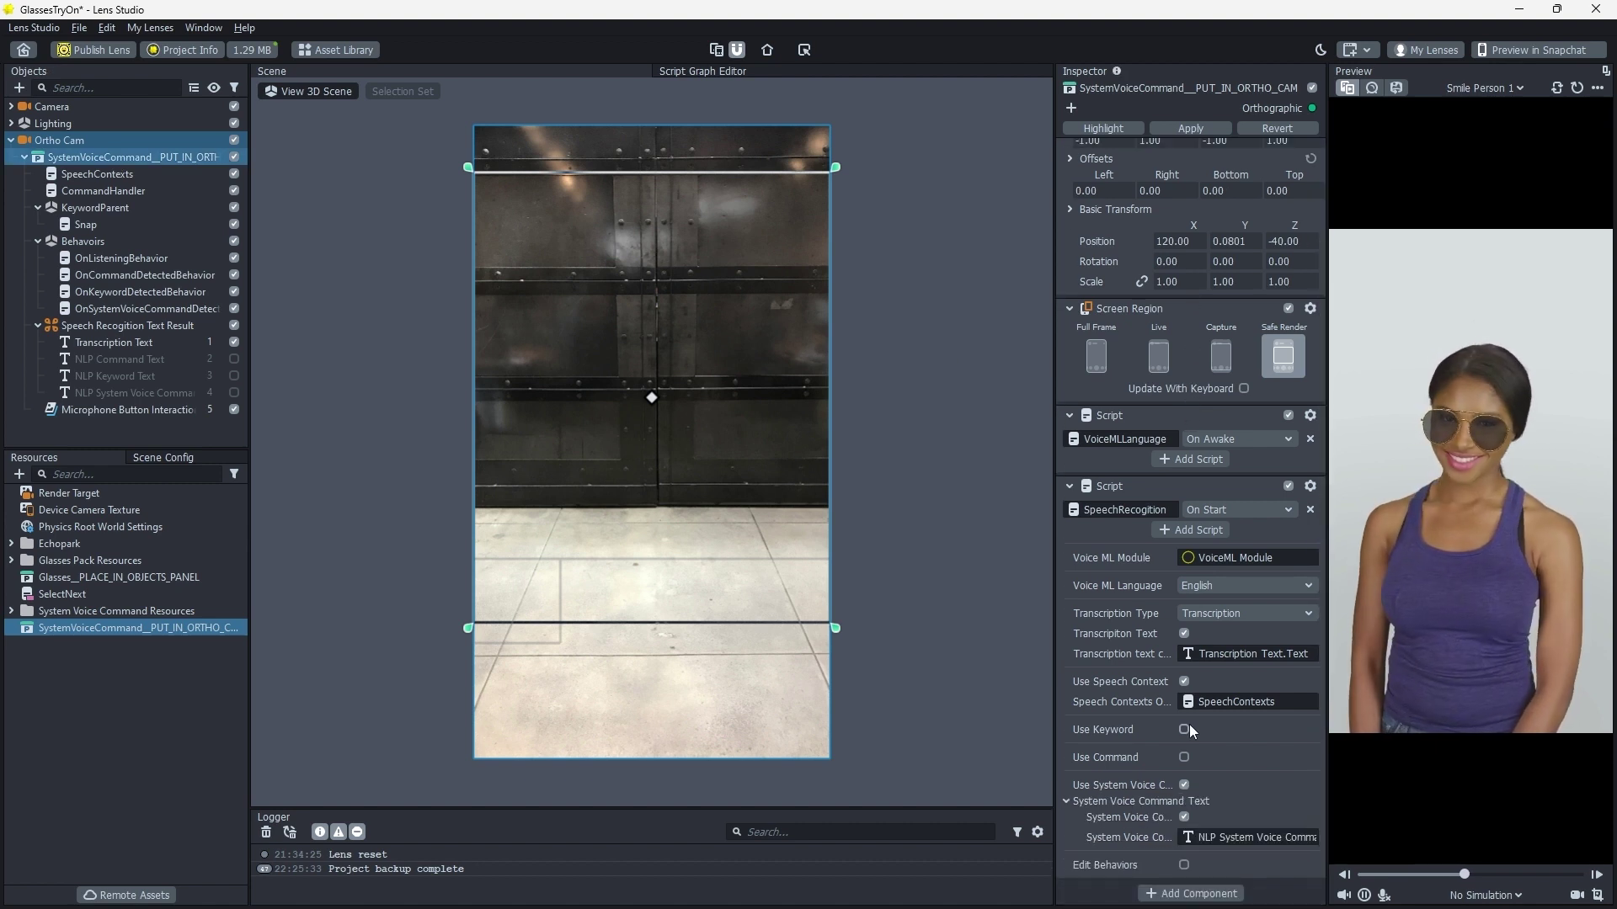
{"action": "left_click", "coordinate": [1184, 729]}
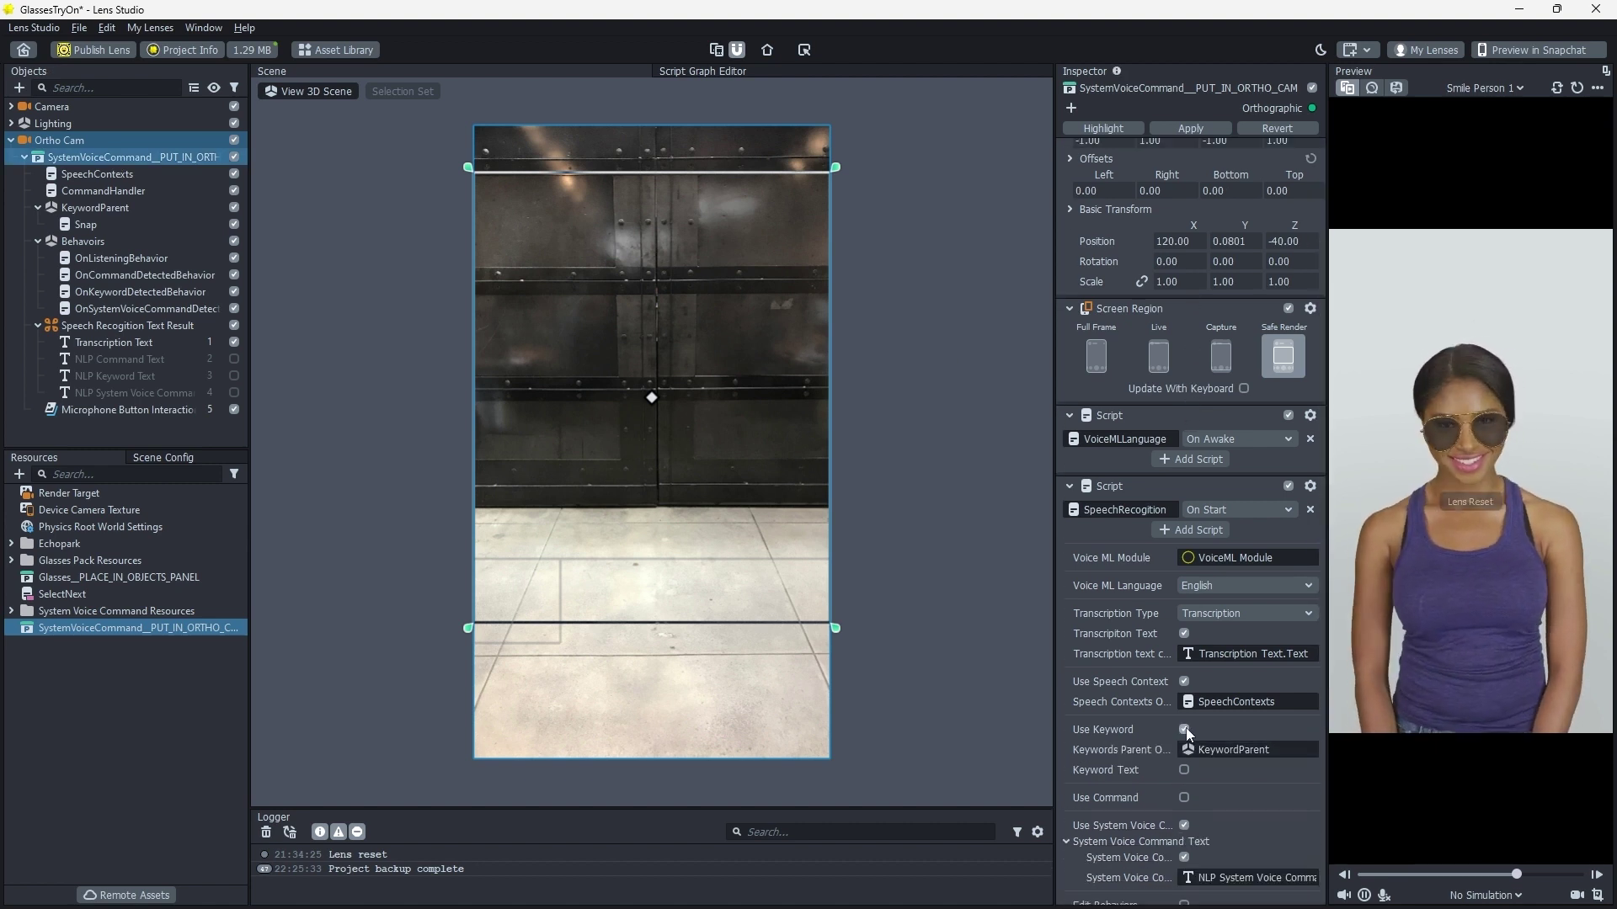
{"action": "left_click", "coordinate": [1184, 769]}
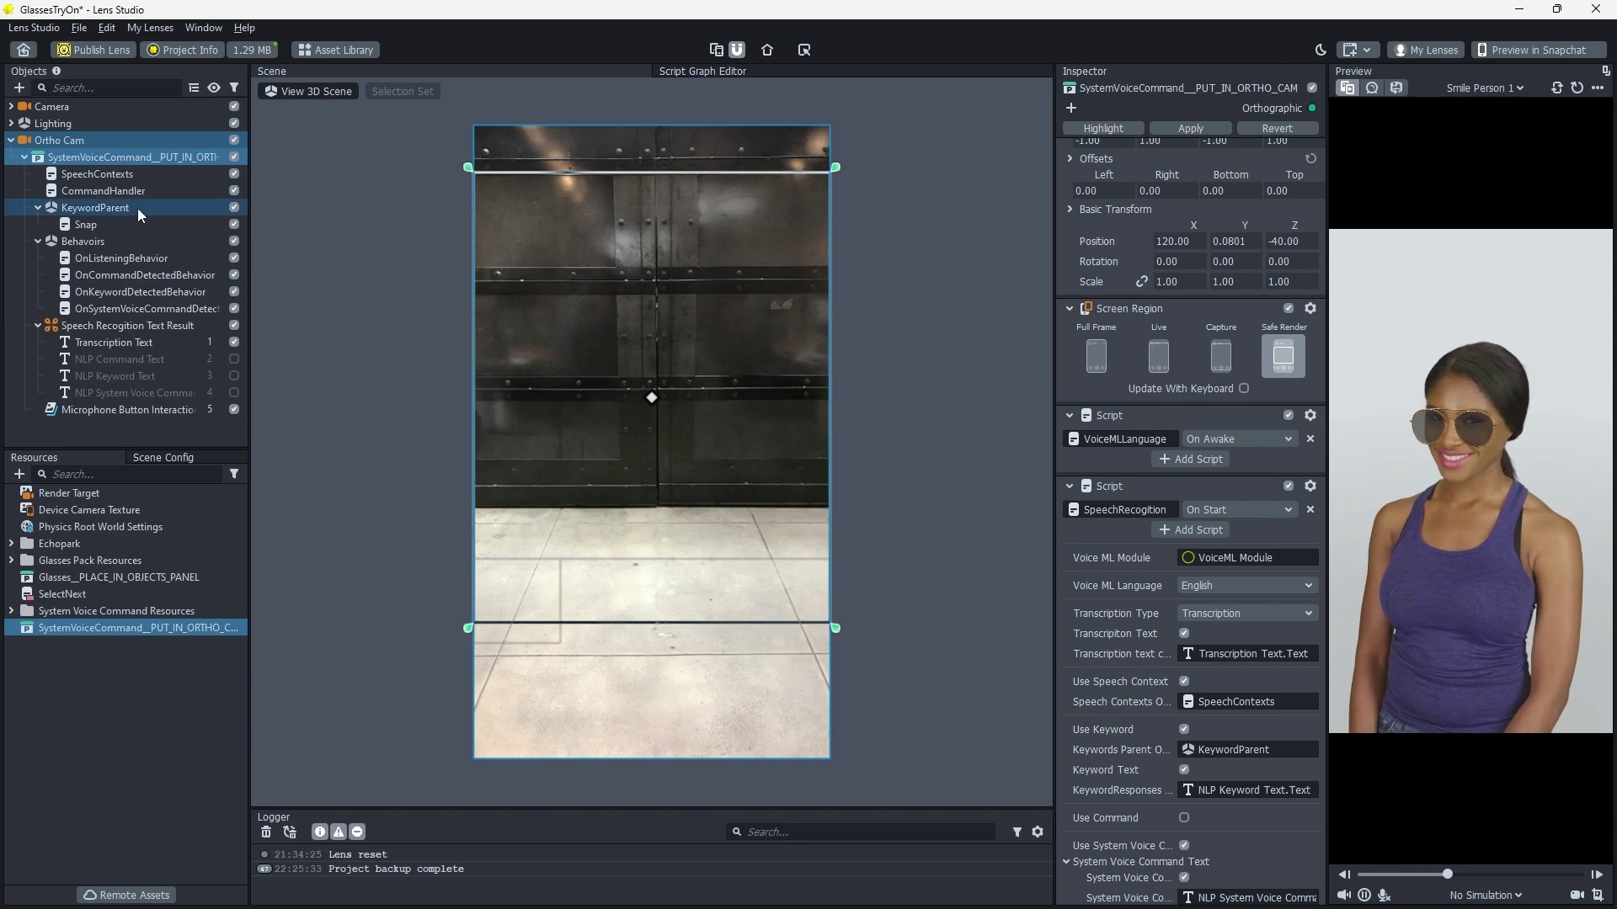
Set the first English phrase of the SpeechContexts object to "Next"
{"action": "left_click", "coordinate": [111, 173]}
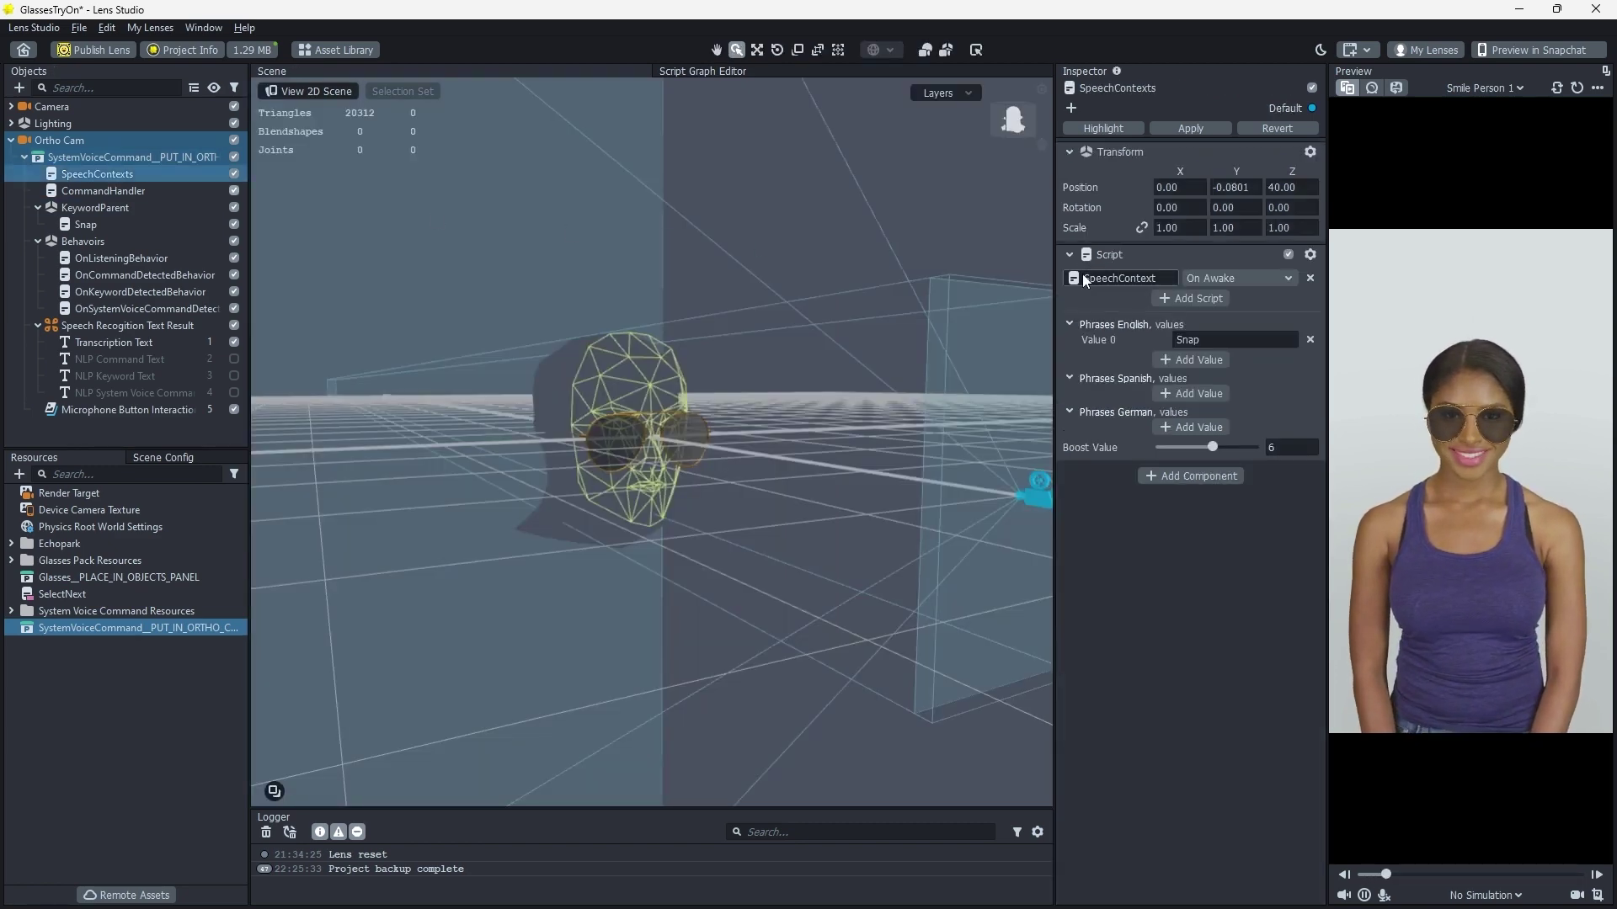
{"action": "type", "text": "Next"}
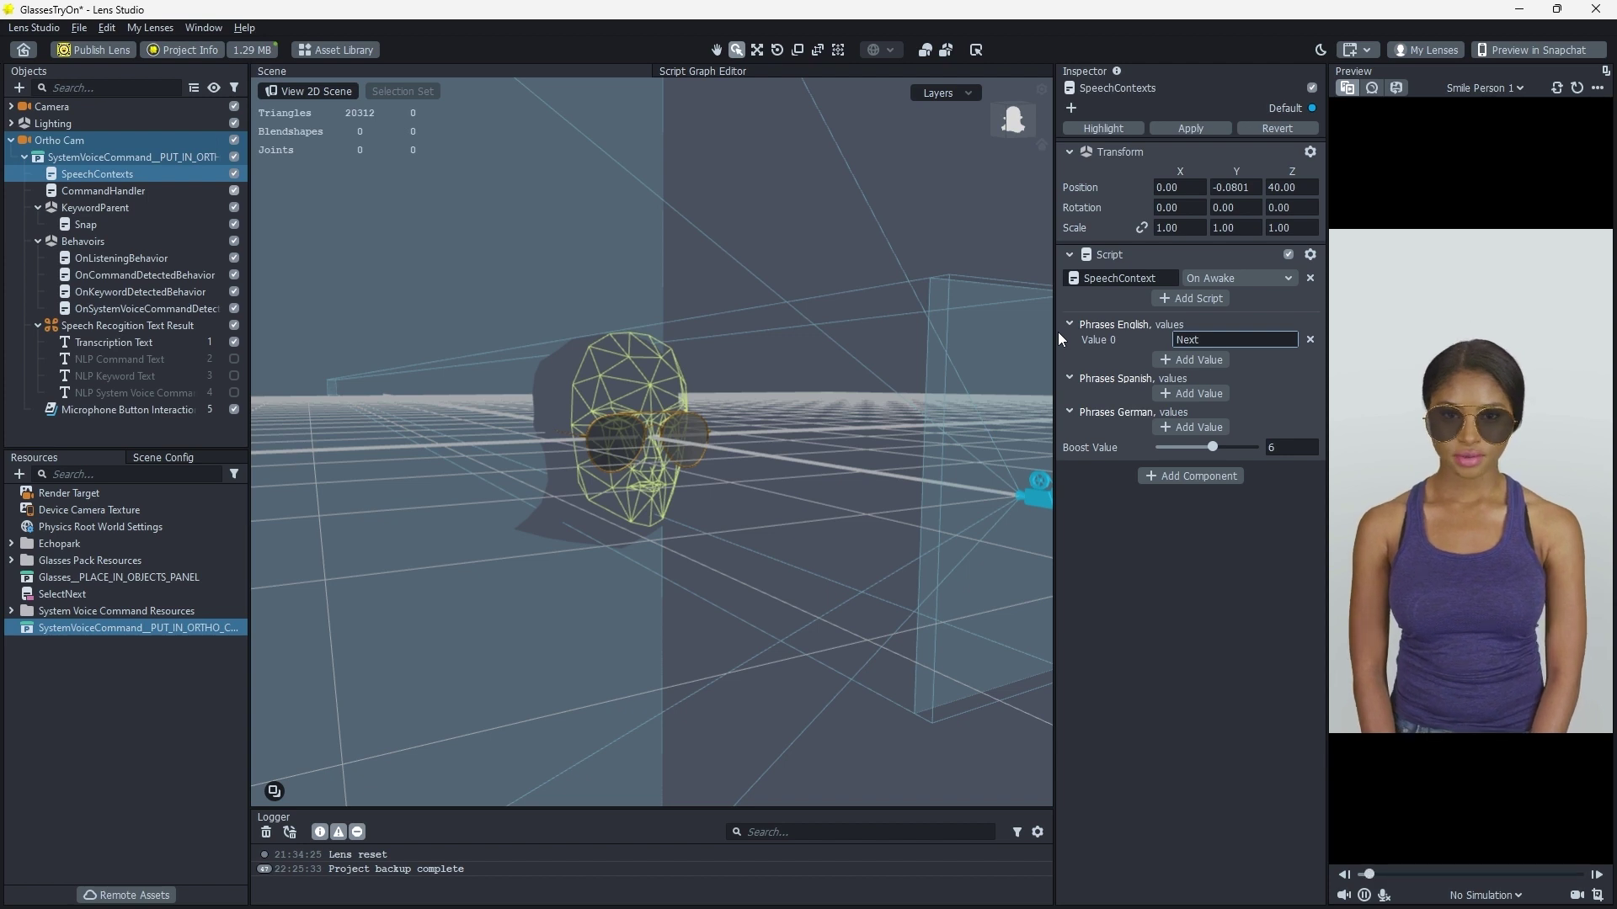
{"action": "left_click", "coordinate": [1195, 537]}
Set the Snap object's English keyword to "Next" and its first English category alias to "next"
{"action": "left_click", "coordinate": [112, 229]}
{"action": "left_click_drag", "start_coordinate": [1189, 326], "coordinate": [1013, 299]}
{"action": "type", "text": "Next"}
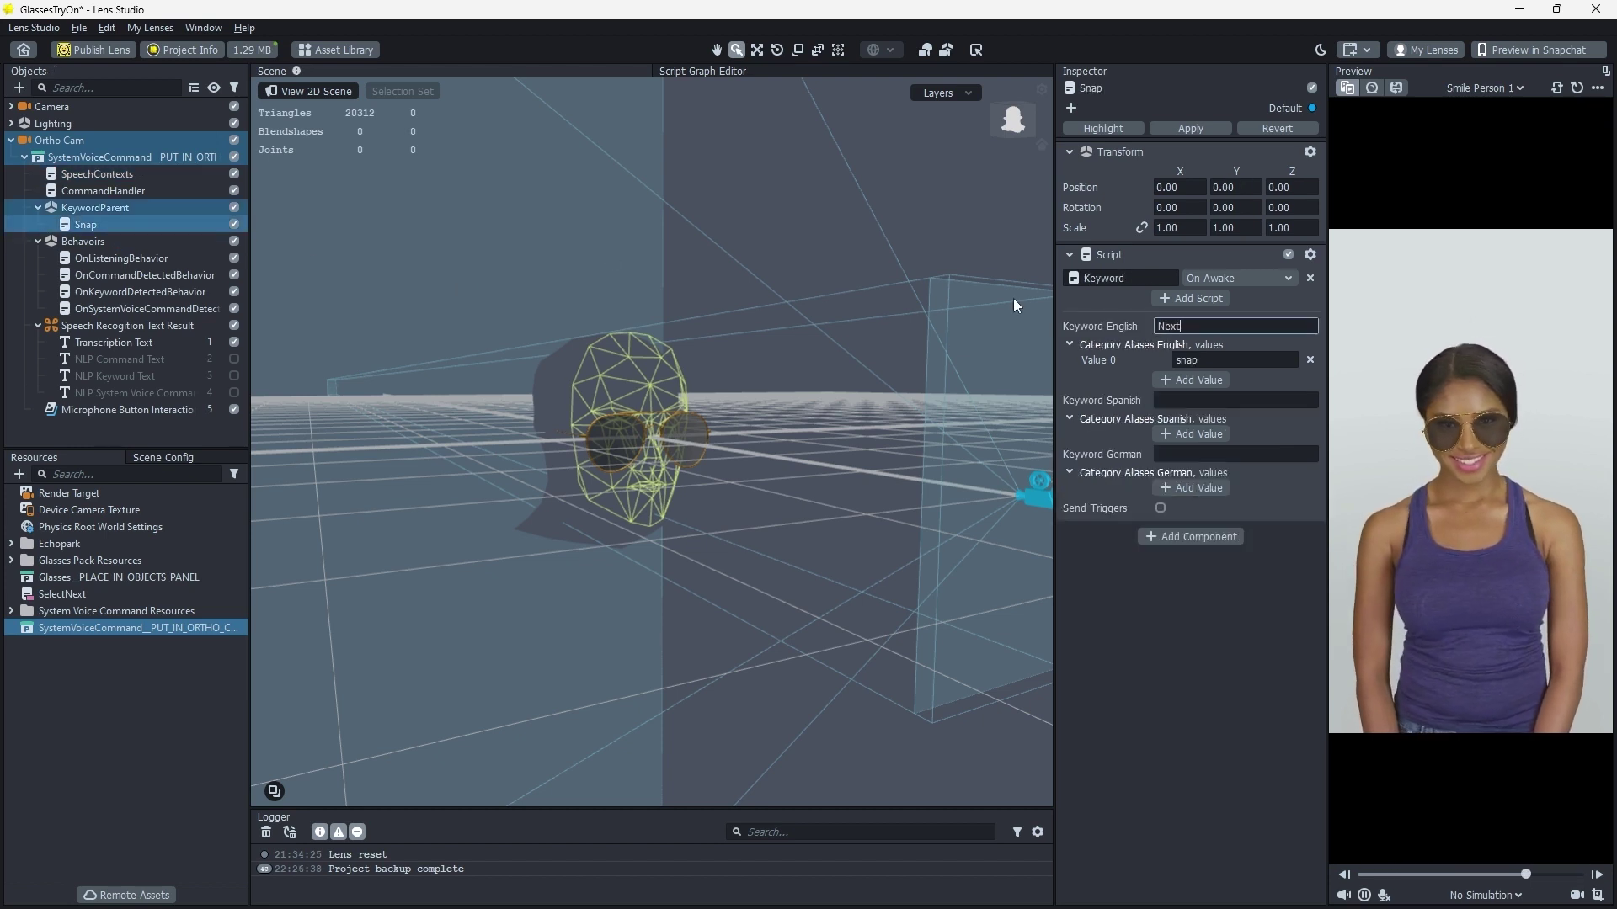
{"action": "key", "text": "Tab"}
{"action": "type", "text": "next"}
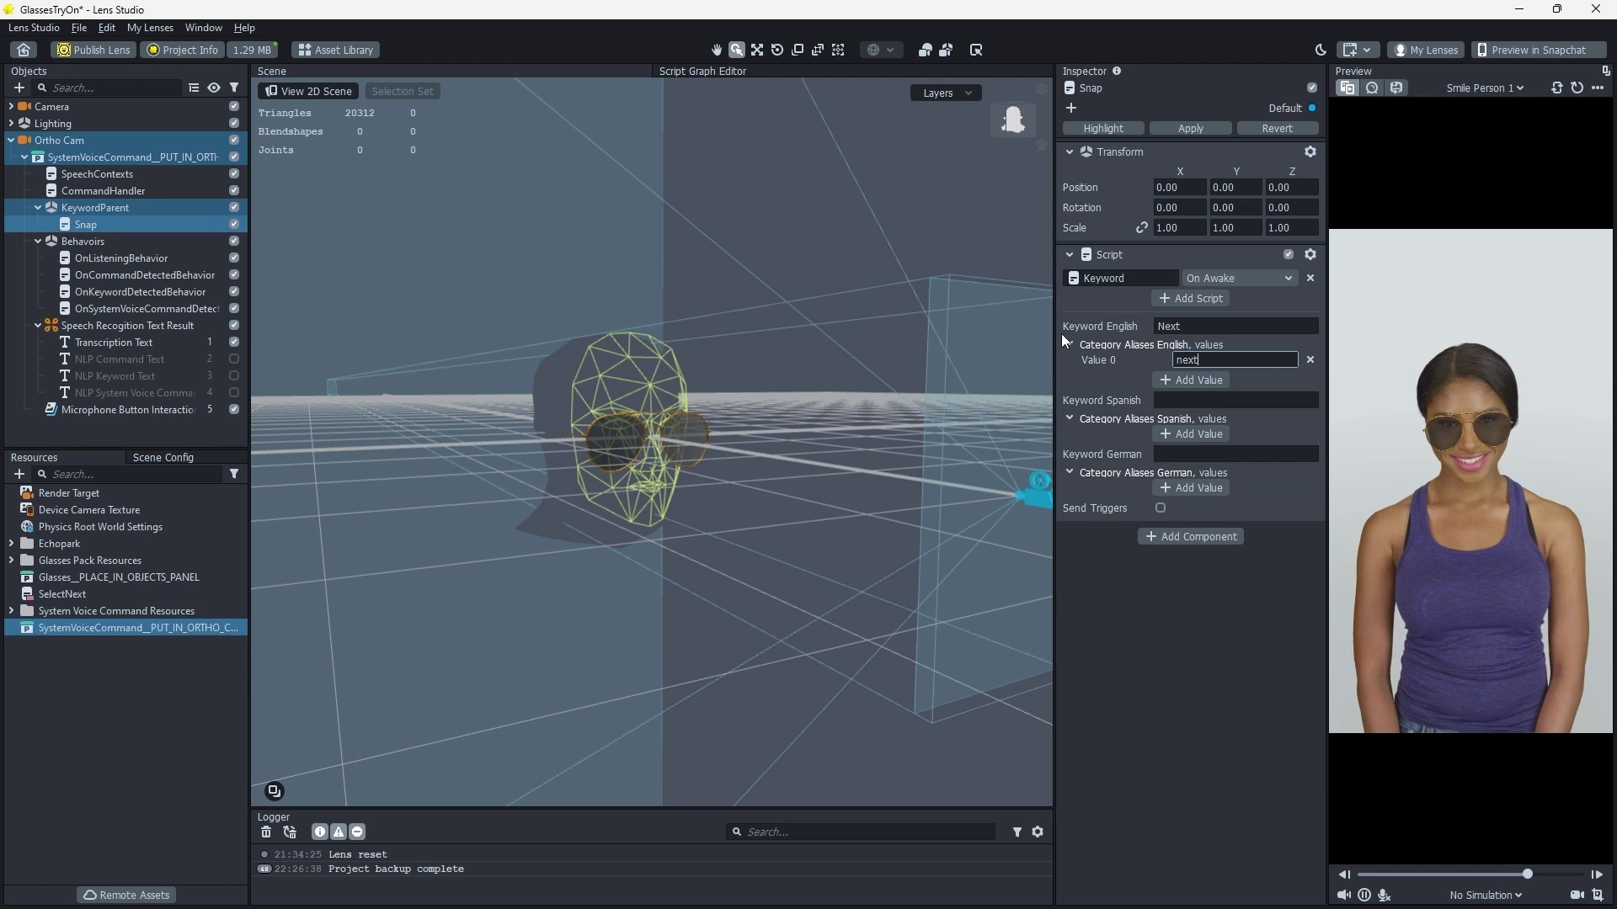
Rename the Snap object under KeywordParent to Next
{"action": "right_click", "coordinate": [135, 226]}
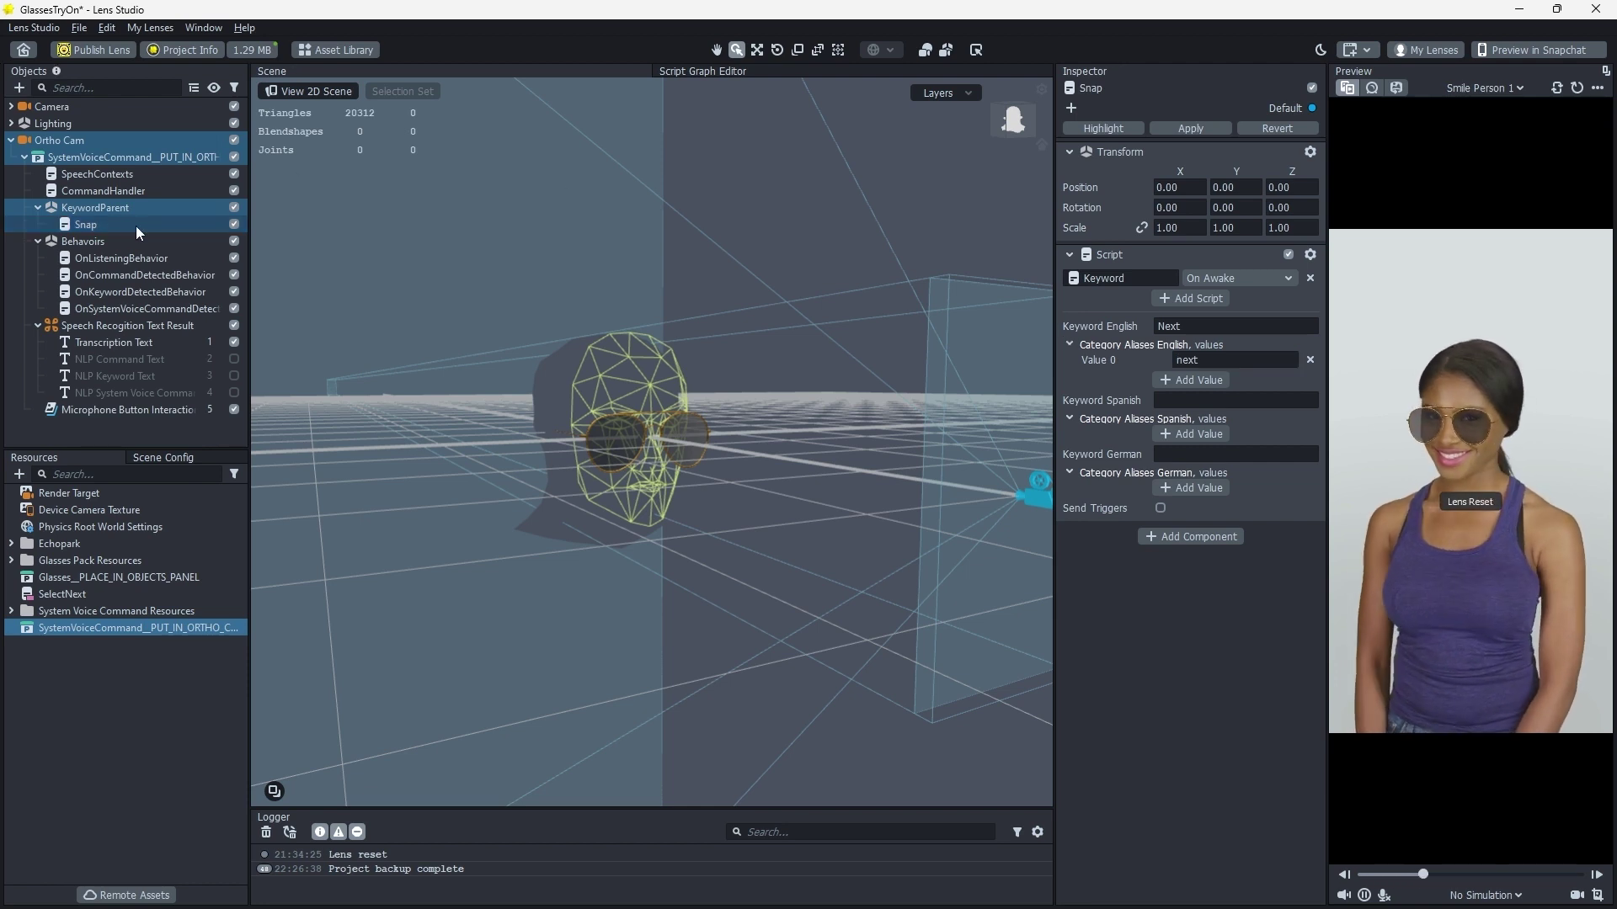
{"action": "left_click", "coordinate": [169, 280]}
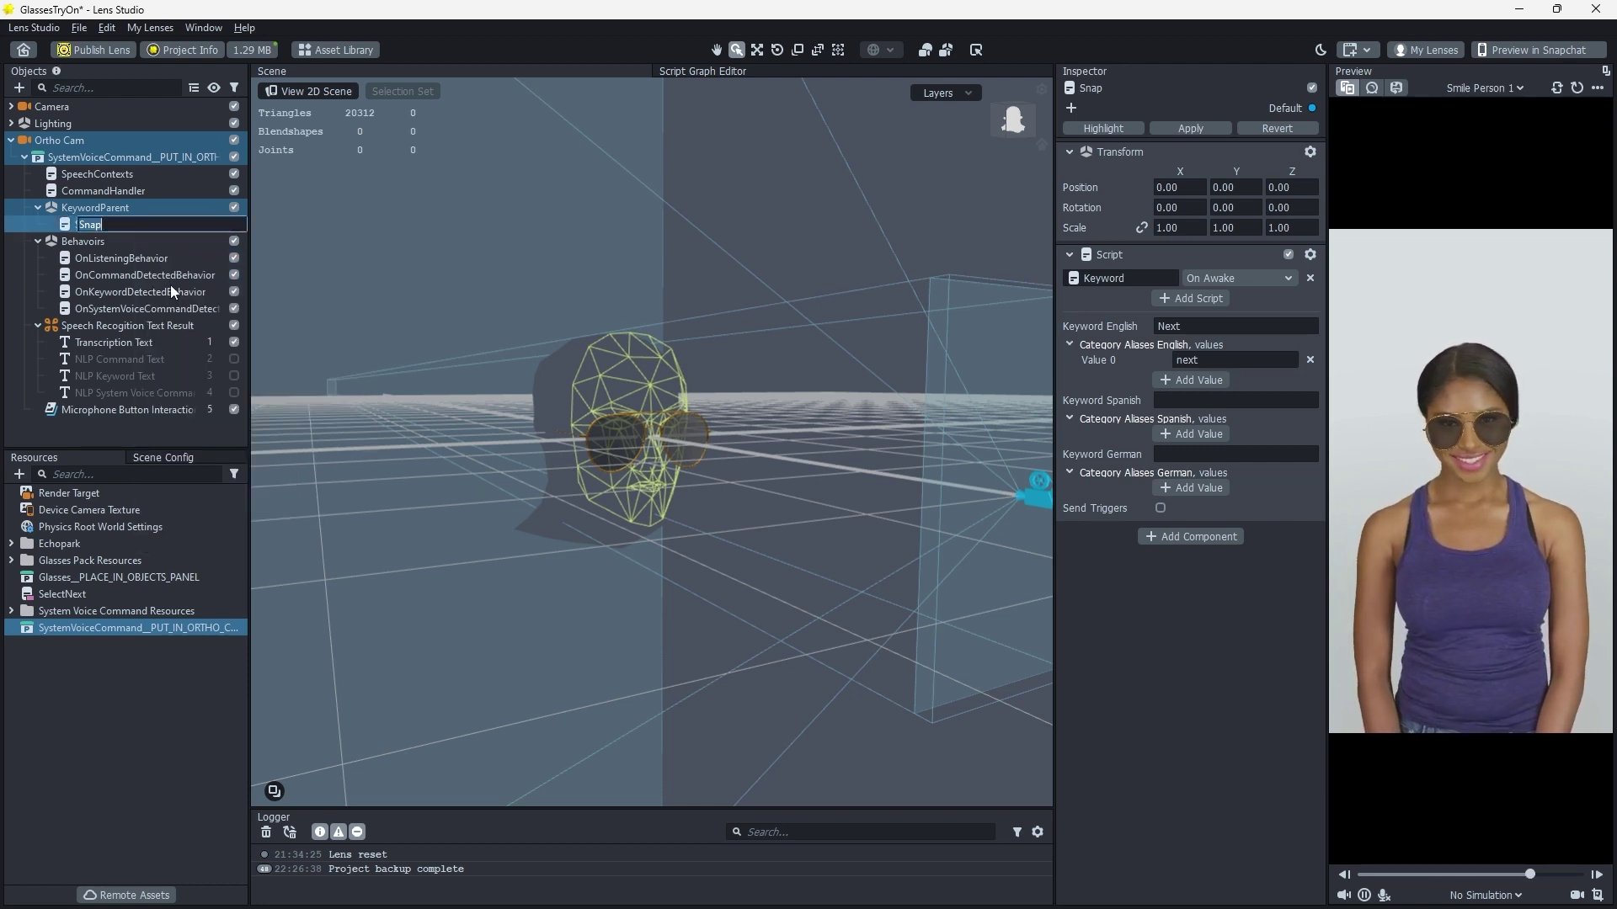
{"action": "type", "text": "Next"}
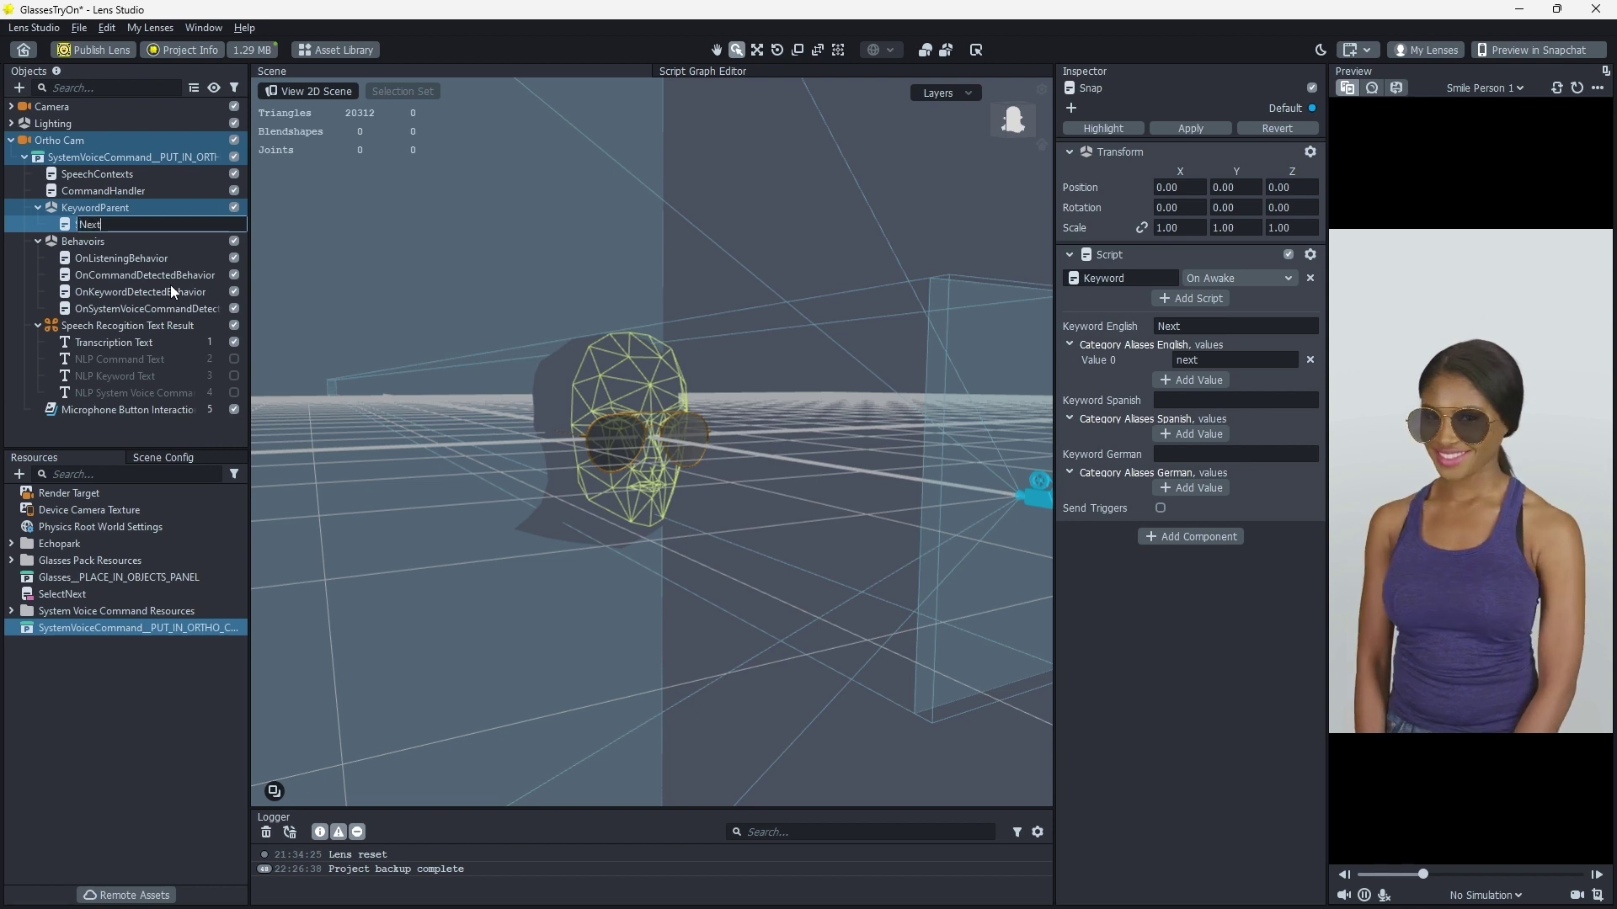
{"action": "key", "text": "Return"}
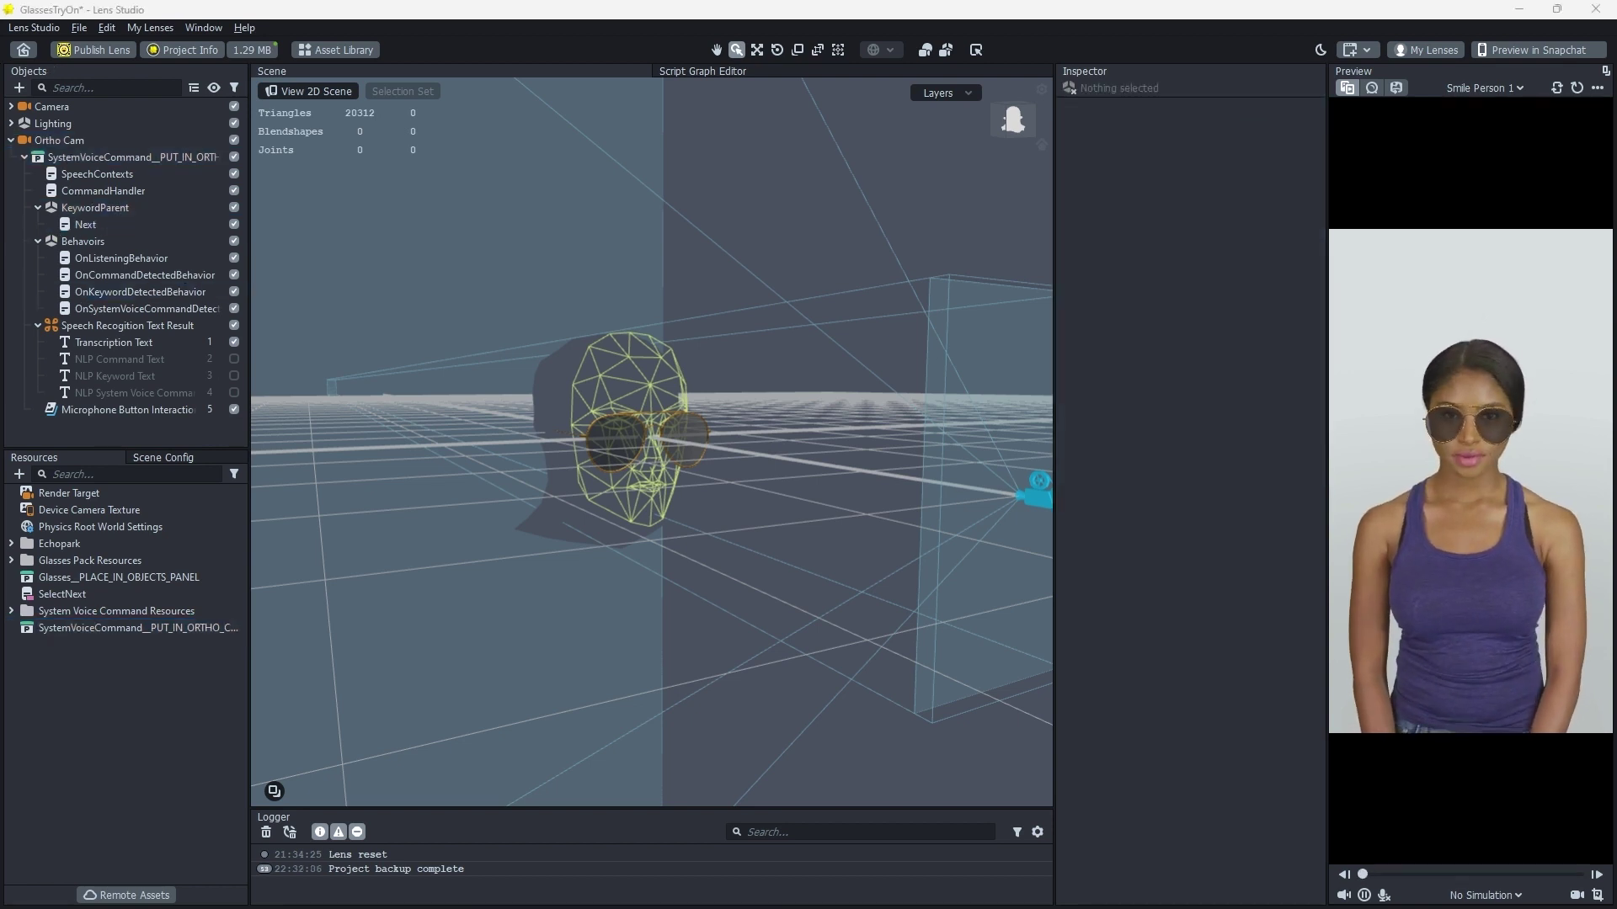
Add a second Script component to the Next keyword object and assign the Behavior script to it
{"action": "left_click", "coordinate": [148, 224]}
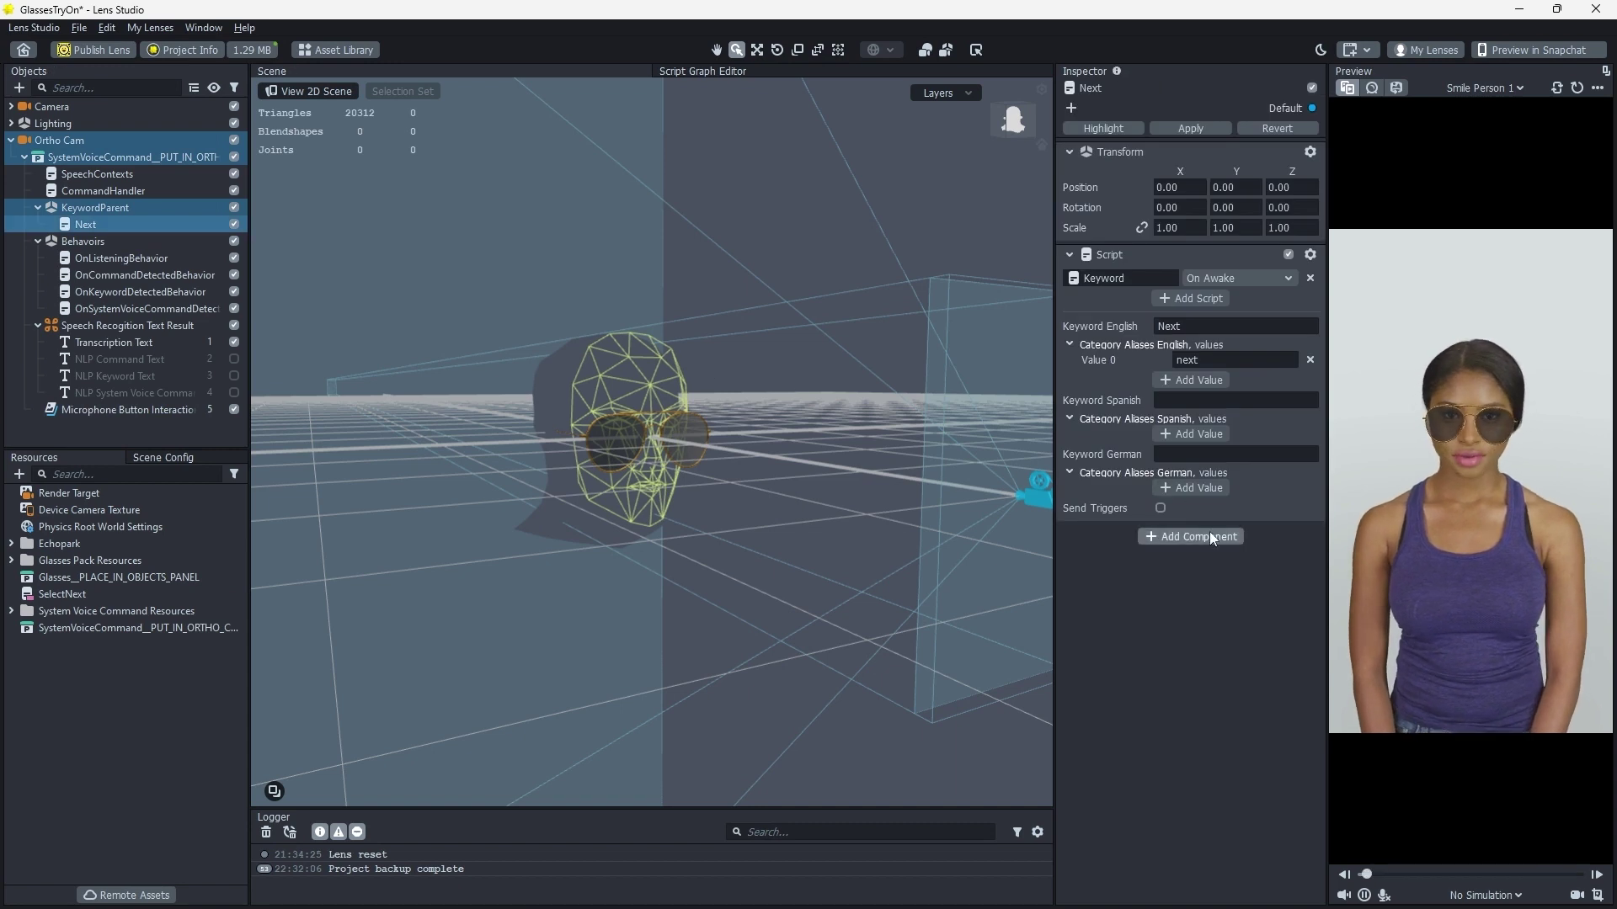
{"action": "left_click", "coordinate": [1214, 537]}
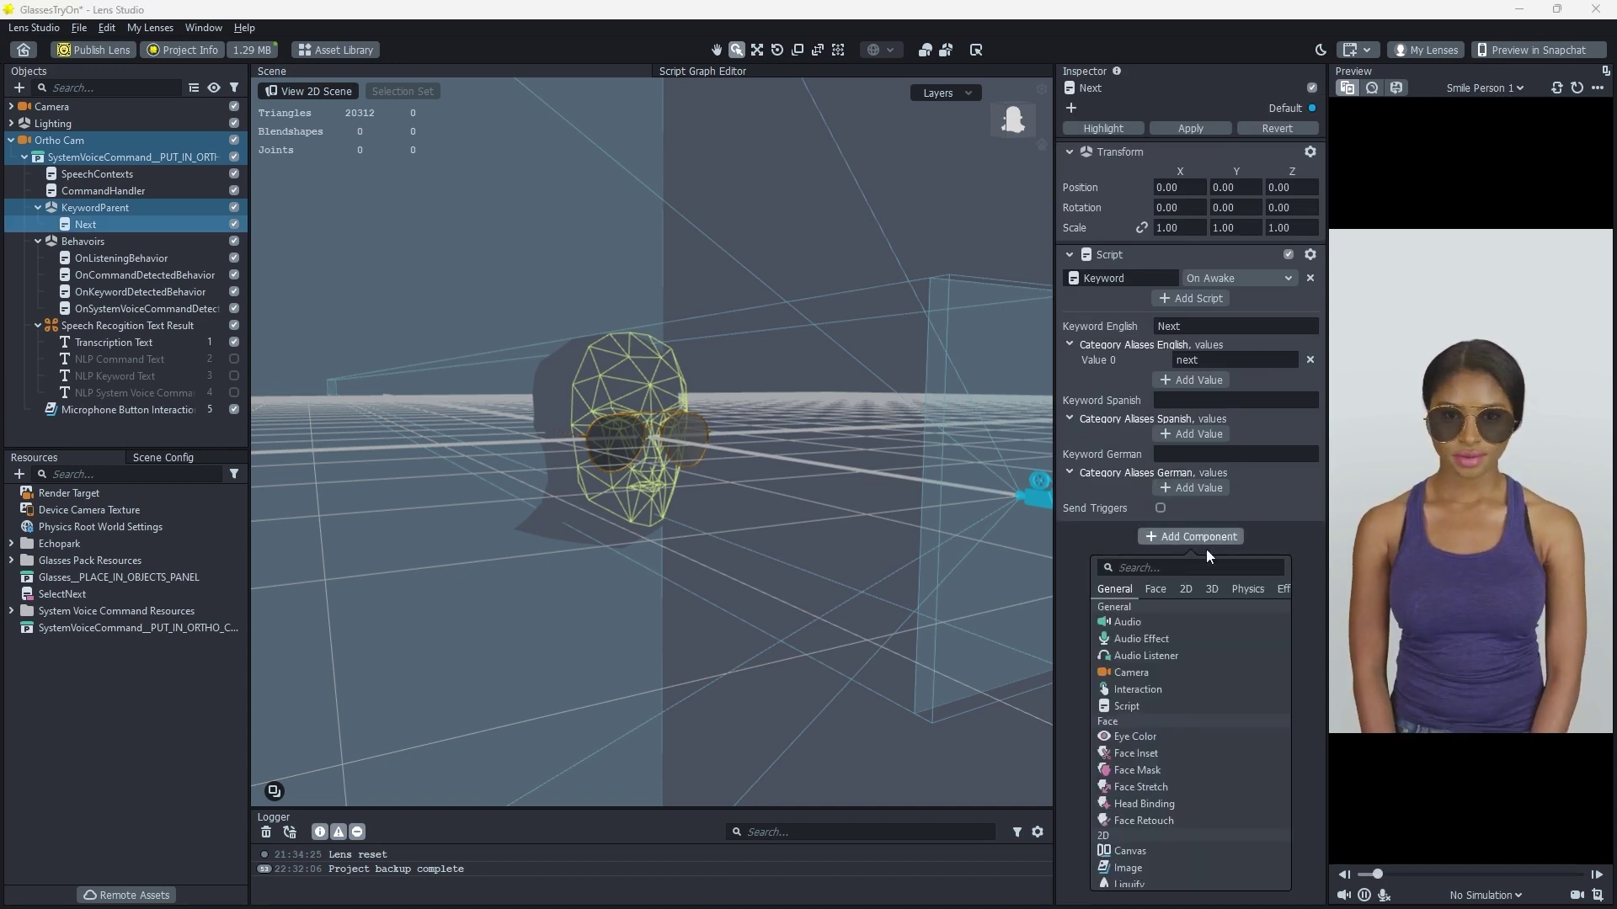
{"action": "type", "text": "Sc"}
{"action": "left_click", "coordinate": [1154, 601]}
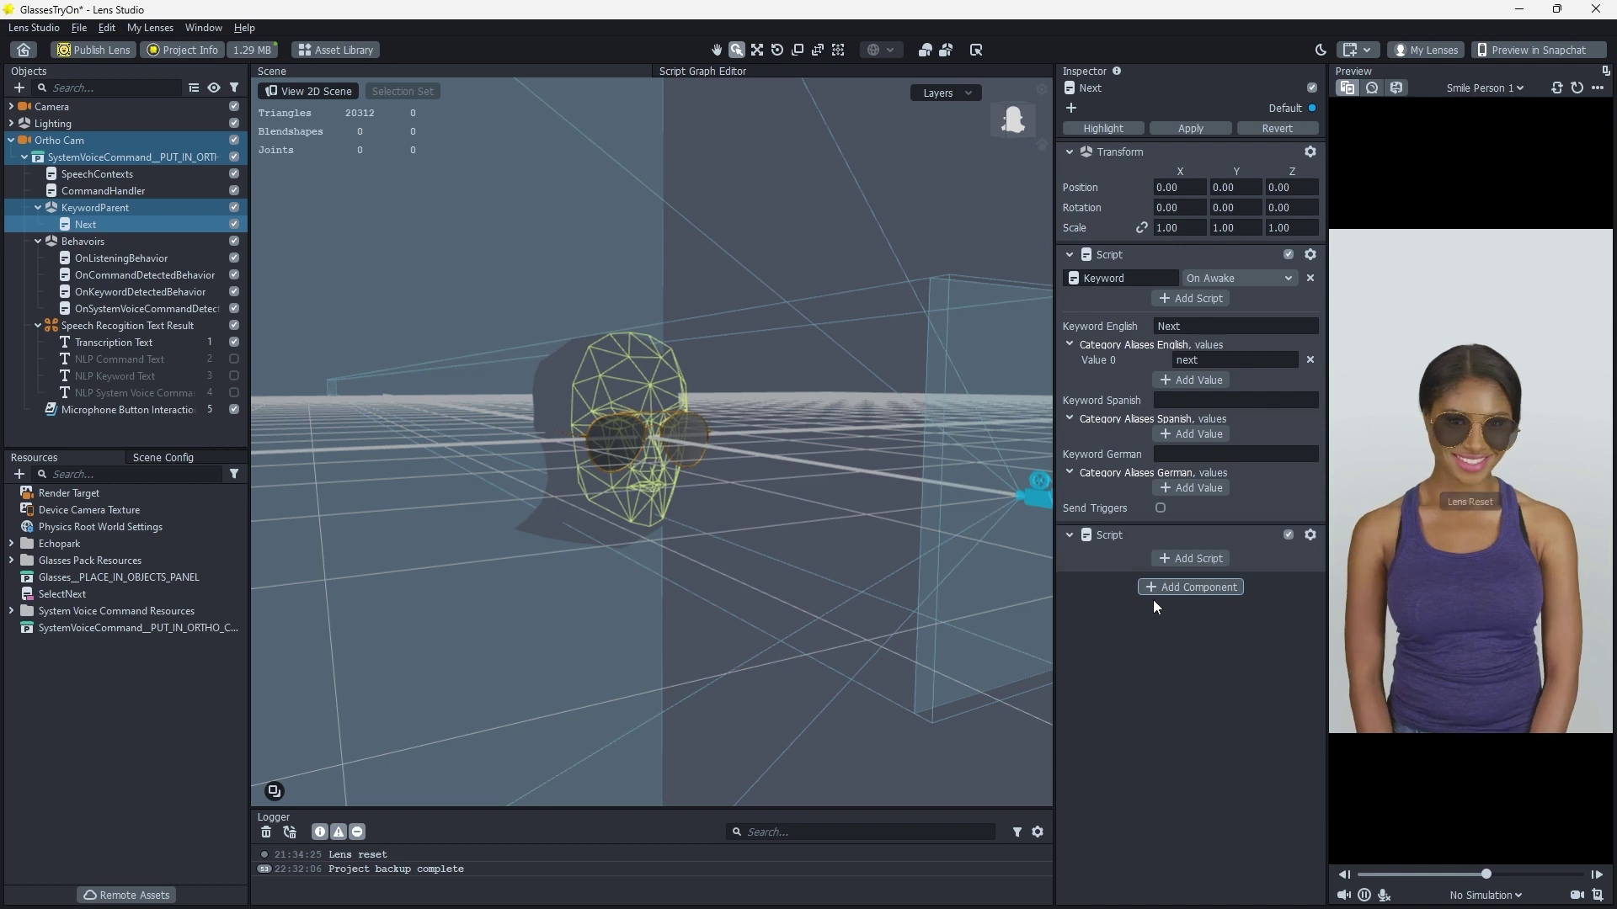
{"action": "left_click", "coordinate": [1167, 558]}
{"action": "type", "text": "B"}
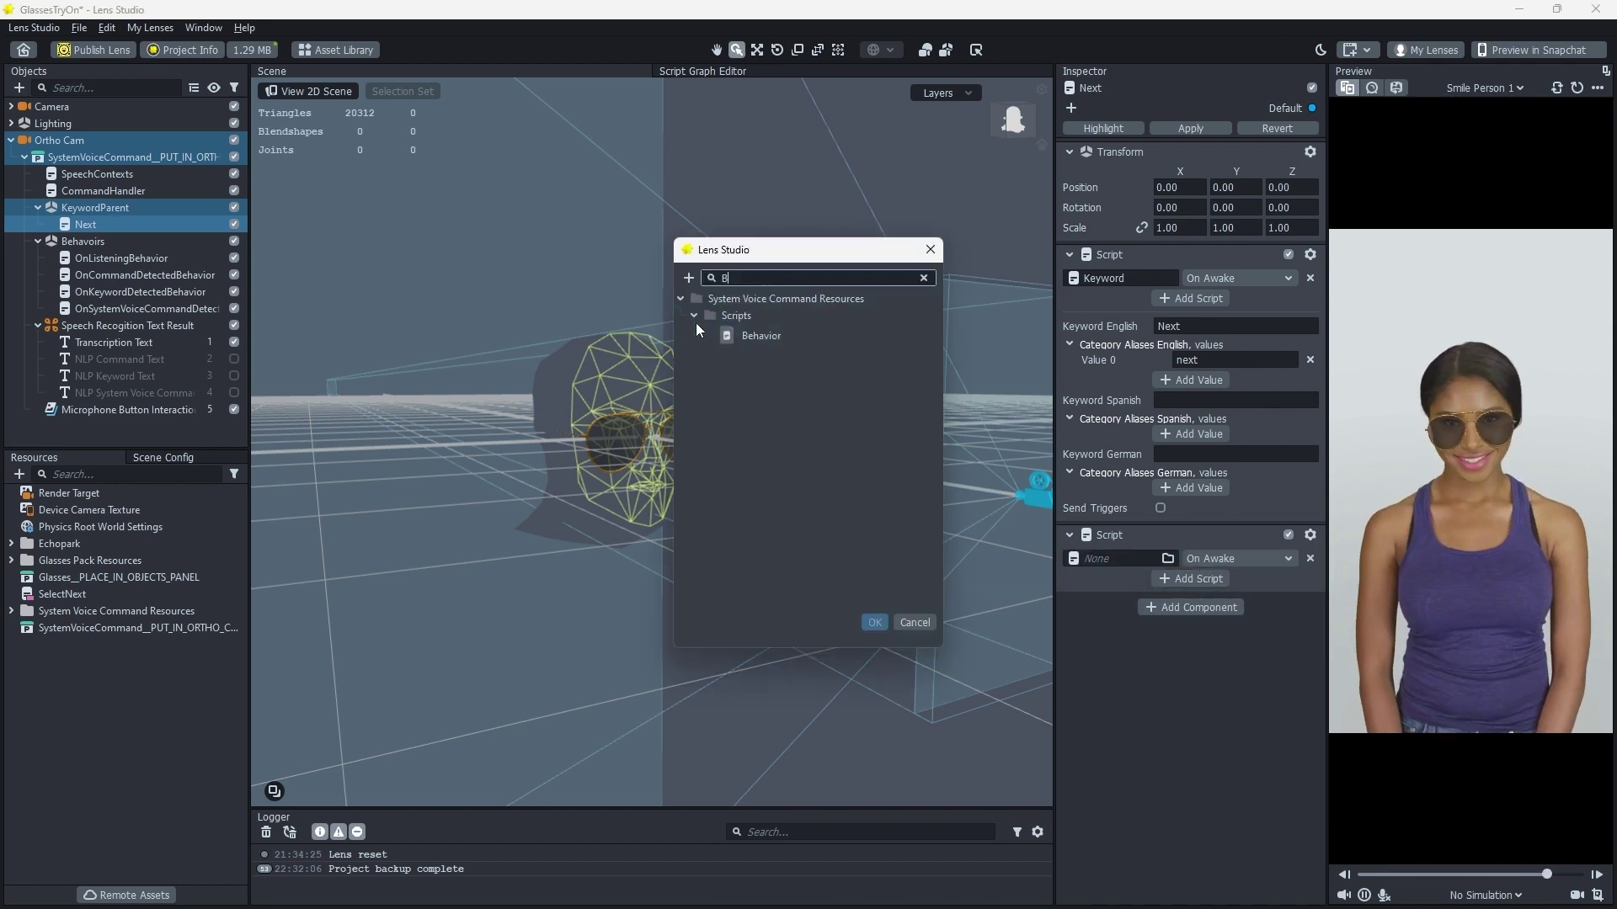
{"action": "left_click", "coordinate": [786, 337]}
{"action": "left_click", "coordinate": [874, 623]}
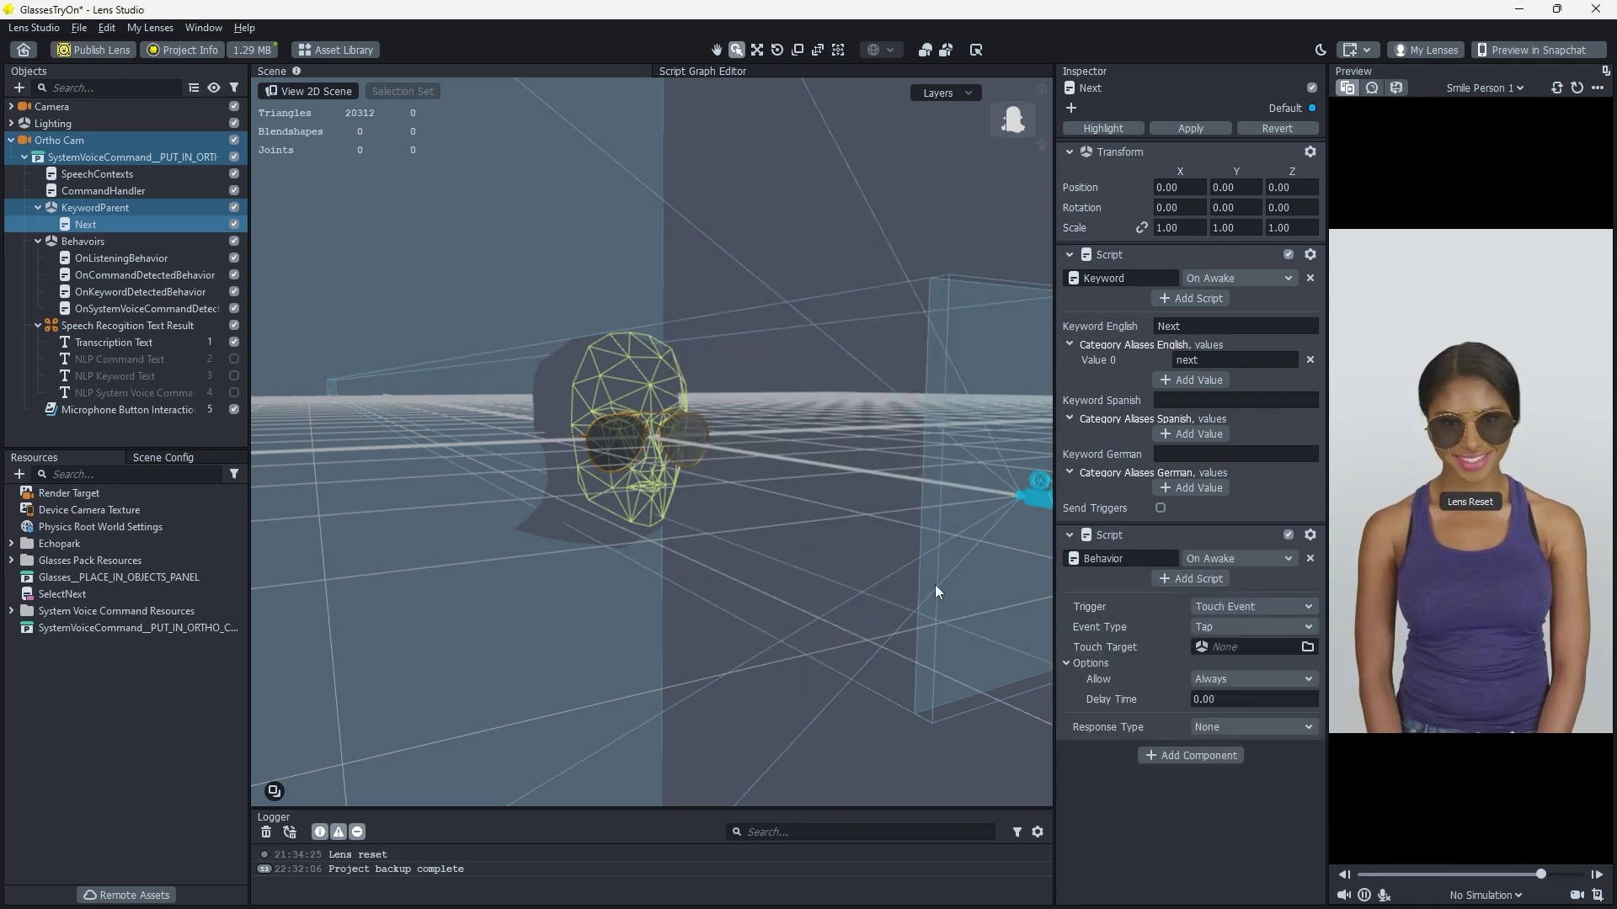
Set the Behavior script's trigger to None and its response type to Call Script API
{"action": "left_click", "coordinate": [1244, 605]}
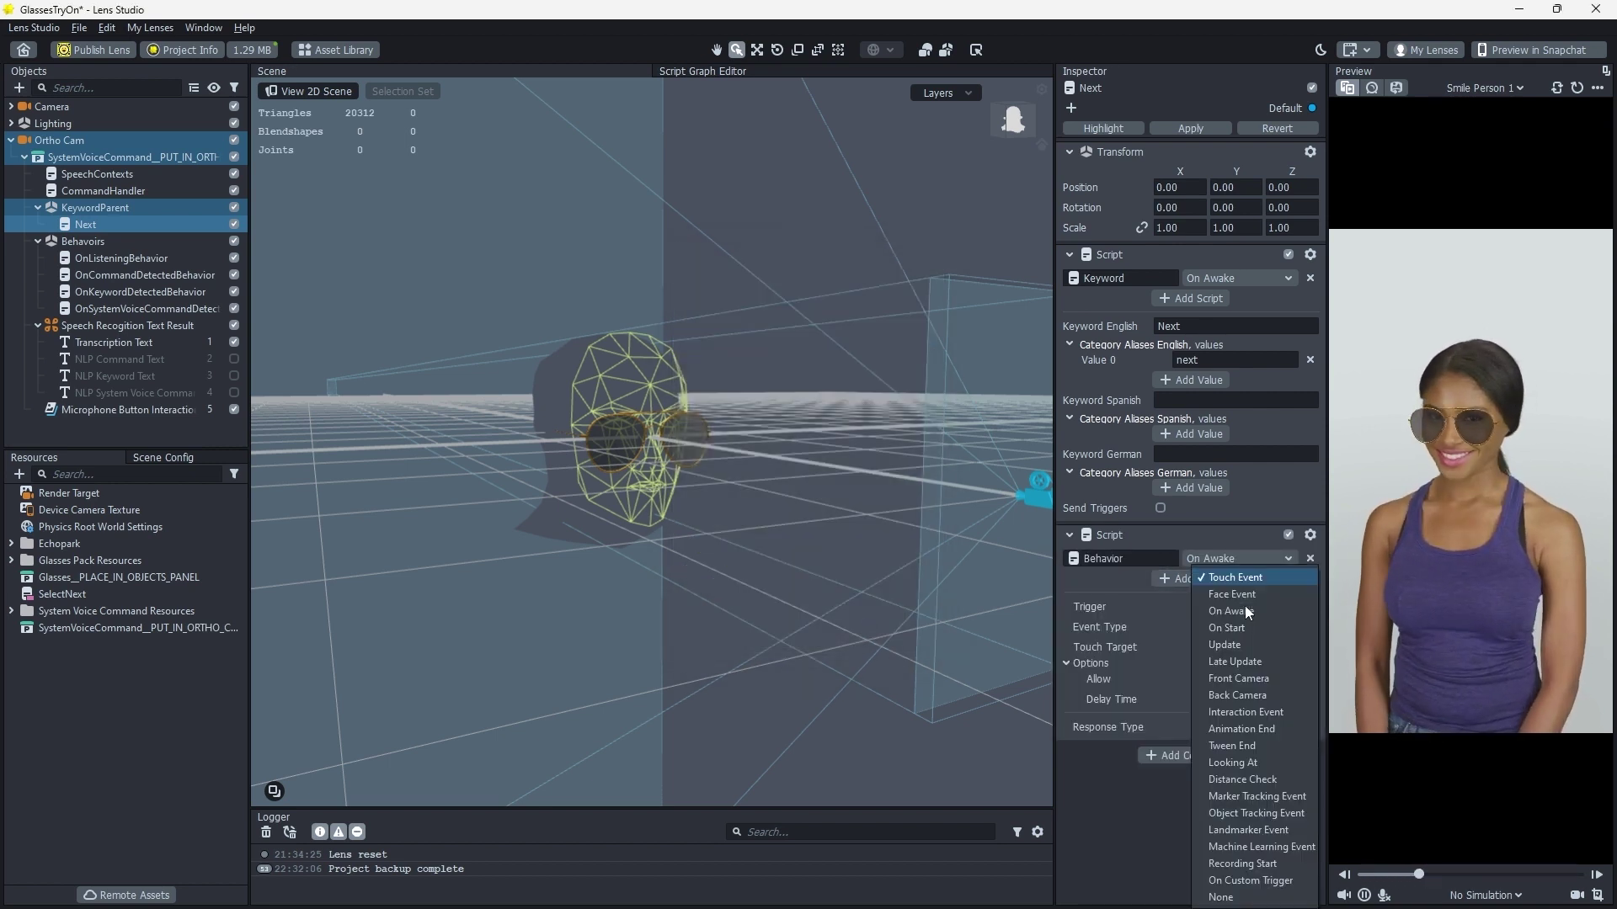
{"action": "left_click", "coordinate": [1213, 896]}
{"action": "left_click", "coordinate": [1234, 687]}
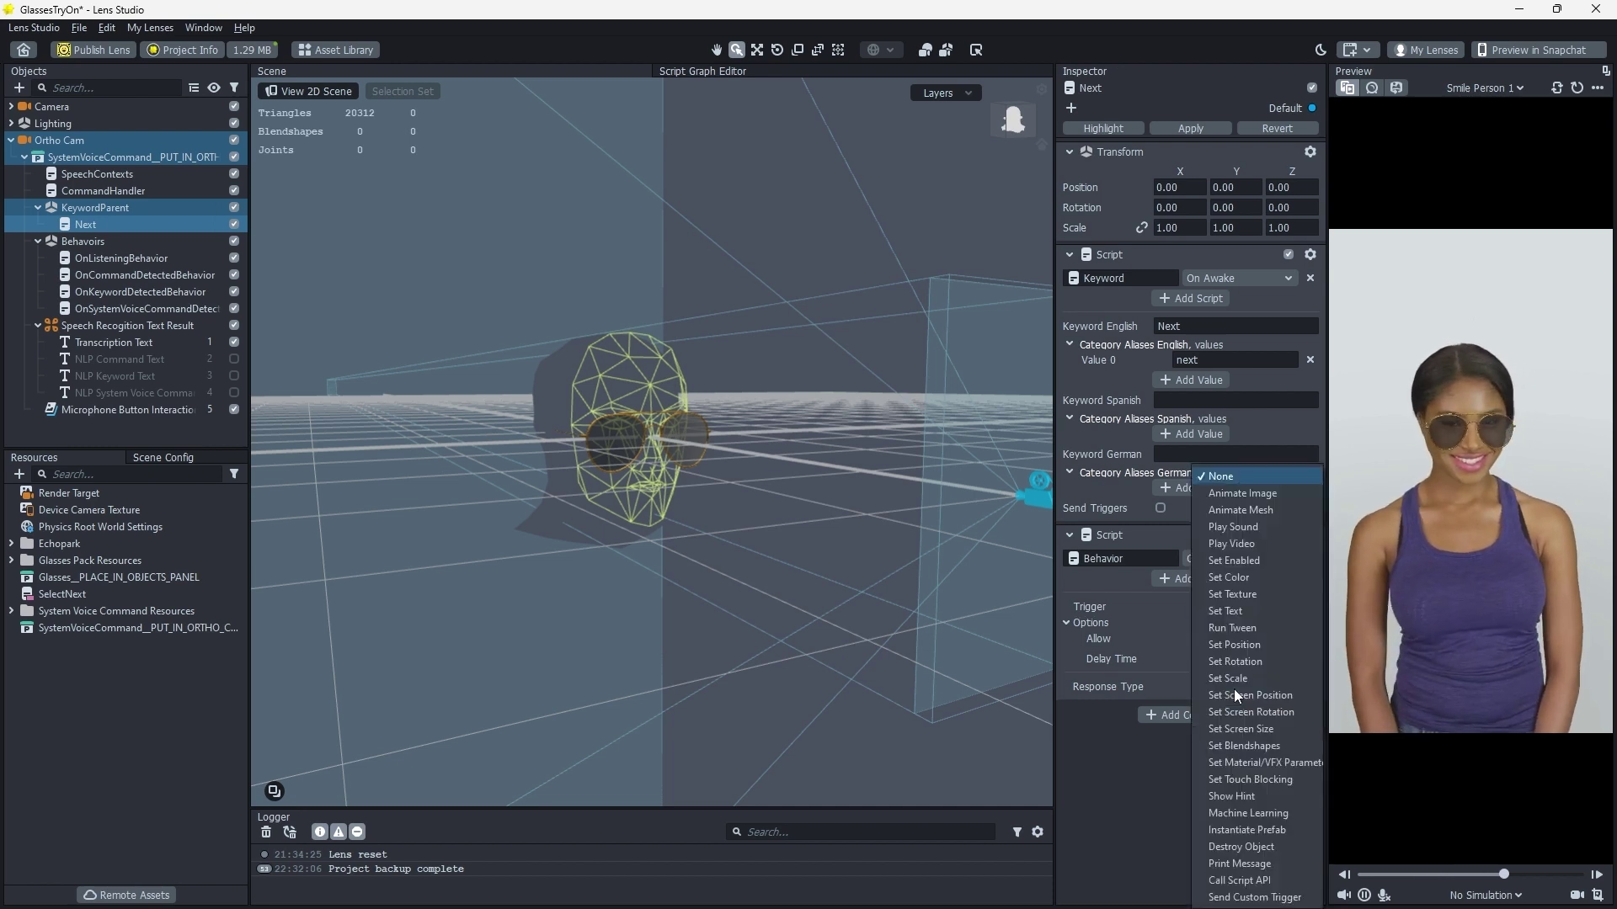
{"action": "left_click", "coordinate": [1263, 876]}
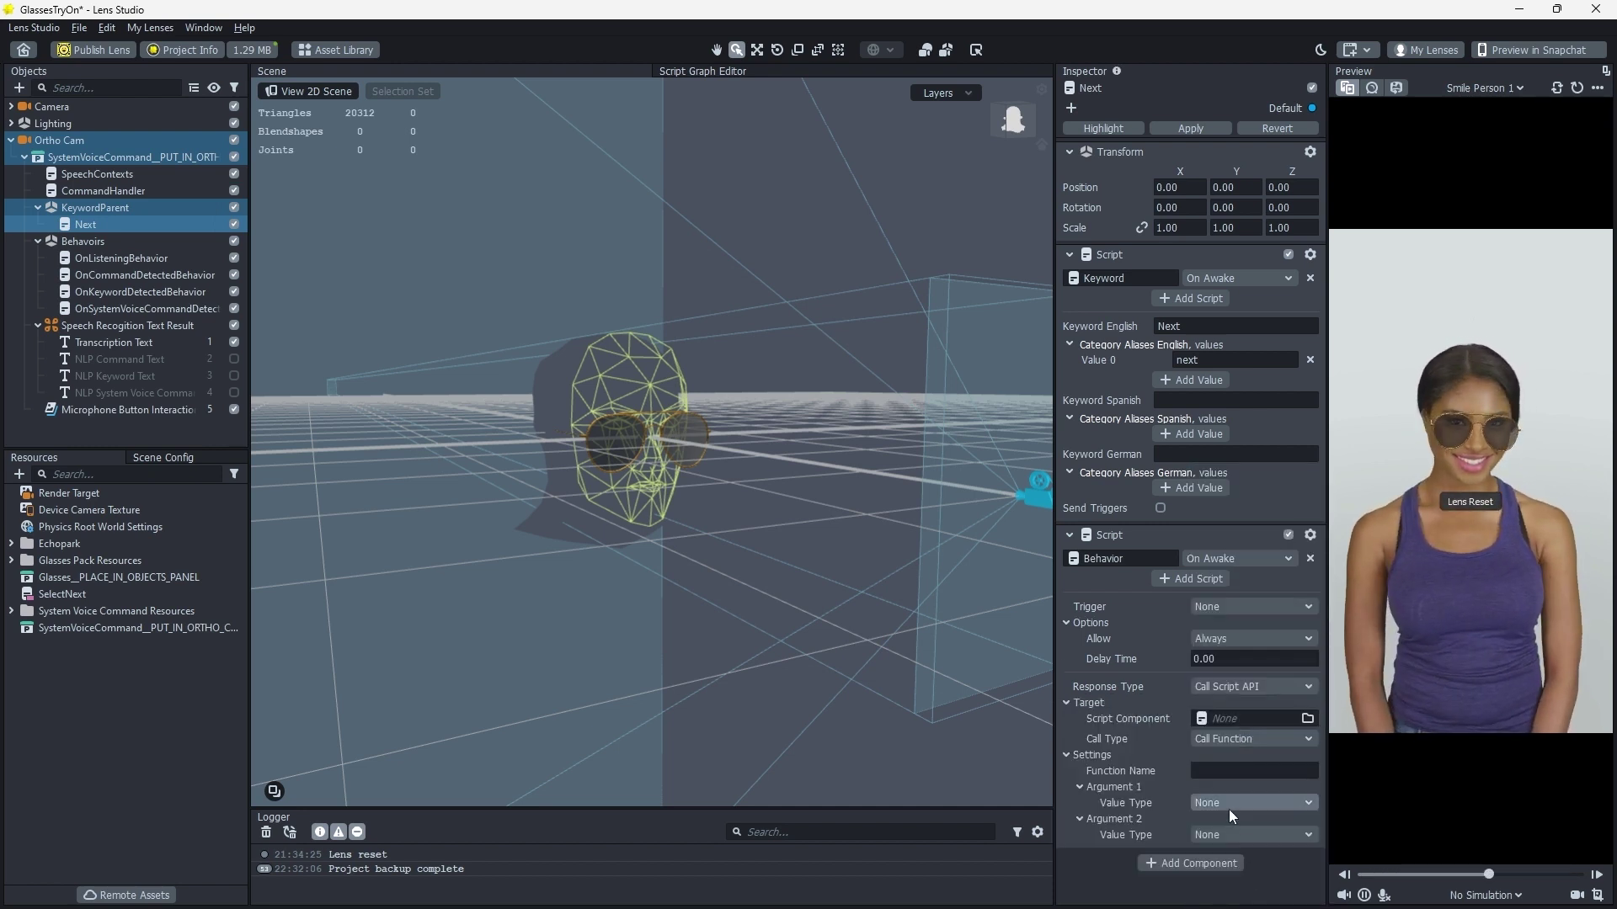
Choose Head Binding 0's SelectNext script as the Behavior's target script component
{"action": "left_click", "coordinate": [1309, 719]}
{"action": "left_click", "coordinate": [682, 299]}
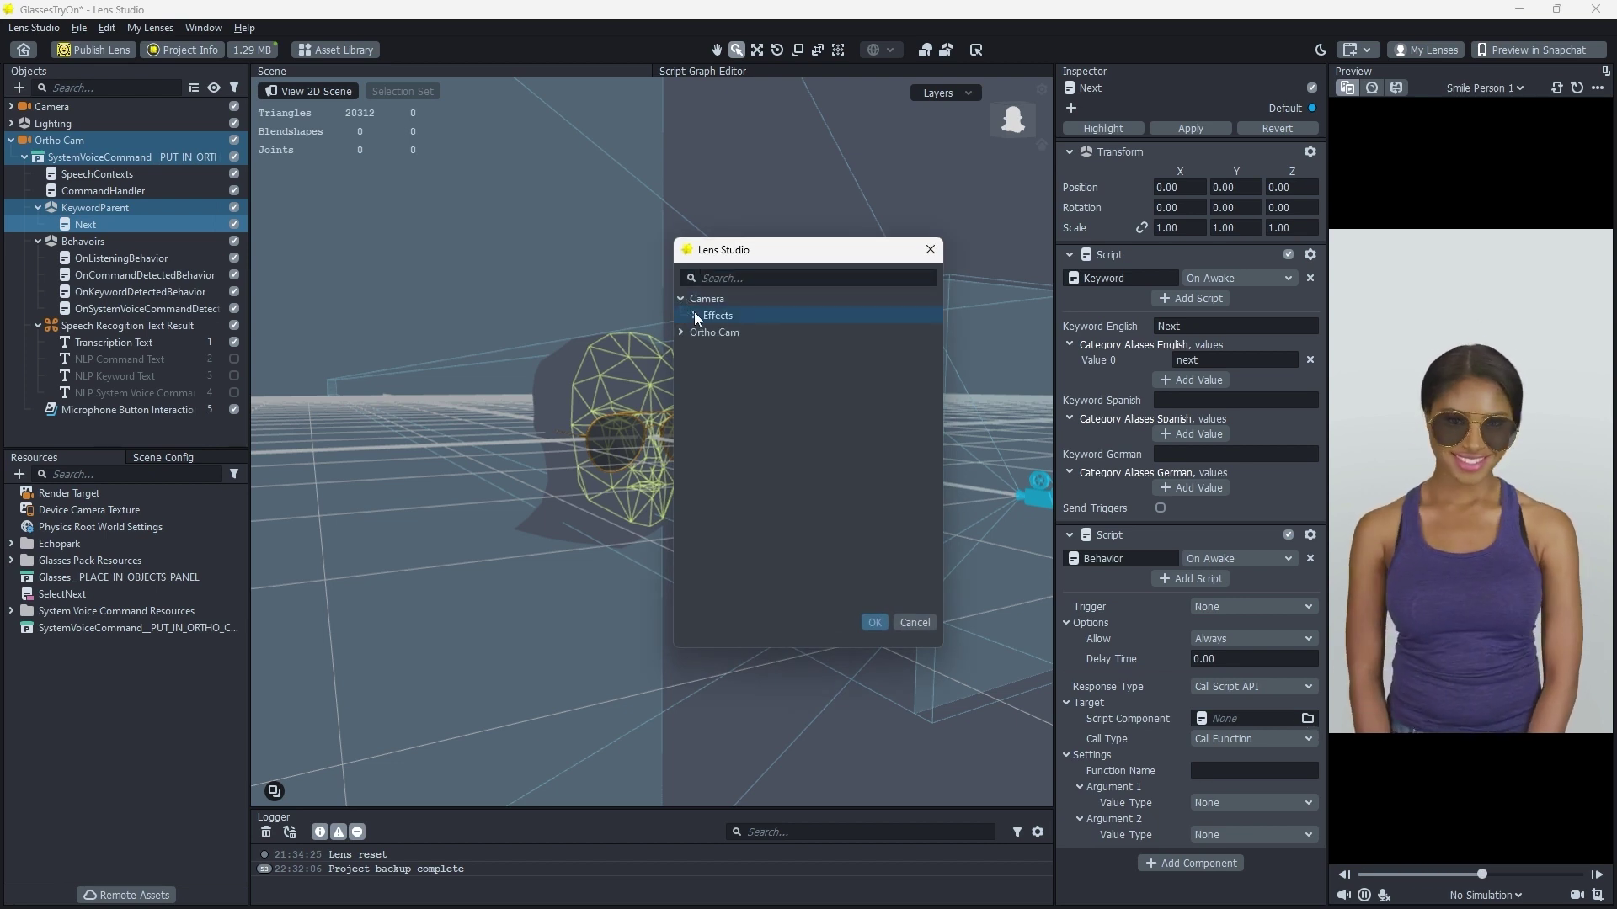
{"action": "left_click", "coordinate": [695, 315]}
{"action": "left_click", "coordinate": [756, 332]}
{"action": "left_click", "coordinate": [757, 332]}
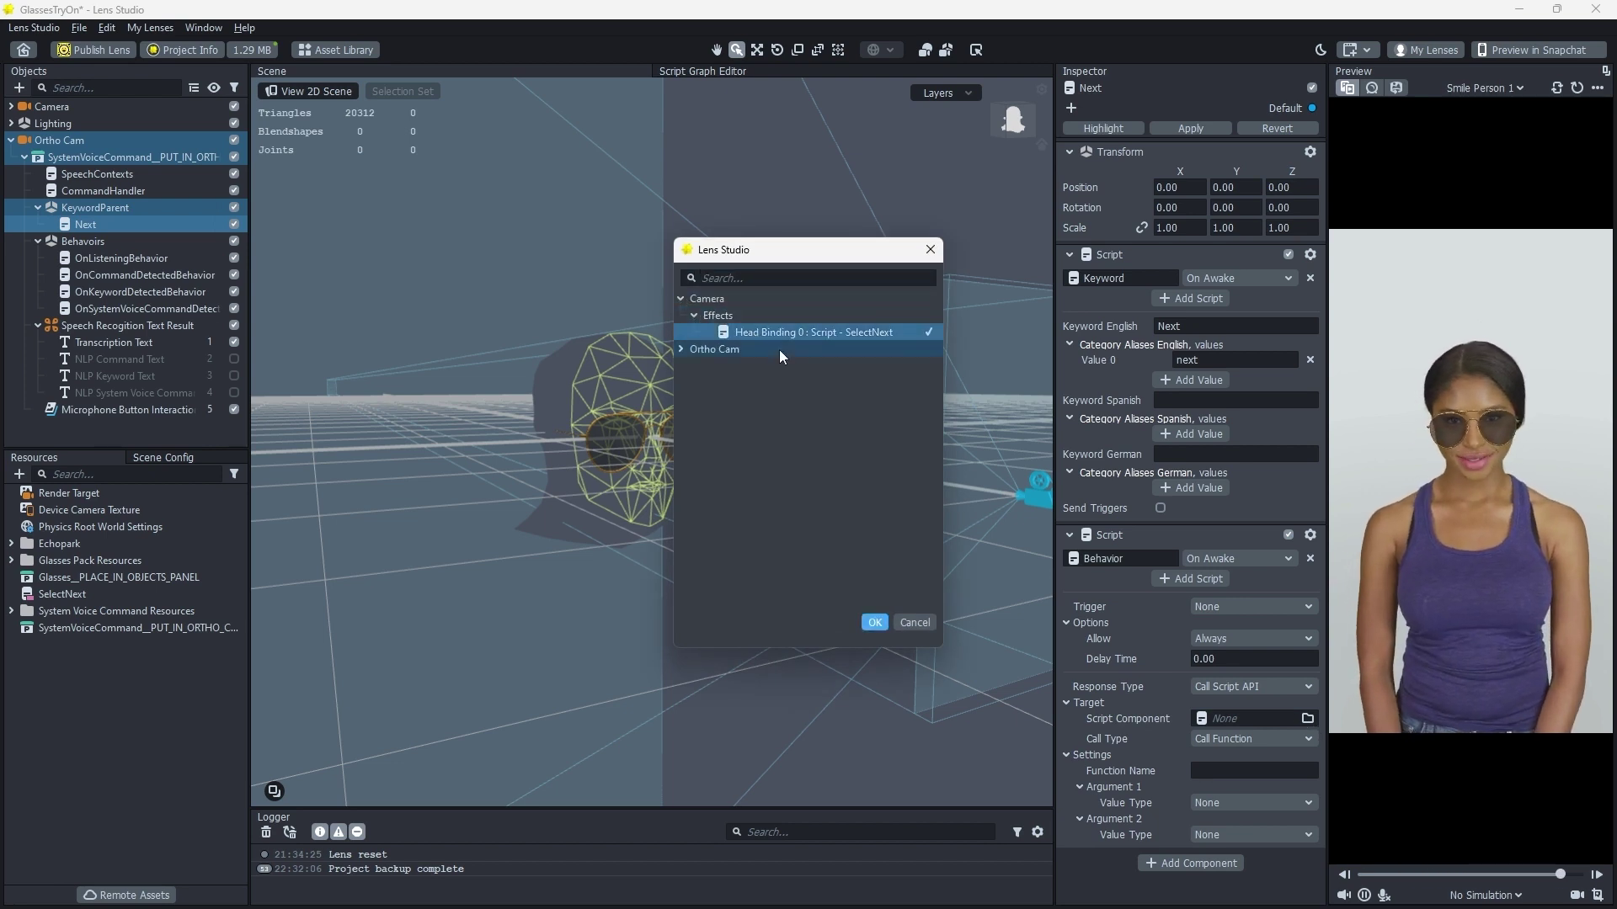
{"action": "left_click", "coordinate": [870, 622]}
Keep the Behavior's call type as Call Function and set the function name to SelectNext
{"action": "left_click", "coordinate": [1221, 739]}
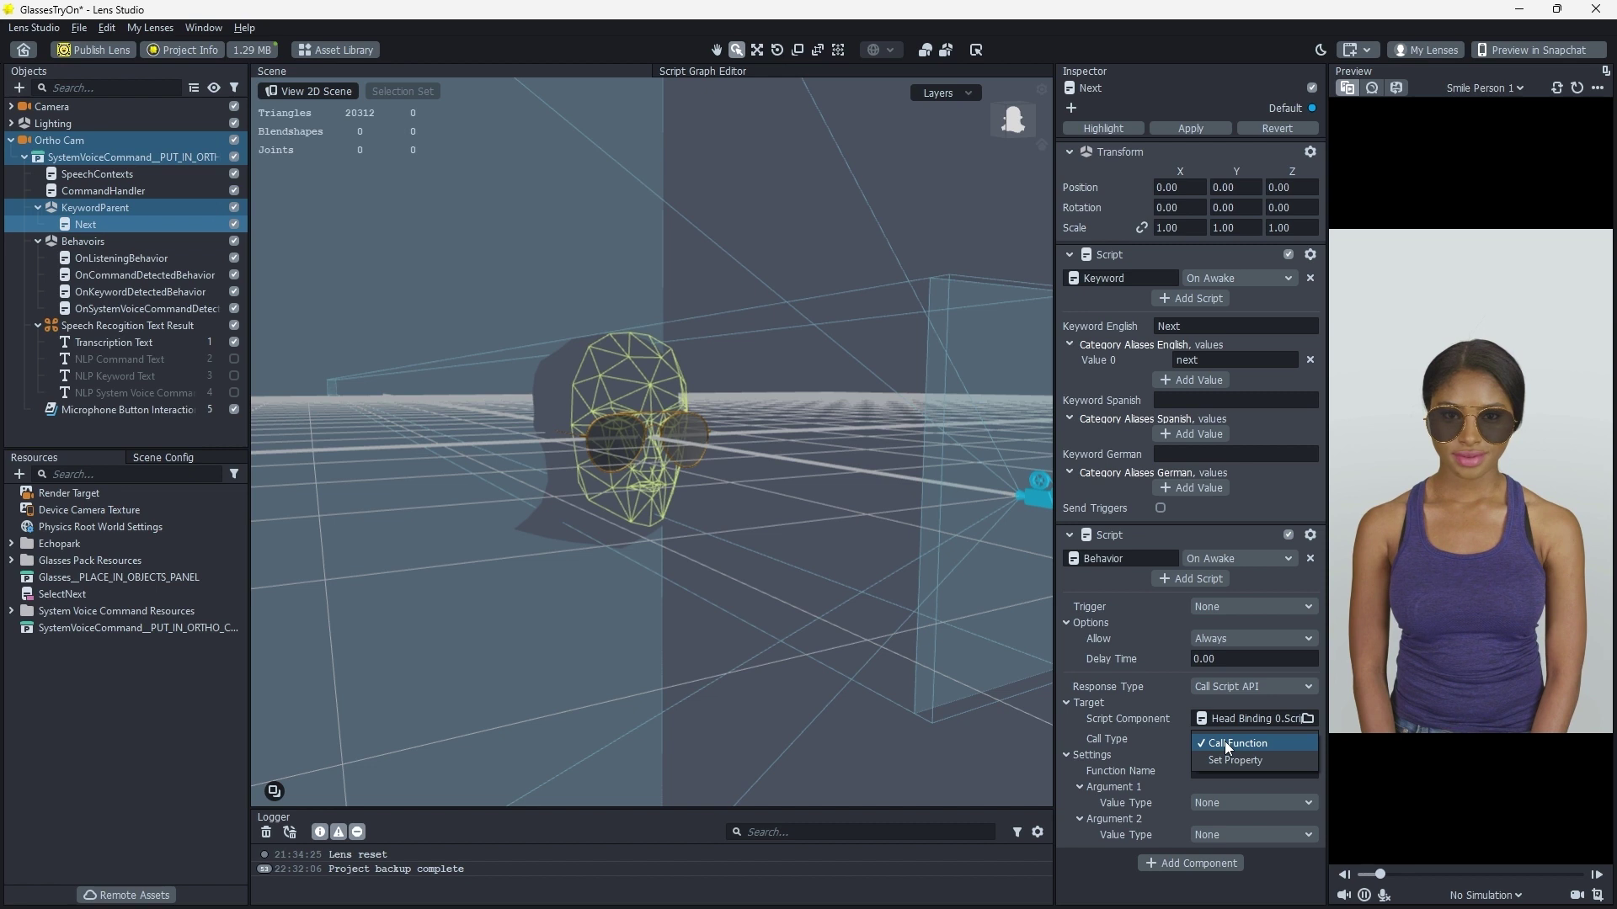
{"action": "left_click", "coordinate": [1226, 741]}
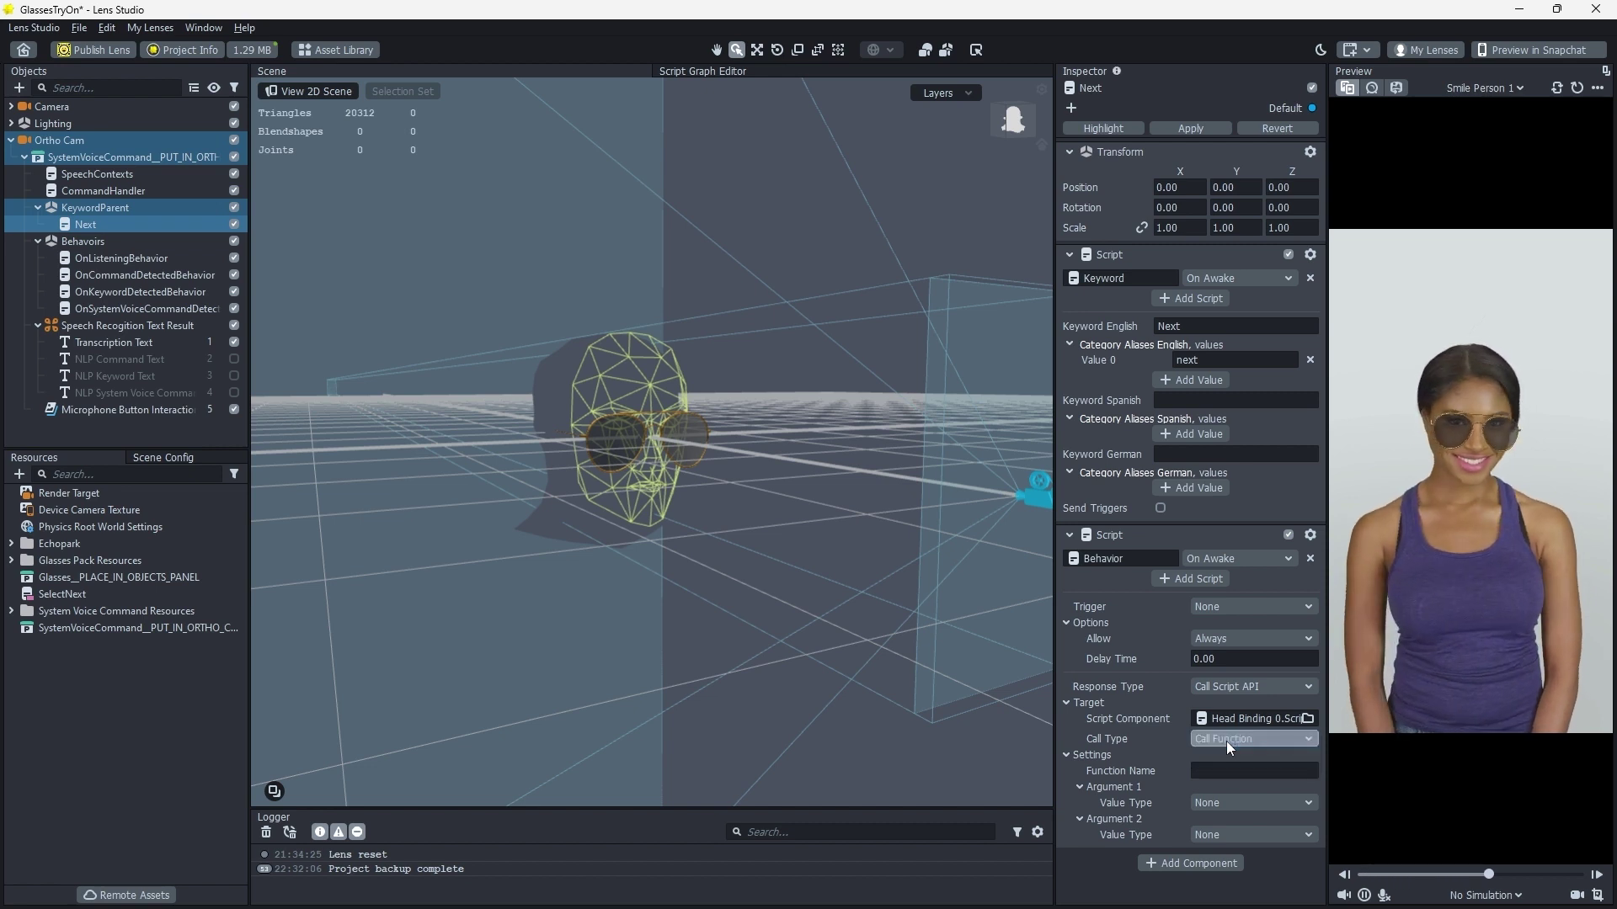
{"action": "left_click", "coordinate": [1238, 769]}
{"action": "type", "text": "SelectNext"}
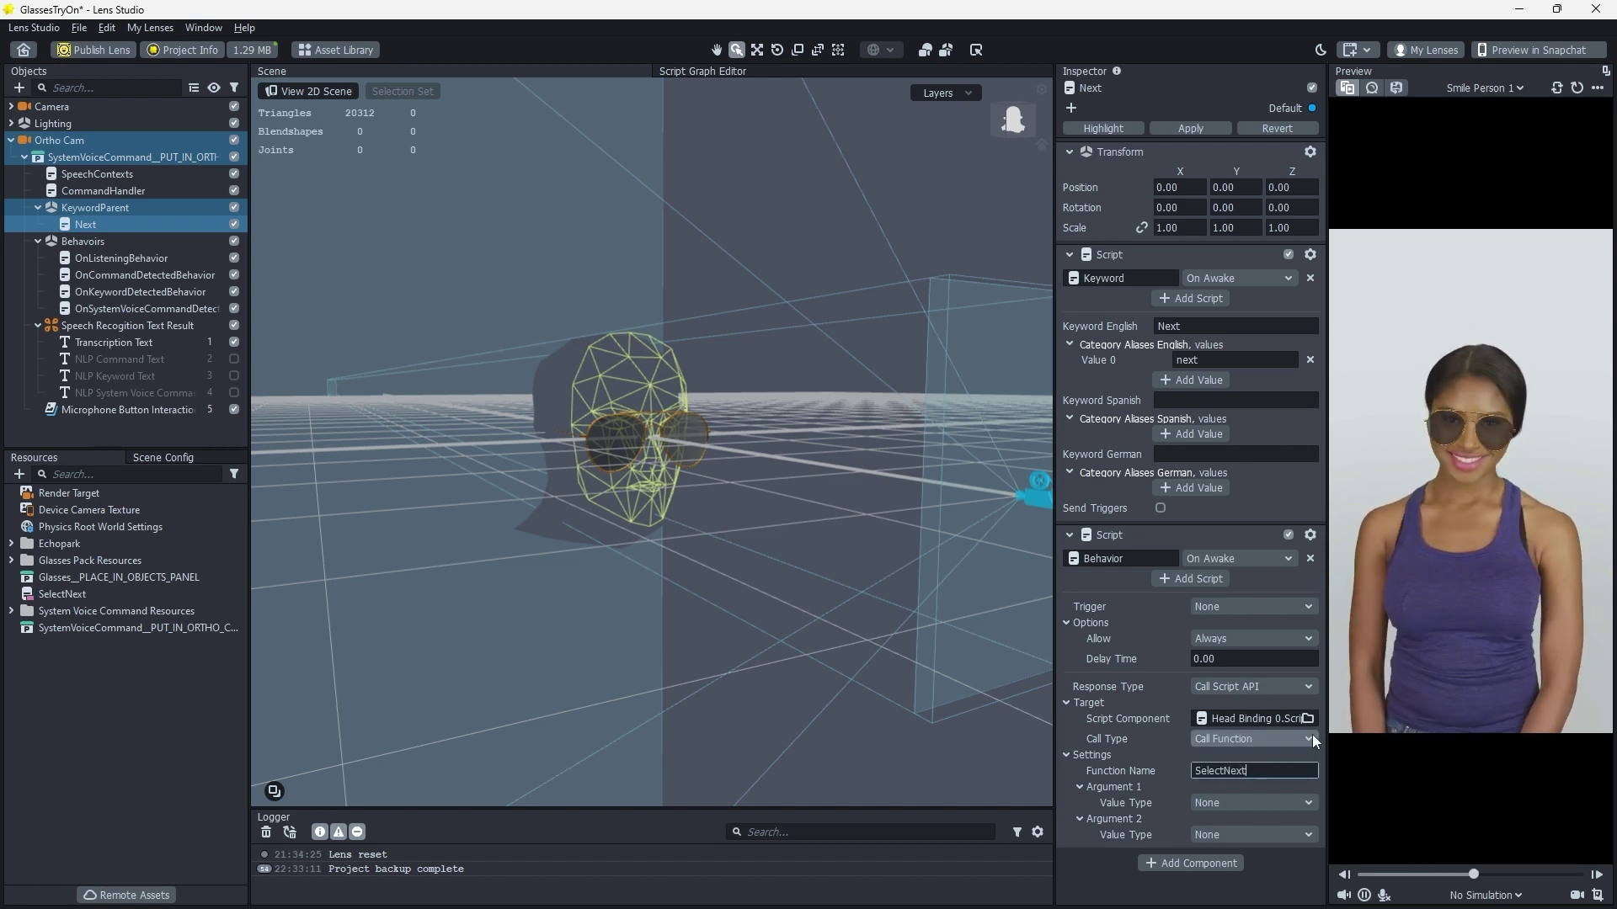
{"action": "key", "text": "Return"}
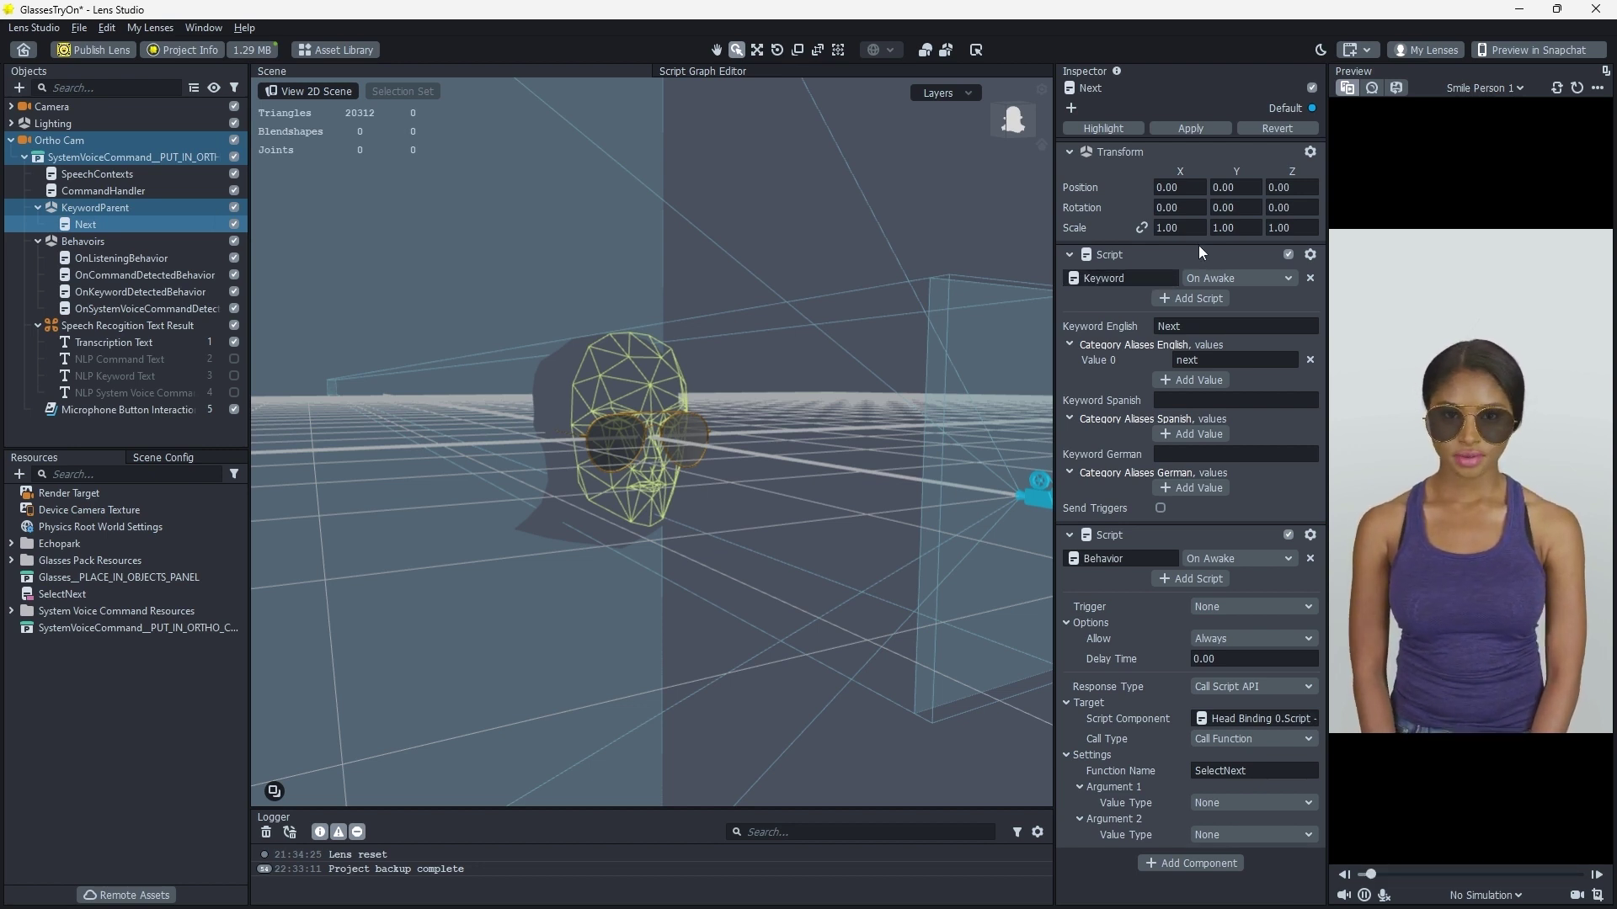
Enable Send Triggers on the Next keyword and assign its own Script 2 - Behavior as an On Keyword Triggered value
{"action": "left_click", "coordinate": [1160, 507]}
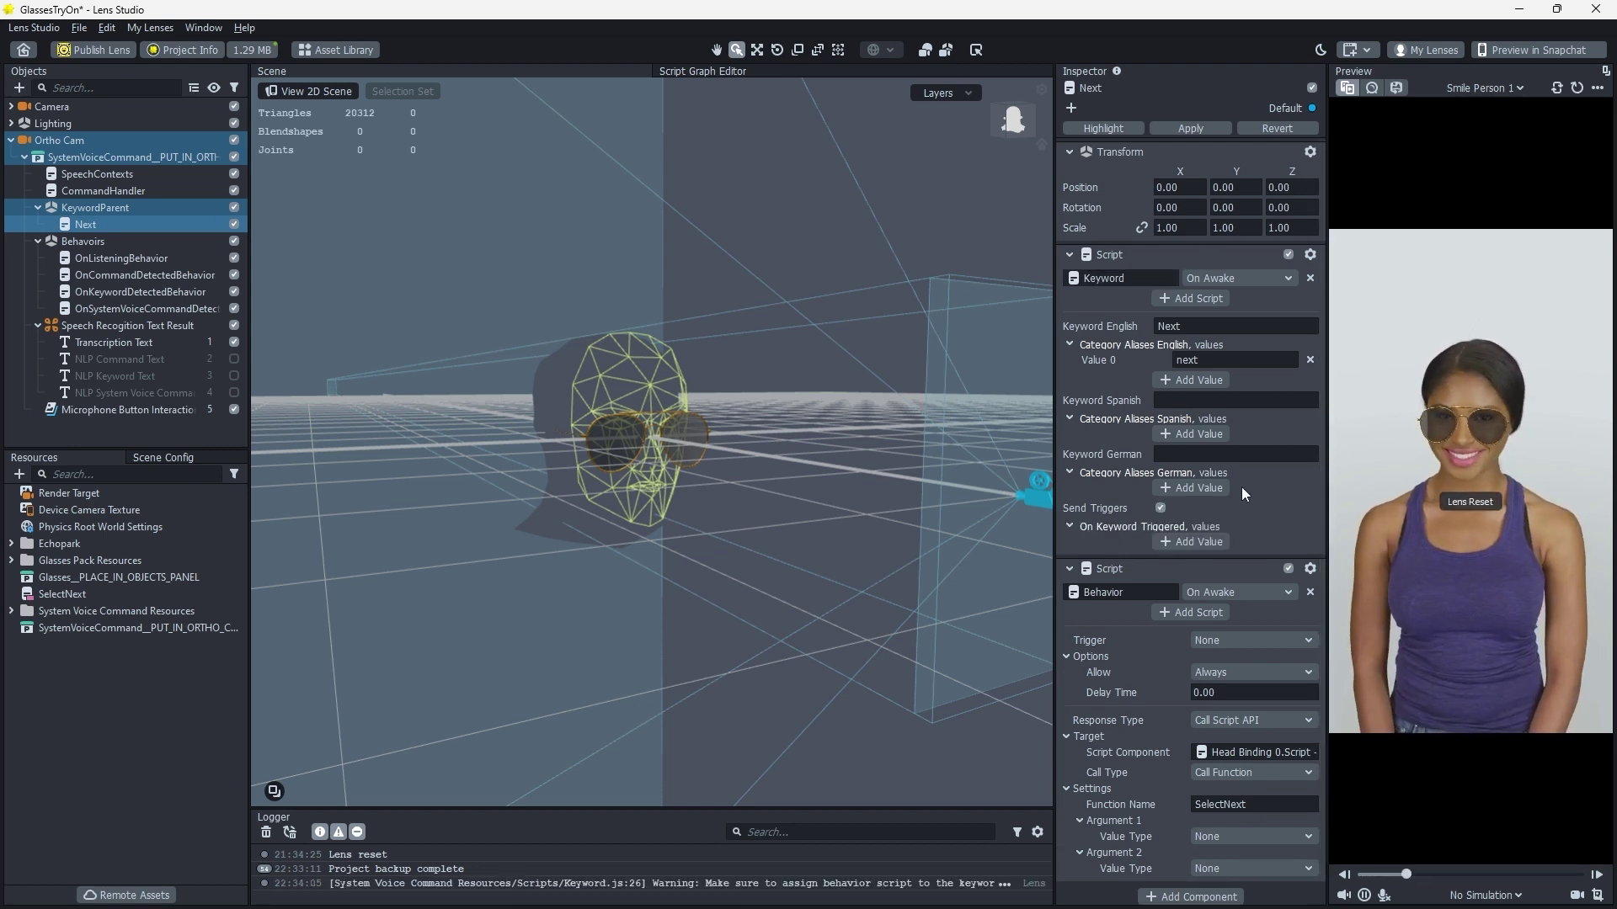
{"action": "left_click", "coordinate": [1188, 541]}
{"action": "left_click", "coordinate": [1252, 539]}
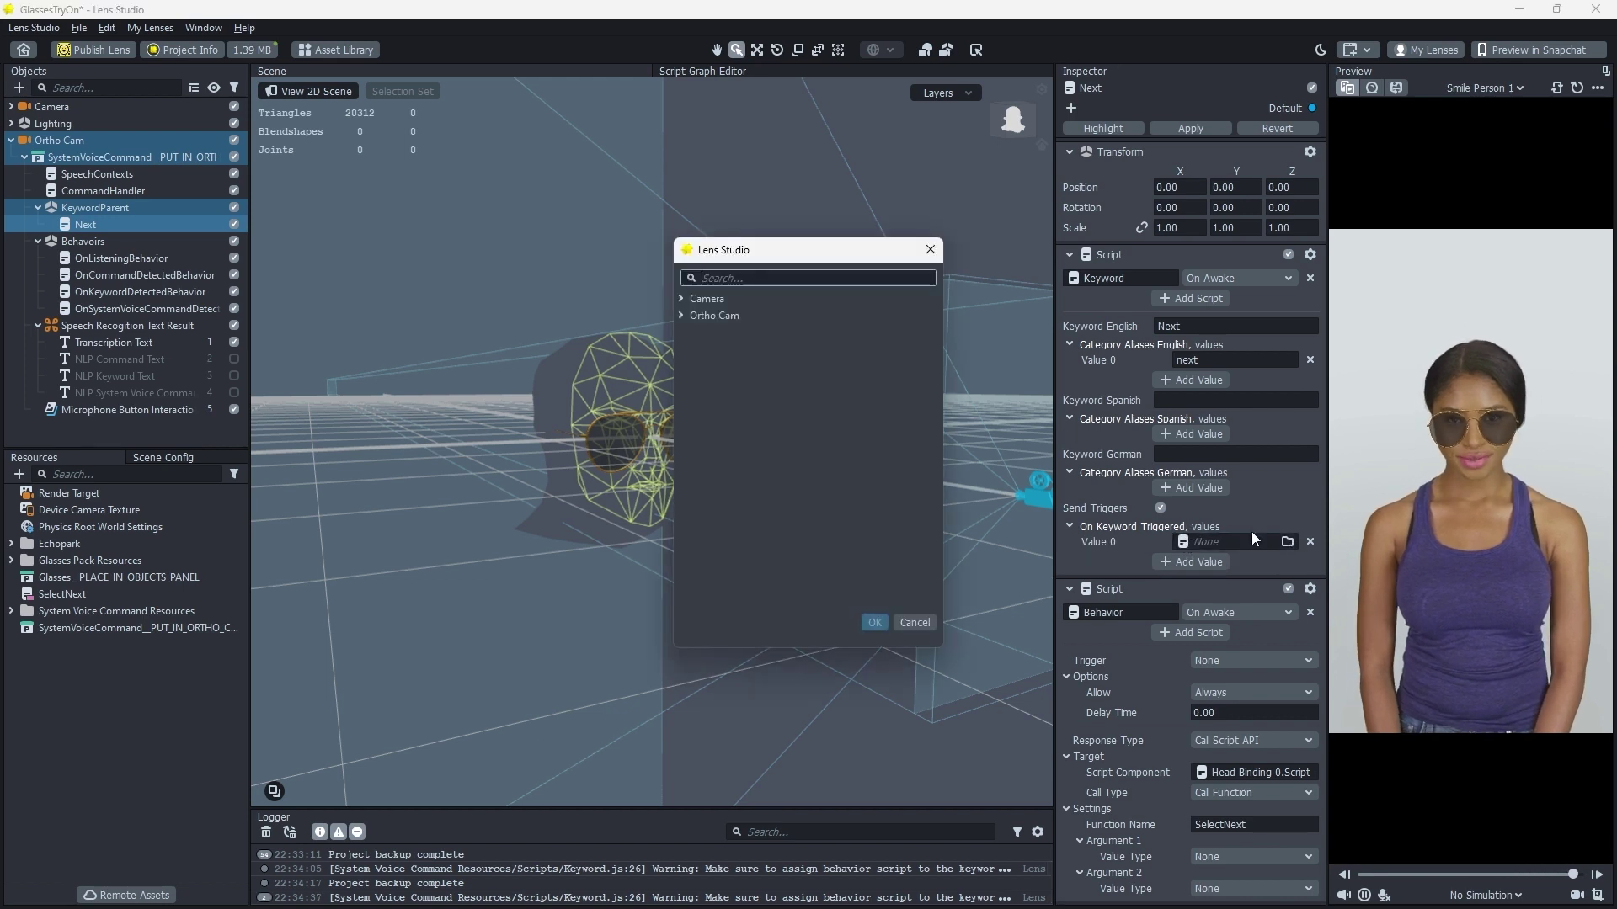
{"action": "left_click", "coordinate": [681, 315]}
{"action": "left_click", "coordinate": [694, 331]}
{"action": "left_click", "coordinate": [707, 382]}
{"action": "left_click", "coordinate": [721, 399]}
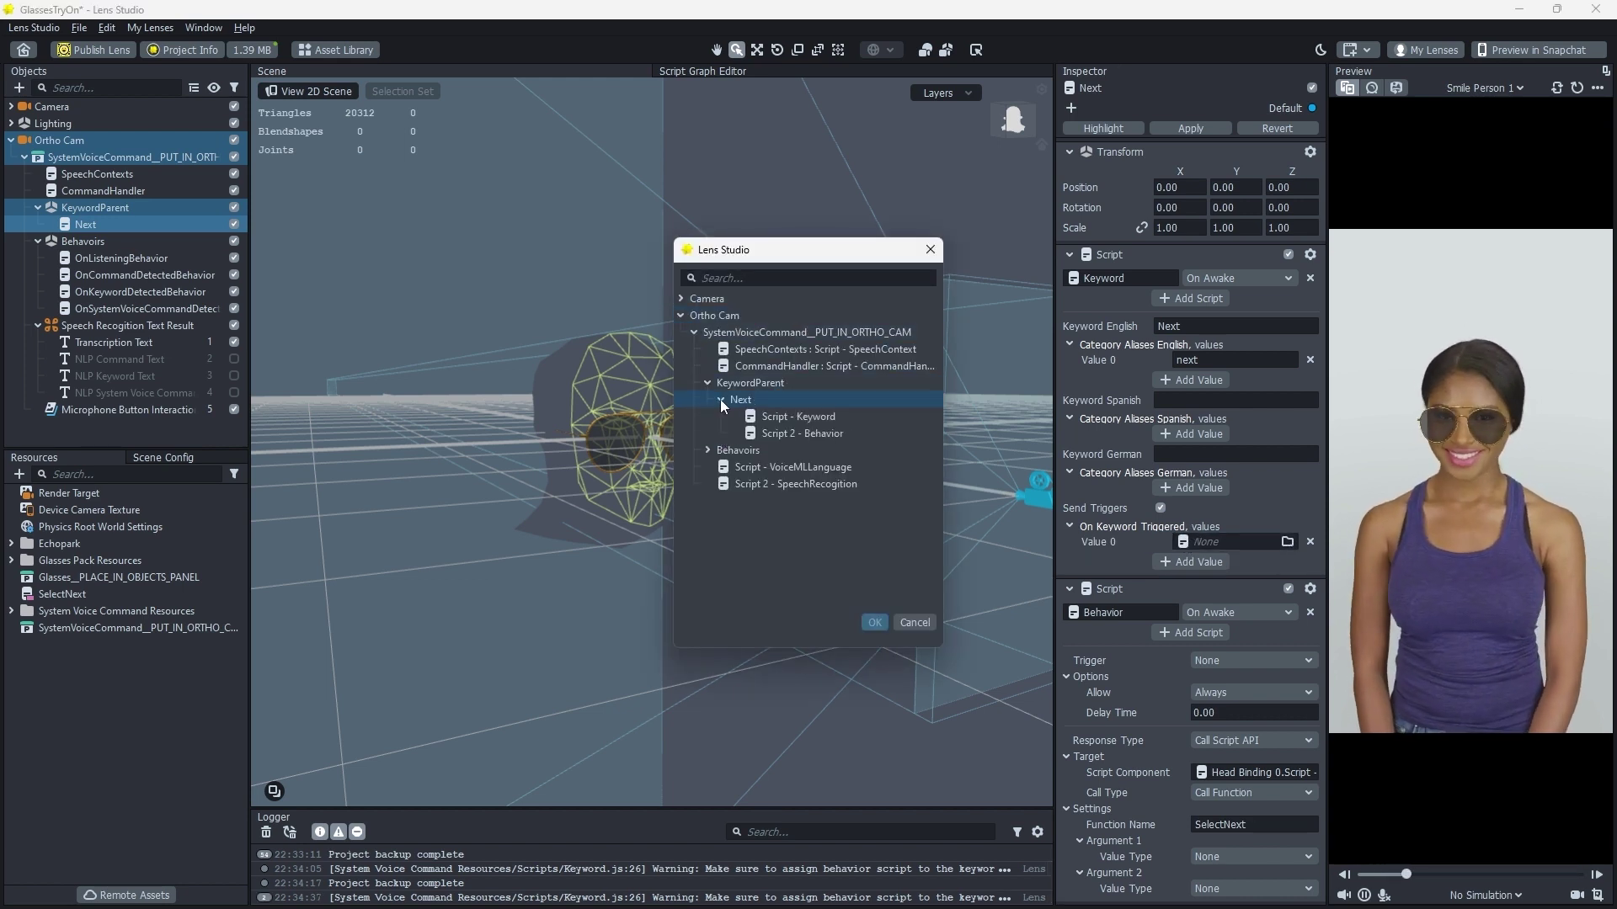
{"action": "left_click", "coordinate": [776, 433]}
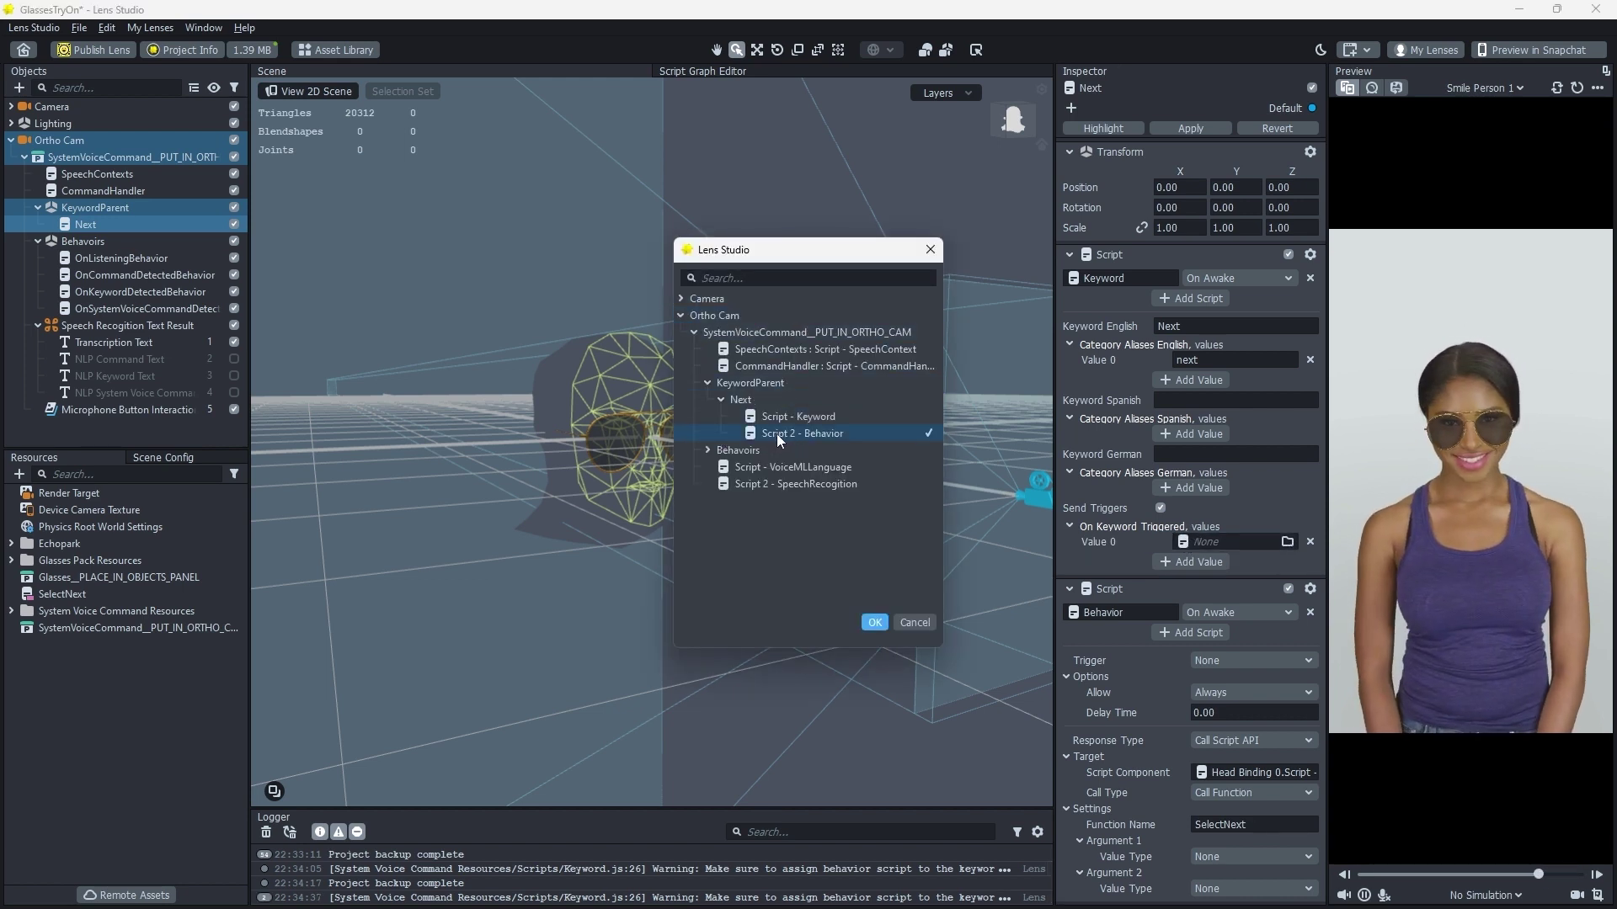
{"action": "left_click", "coordinate": [874, 624]}
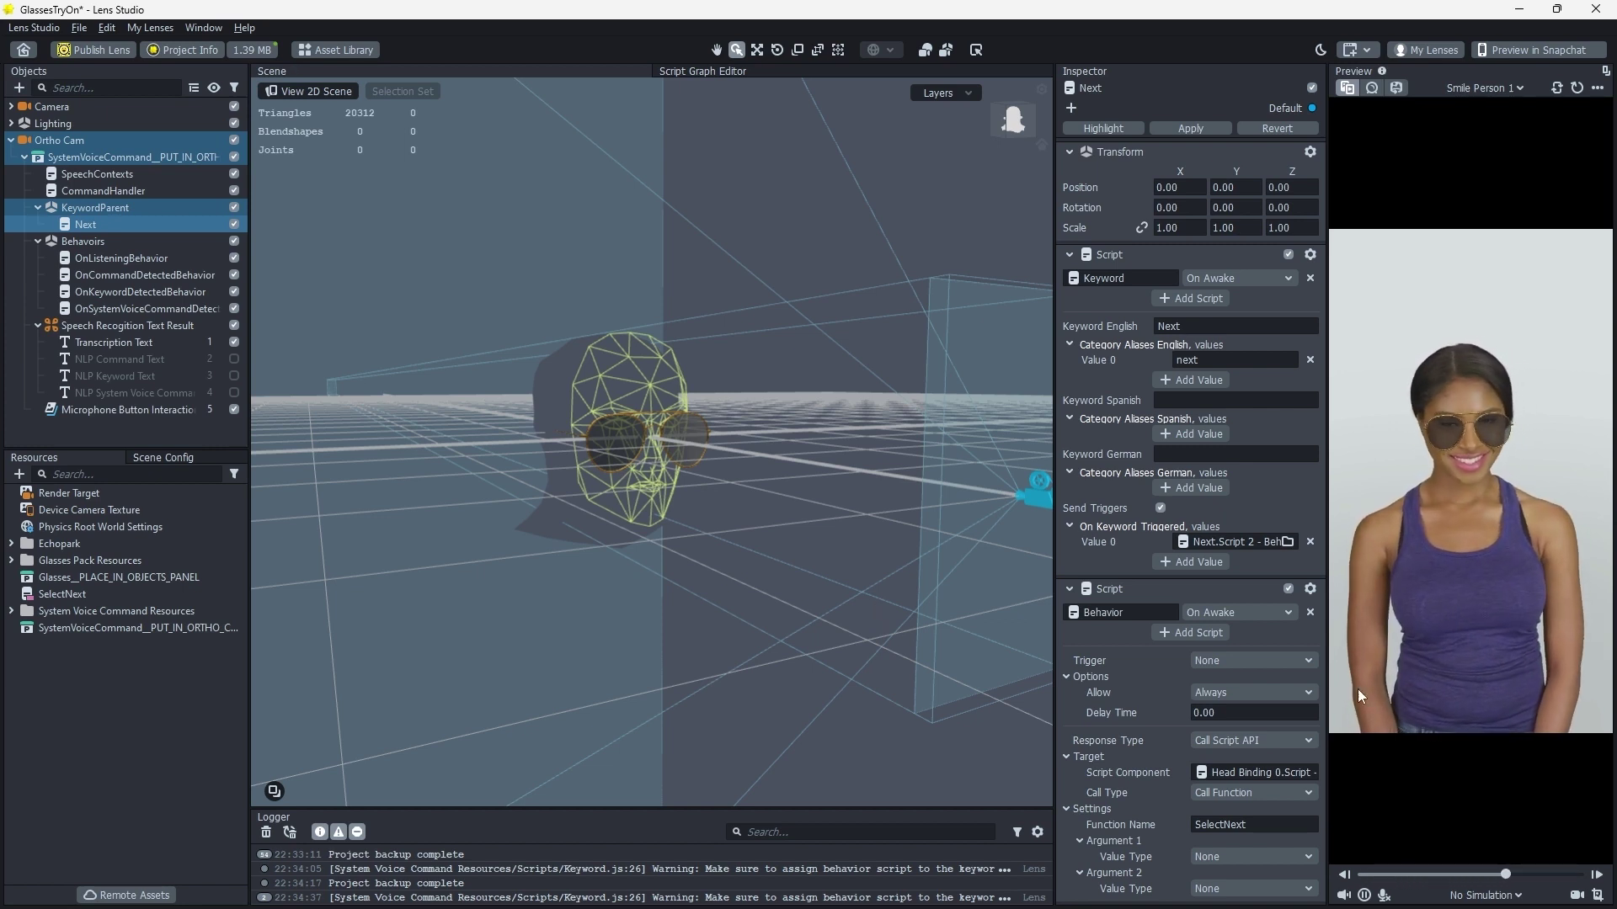
Open the microphone selection for the lens preview
{"action": "left_click", "coordinate": [1384, 895]}
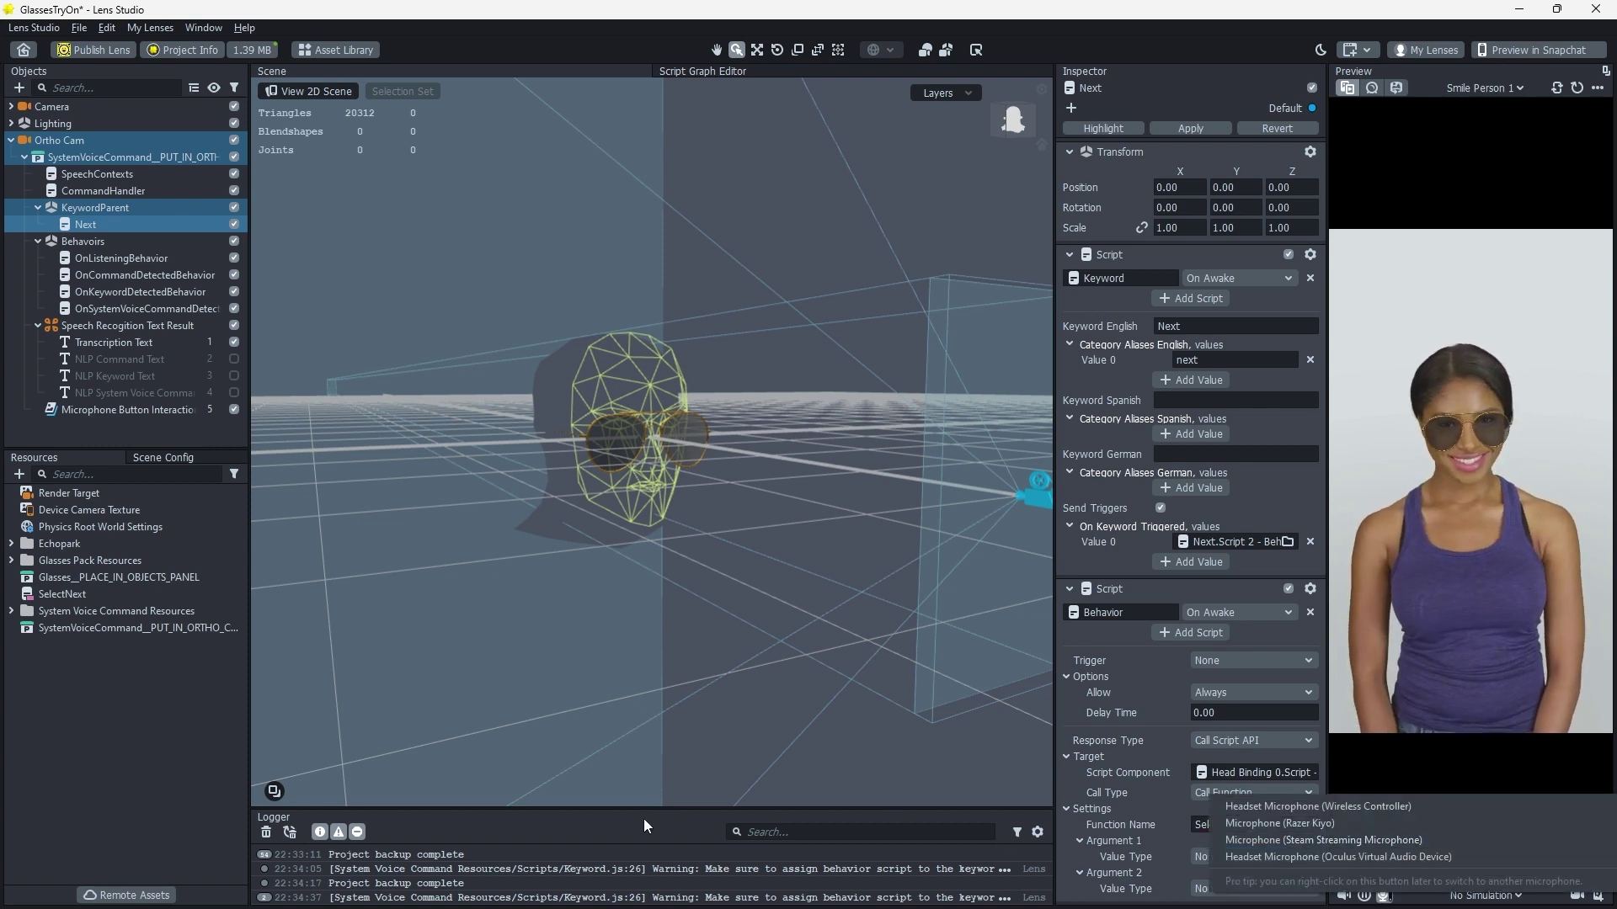